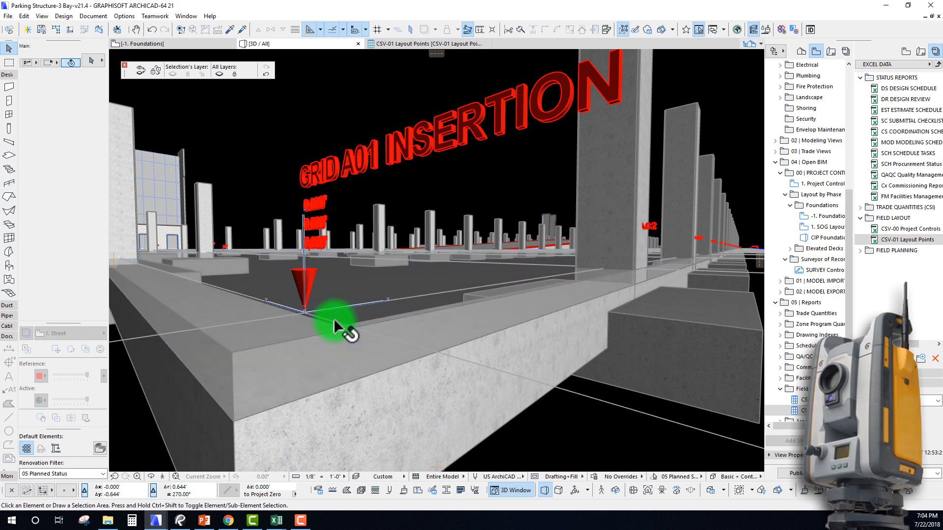
Examine the GRID A01 INSERTION point and the OFFSET-GRID A1 points around the foundation corner in 3D
left_click(305, 347)
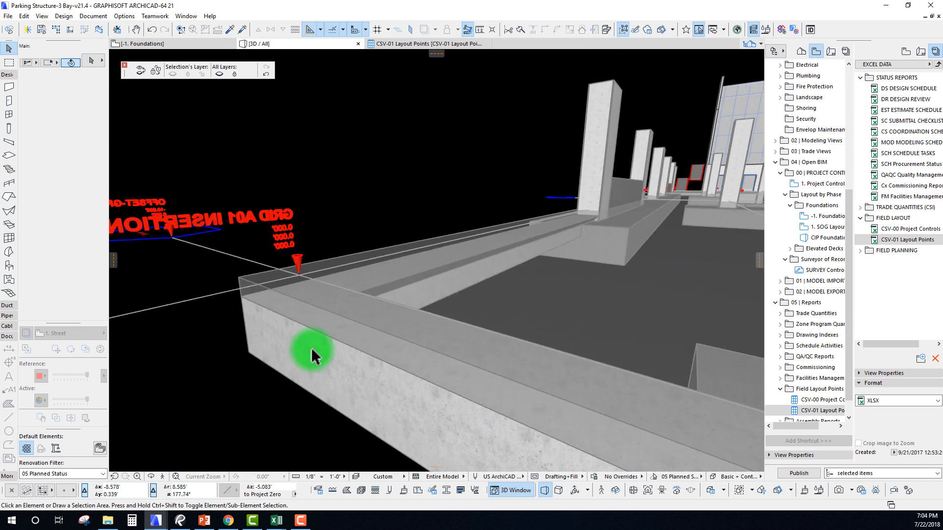
scroll(312, 349, "down", 5)
scroll(334, 336, "up", 3)
middle_click_drag(383, 317, 390, 313)
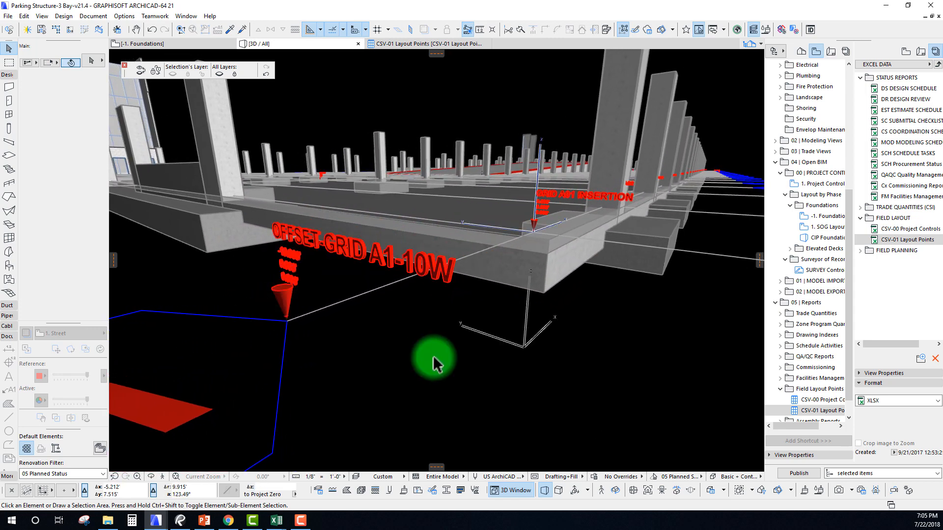
middle_click_drag(534, 249, 531, 256)
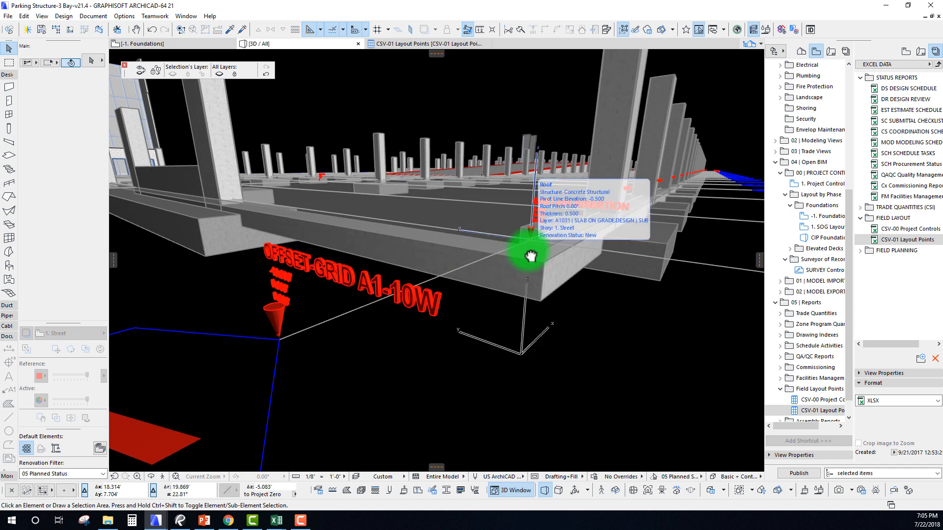
middle_click_drag(531, 255, 531, 255, "shift")
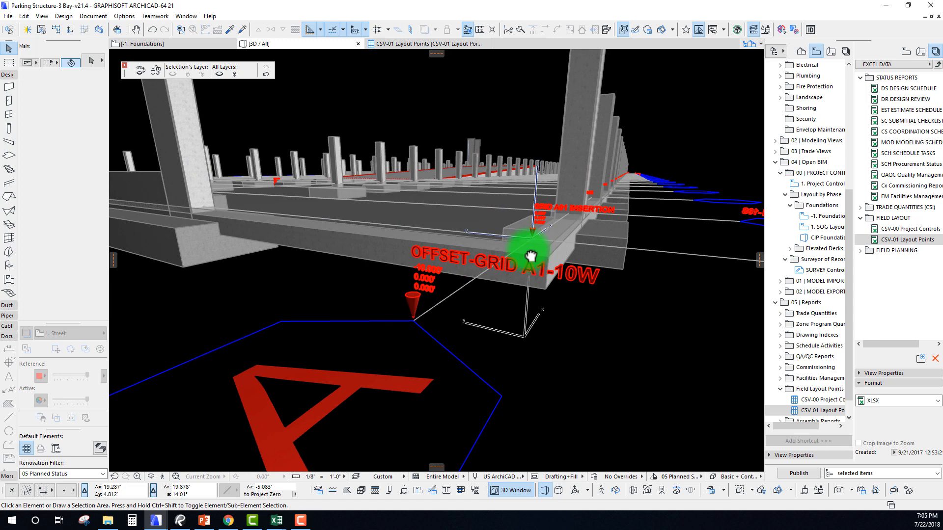
middle_click_drag(534, 200, 515, 268, "shift")
scroll(515, 269, "up", 8)
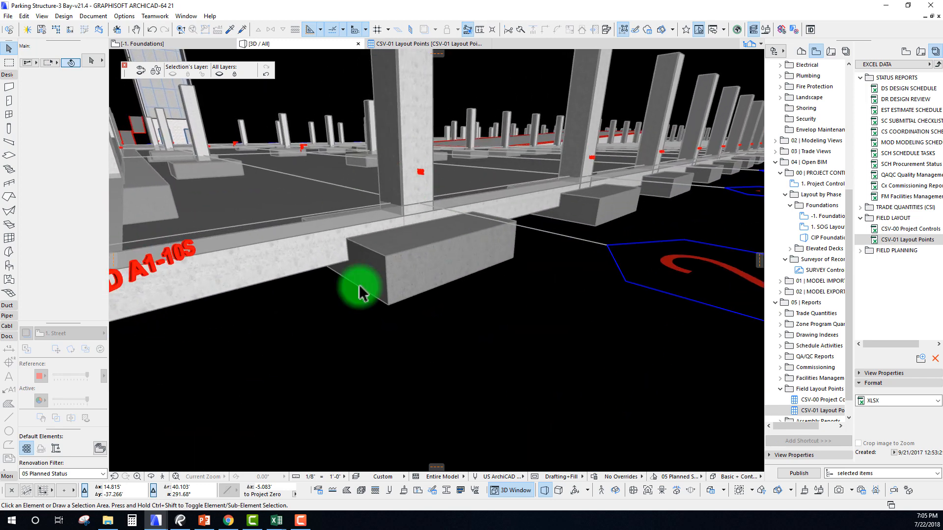
Examine the whole parking structure foundation with its grid markers and column footings in 3D
middle_click_drag(353, 234, 432, 400, "shift")
scroll(423, 208, "down", 10)
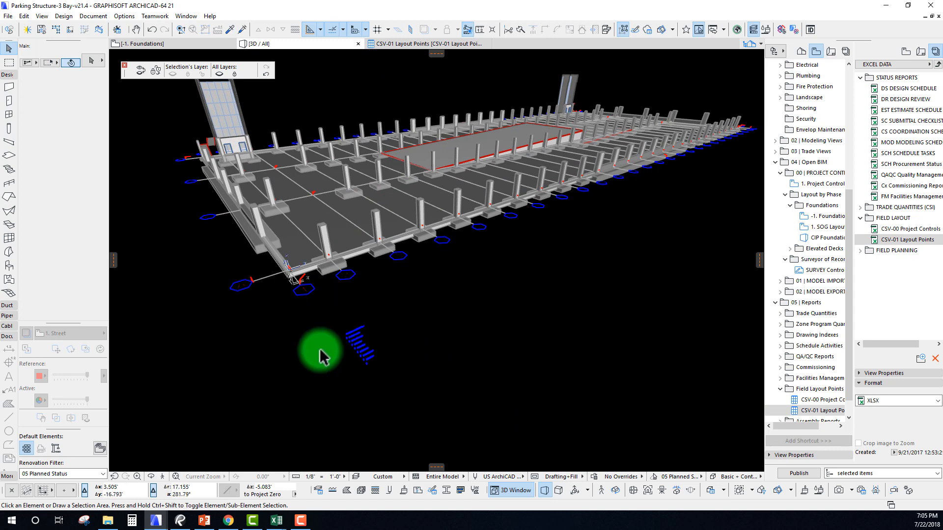
mouse_move(398, 343)
middle_mouse_down("shift")
mouse_move(409, 340)
mouse_move(399, 343)
middle_mouse_up("shift")
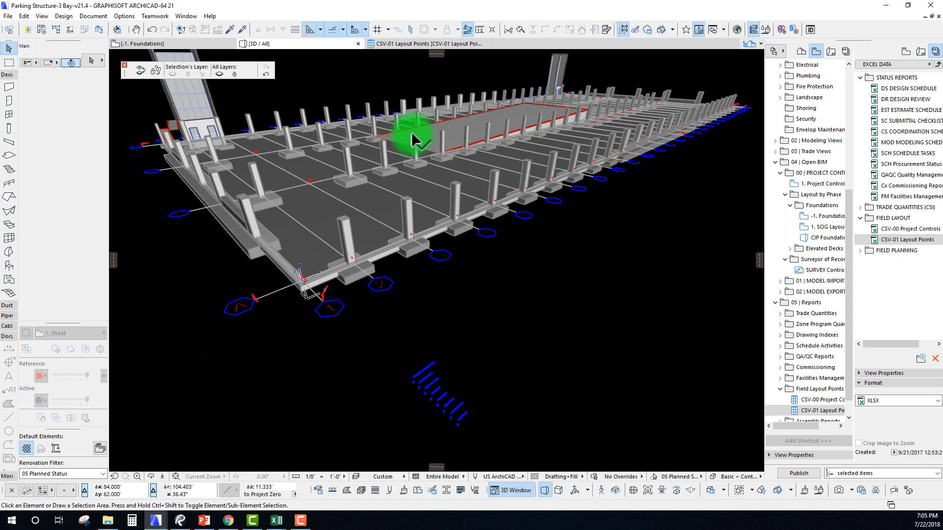
scroll(412, 134, "down", 1)
middle_click_drag(412, 134, 412, 135, "shift")
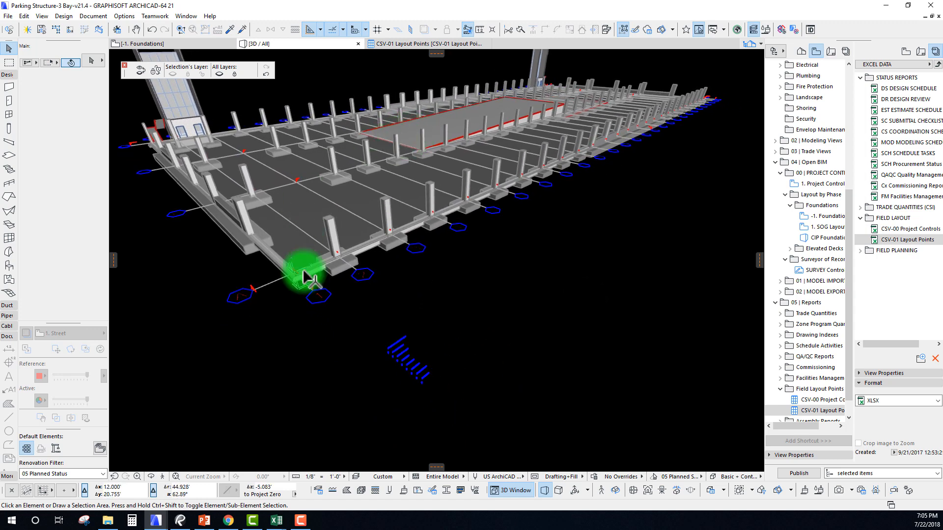
mouse_move(444, 207)
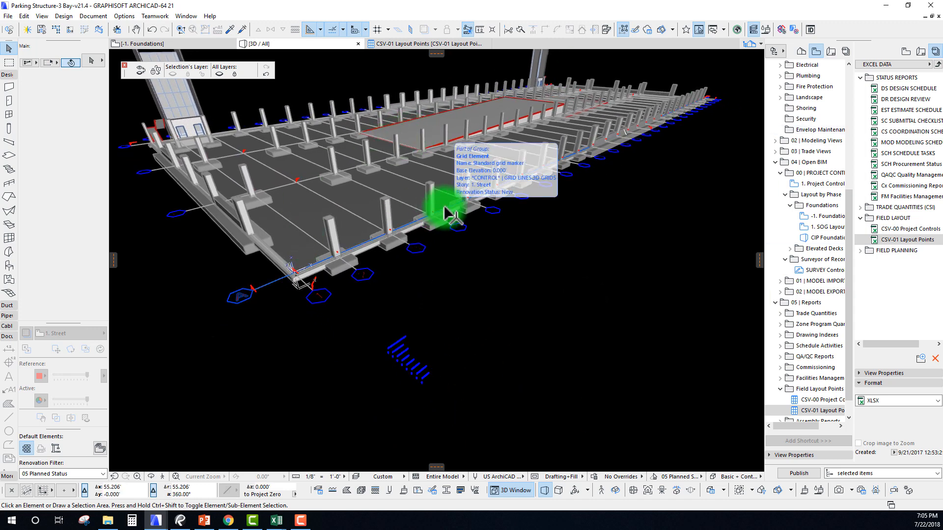
mouse_move(425, 216)
middle_mouse_down("shift")
mouse_move(400, 216)
mouse_move(420, 226)
middle_mouse_up("shift")
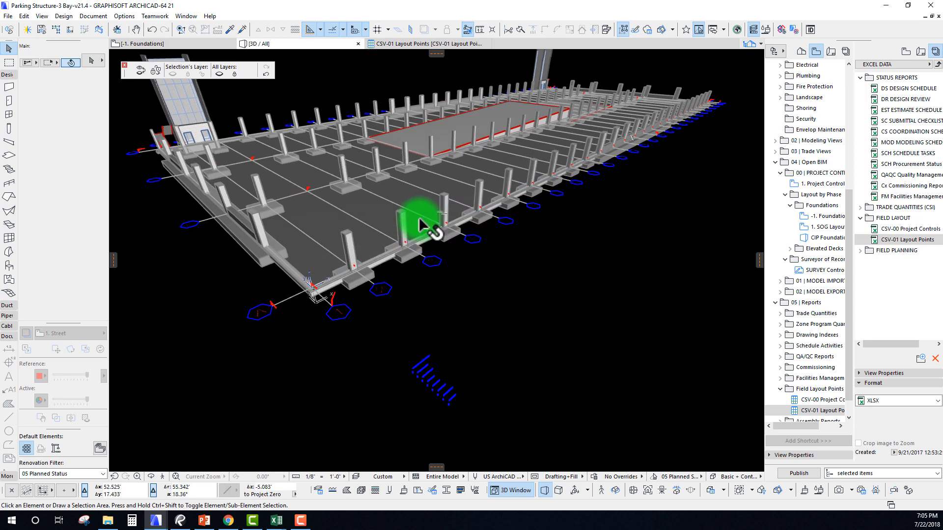
Review the CSV-01 Layout Points schedule, and inspect the blue layout point markers beside the foundation in 3D
left_click(412, 44)
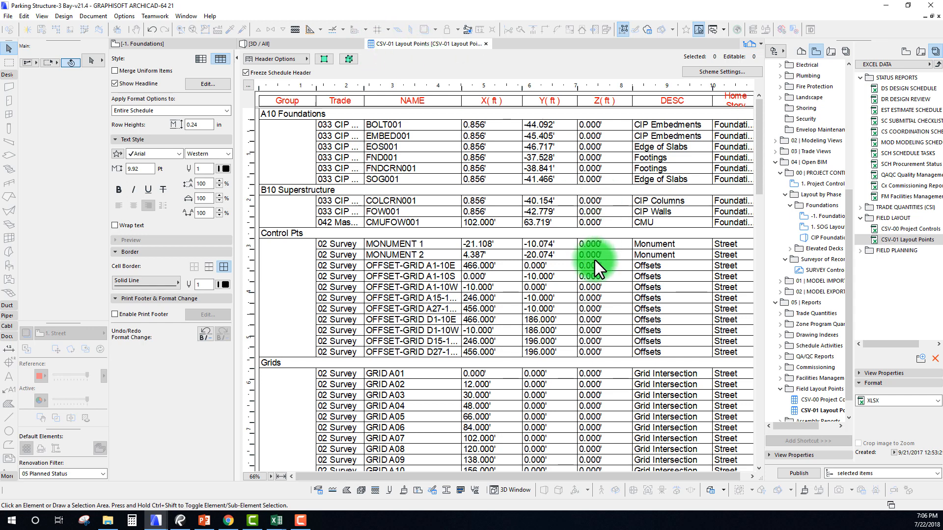
left_click(275, 46)
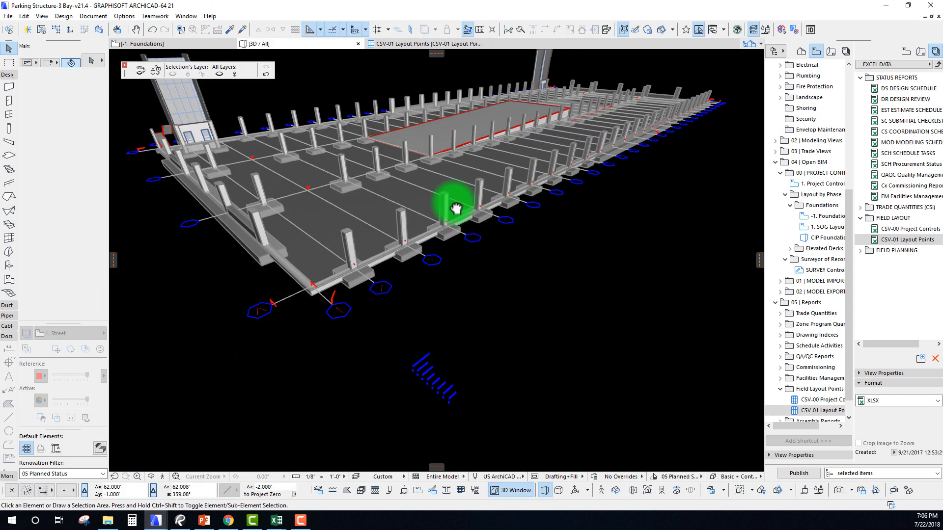
scroll(371, 177, "down", 4)
scroll(372, 177, "up", 6)
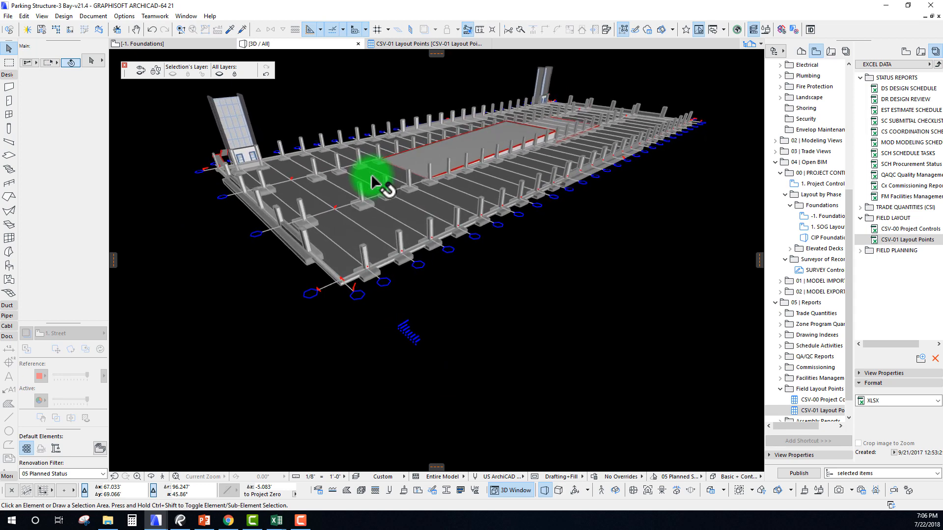
scroll(372, 184, "up", 10)
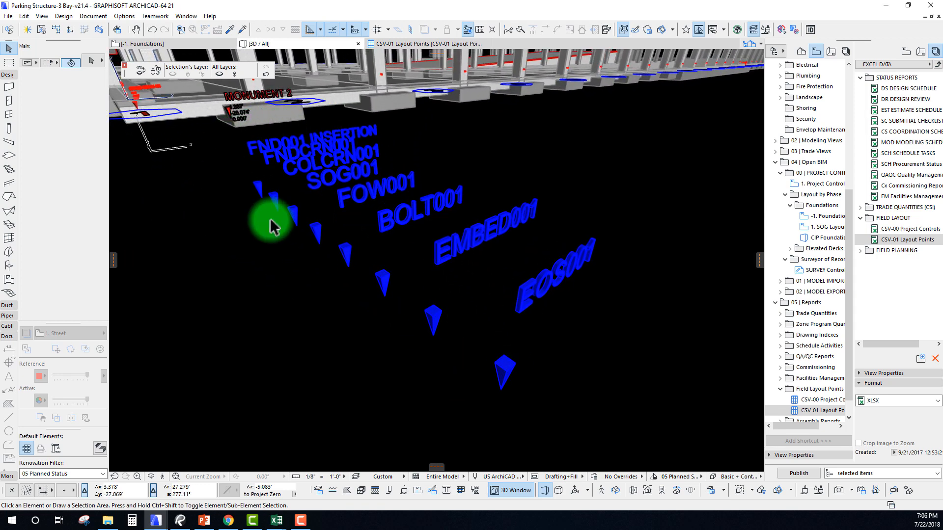
Change the 3D style of the model view to one with a white background
mouse_move(271, 222)
middle_mouse_down("shift")
mouse_move(437, 274)
mouse_move(589, 274)
mouse_move(581, 282)
mouse_move(481, 161)
mouse_move(244, 246)
mouse_move(213, 214)
middle_mouse_up("shift")
scroll(434, 272, "up", 2)
right_click(211, 216)
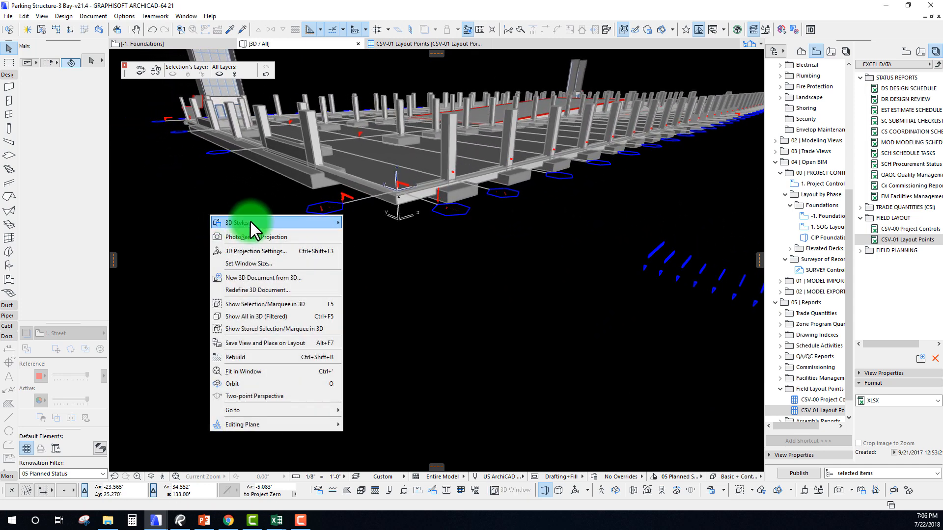
mouse_move(252, 228)
left_click(399, 299)
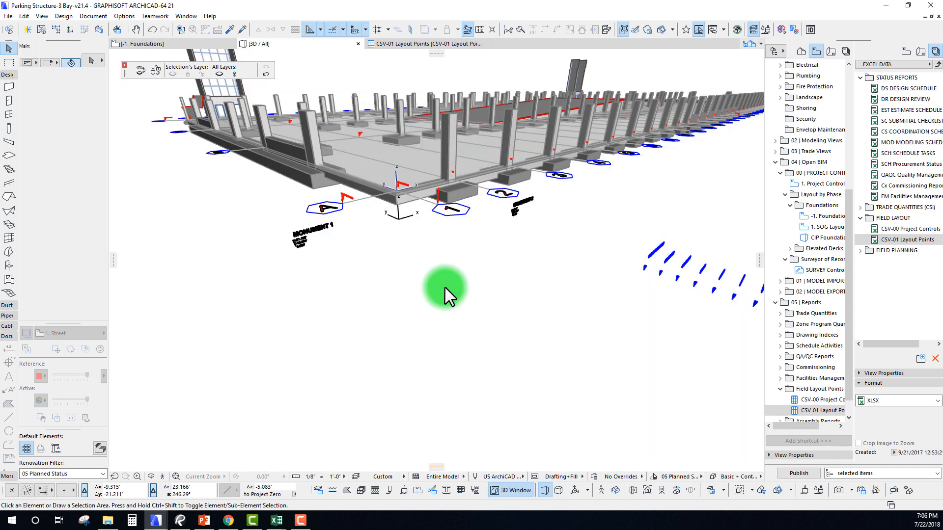
Examine the MONUMENT 1 control point near grid bubble A and its coordinate labels
scroll(445, 287, "down", 4)
scroll(445, 288, "up", 10)
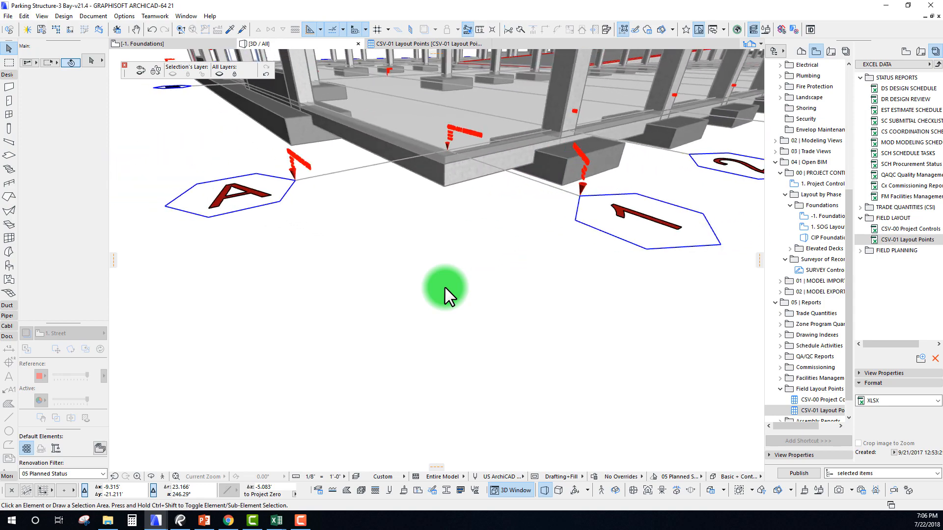
scroll(440, 282, "up", 3)
scroll(440, 281, "down", 4)
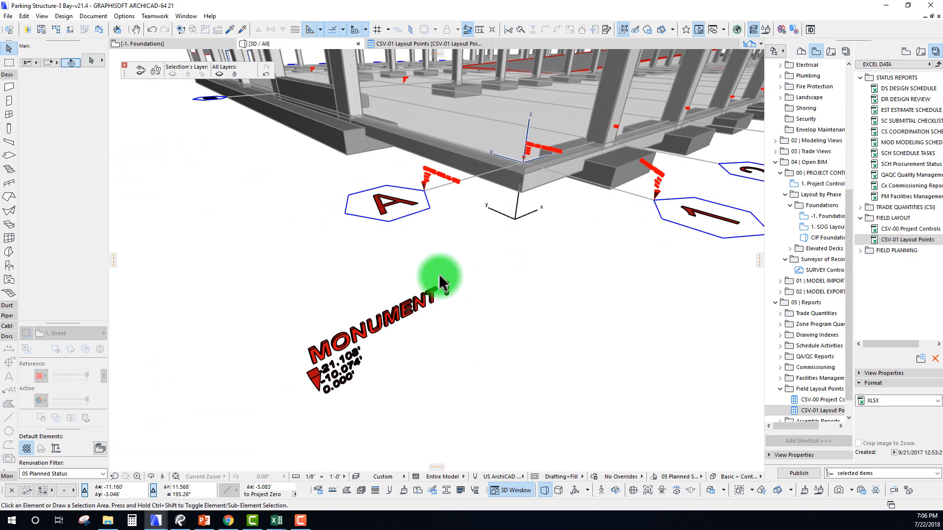
scroll(440, 276, "up", 2)
middle_click_drag(440, 277, 349, 286)
scroll(325, 283, "down", 5)
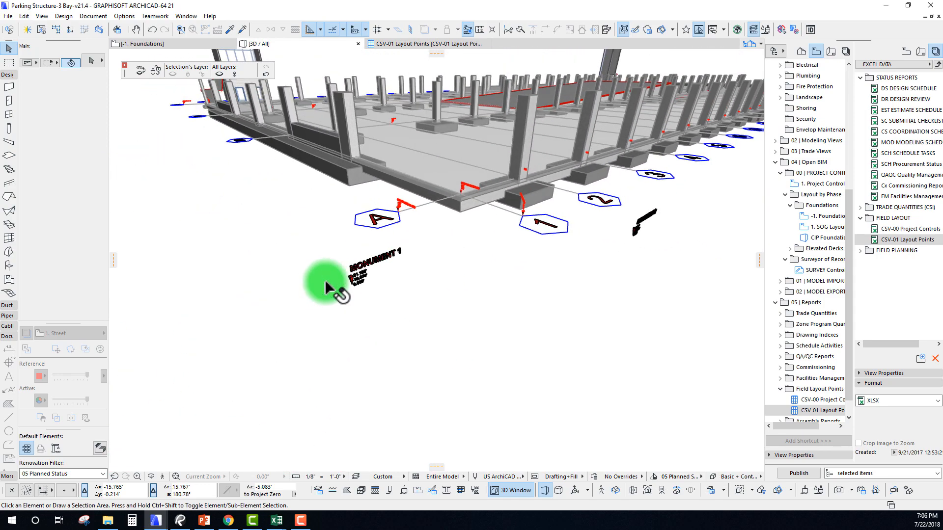
scroll(325, 287, "up", 5)
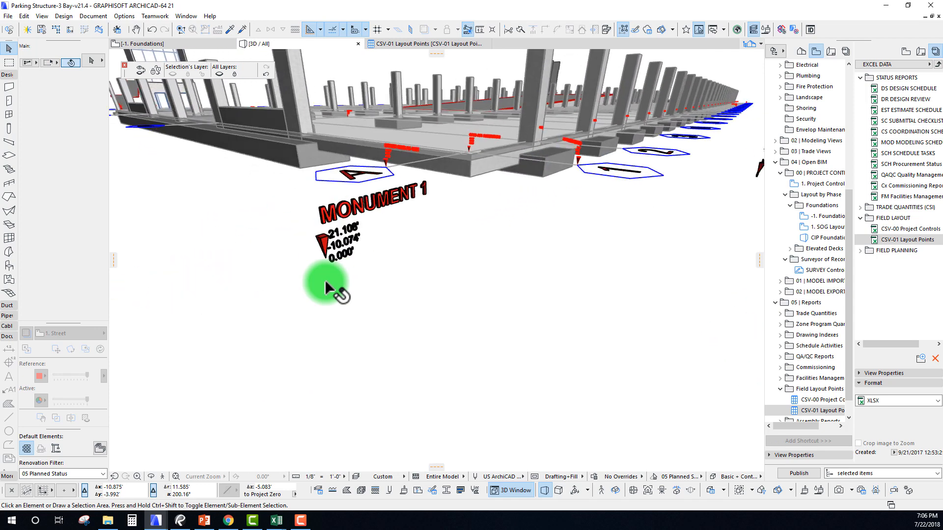
scroll(326, 281, "up", 3)
scroll(325, 281, "down", 3)
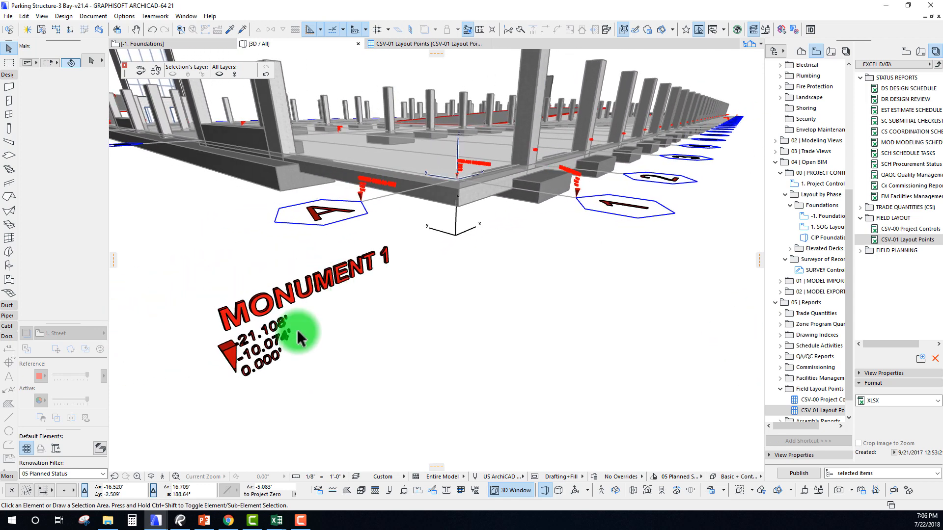
middle_click_drag(251, 325, 253, 311)
middle_click_drag(283, 161, 281, 172)
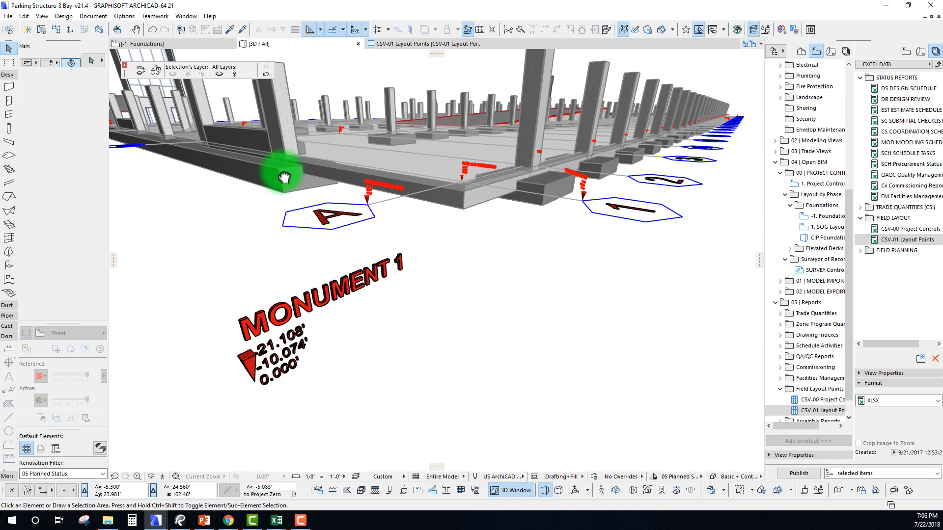
Move the MONUMENT 1 point along the X axis toward the building, to about X -18.175'
left_click(257, 390)
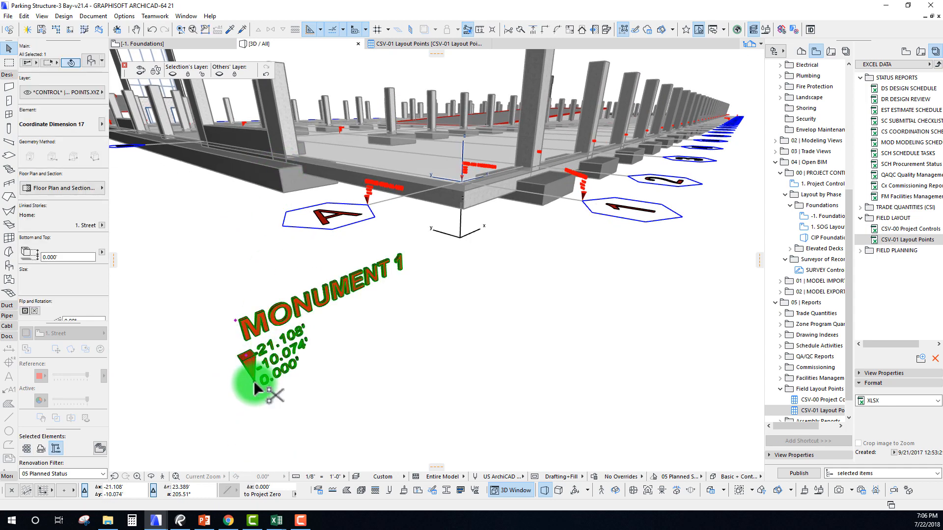
left_click_drag(256, 390, 387, 314)
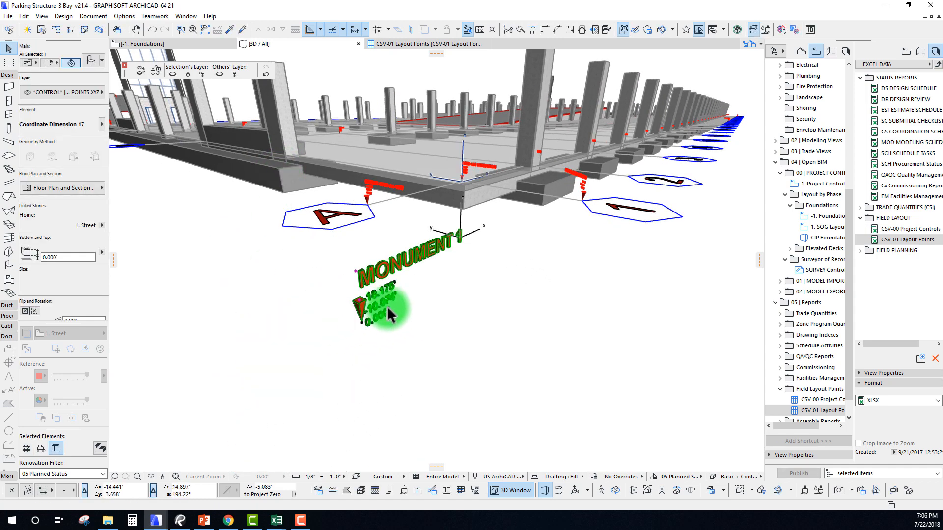
mouse_move(388, 308)
middle_mouse_down()
mouse_move(364, 316)
mouse_move(377, 318)
middle_mouse_up()
left_click(348, 328)
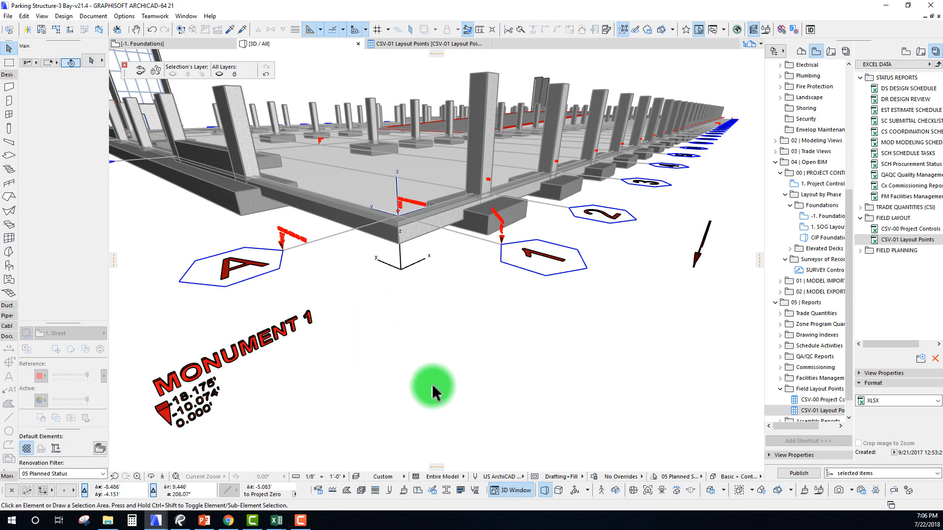
middle_click_drag(373, 277, 366, 270, "shift")
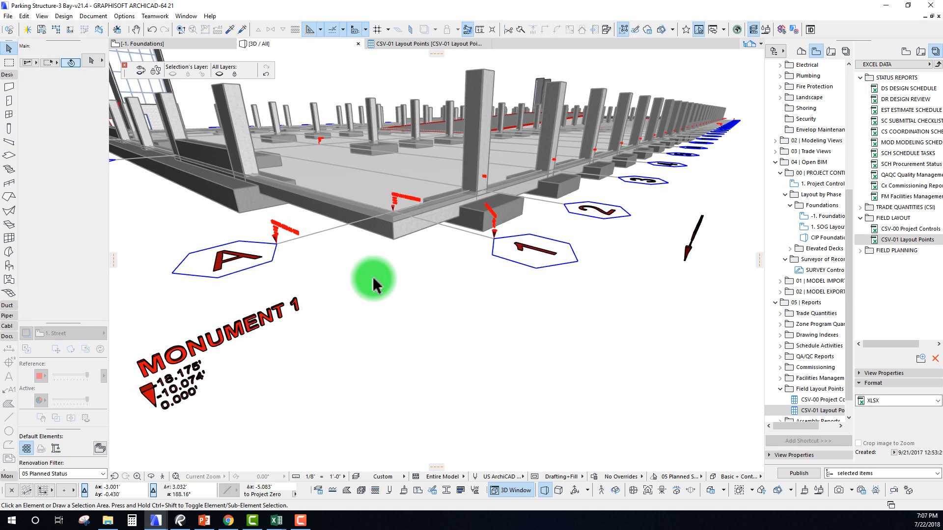
Move the MONUMENT 1 point vertically down to an elevation of about -0.584'
left_click(214, 403)
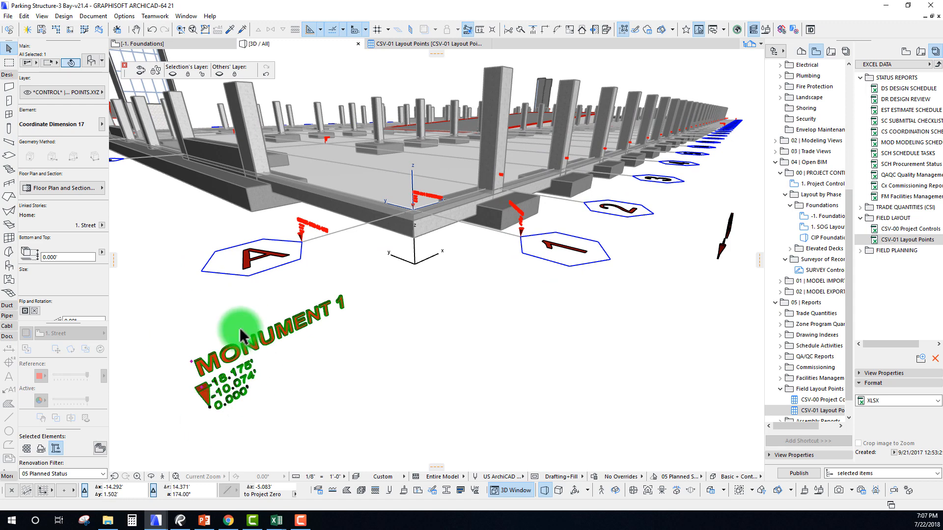
middle_click_drag(241, 336, 205, 308, "shift")
key("ctrl+d")
left_click(204, 300)
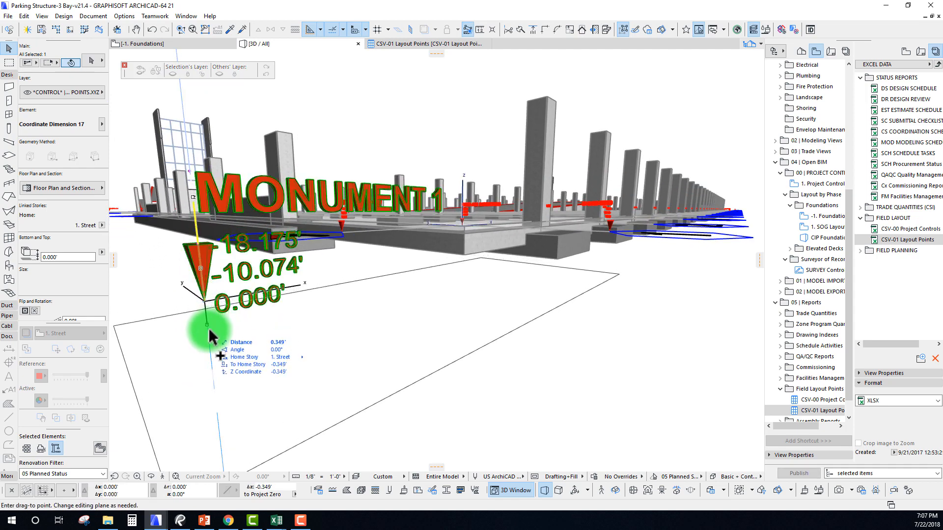
key("Escape")
key("ctrl+d")
left_click(205, 308)
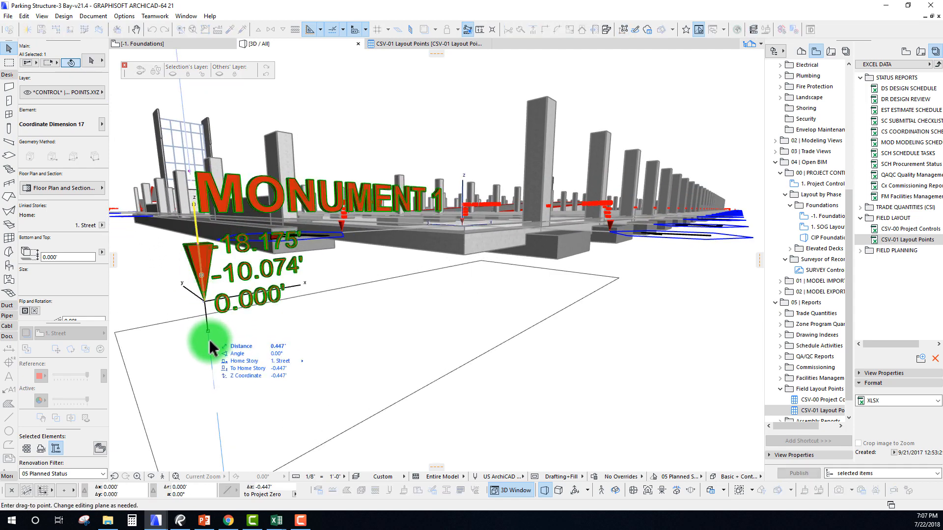
left_click(210, 346)
Shift the lowered MONUMENT 1 point along the X axis to about X -16.216'
left_click(210, 346)
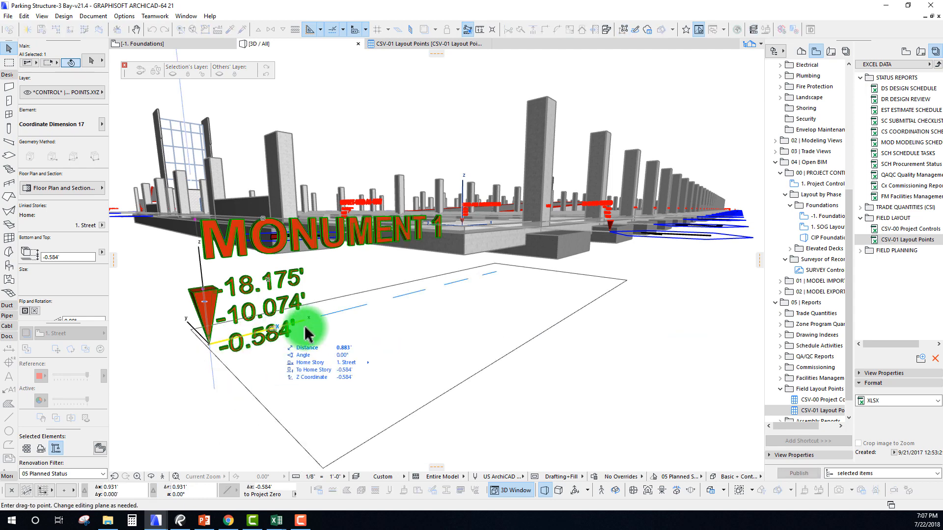
left_click(341, 314)
middle_click_drag(397, 309, 309, 337)
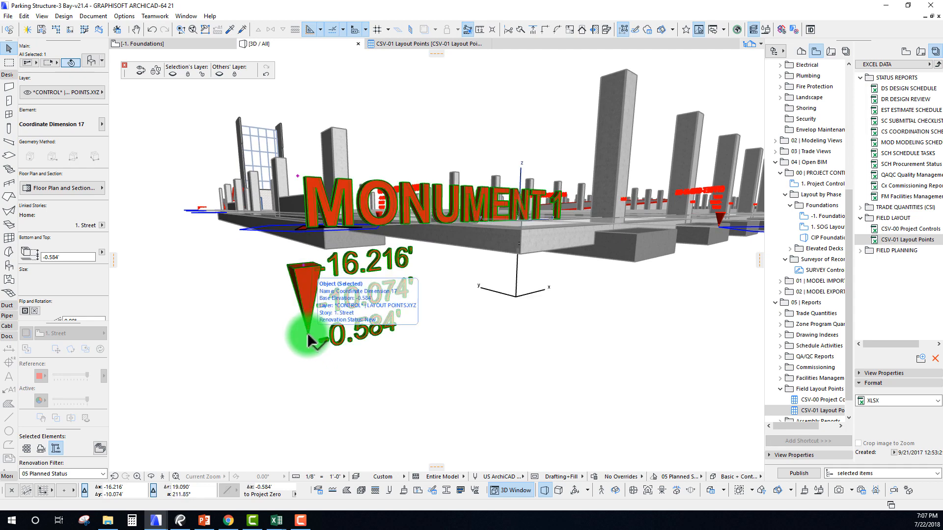
middle_click_drag(309, 340, 309, 339, "shift")
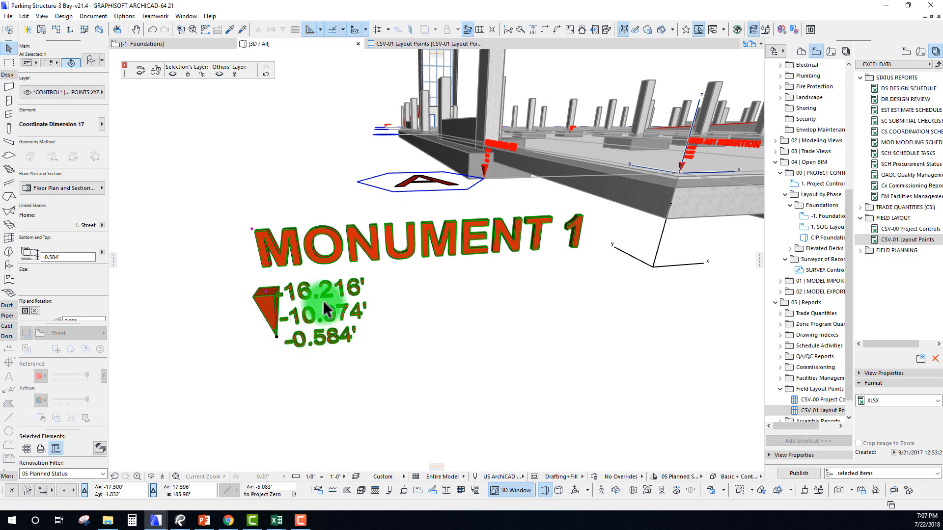
Open the object settings of the selected MONUMENT 1 point to view its library part
left_click(91, 60)
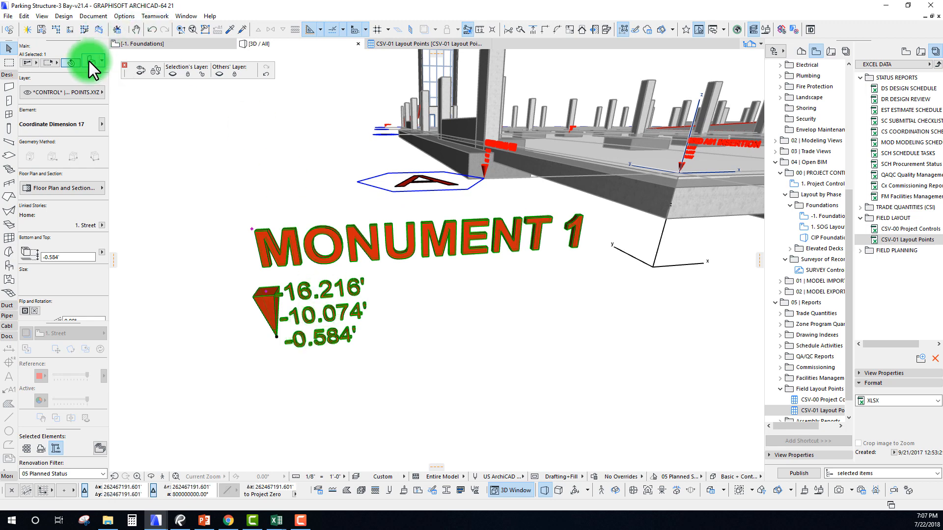
left_click_drag(275, 49, 415, 93)
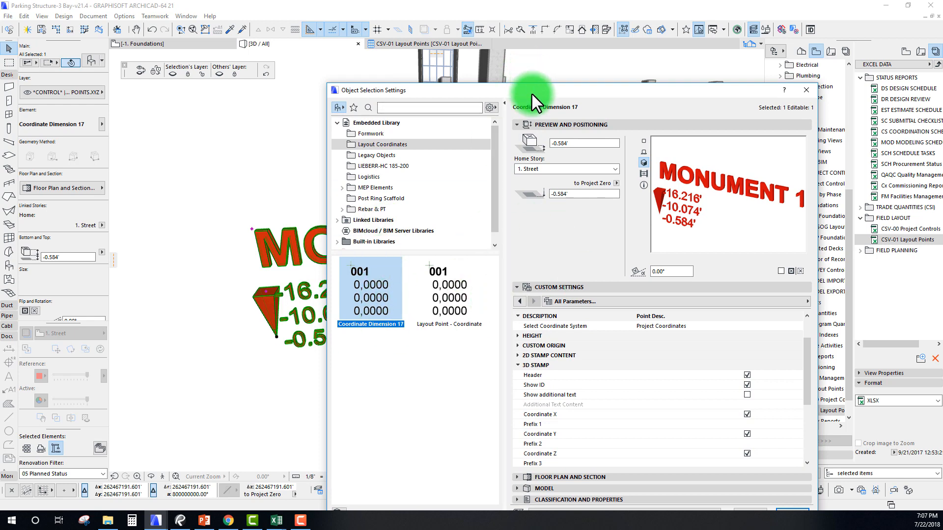
left_click_drag(532, 94, 440, 81)
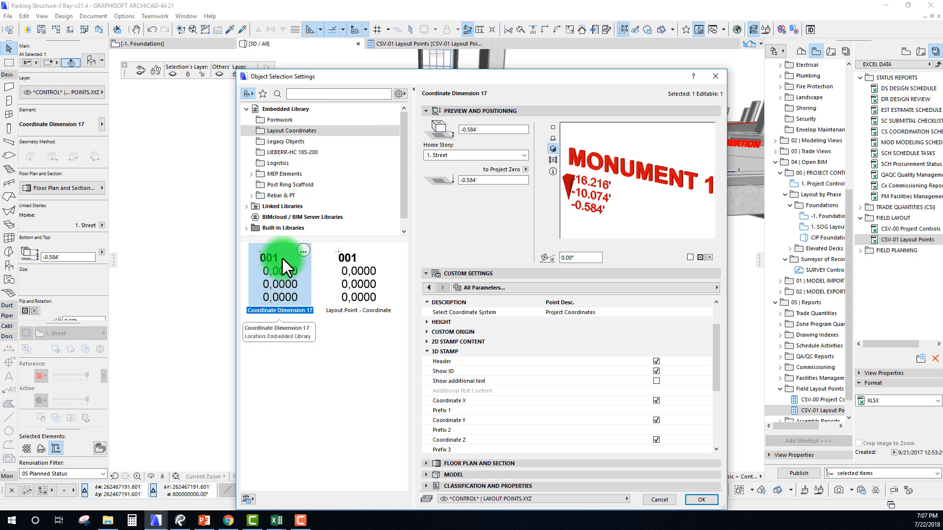
Examine the Coordinate Dimension 17 library part in the Layout Coordinates folder and collapse its 3D Stamp and 3D Font parameter groups
left_click(281, 131)
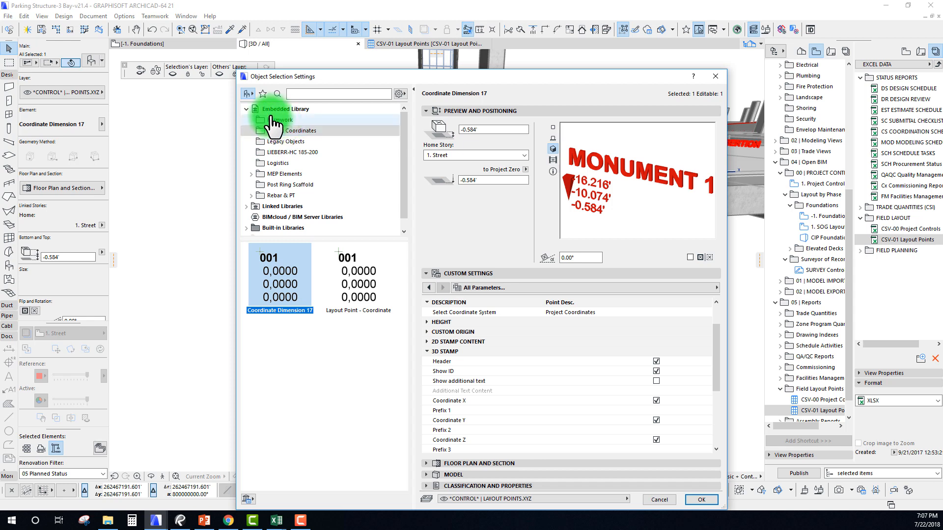
left_click(273, 286)
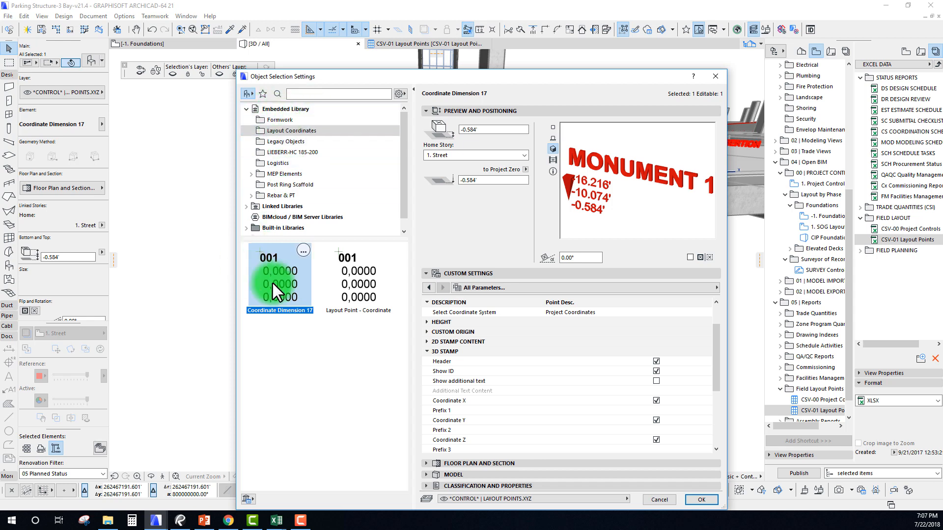
left_click(276, 276)
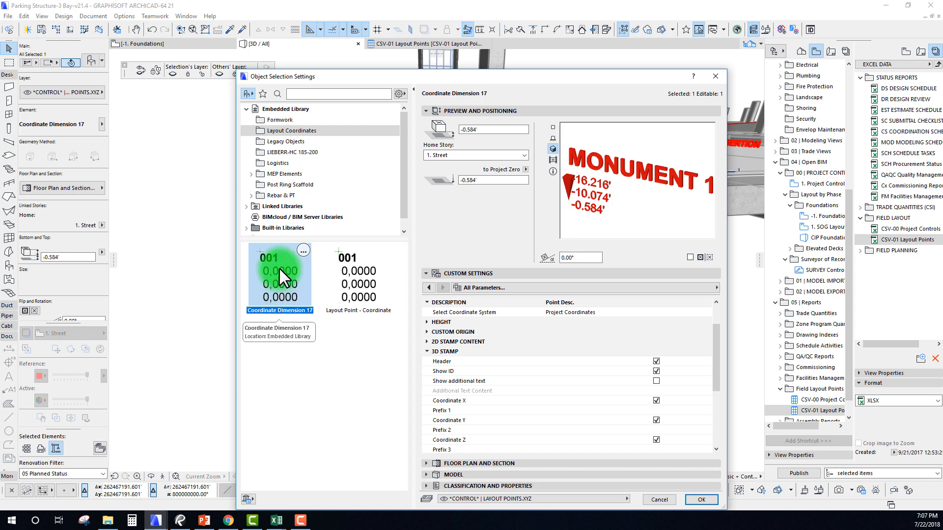
left_click(428, 351)
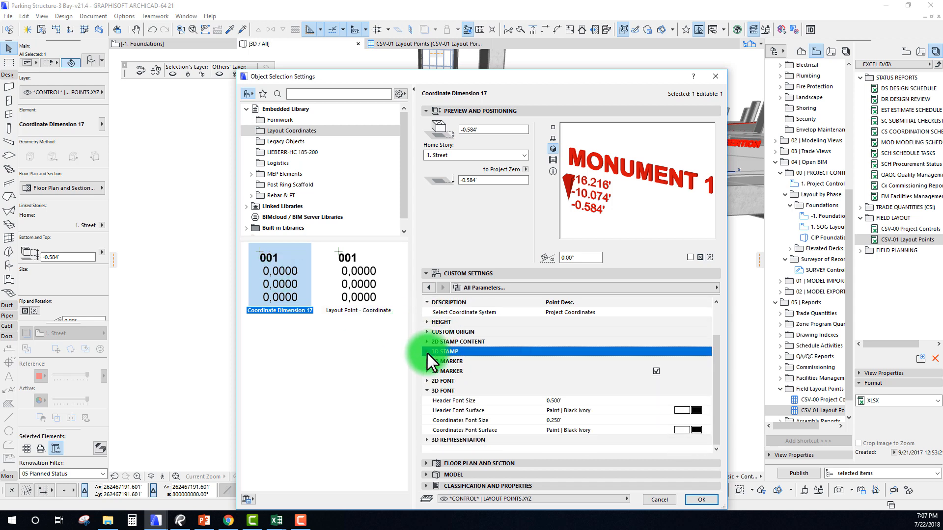
left_click(427, 391)
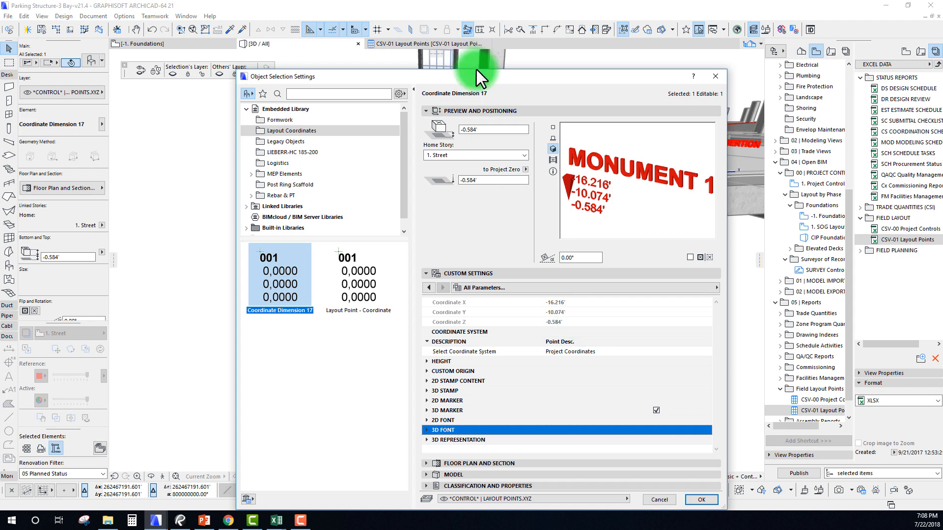
Move the object settings dialog around to compare the MONUMENT 1 preview with the point and project origin in the 3D model
left_click_drag(477, 70, 362, 98)
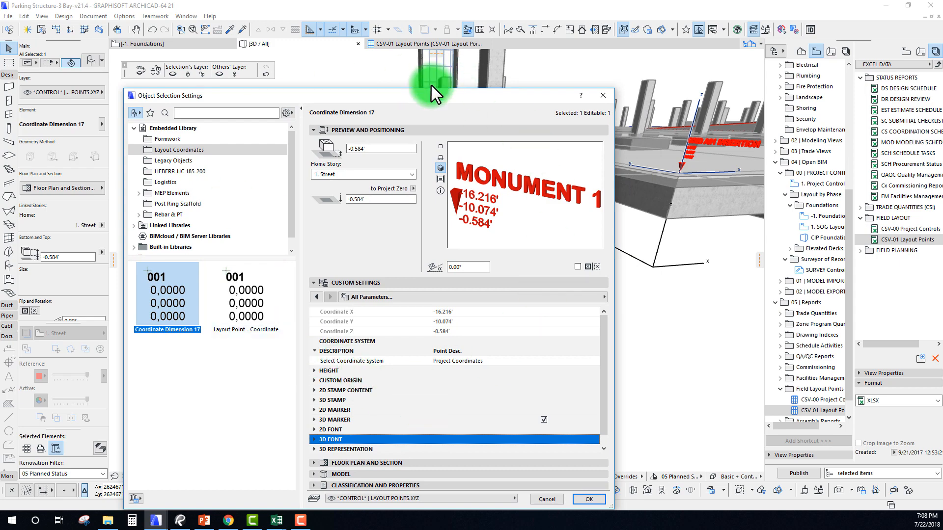
left_click_drag(431, 95, 428, 68)
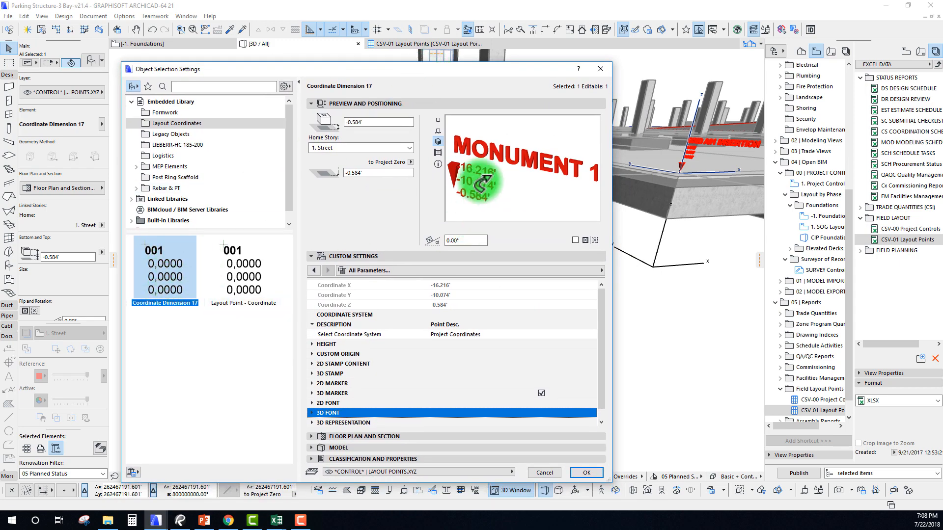
left_click_drag(518, 73, 575, 266)
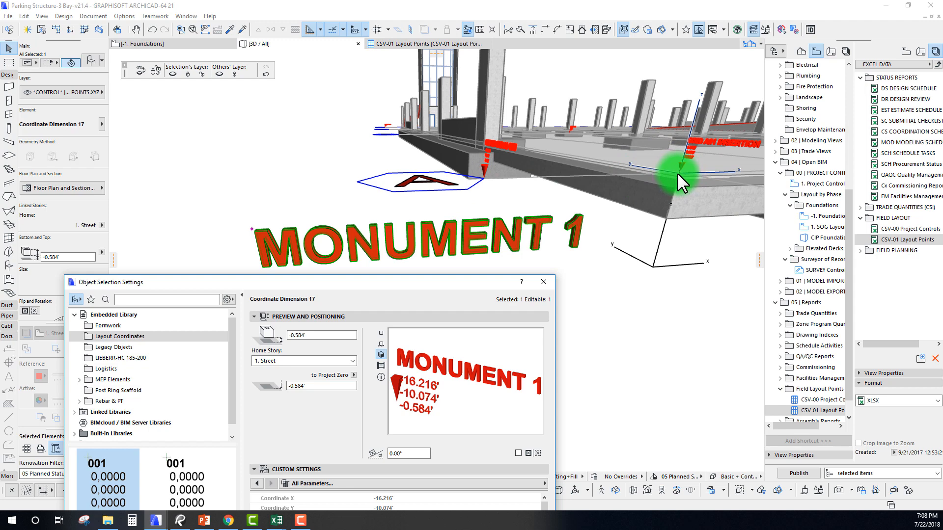
left_click_drag(470, 286, 637, 363)
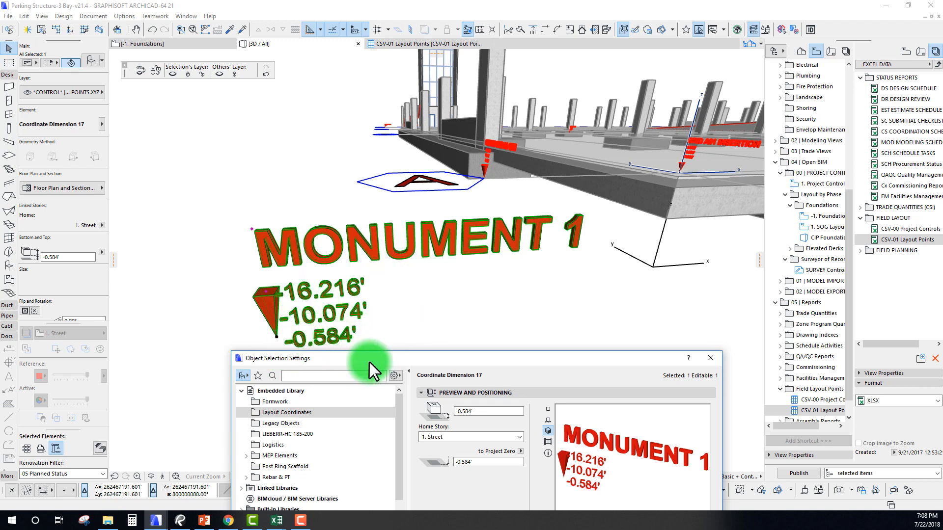
left_click_drag(369, 362, 602, 112)
mouse_move(698, 166)
left_mouse_down()
mouse_move(667, 166)
mouse_move(681, 166)
left_mouse_up()
left_click_drag(638, 113, 518, 72)
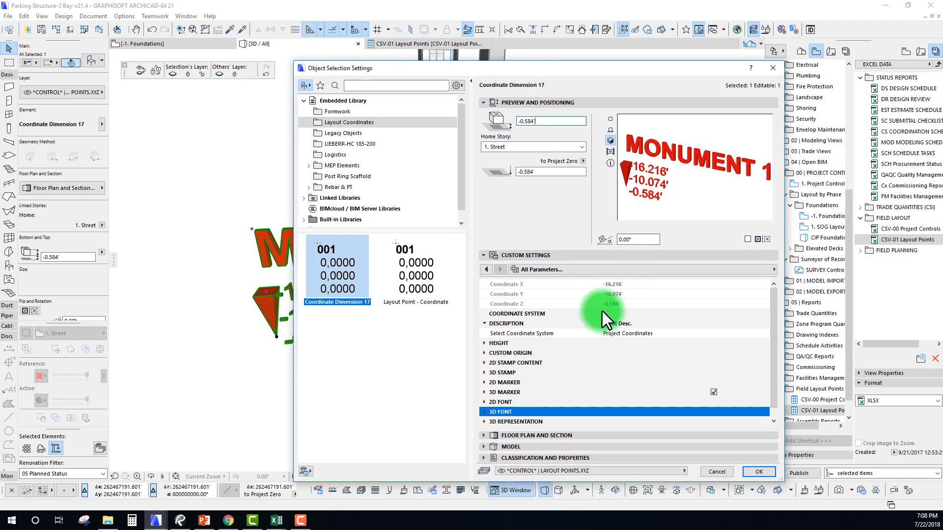
left_click_drag(633, 71, 682, 61)
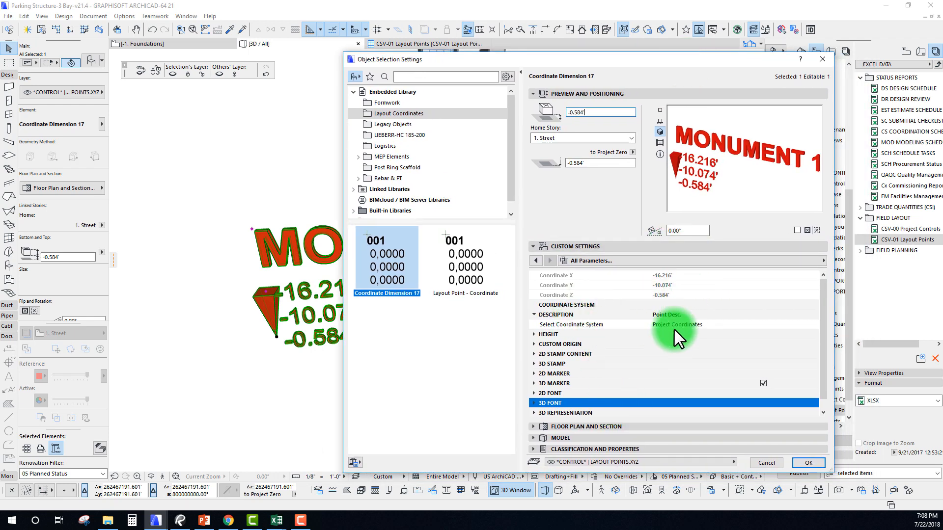
Try World Coordinates by Project Location as the MONUMENT 1 coordinate system, and switch it back to Project Coordinates
left_click(712, 326)
left_click(814, 325)
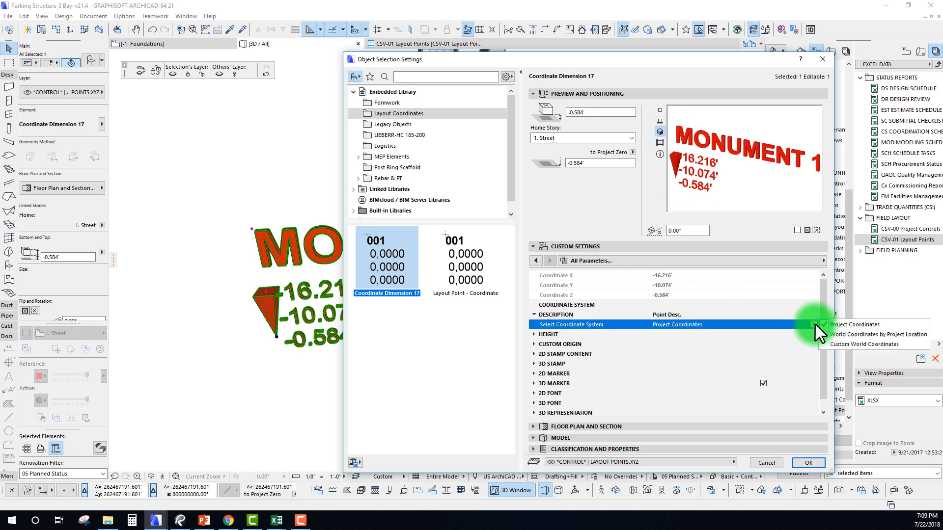
left_click(874, 335)
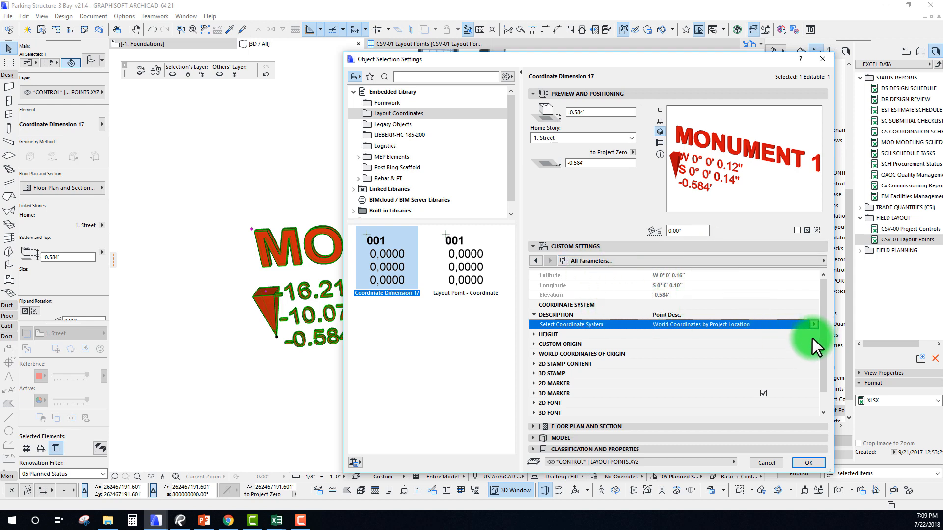
left_click(813, 324)
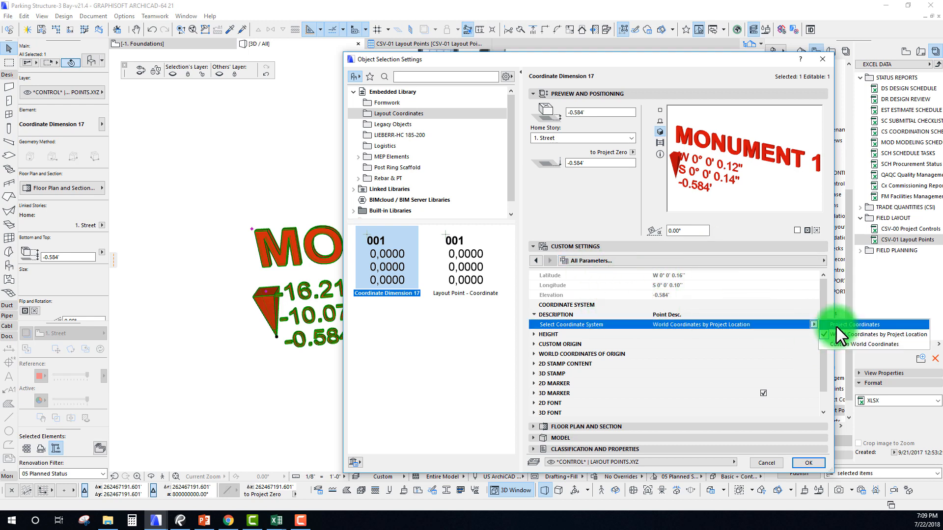
left_click(835, 327)
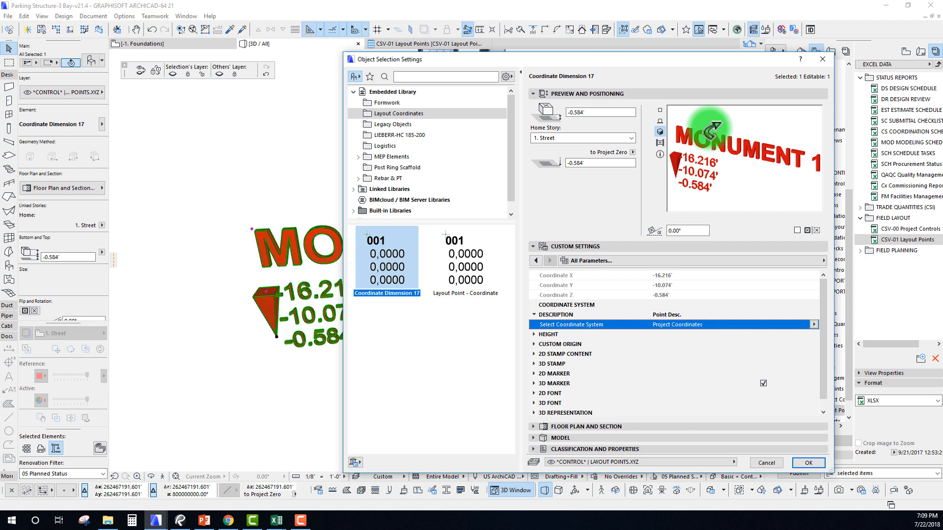
Uncover the 3D model behind the settings dialog to view the layout points, and reposition the dialog to show all its parameters
left_click_drag(671, 57, 680, 204)
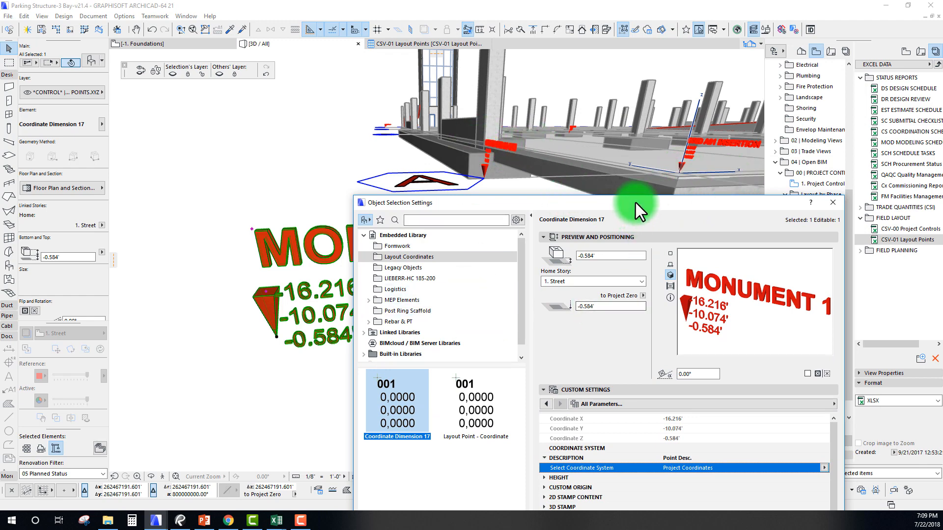
left_click_drag(635, 203, 624, 178)
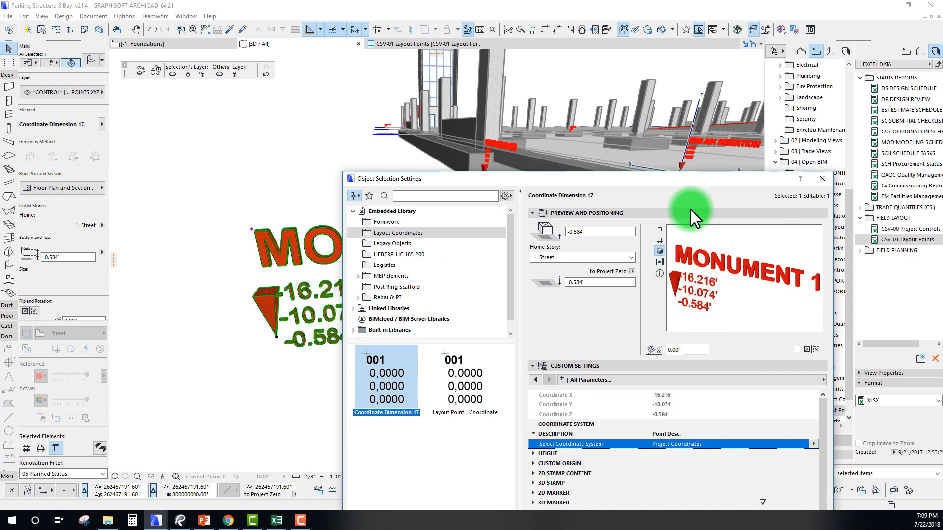
left_click_drag(674, 183, 655, 209)
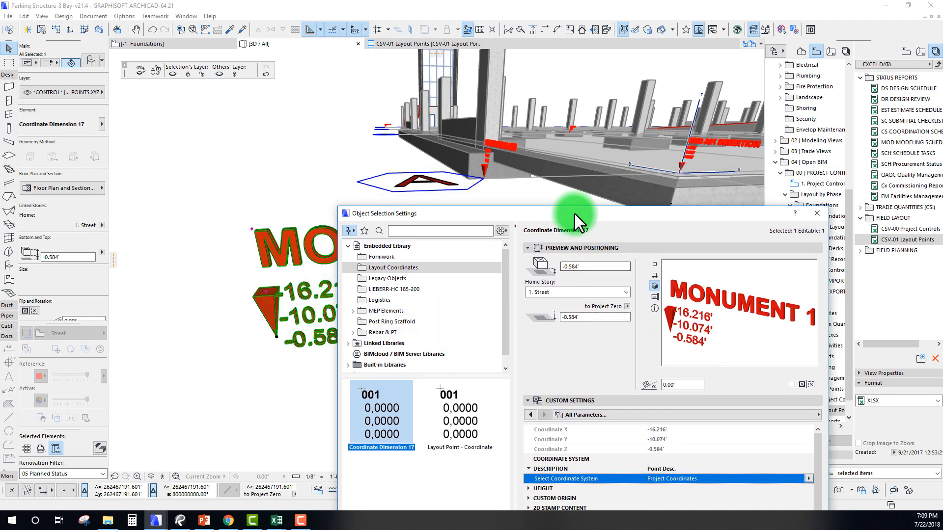
left_click_drag(458, 99, 523, 32)
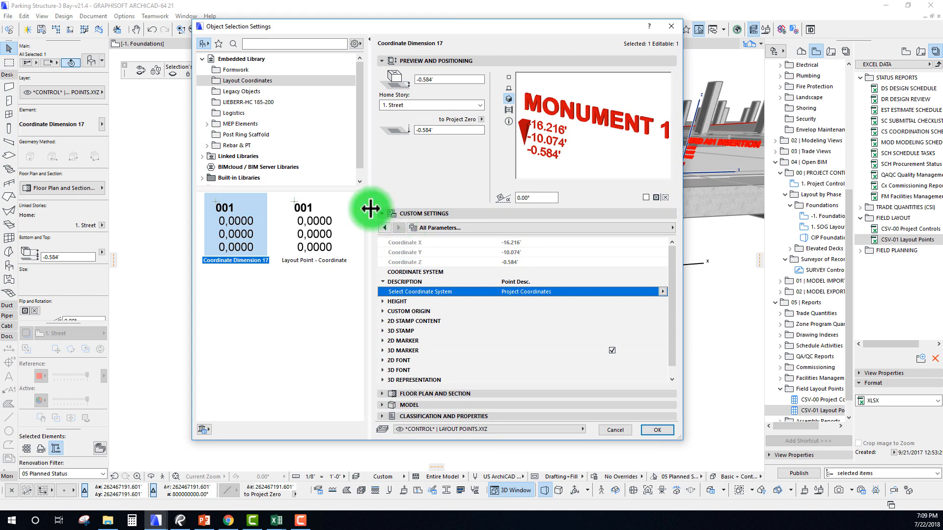
left_click_drag(672, 307, 615, 249)
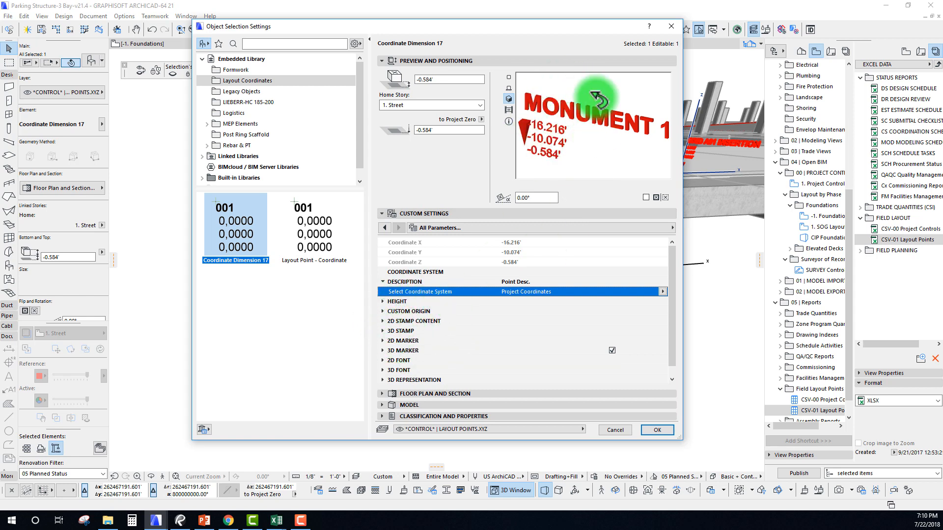
Hide Coordinate X, Coordinate Y and Coordinate Z in the 3D stamp of the MONUMENT 1 point
double_click(381, 332)
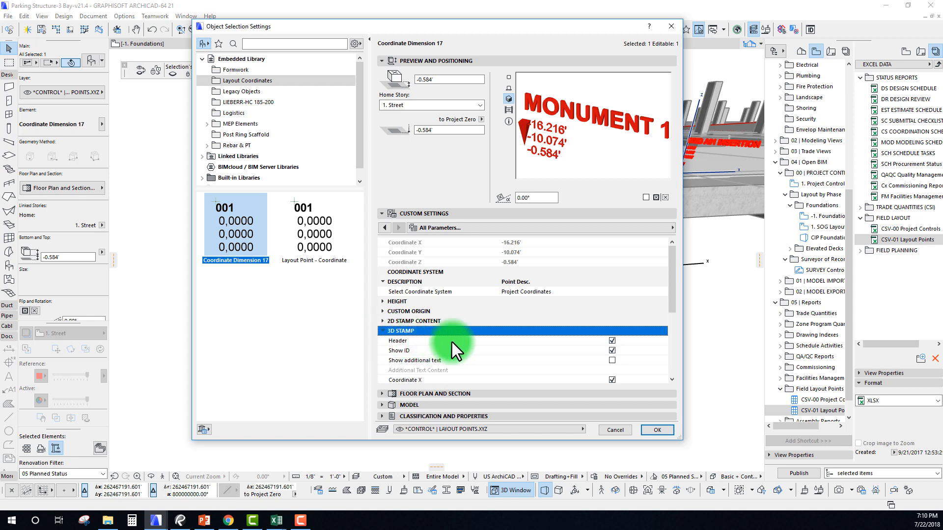
scroll(487, 326, "down", 3)
left_click(611, 321)
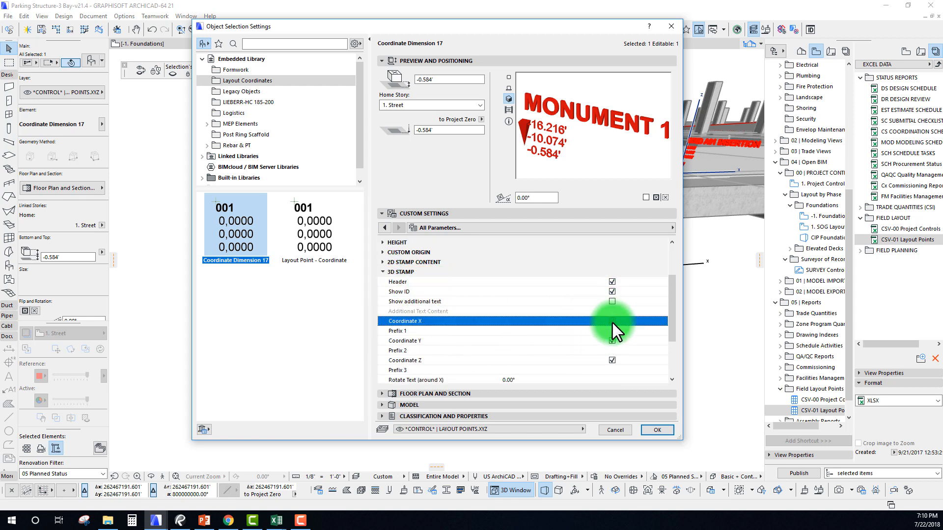
left_click(612, 340)
left_click(612, 361)
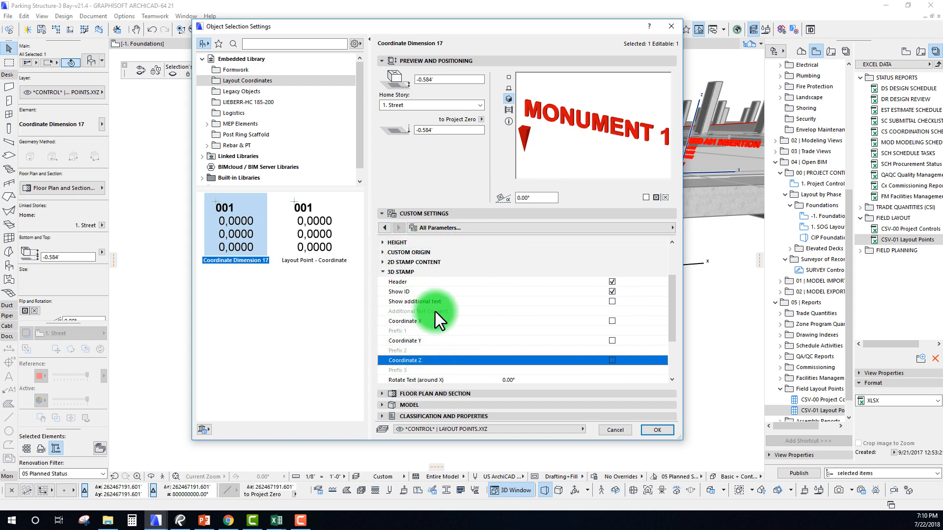
Show Coordinate X, Y and Z in the 3D stamp again and collapse the 3D Stamp parameters
left_click(612, 321)
left_click(612, 341)
left_click(611, 359)
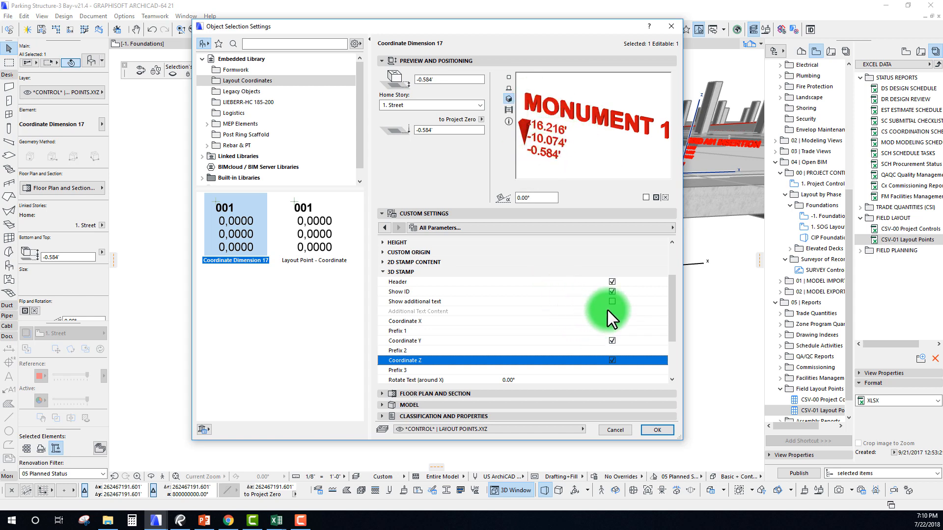
left_click(384, 272)
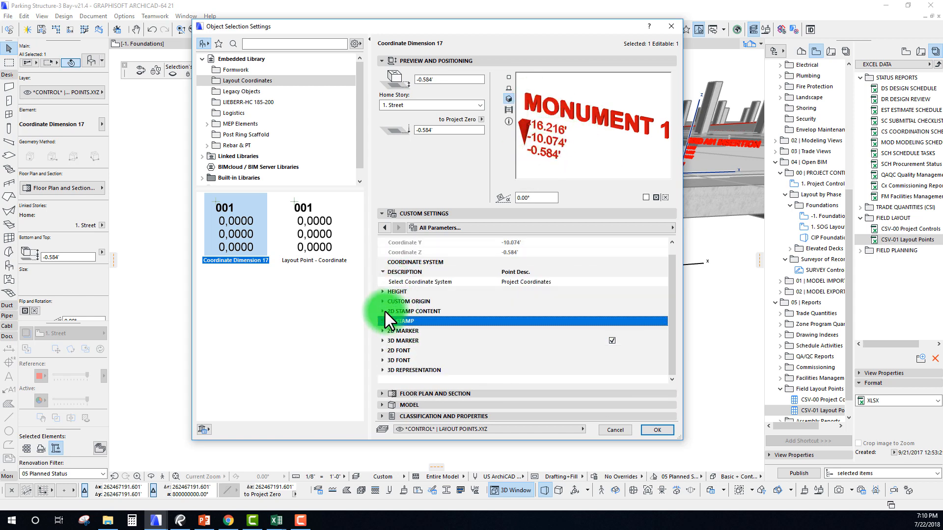
Display the 2D symbol preview and hide the ID and Coordinate X in the 2D stamp content
left_click(382, 310)
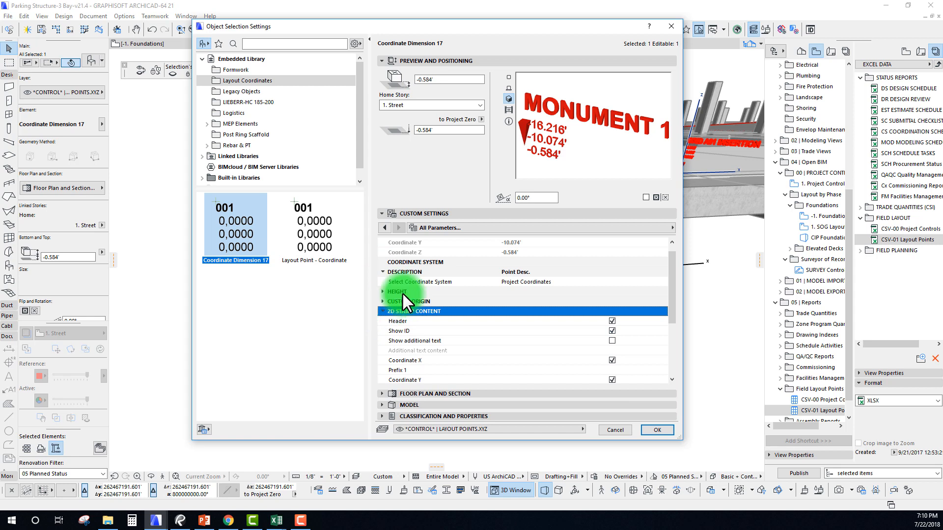
left_click(508, 77)
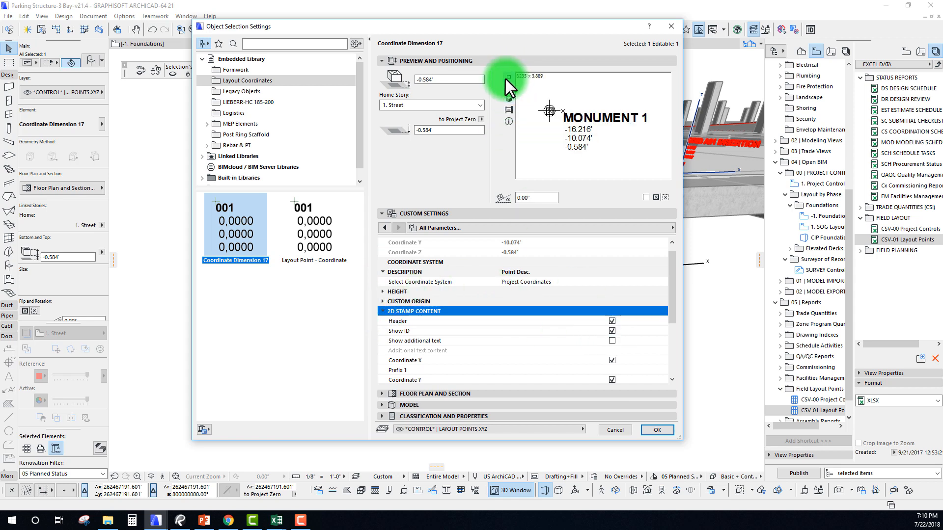
left_click(612, 331)
left_click(612, 361)
left_click(615, 379)
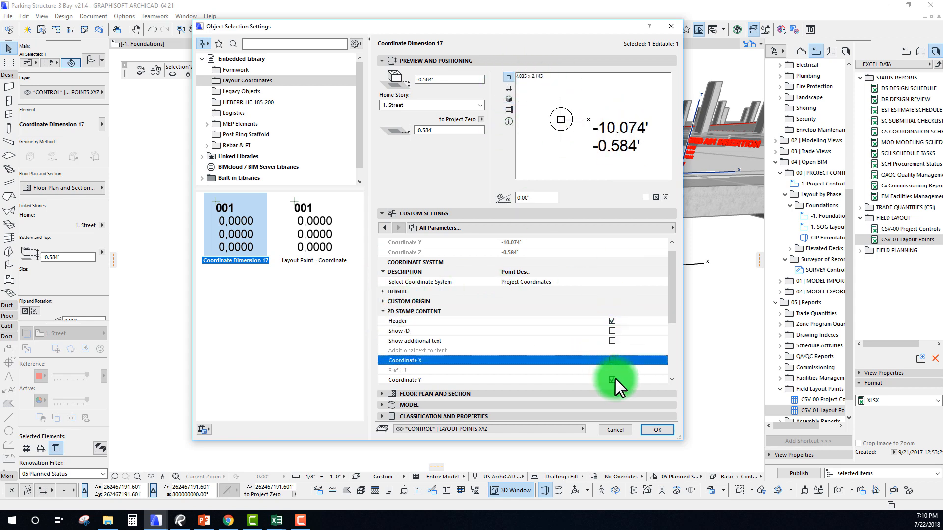
scroll(453, 277, "down", 2)
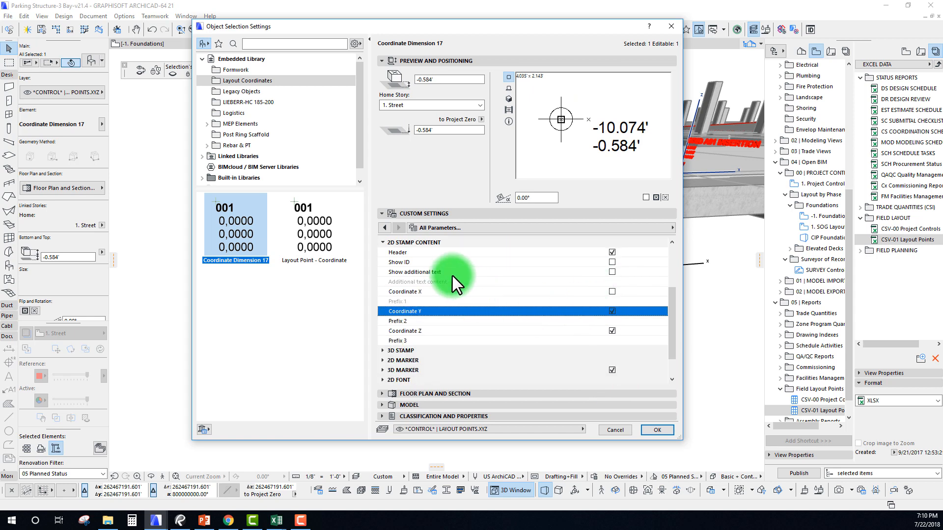
Show the ID in the 2D stamp again and enable additional text with the content PT
left_click(612, 272)
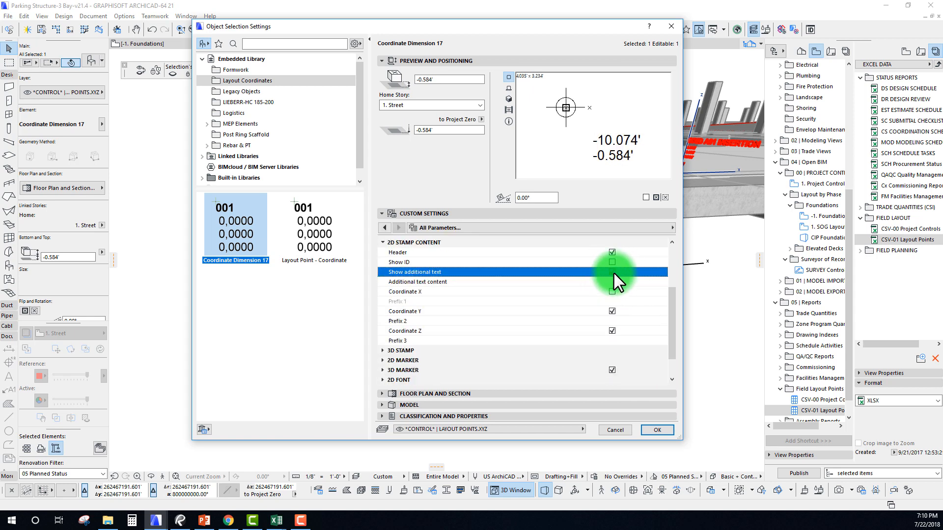
left_click(612, 263)
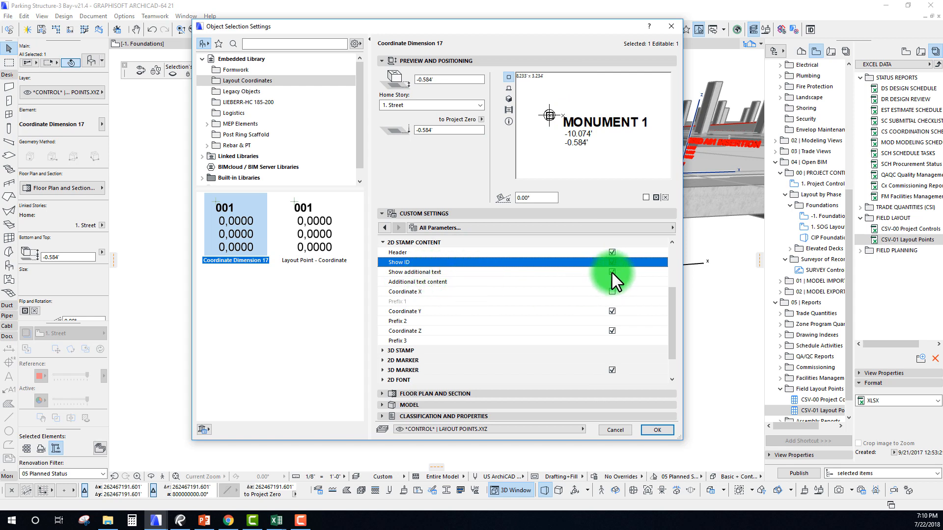
left_click(561, 282)
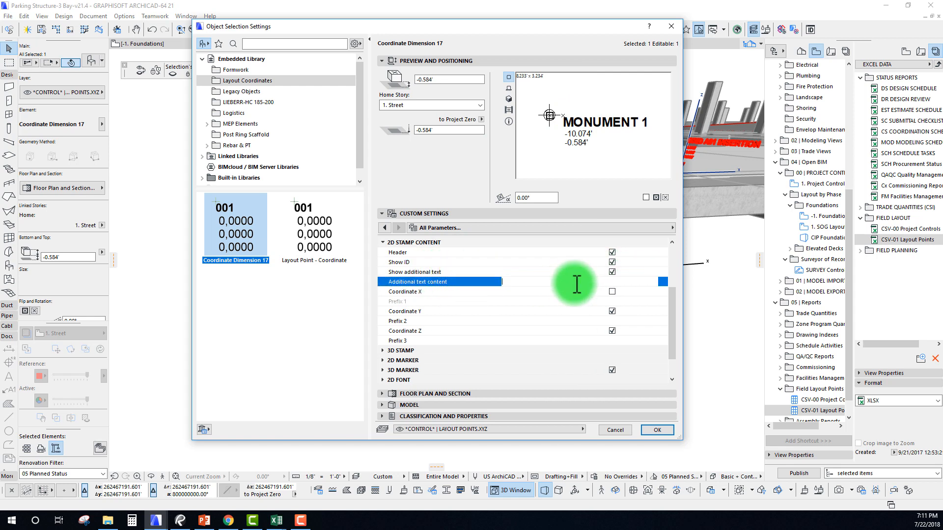
type("PT")
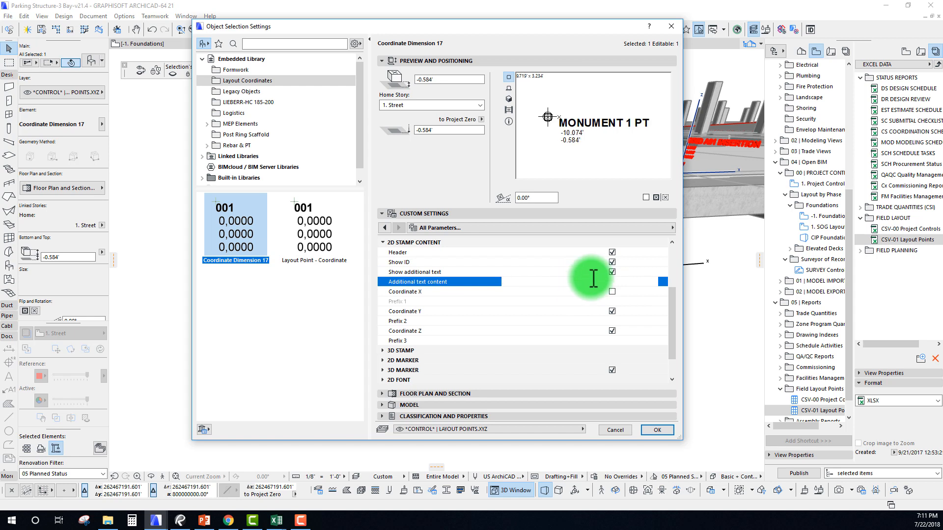
Turn off the additional text in the 2D stamp and show Coordinate X again
left_click(612, 271)
left_click(609, 291)
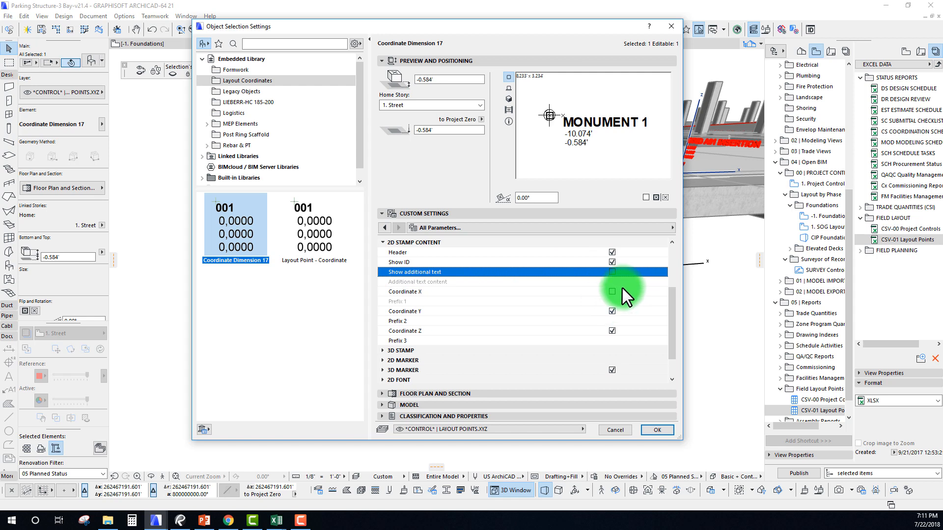
left_click(612, 291)
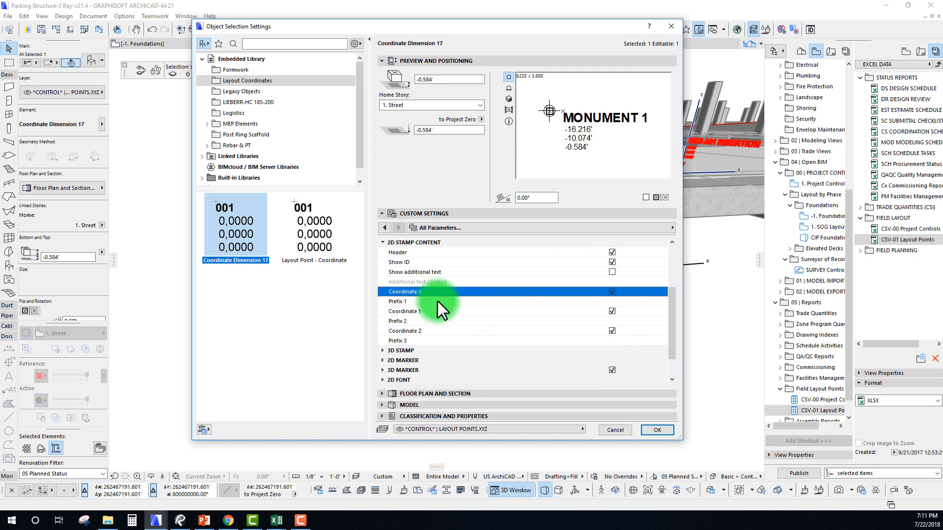
Collapse the 2D stamp content parameters and switch the preview to the 3D view and back to the 2D symbol
scroll(480, 314, "down", 1)
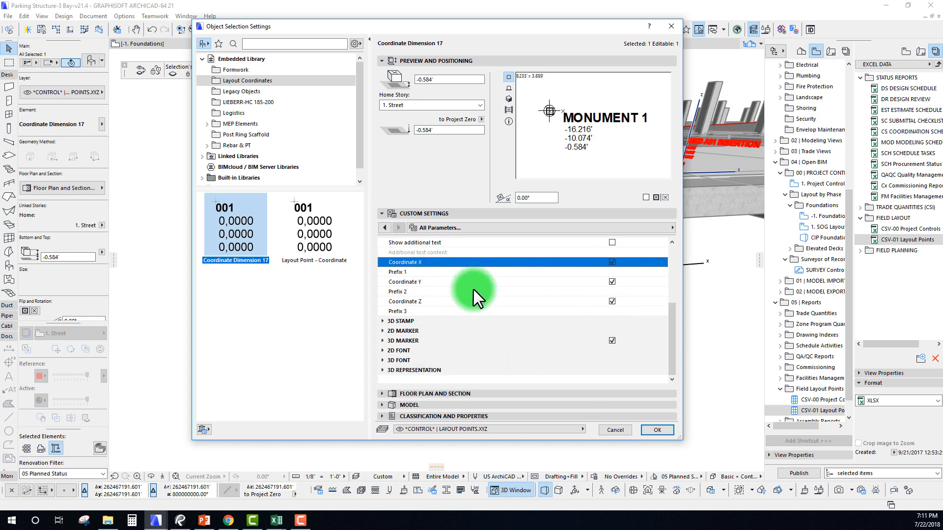
scroll(473, 290, "up", 1)
left_click(382, 242)
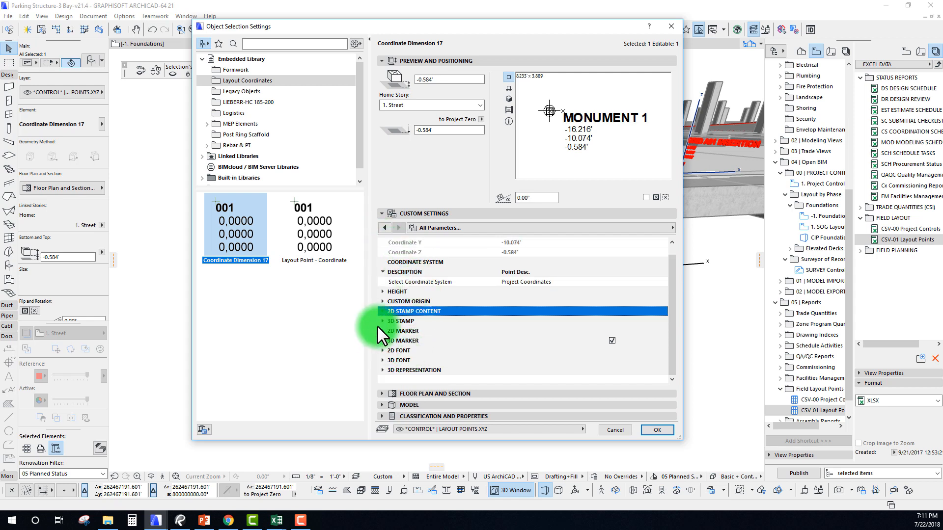
left_click(507, 98)
left_click(508, 78)
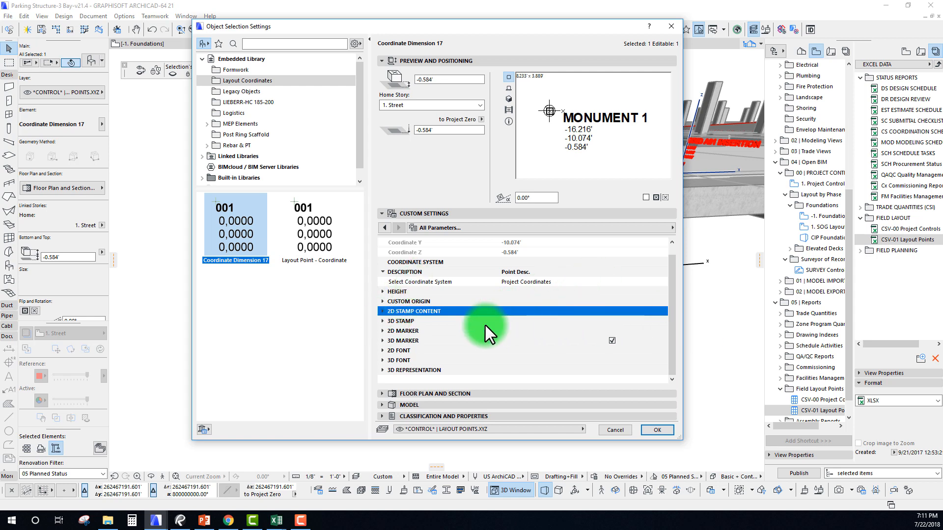
Expand the 2D font parameters, view the available header fonts without choosing one, and collapse the group again
left_click(382, 350)
scroll(434, 346, "down", 4)
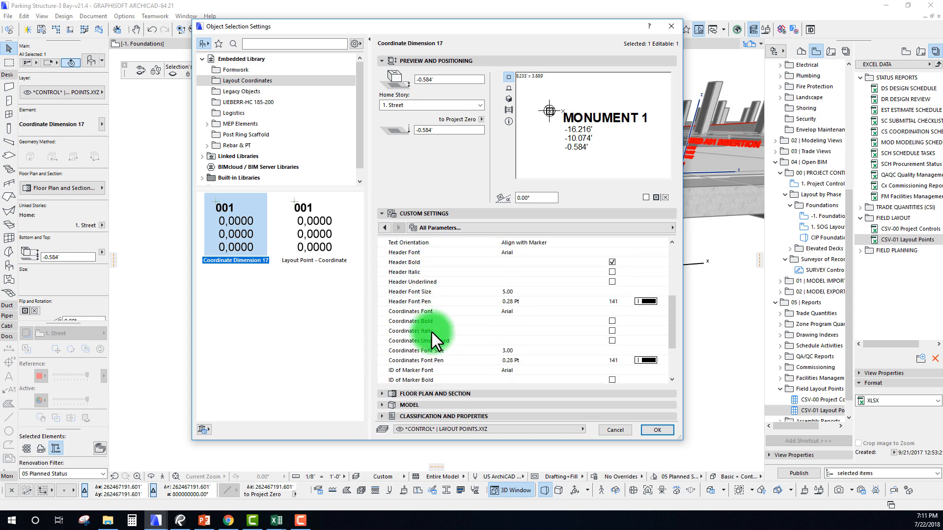
left_click(457, 252)
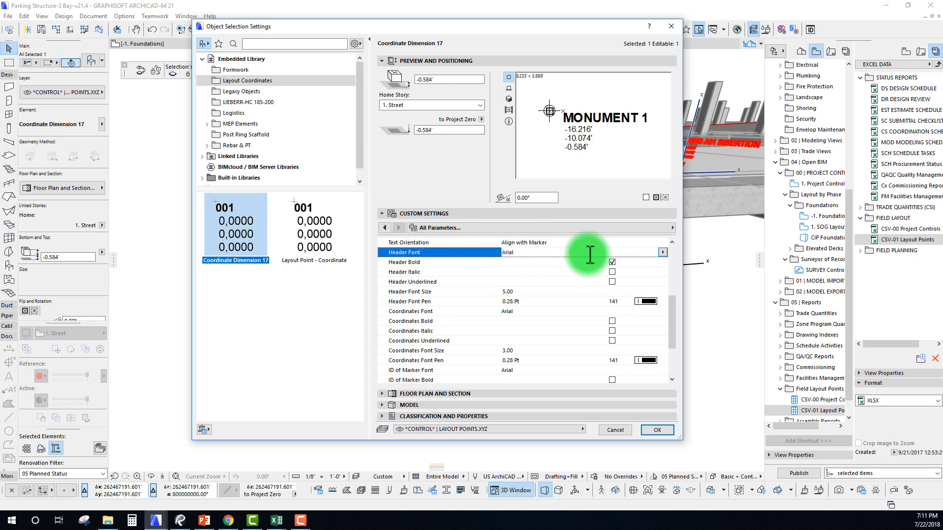
scroll(442, 305, "up", 2)
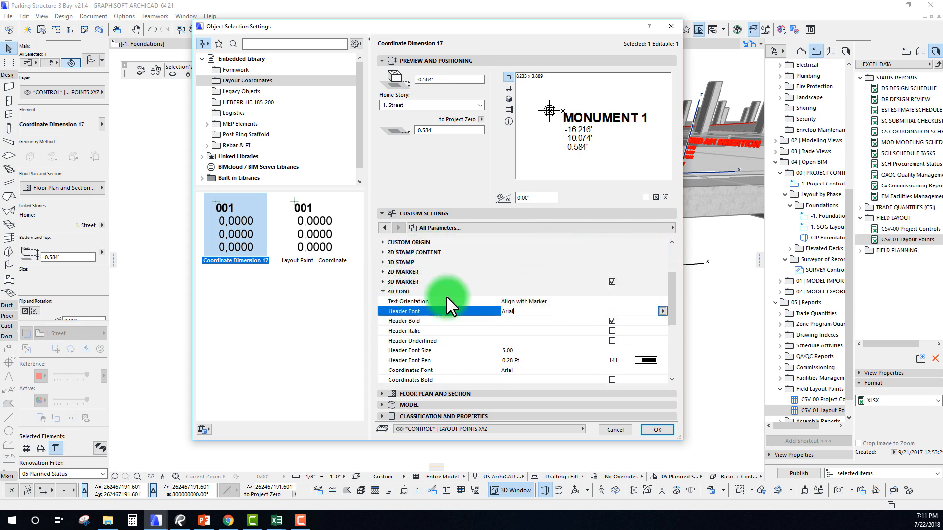
left_click(661, 311)
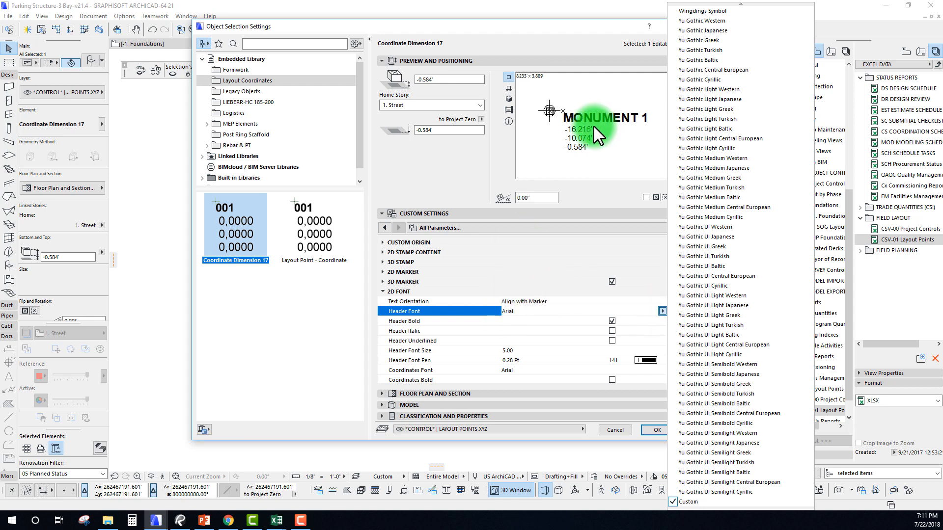
left_click(529, 310)
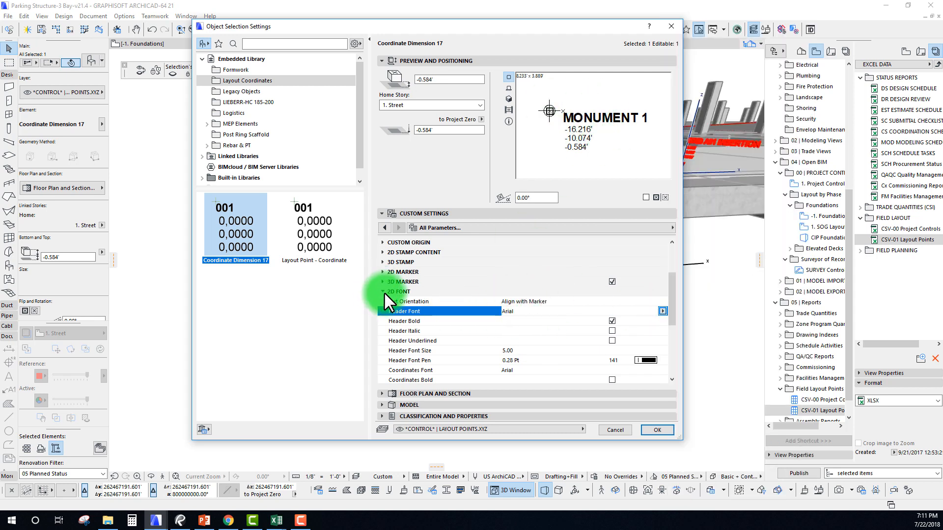
left_click(383, 292)
Review the 3D font parameters, the model surface override and the available header font surfaces, then collapse the 3D font group
left_click(385, 360)
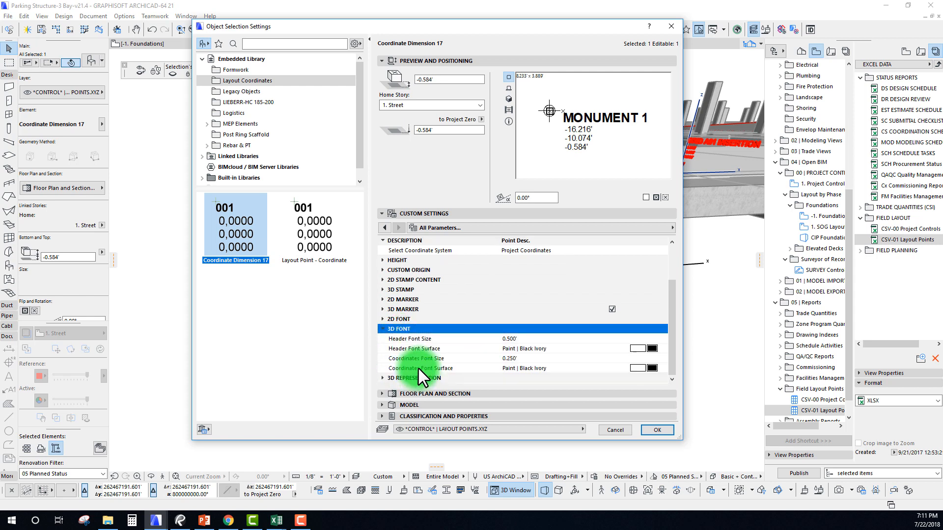
left_click(381, 405)
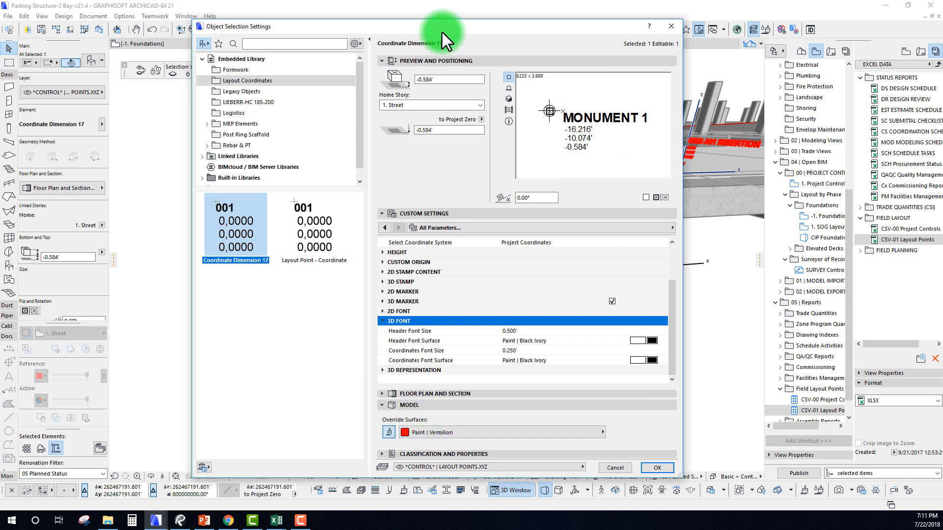
left_click_drag(442, 29, 368, 17)
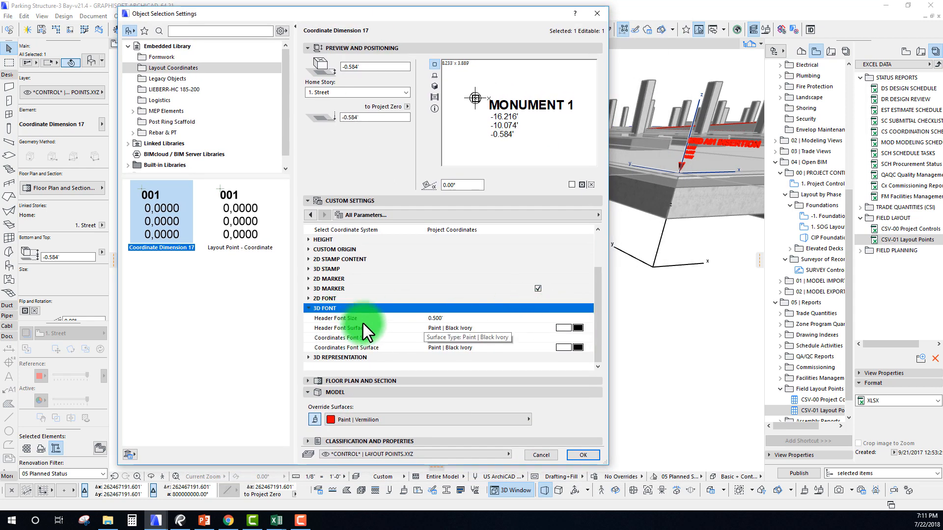
left_click(585, 327)
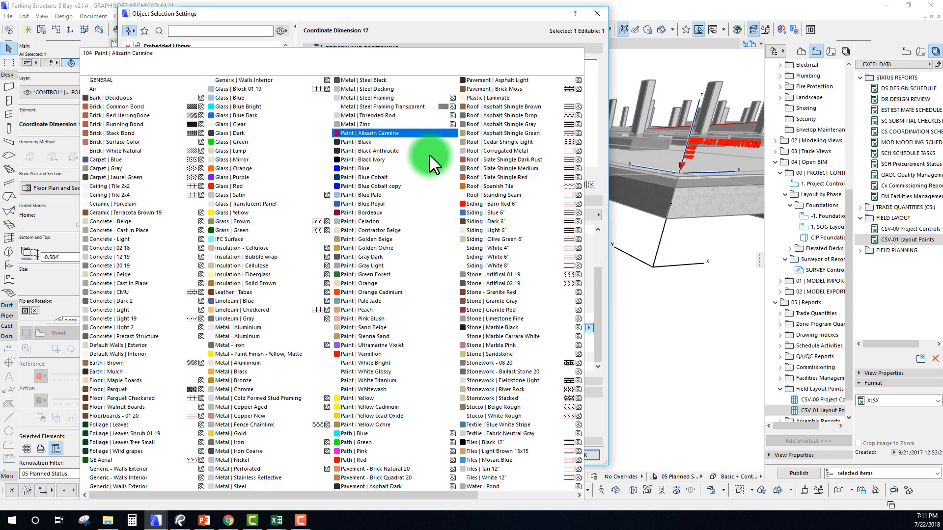
left_click(603, 325)
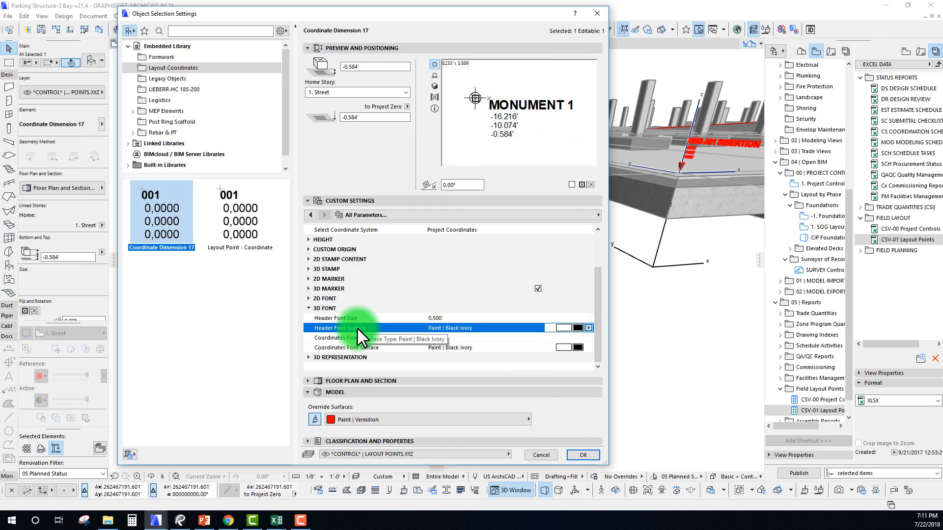
left_click_drag(432, 19, 446, 22)
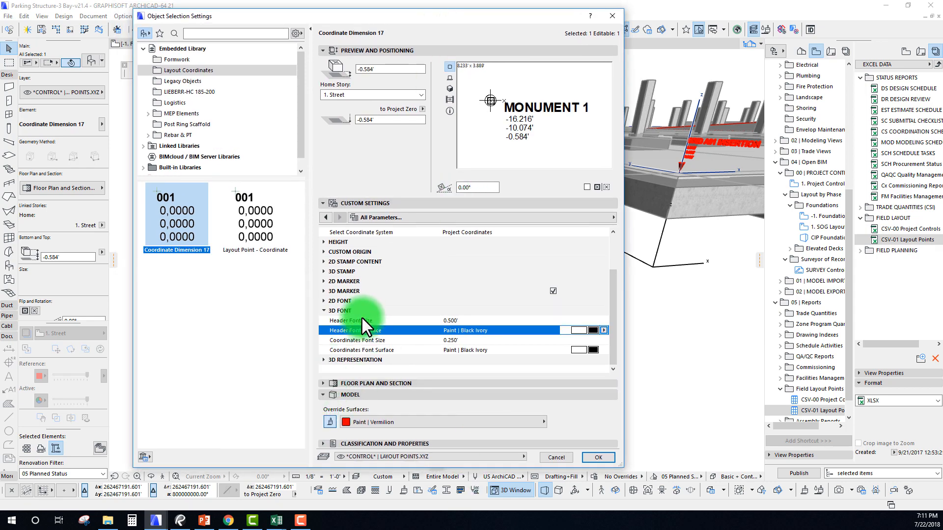
left_click(324, 310)
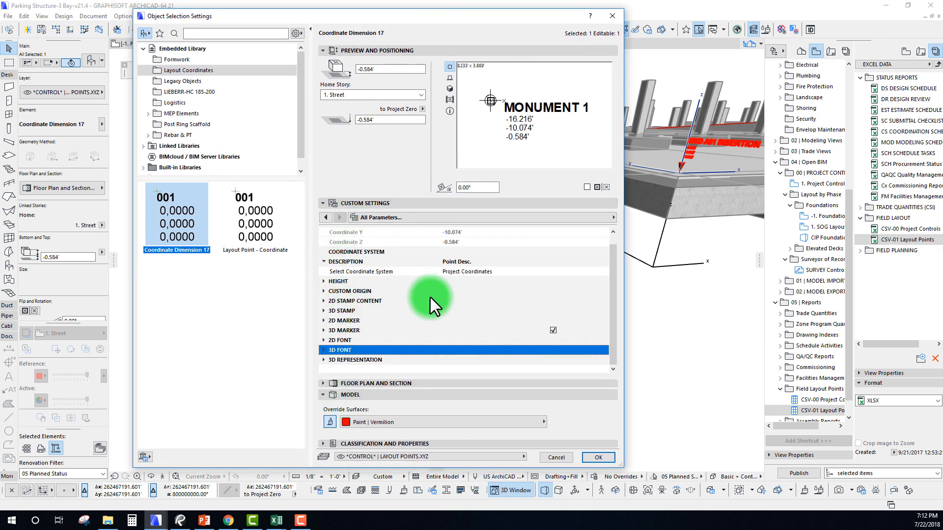
Review the marker shapes for 3D and 2D text in the graphical custom settings and accept the object settings
left_click(325, 218)
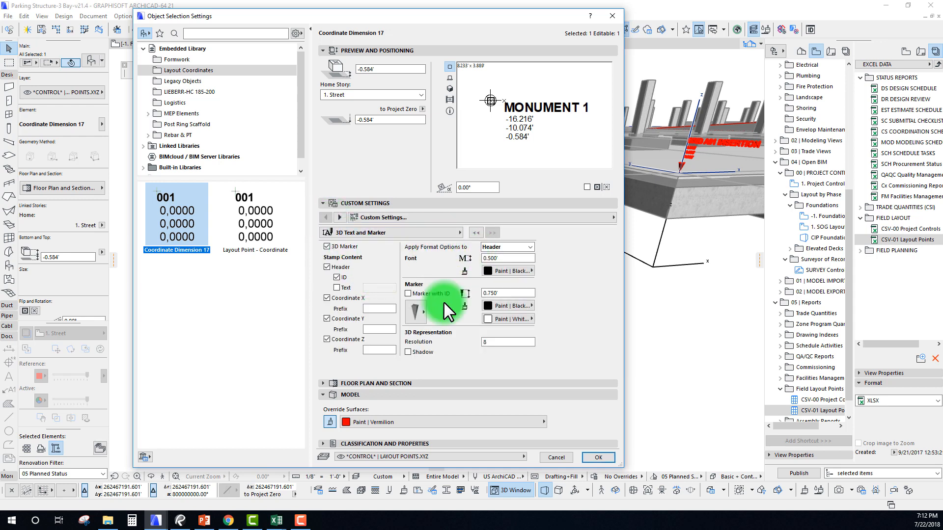
left_click(421, 313)
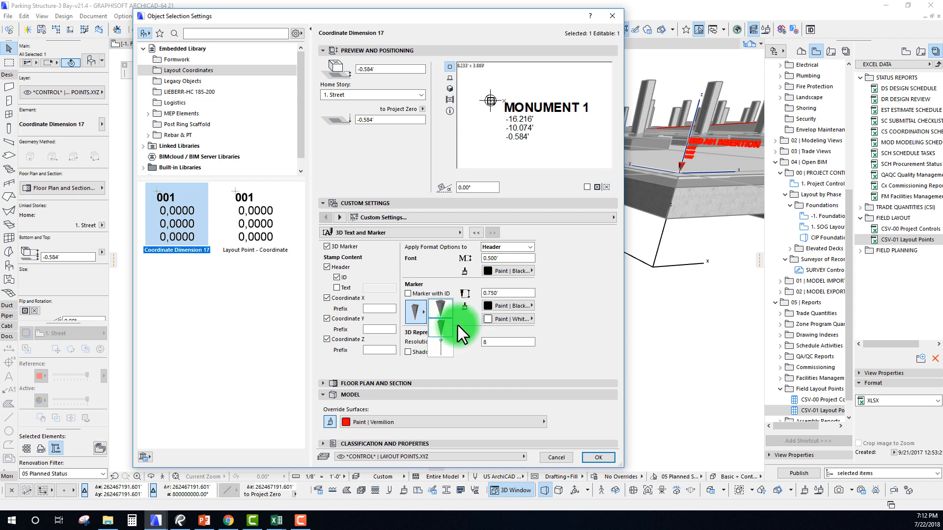
left_click(597, 344)
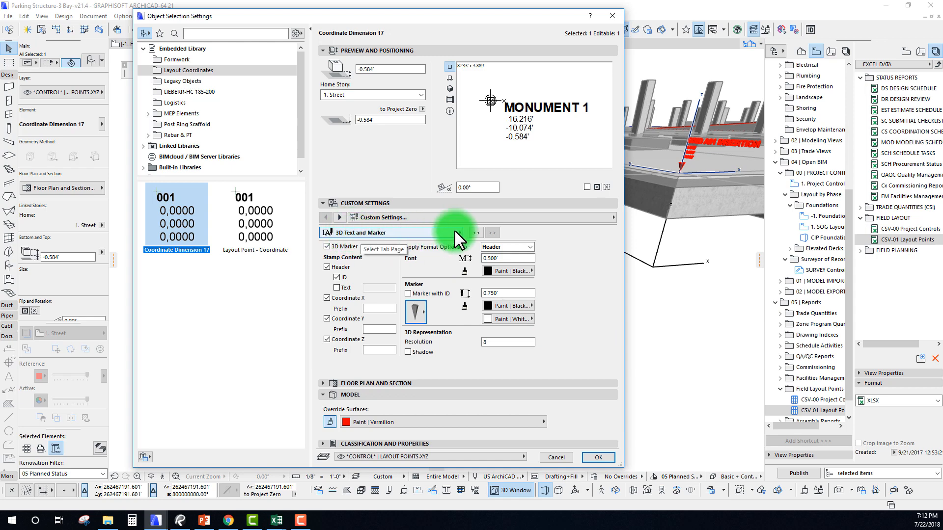
left_click(477, 232)
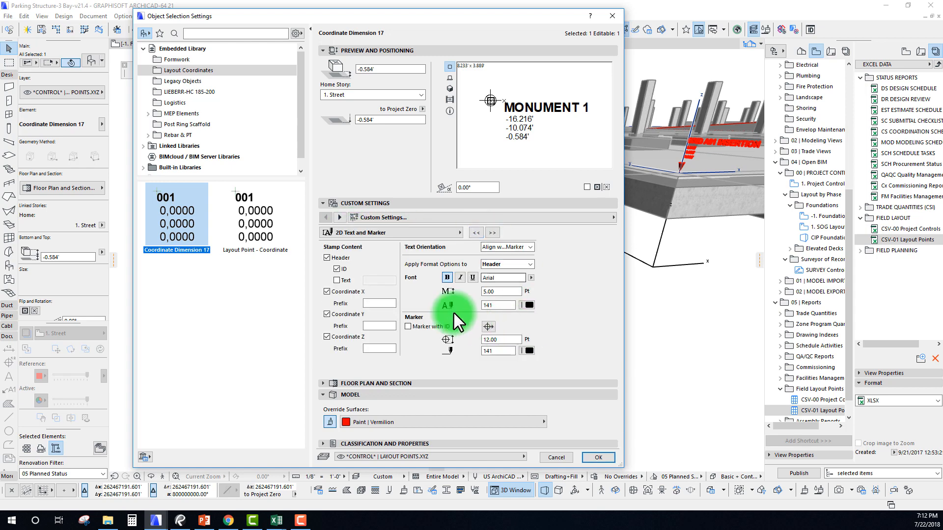
left_click(488, 325)
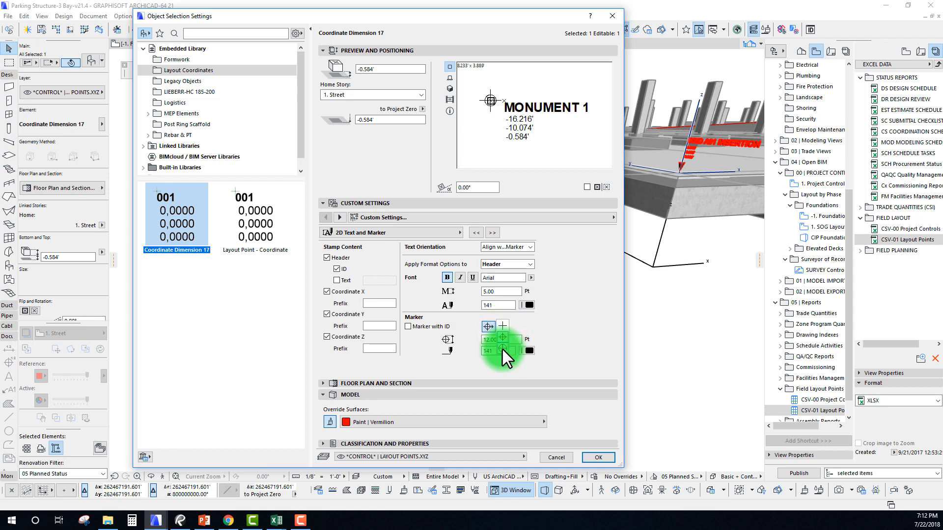
left_click(502, 349)
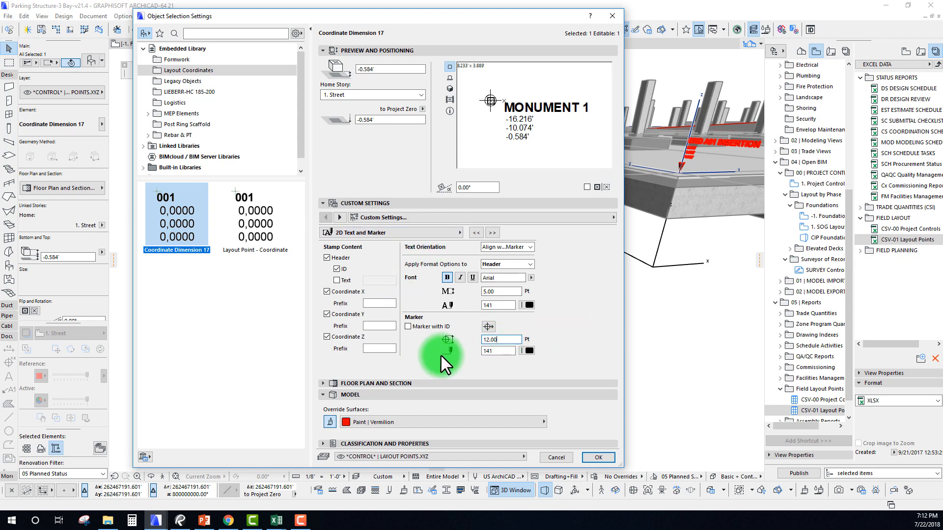
left_click(596, 457)
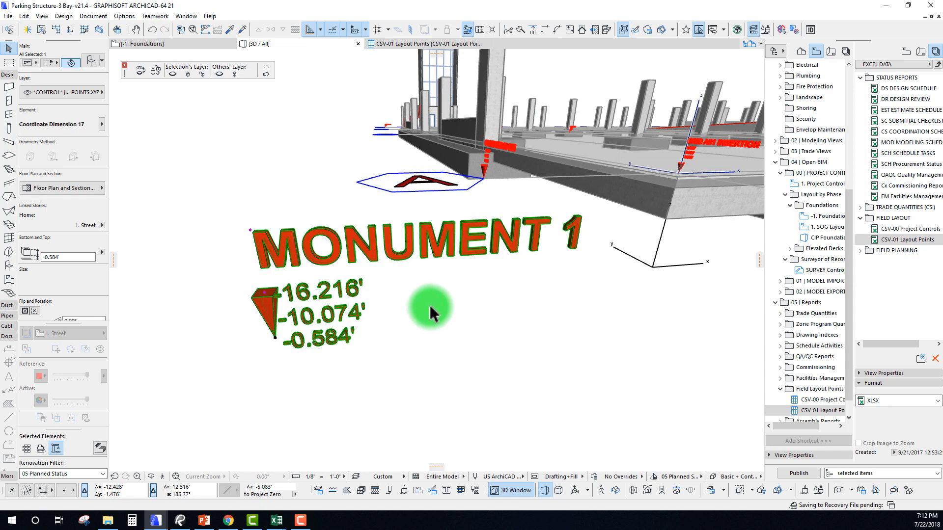
Reopen the MONUMENT 1 object settings, search the library for "coordinate 17", and close the settings without applying anything
middle_click_drag(421, 318, 279, 361, "shift")
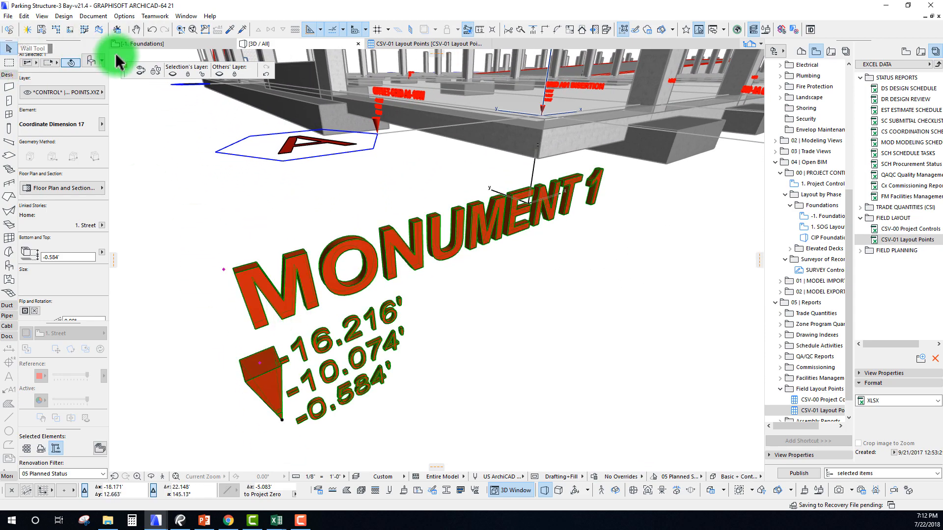
double_click(280, 236)
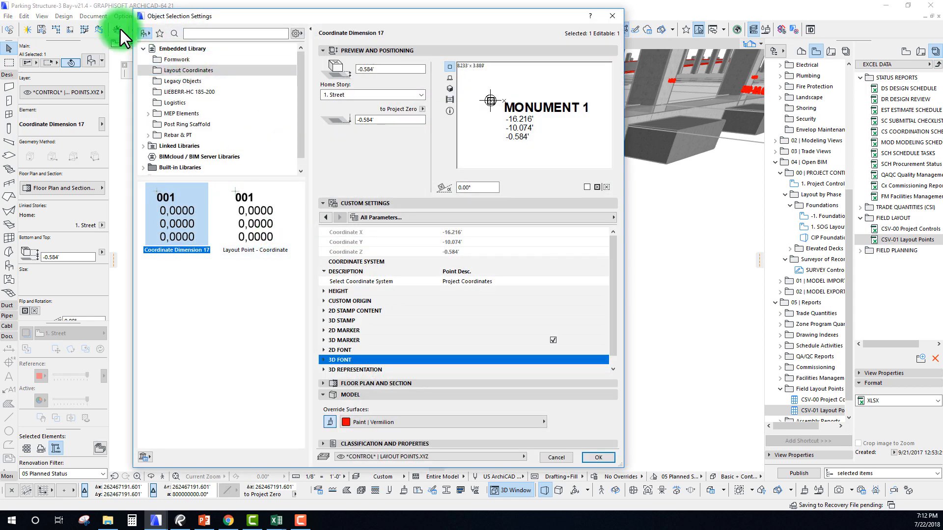
left_click(173, 33)
type("coordinate 17")
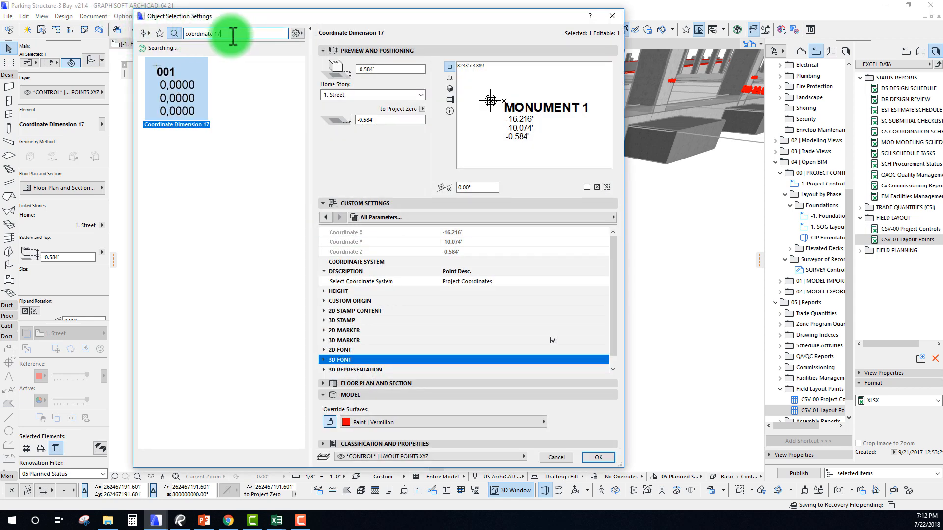
left_click(270, 139)
left_click_drag(250, 17, 256, 24)
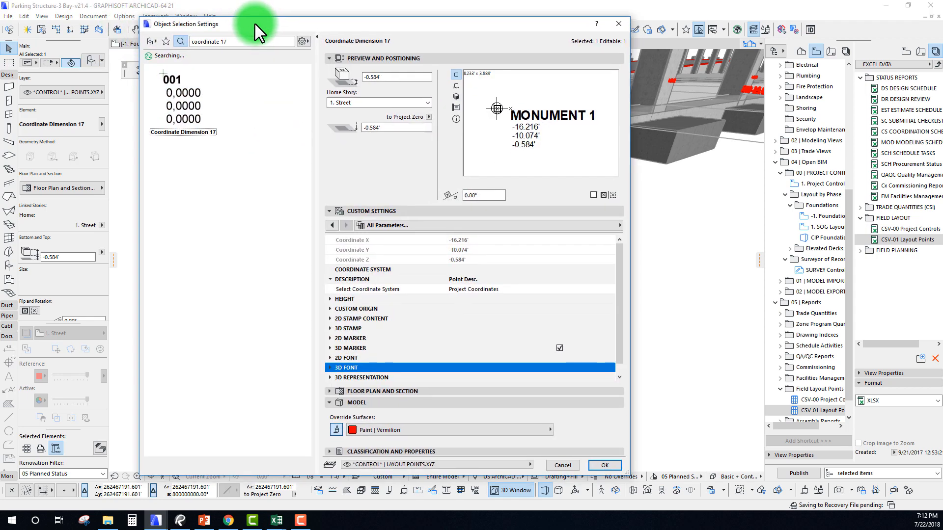
left_click_drag(537, 25, 533, 23)
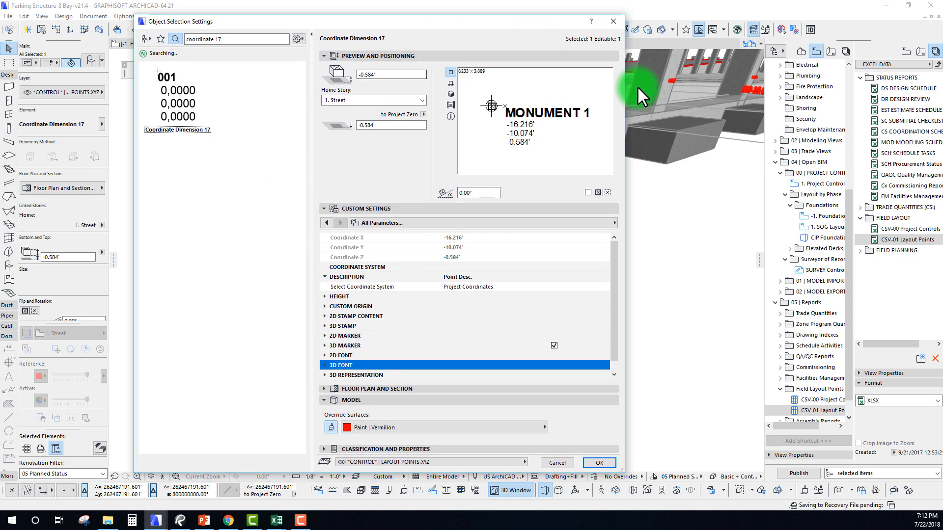
left_click(611, 25)
View the layout points across the whole foundation model and open the CSV-01 Layout Points schedule
scroll(467, 218, "down", 5)
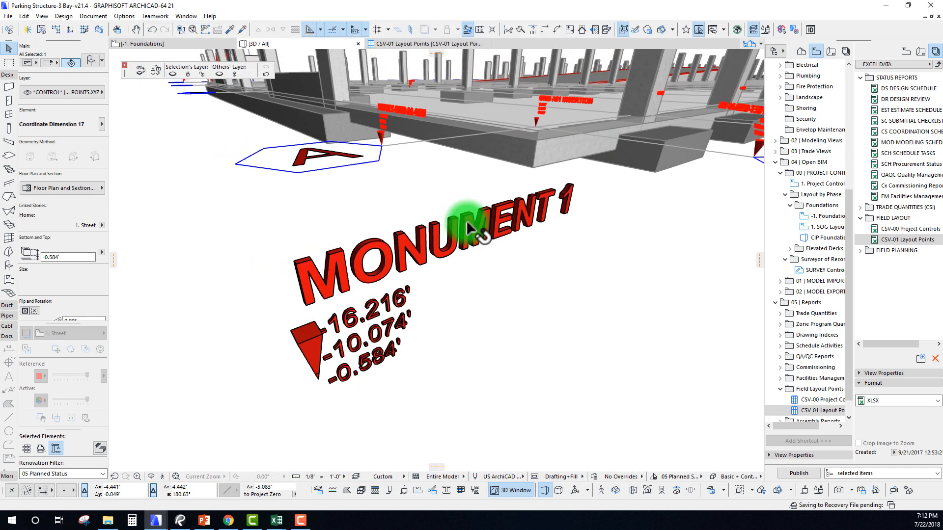
scroll(467, 218, "down", 8)
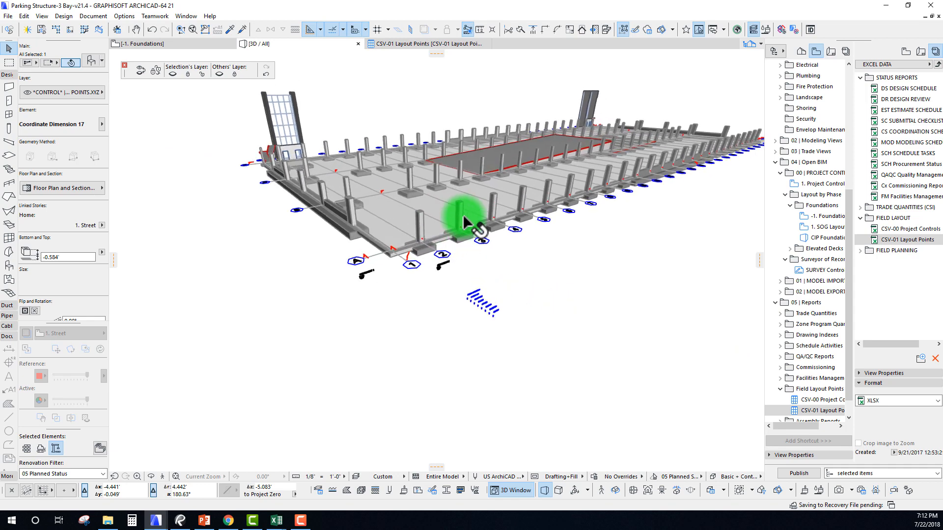
scroll(467, 223, "up", 8)
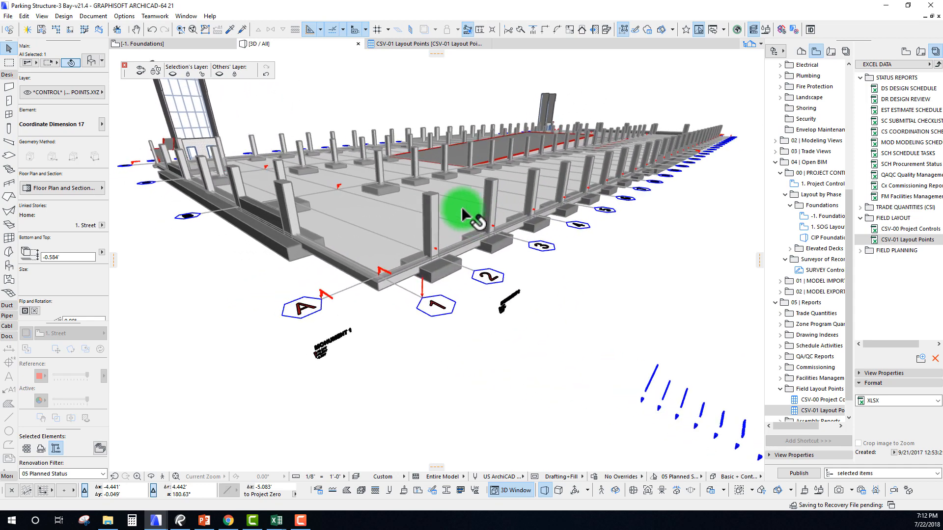
left_click(397, 44)
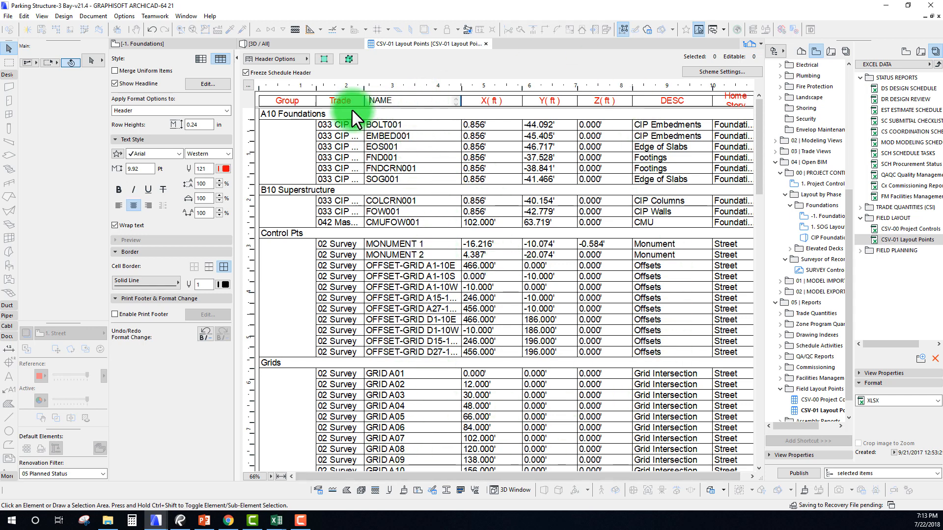
Examine the point names in the schedule from the A10 Foundations group through the Grids group
left_click(417, 136)
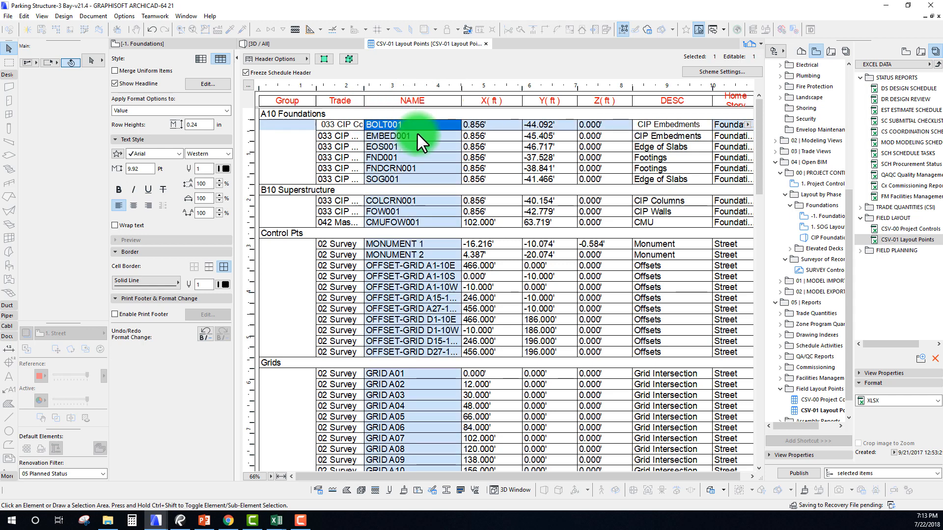
left_click(416, 147)
left_click(421, 123)
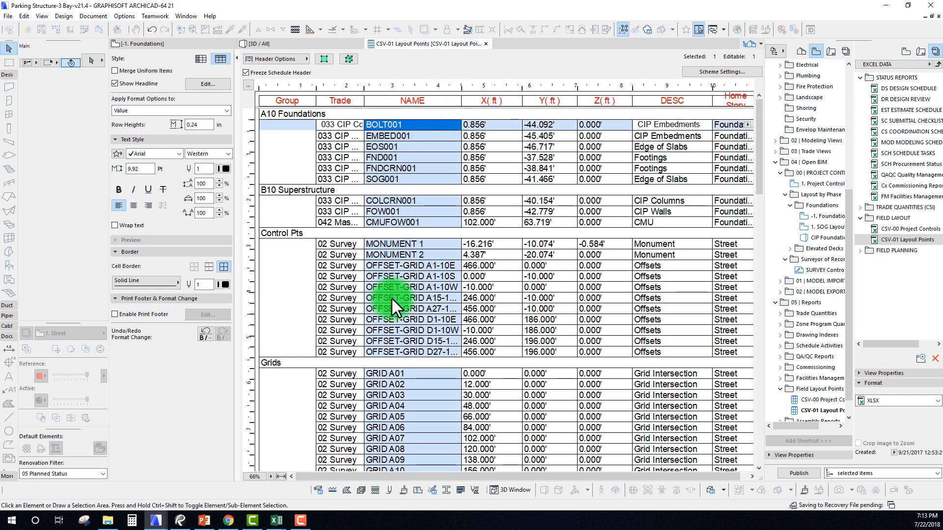
scroll(400, 396, "down", 4)
left_click(401, 391)
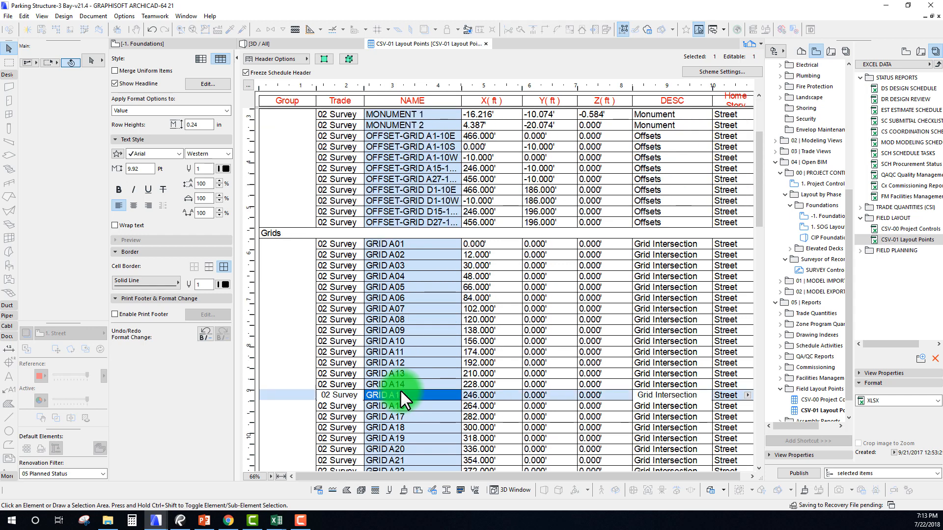
scroll(406, 225, "up", 4)
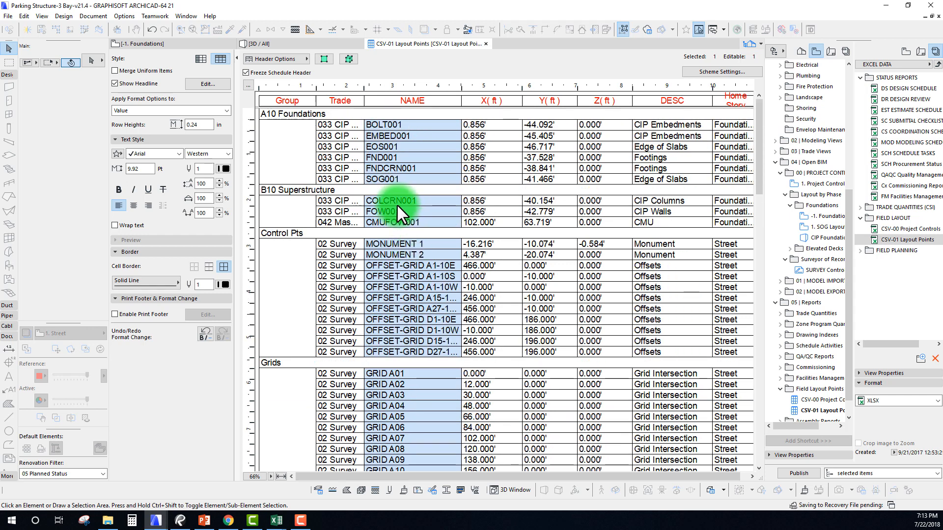
Examine the embed, edge-of-slab and footing point names in the A10 Foundations group of the schedule
left_click(417, 138)
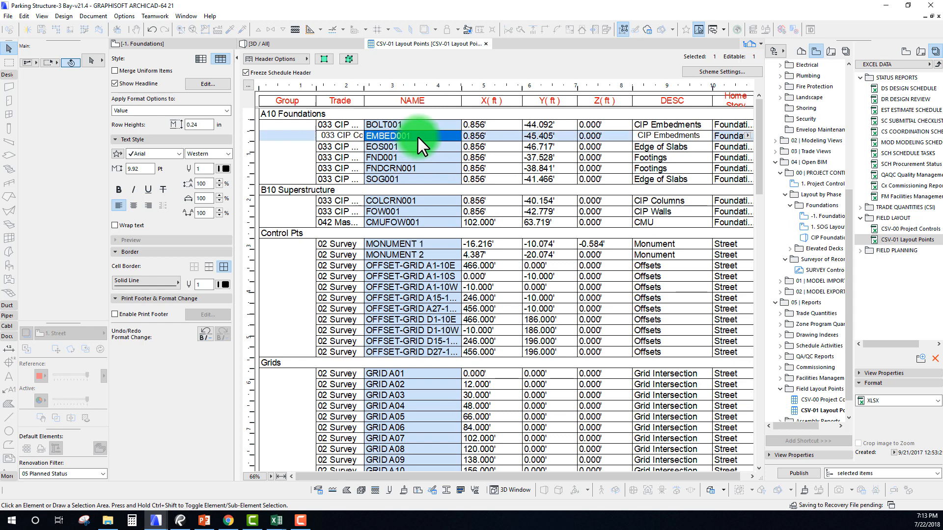
left_click(416, 149)
left_click(413, 159)
left_click(413, 167)
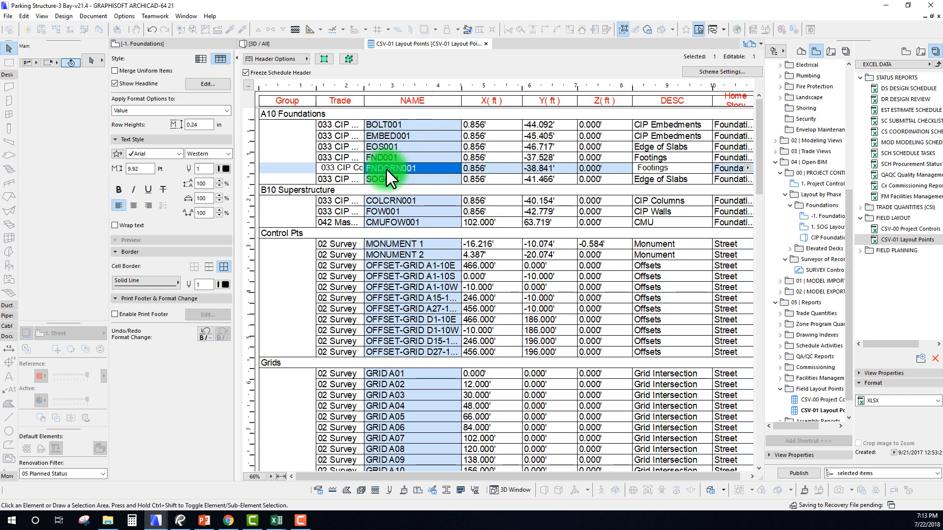
left_click(410, 155)
left_click(411, 147)
left_click(405, 158)
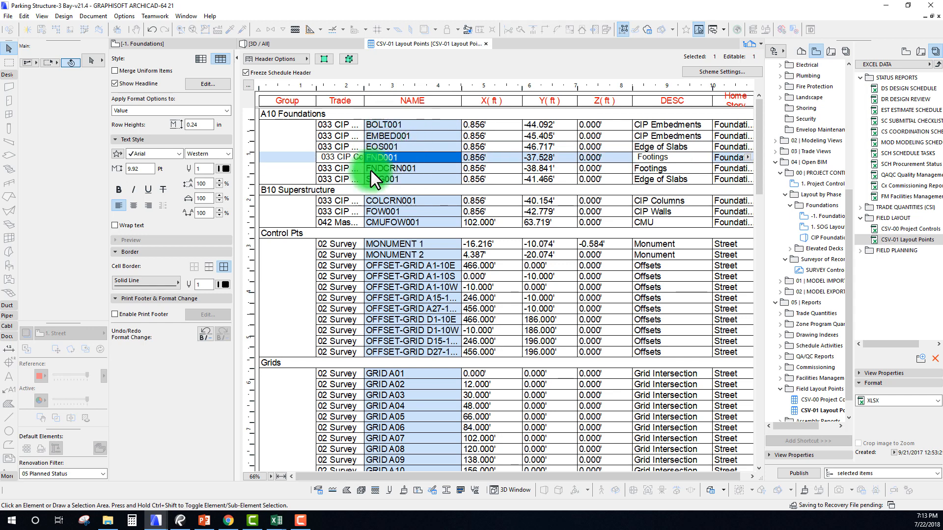
Look through the Grids group down to GRID D27, inspect GRID A09, and return to the start of the schedule
scroll(382, 370, "down", 6)
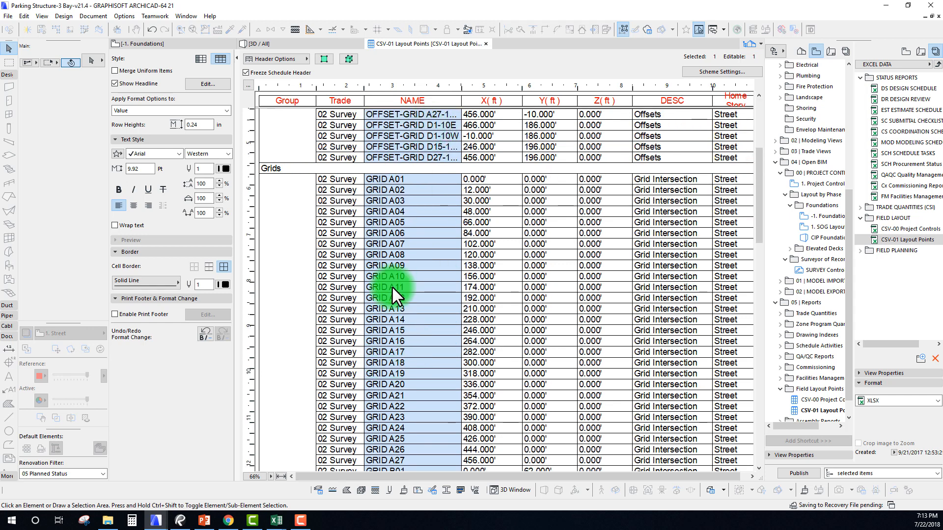
scroll(391, 286, "down", 20)
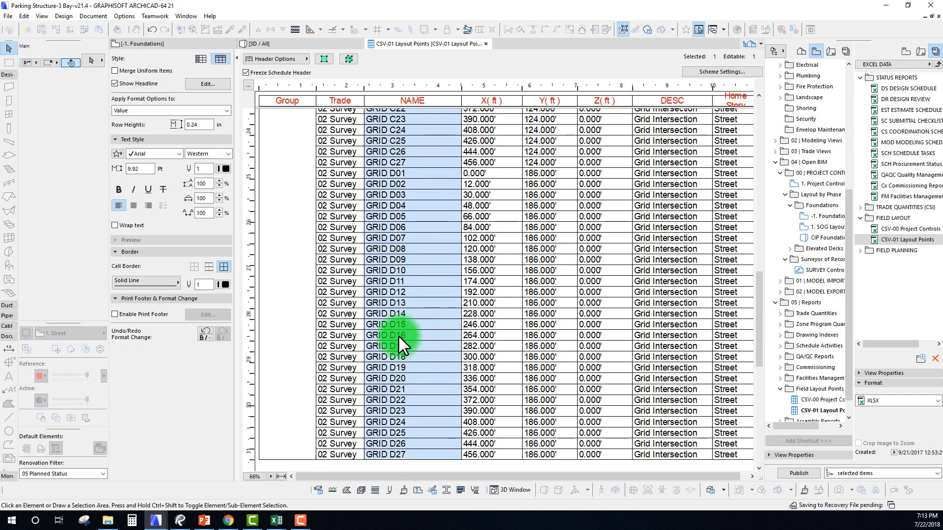
scroll(399, 337, "up", 20)
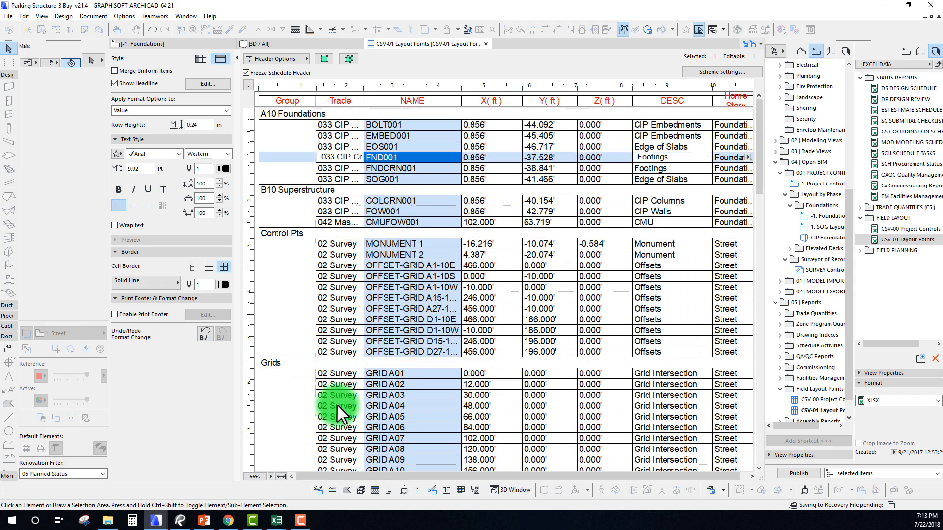
scroll(393, 350, "down", 4)
left_click(408, 327)
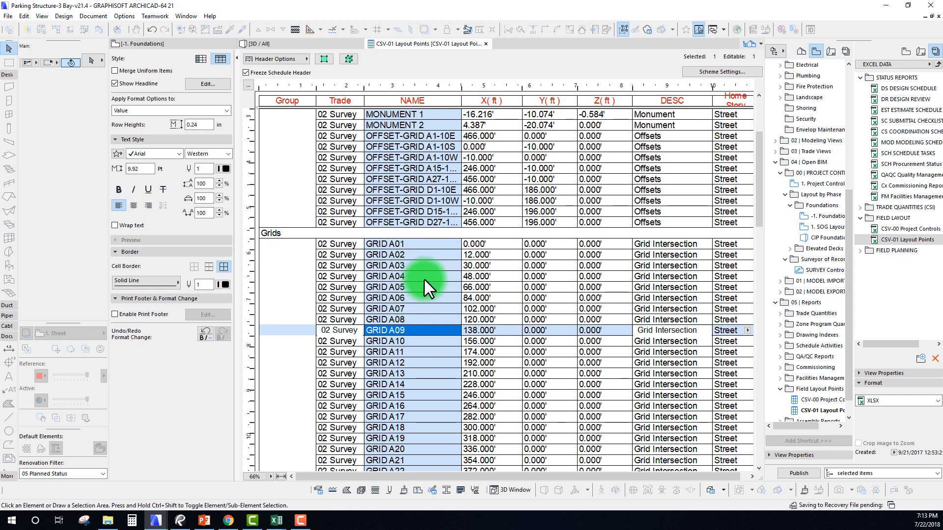
scroll(429, 326, "up", 4)
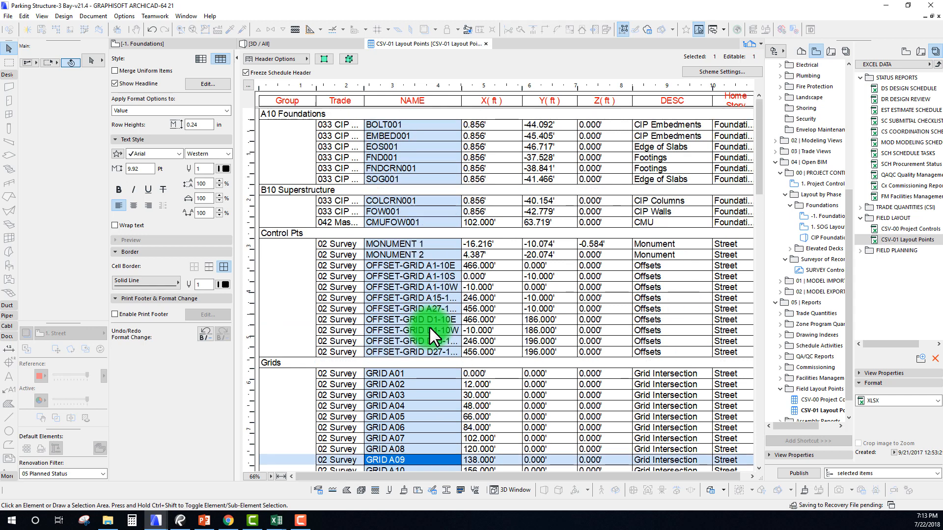
Compare the EOS001, FND001, FNDCRN001 and EMBED001 names in the A10 Foundations group again
left_click(402, 148)
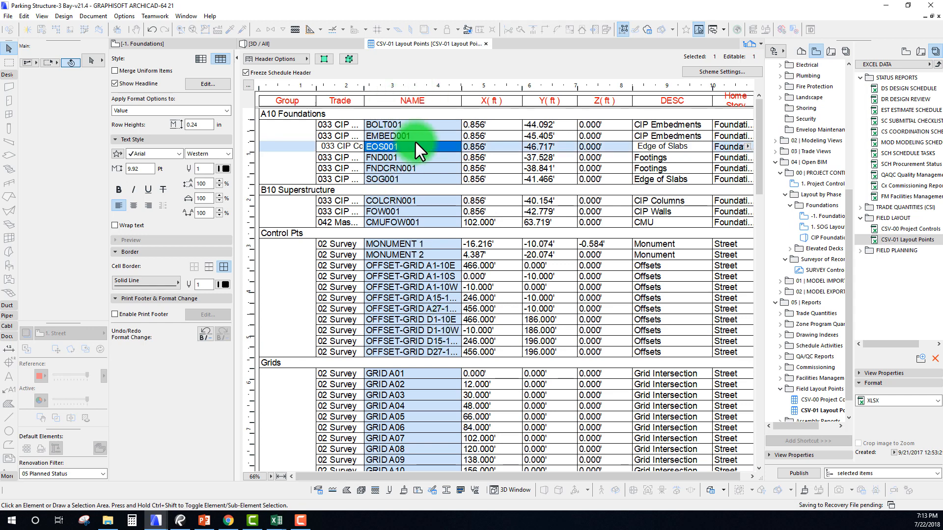
left_click(411, 158)
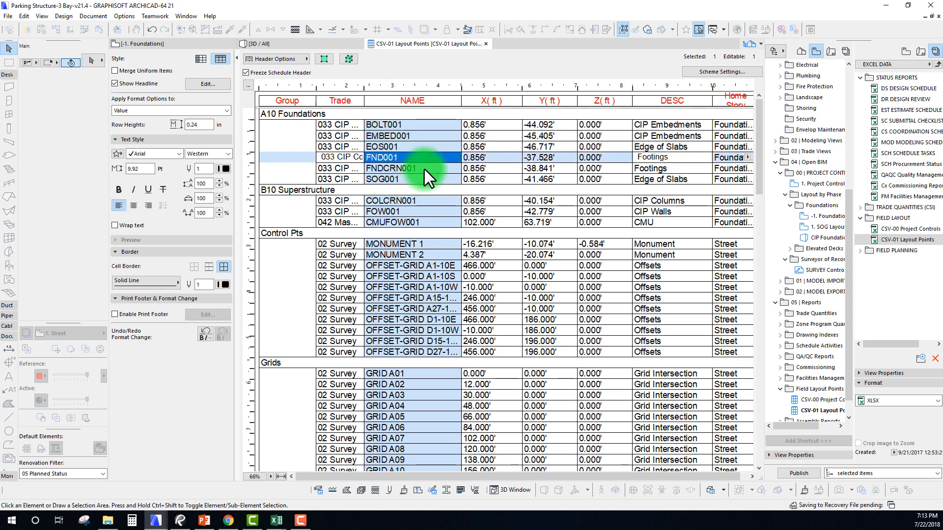
left_click(424, 168)
left_click(418, 157)
left_click(418, 146)
left_click(414, 136)
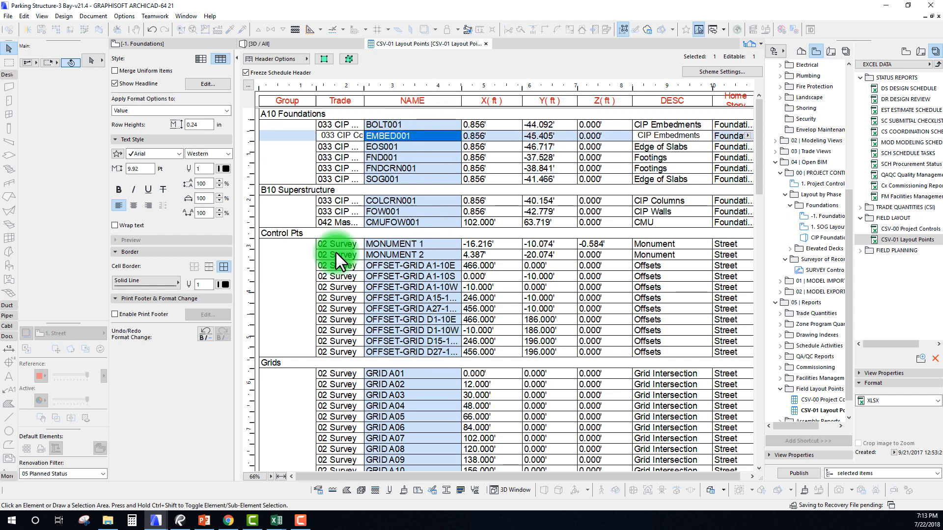
Examine the X, Y and Z coordinate values of the EOS001 point
left_click(501, 146)
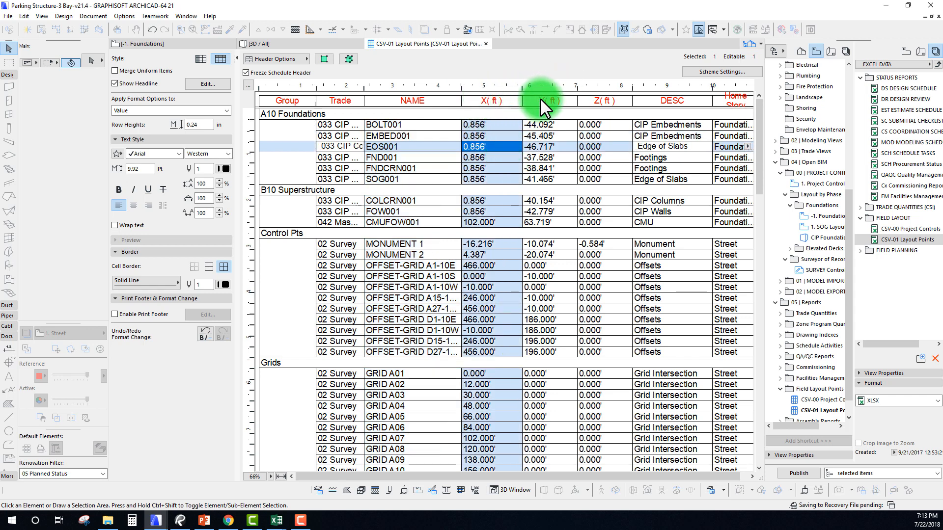
left_click(495, 146)
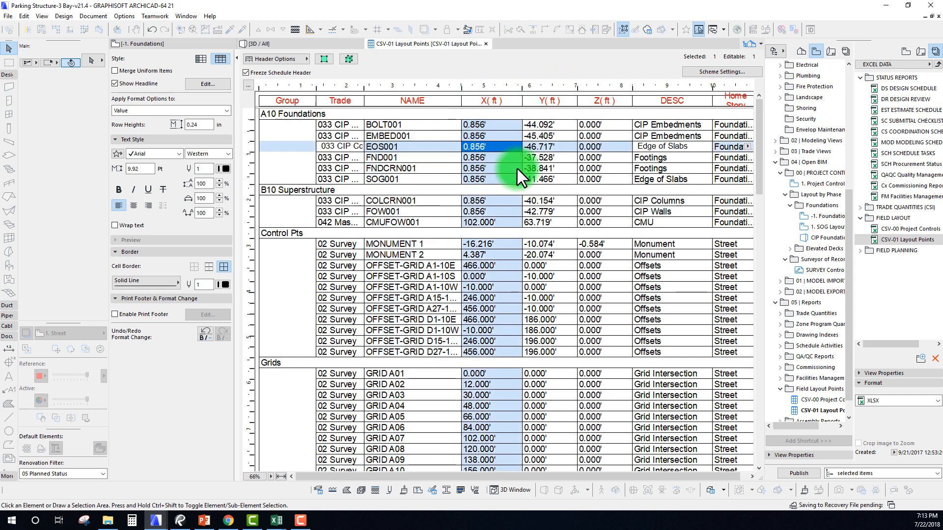
left_click(551, 146)
left_click(599, 145)
left_click(490, 147)
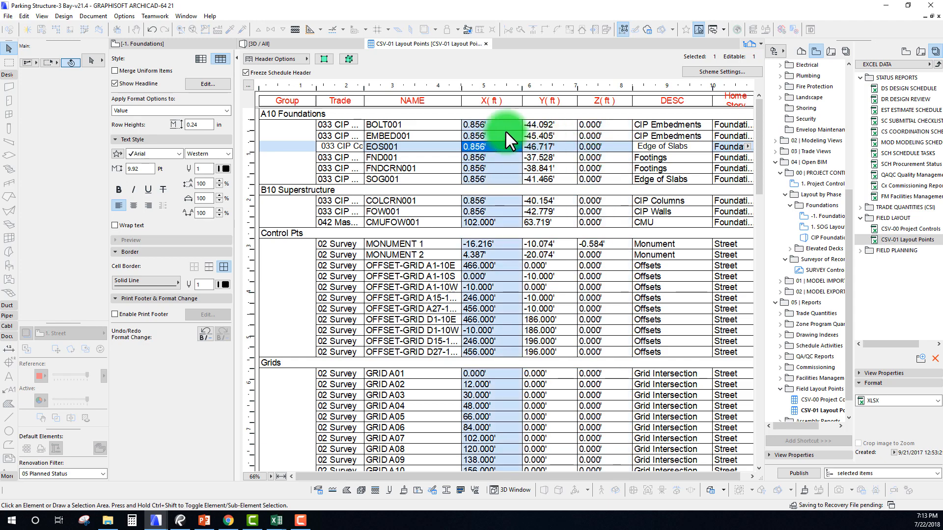
Open the CSV-01 Layout Points scheme settings and bring up the additional object parameters available as fields
left_click(722, 71)
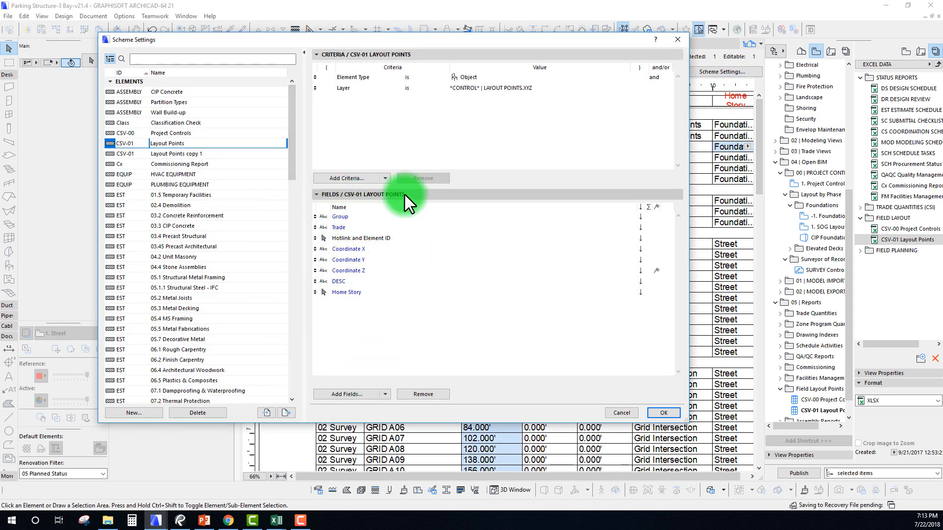
left_click(384, 394)
left_click(364, 415)
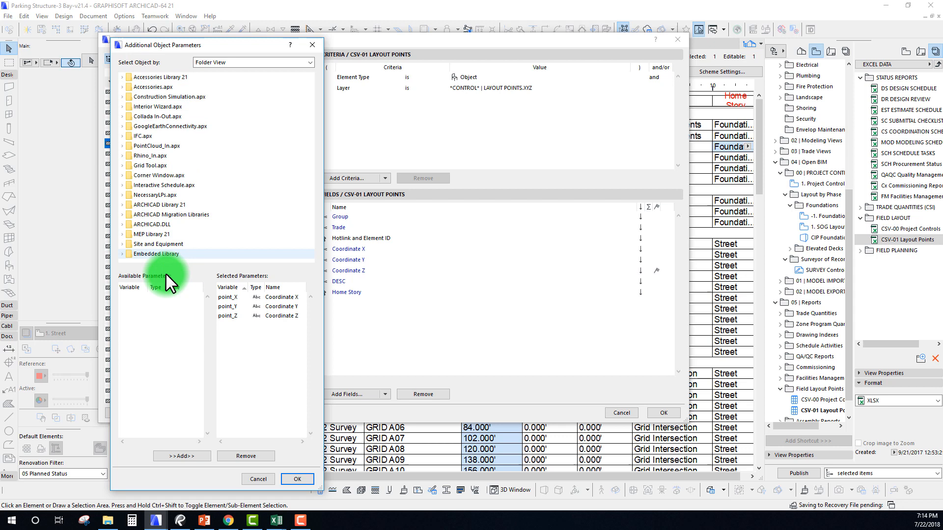
Inspect the point_X, point_Y and point_Z parameters of Coordinate Dimension 17.gsm under Embedded Library, Layout Coordinates, and close the parameter list
left_click(122, 254)
scroll(162, 231, "down", 4)
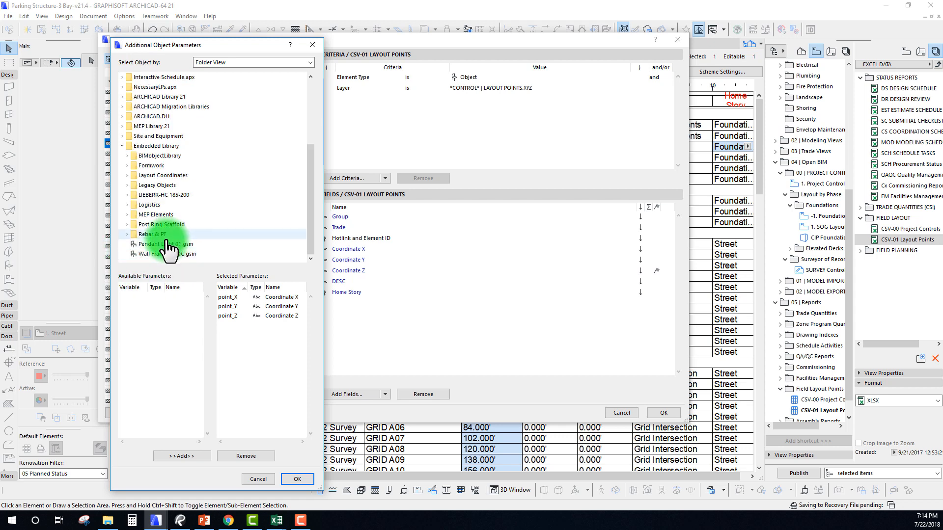
left_click(125, 175)
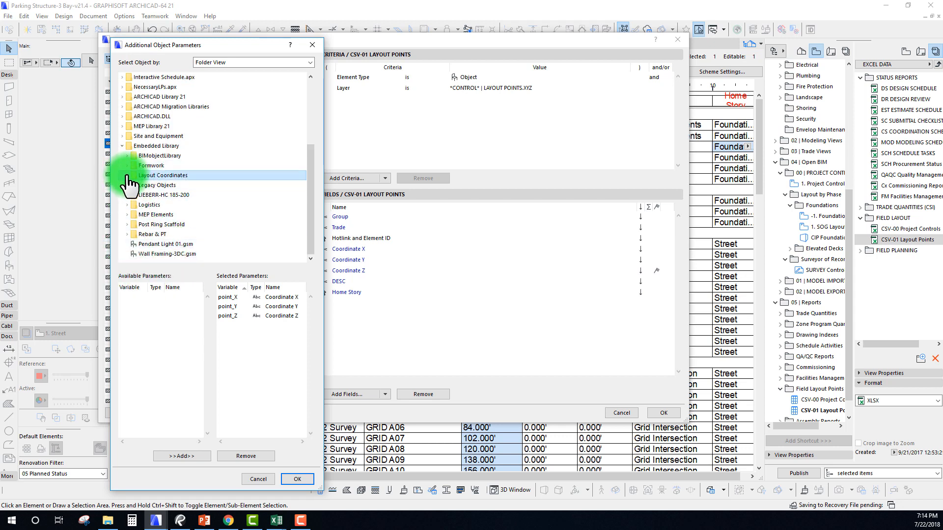
left_click(127, 175)
left_click(153, 185)
left_click_drag(211, 312, 142, 346)
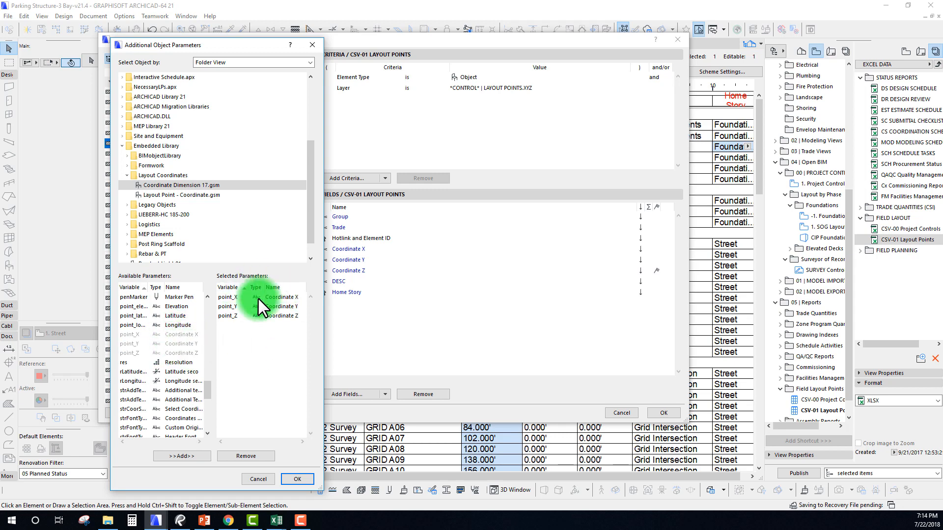
left_click_drag(232, 49, 269, 53)
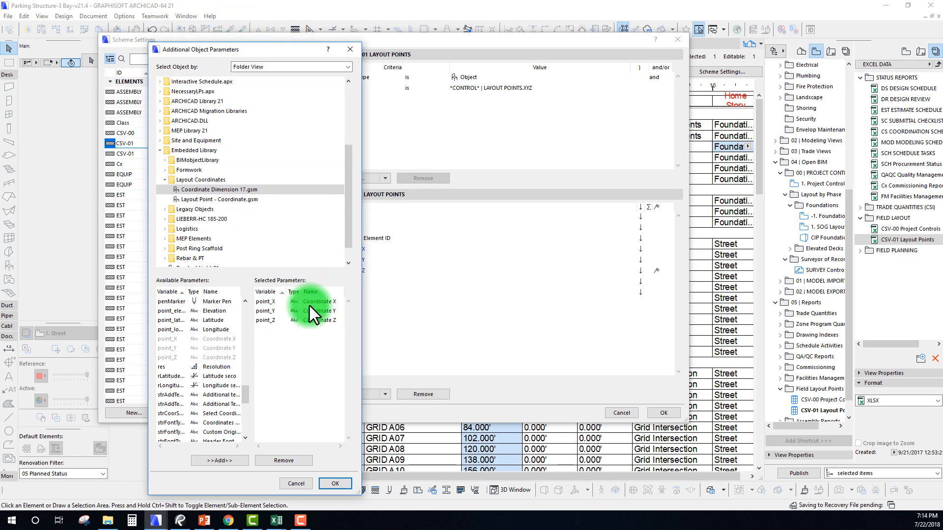
left_click(350, 50)
Review the Coordinate Z, Group, Trade and DESC fields of the CSV-01 Layout Points scheme
left_click(336, 275)
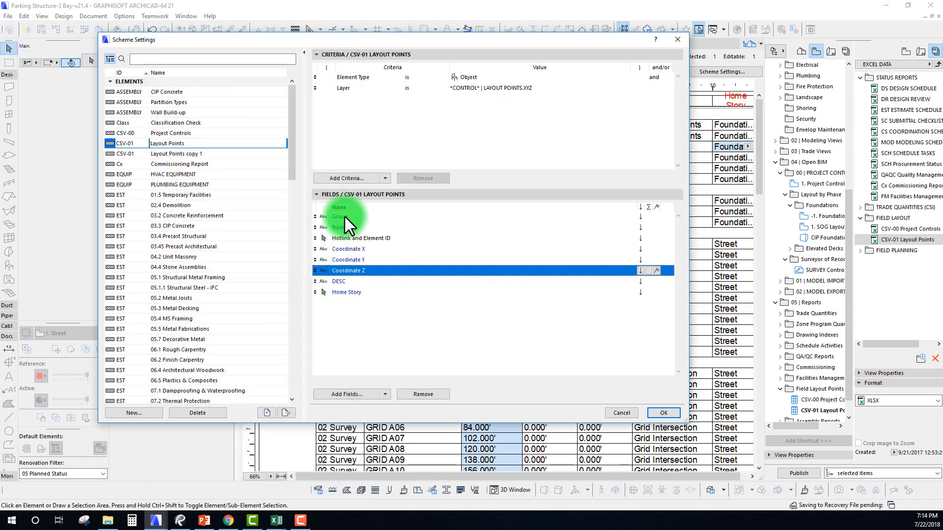
left_click(344, 217)
left_click(346, 227)
left_click(347, 282)
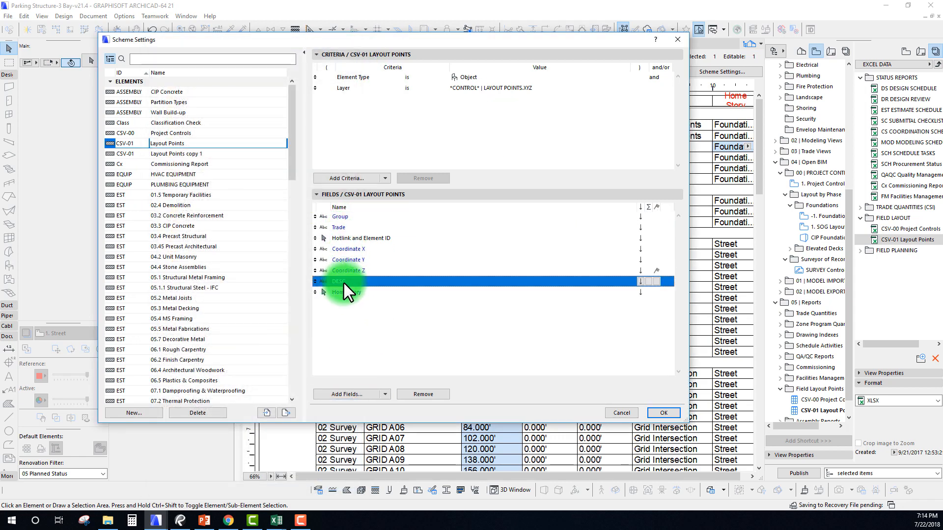
Compare the Group and Trade fields at the start of the scheme's field list
left_click(348, 219)
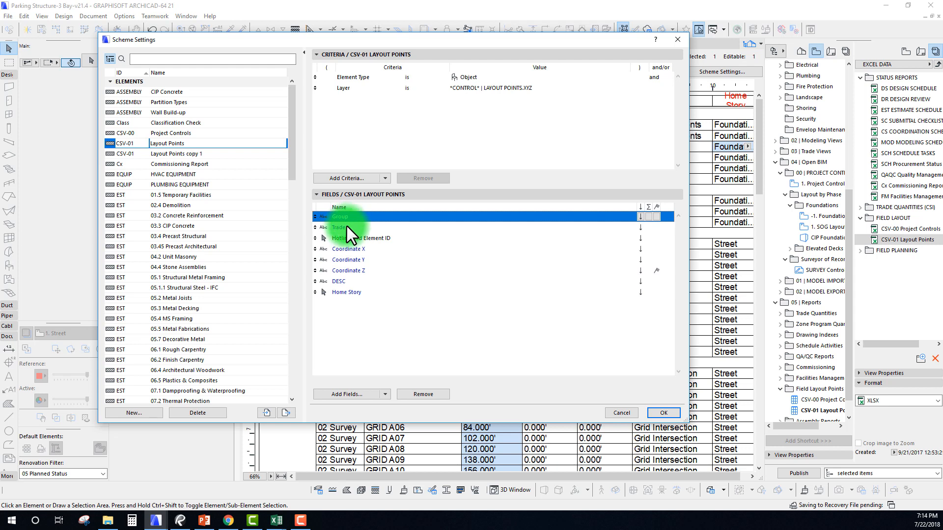
left_click(347, 227)
left_click(349, 219)
left_click(347, 228)
left_click(349, 217)
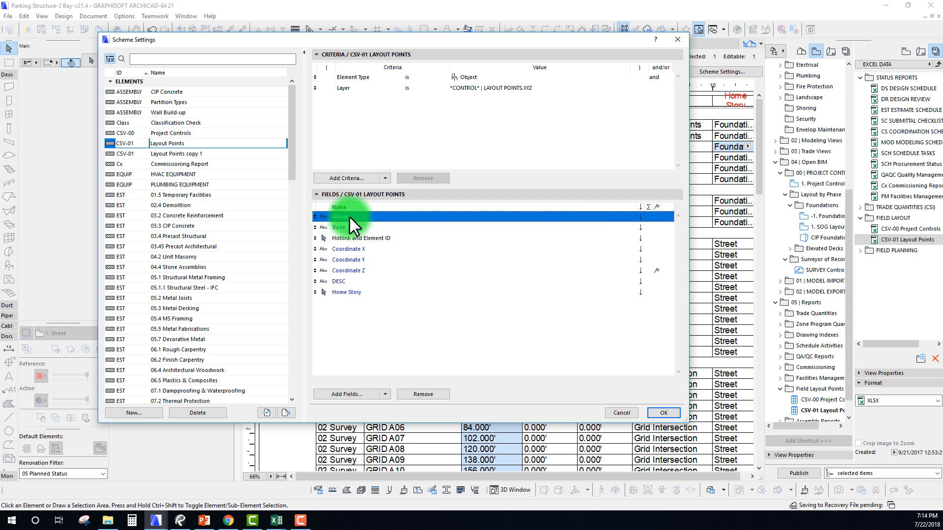
left_click(347, 226)
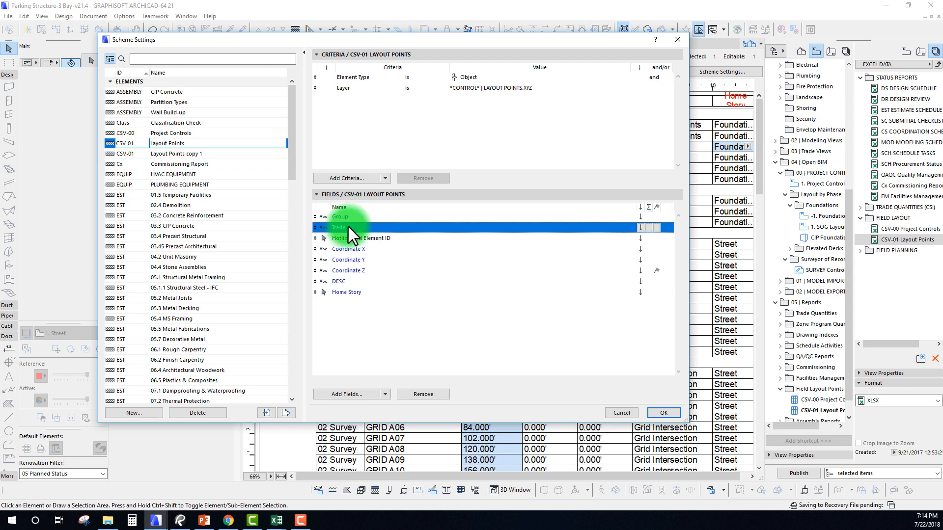
left_click(353, 217)
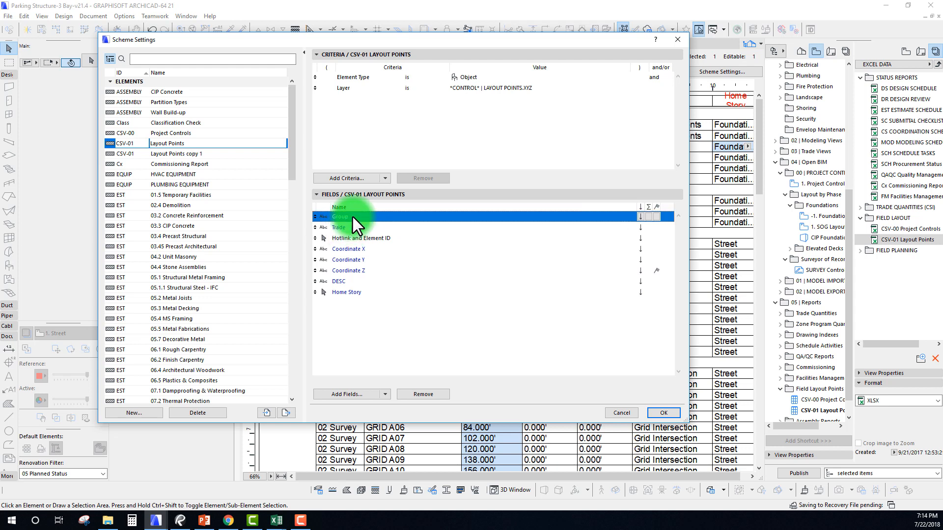
left_click(348, 229)
Match the DESC, Hotlink and Element ID, and Home Story fields to the schedule's column headings
left_click(341, 281)
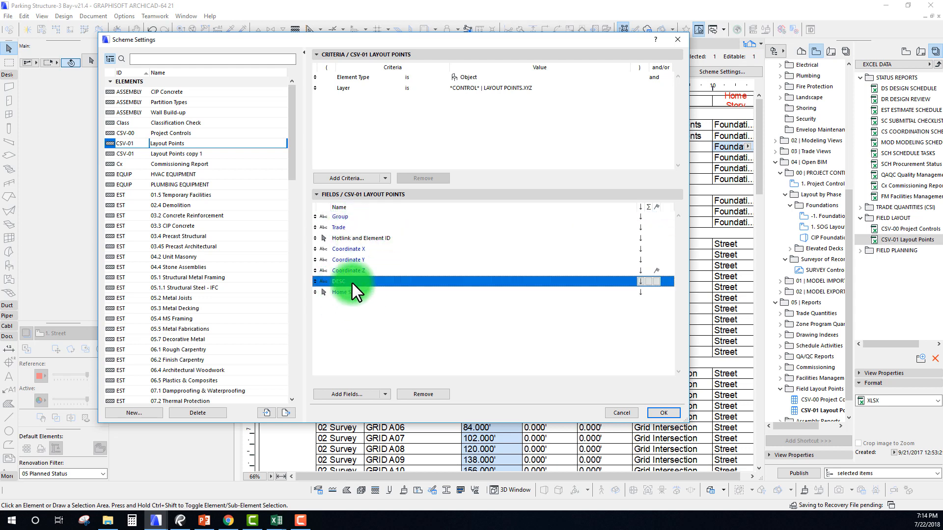
left_click(350, 240)
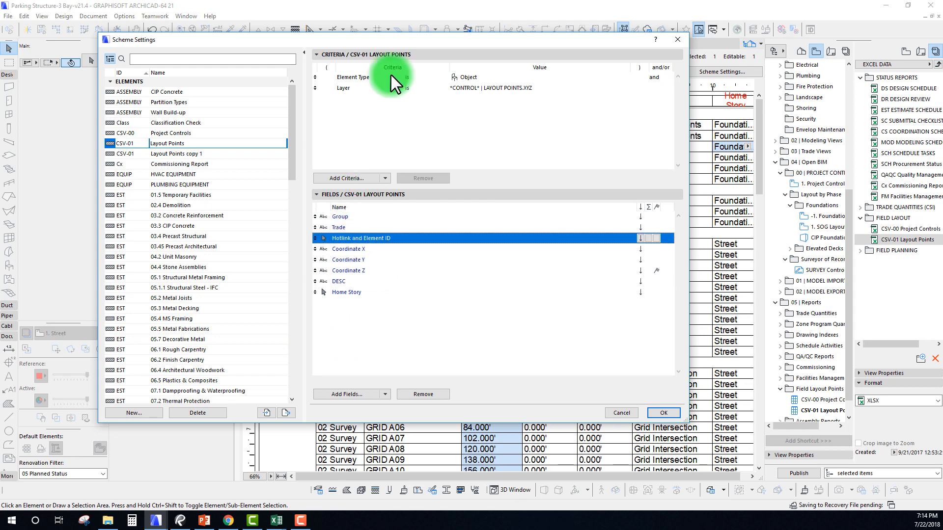
left_click_drag(391, 40, 436, 116)
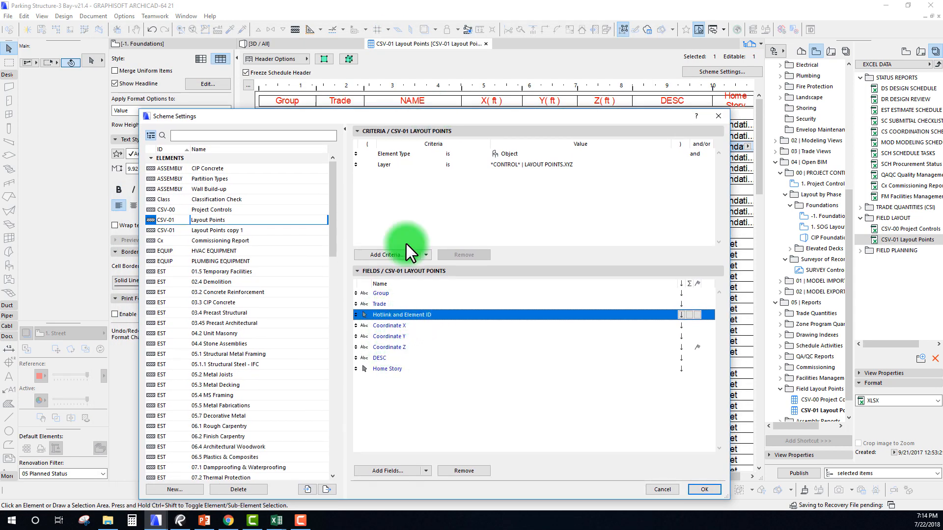
mouse_move(408, 117)
left_mouse_down()
mouse_move(411, 181)
mouse_move(402, 99)
left_mouse_up()
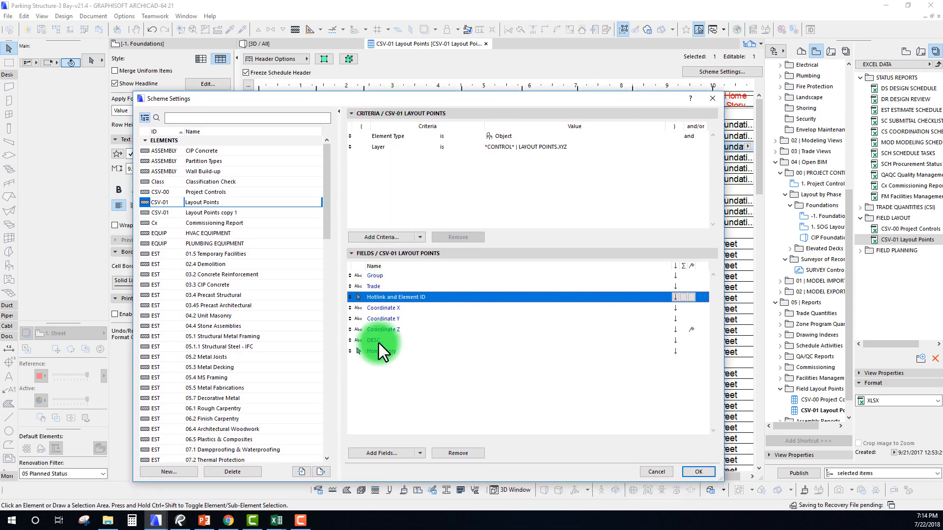
left_click(379, 352)
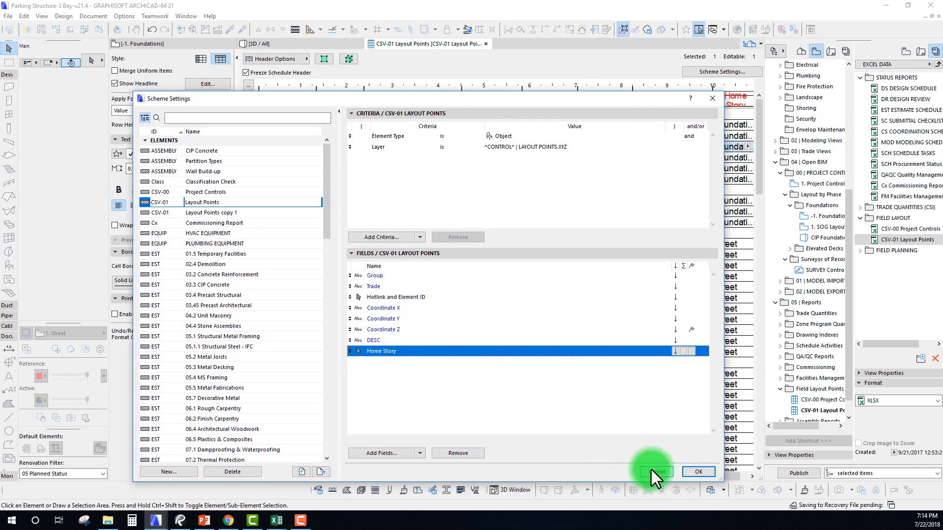
Examine the scheme's Element Type and Layer criteria and view the layers offered for the Layer criterion
left_click_drag(479, 98, 419, 60)
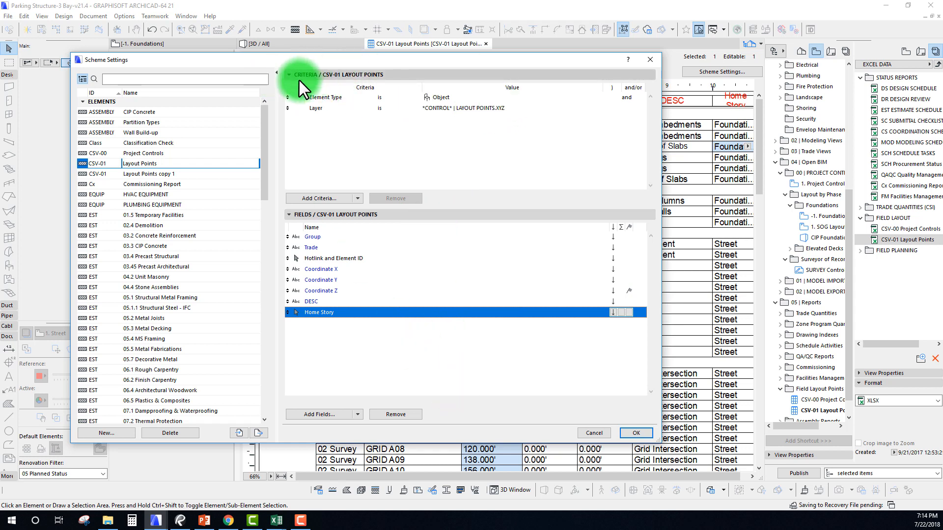
left_click(454, 98)
left_click(469, 108)
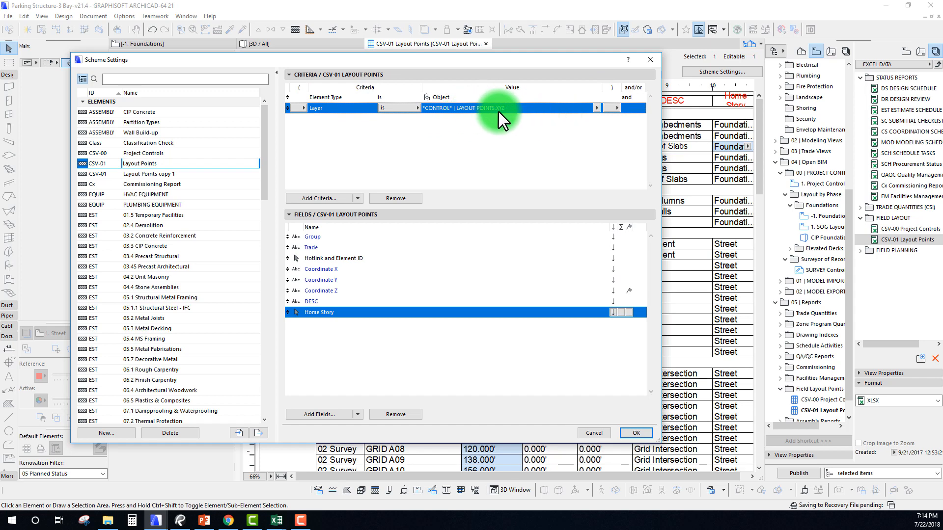
left_click(596, 108)
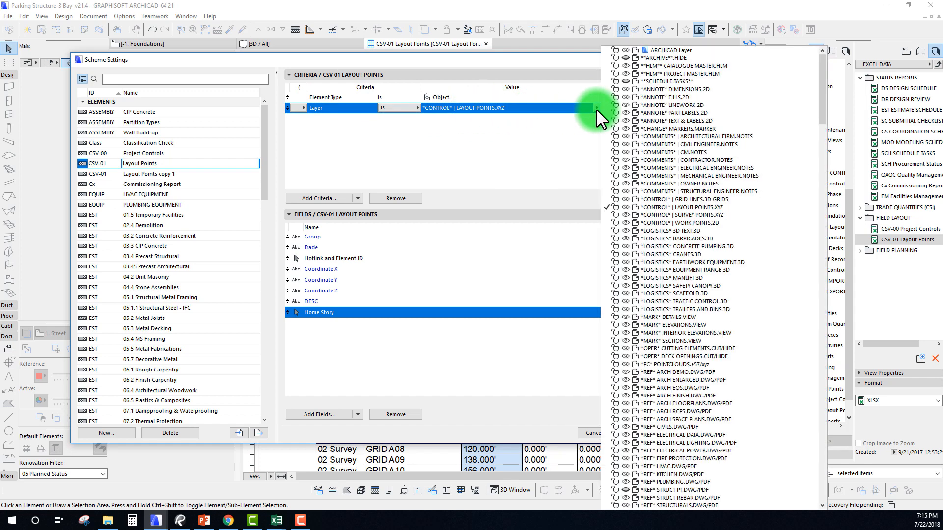
left_click(521, 149)
left_click_drag(483, 63, 486, 70)
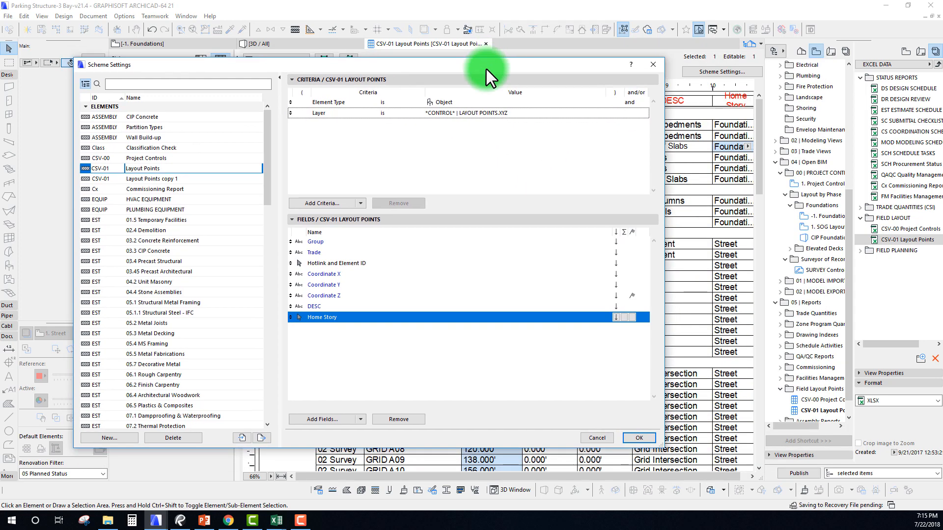
Move the Trade field above Group in the CSV-01 Layout Points scheme and apply the change to the schedule
left_click(646, 440)
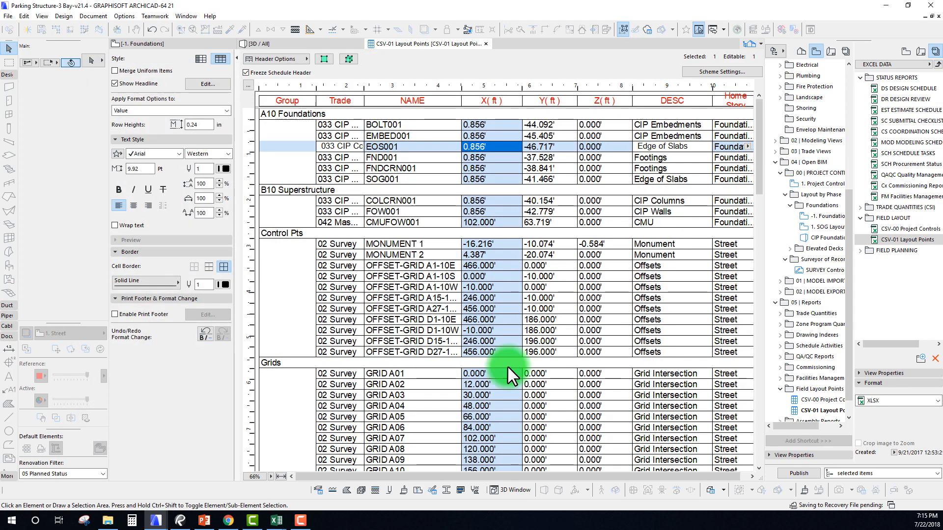
left_click(738, 72)
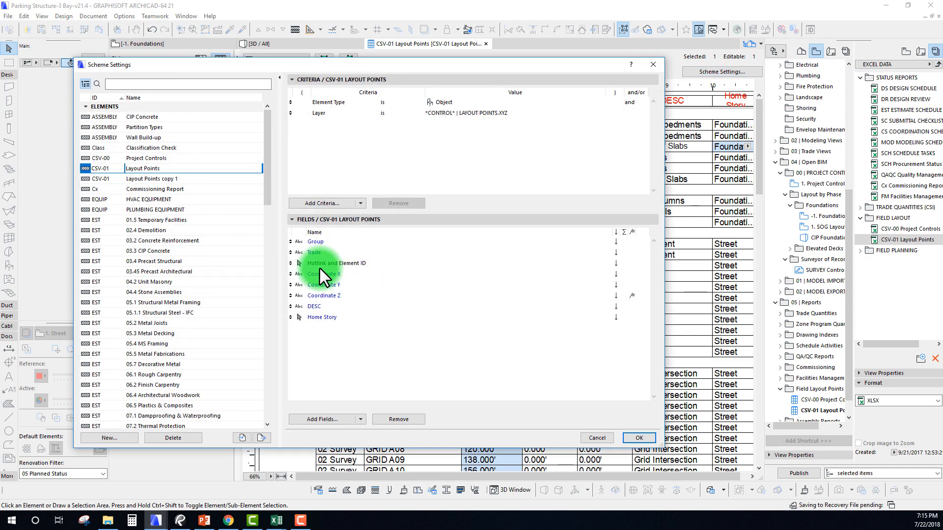
left_click(311, 250)
left_click_drag(327, 68, 693, 473)
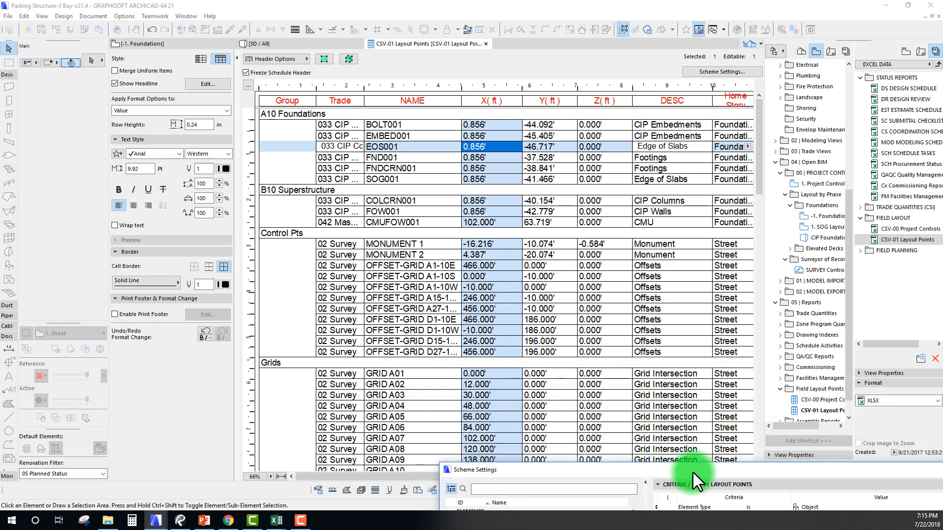
left_click_drag(693, 472, 580, 160)
left_click(570, 332)
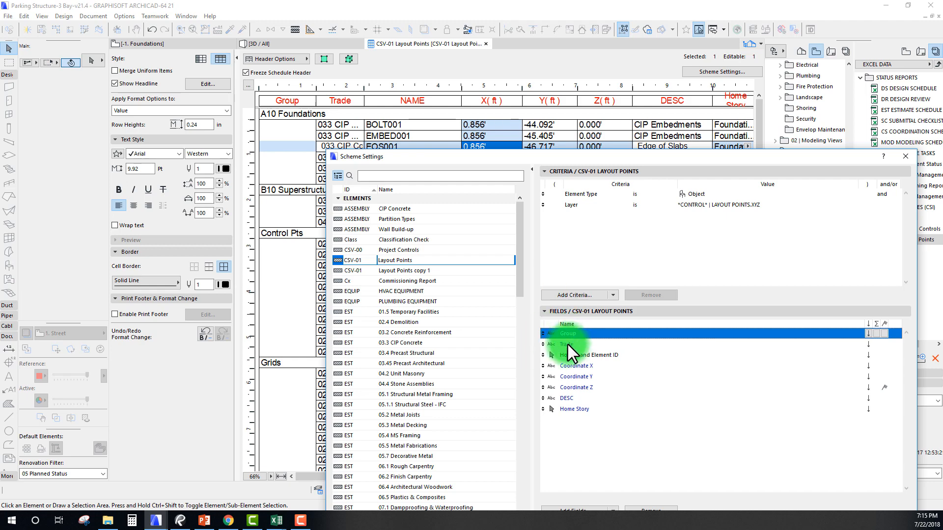
left_click(567, 344)
mouse_move(421, 158)
left_mouse_down()
mouse_move(469, 182)
mouse_move(439, 157)
left_mouse_up()
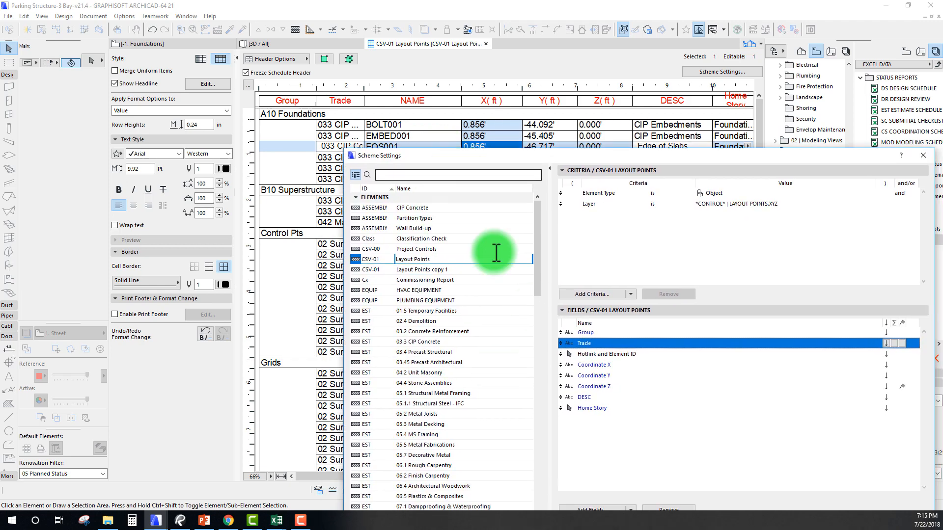
left_click_drag(563, 342, 564, 331)
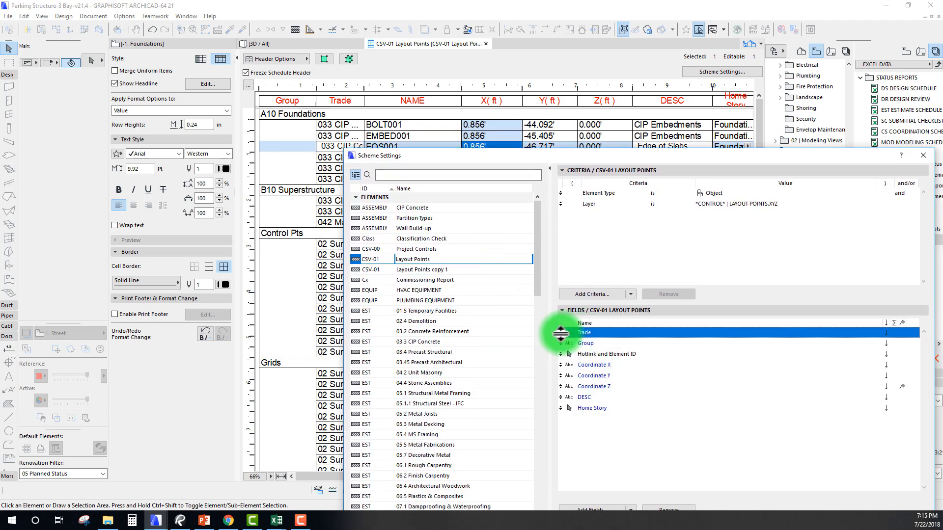
left_click_drag(580, 167, 436, 122)
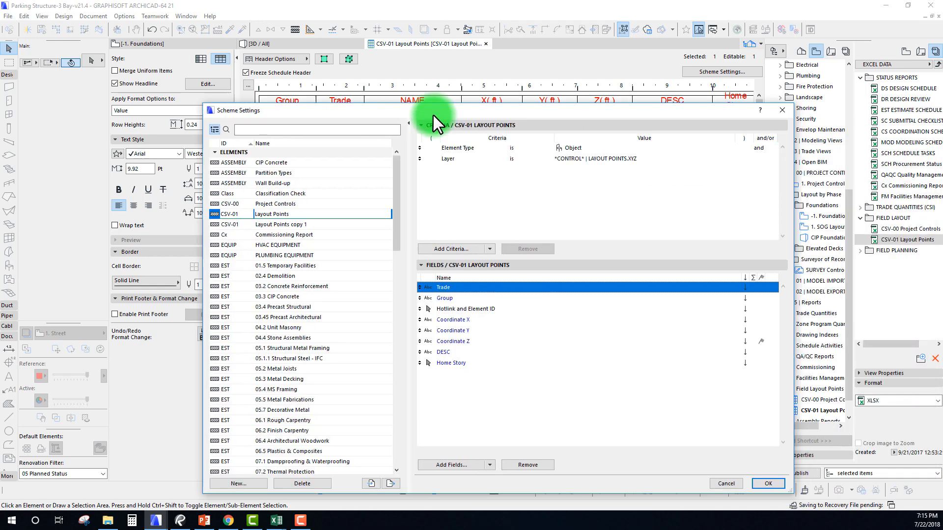
left_click(767, 484)
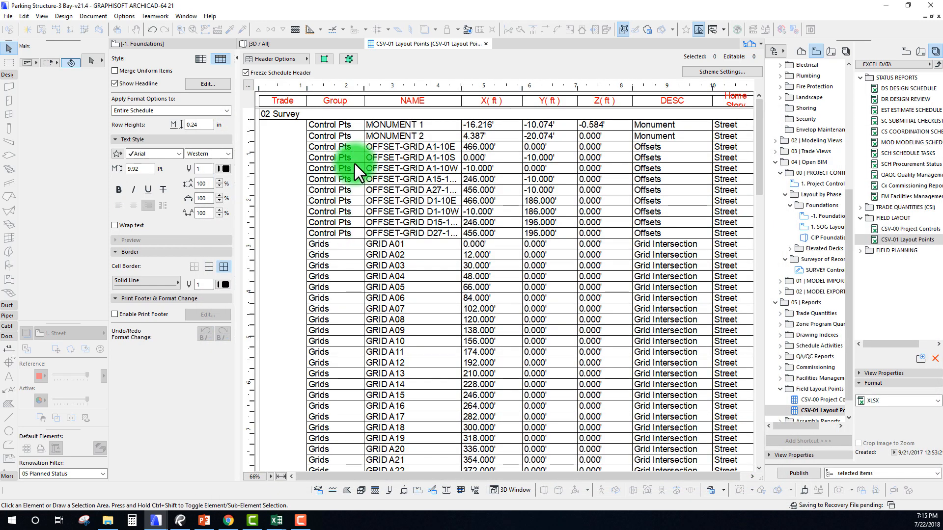
Examine the schedule's grouping by trade and compare the Group values under 02 Survey, 033 CIP Concrete and 042 Masonry
left_click(376, 125)
scroll(378, 251, "down", 20)
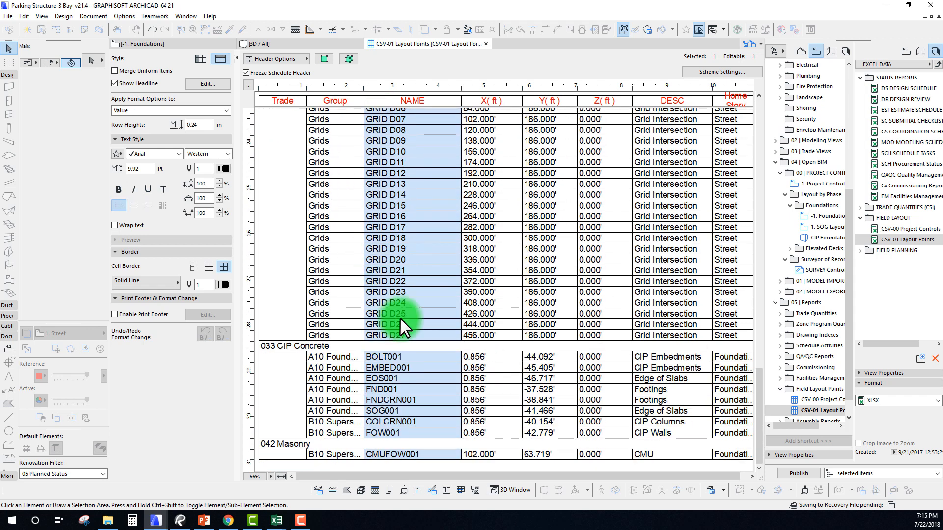
left_click(334, 357)
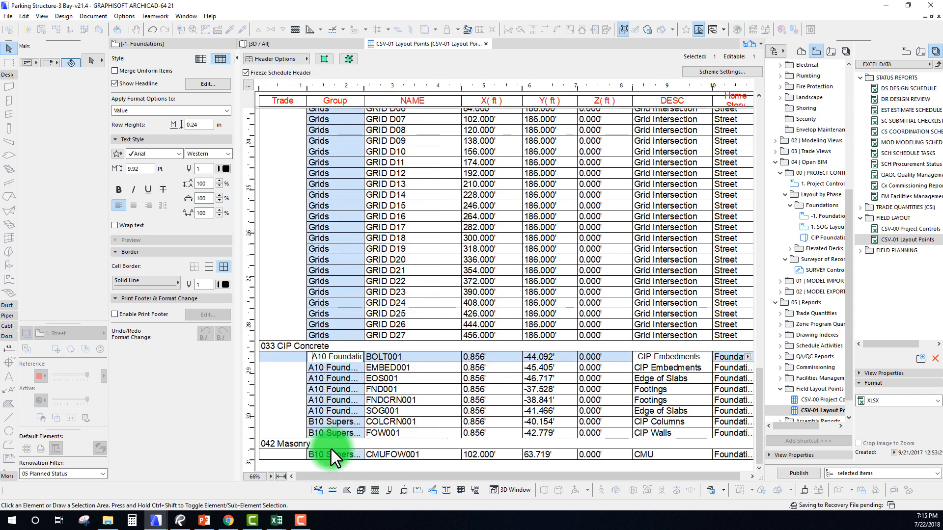
left_click(331, 451)
scroll(440, 359, "up", 8)
scroll(437, 357, "down", 8)
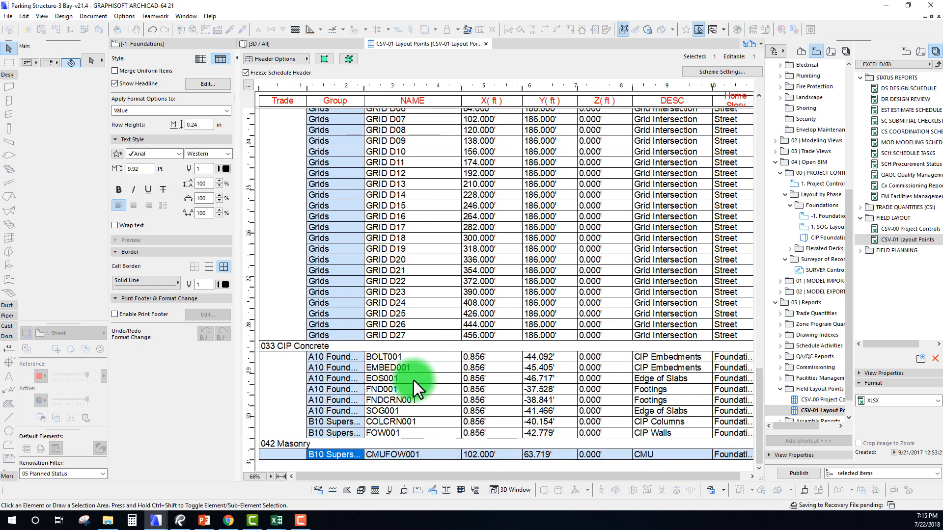
left_click(333, 432)
left_click_drag(758, 396, 399, 76)
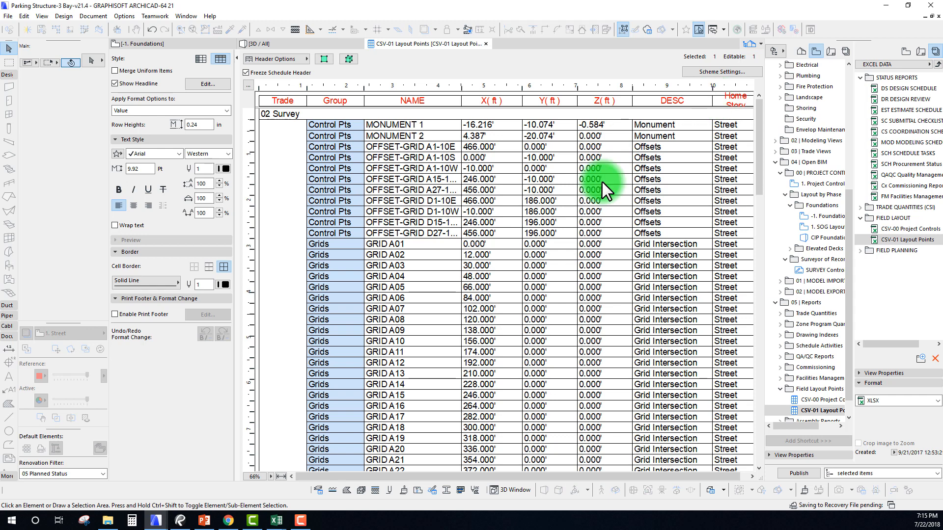
Switch to the -1. Foundations floor plan and locate the column of layout points from FND001 to EOS001
left_click(162, 44)
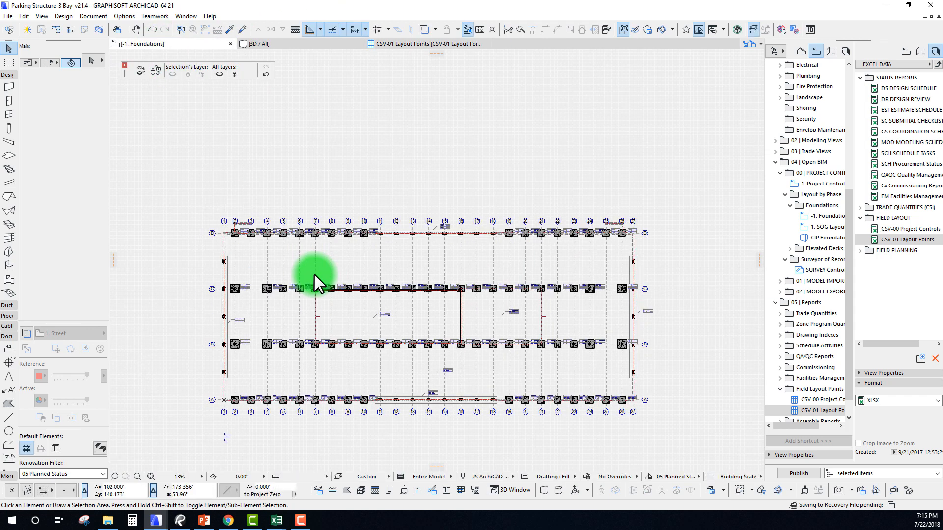
middle_click_drag(431, 324, 430, 286)
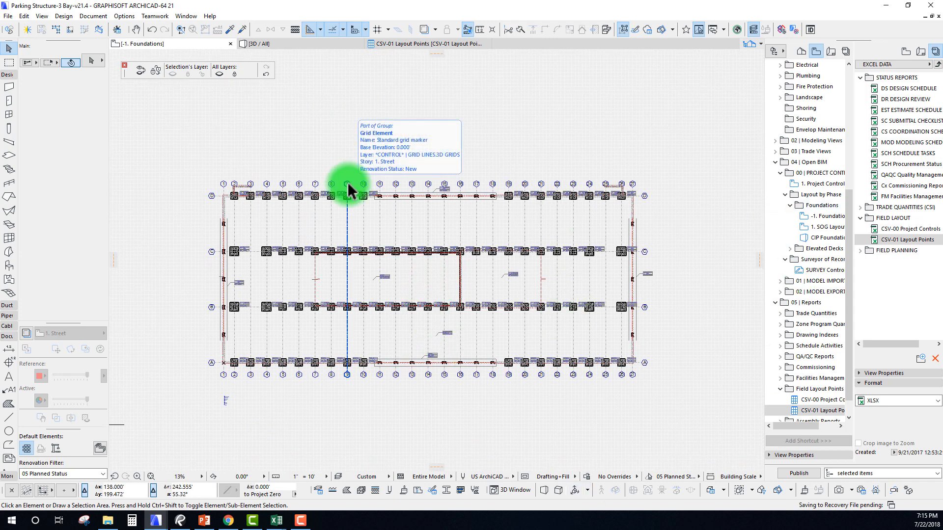
scroll(373, 275, "down", 1)
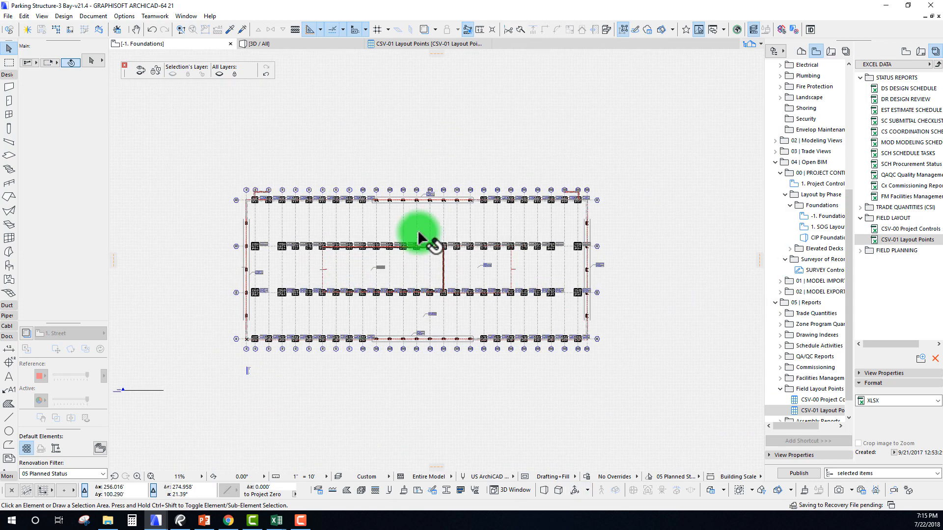
scroll(248, 373, "up", 15)
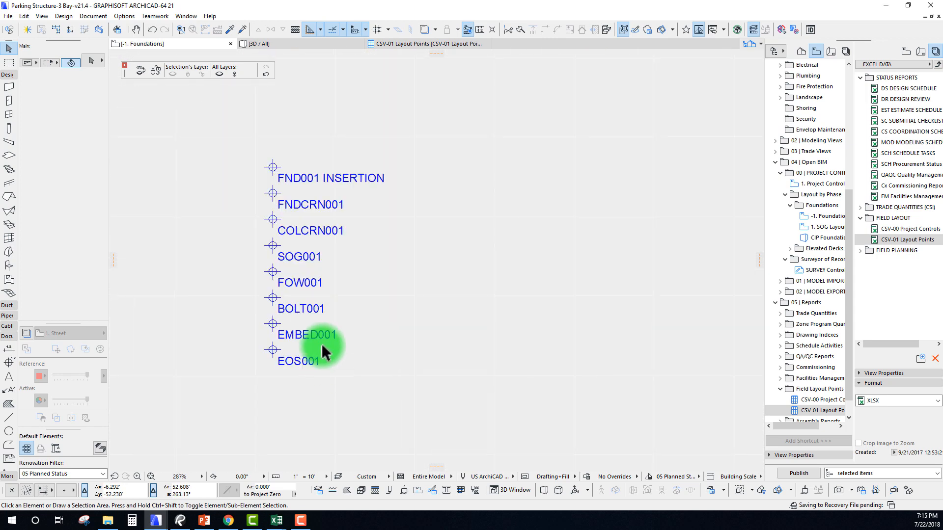
middle_click_drag(287, 252, 268, 274)
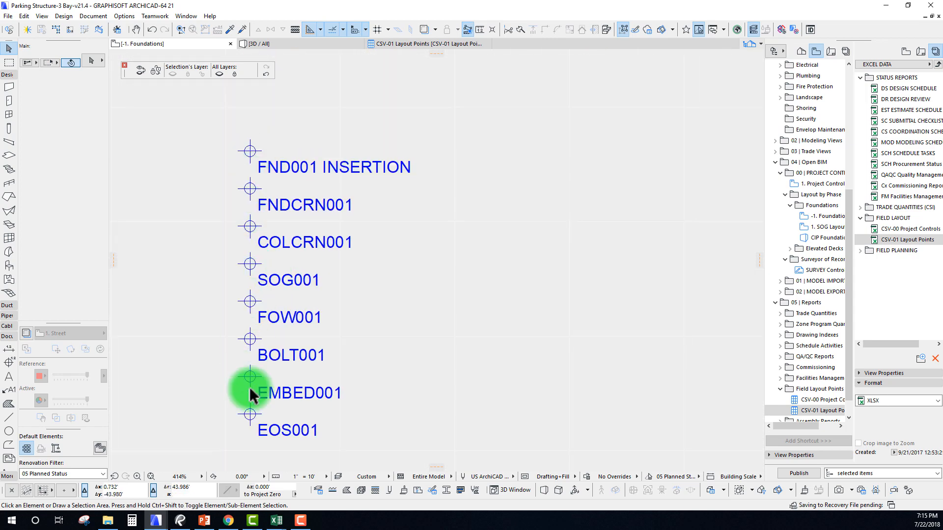
scroll(287, 250, "down", 3)
middle_click_drag(287, 248, 290, 258)
Turn off the additional text in the 2D stamp content of the FND001 layout point
left_click(271, 217)
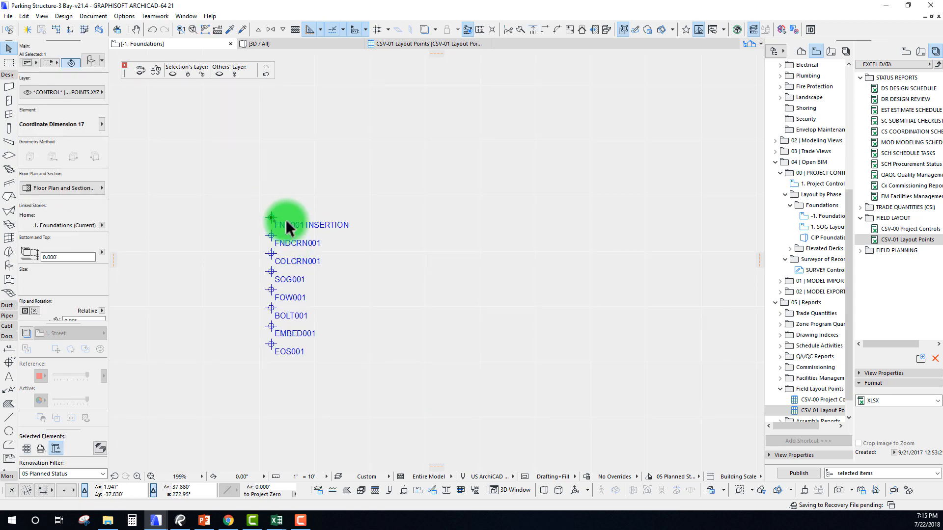
double_click(317, 224)
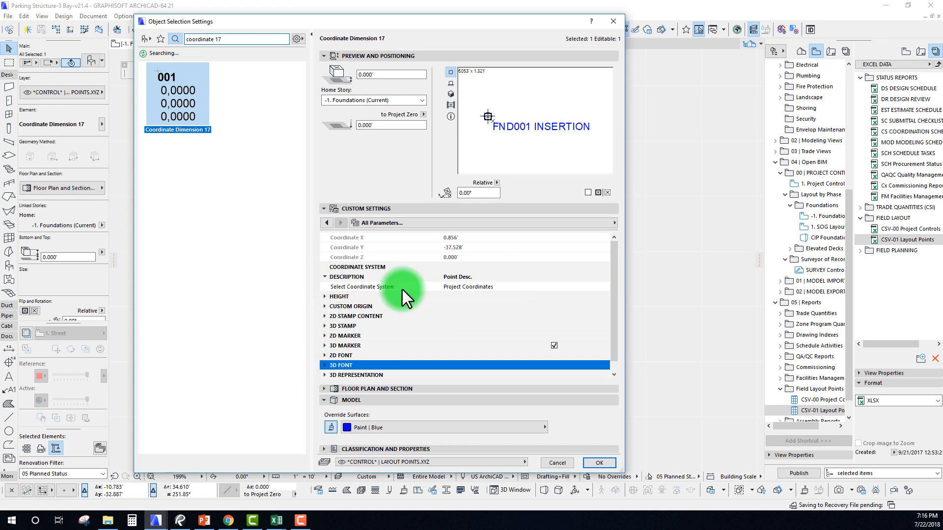
left_click(325, 316)
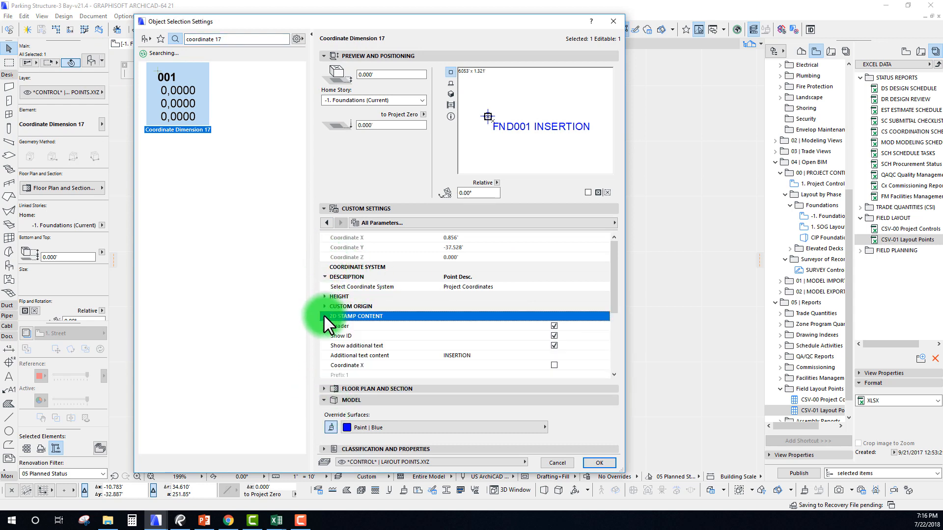
left_click(467, 356)
left_click(554, 346)
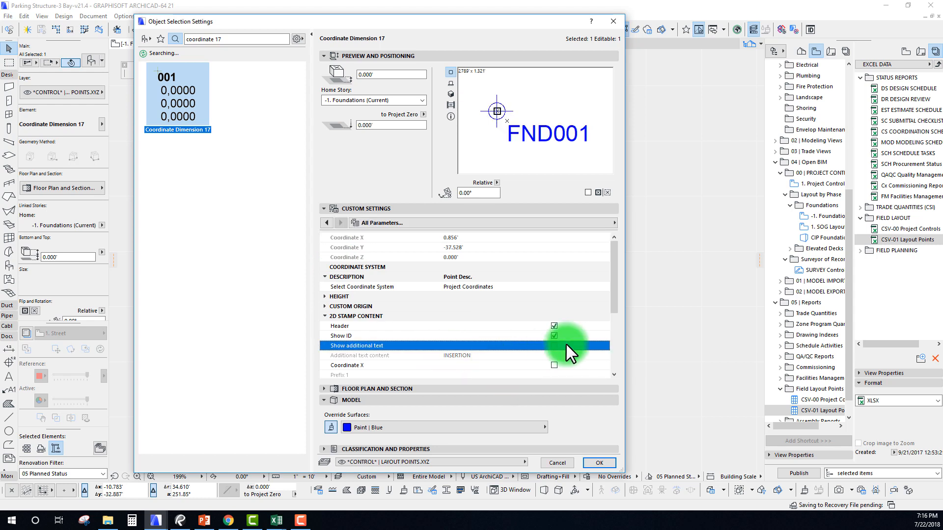
left_click(541, 346)
left_click(490, 355)
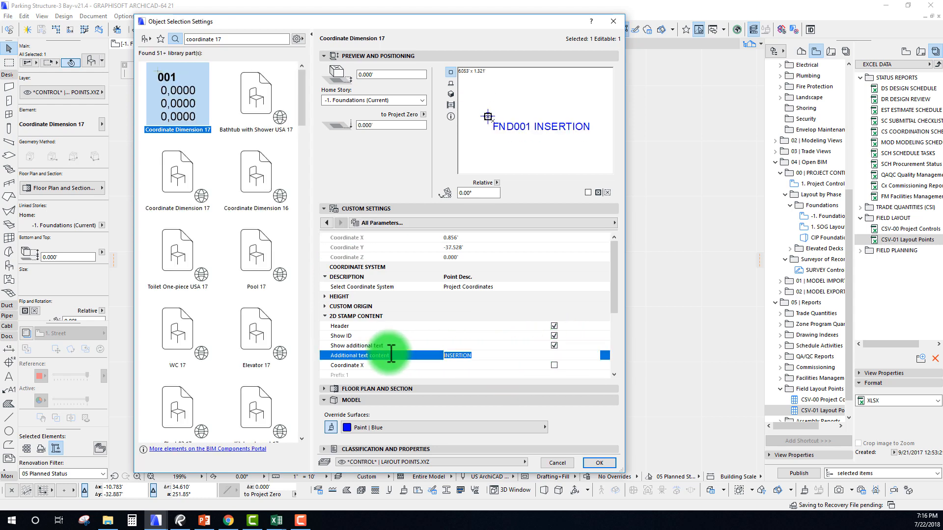
left_click(554, 347)
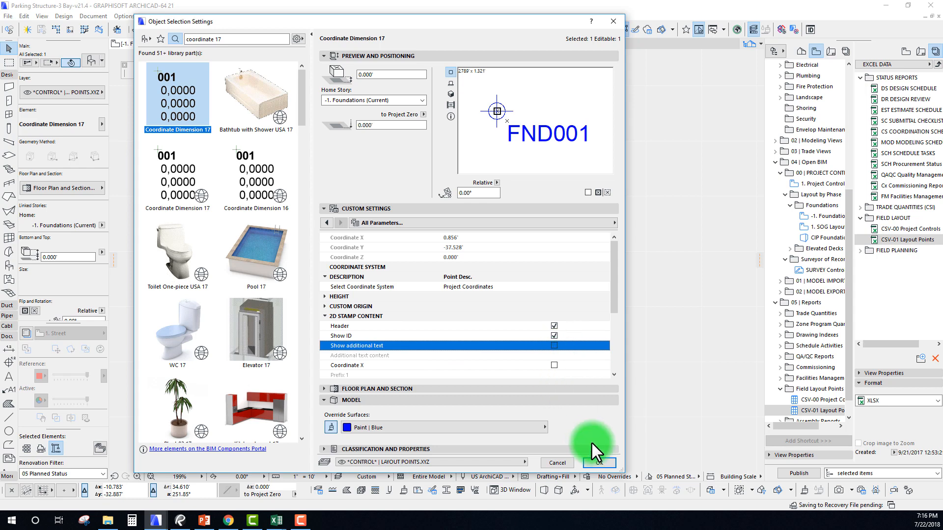
left_click(599, 462)
Turn off the additional text in FND001's 3D stamp using its 3D preview, and deselect the point
scroll(273, 265, "up", 3)
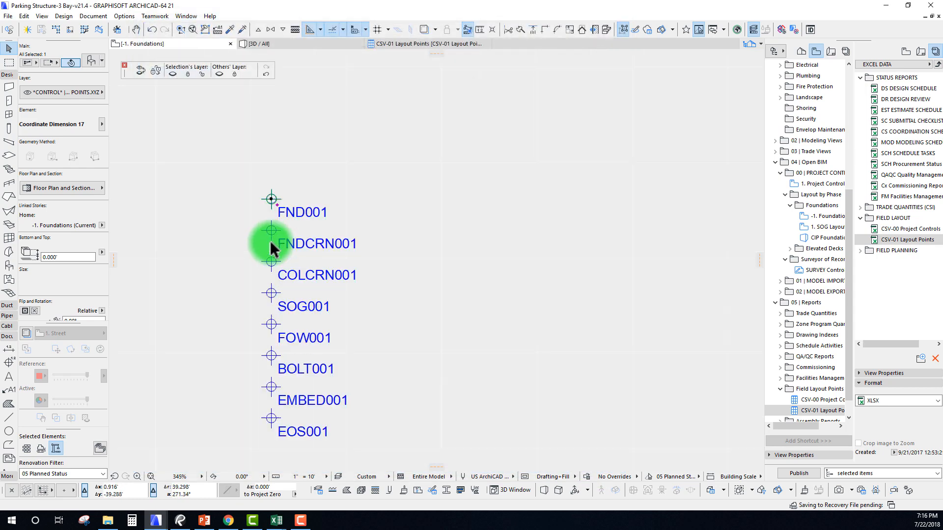
middle_click_drag(273, 249, 295, 216)
left_click(295, 217)
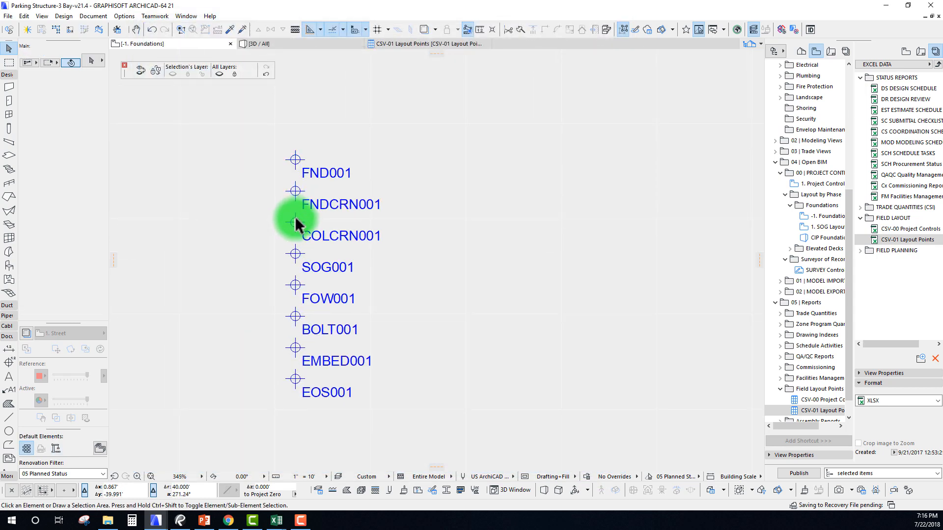
left_click(295, 162)
key("ctrl+t")
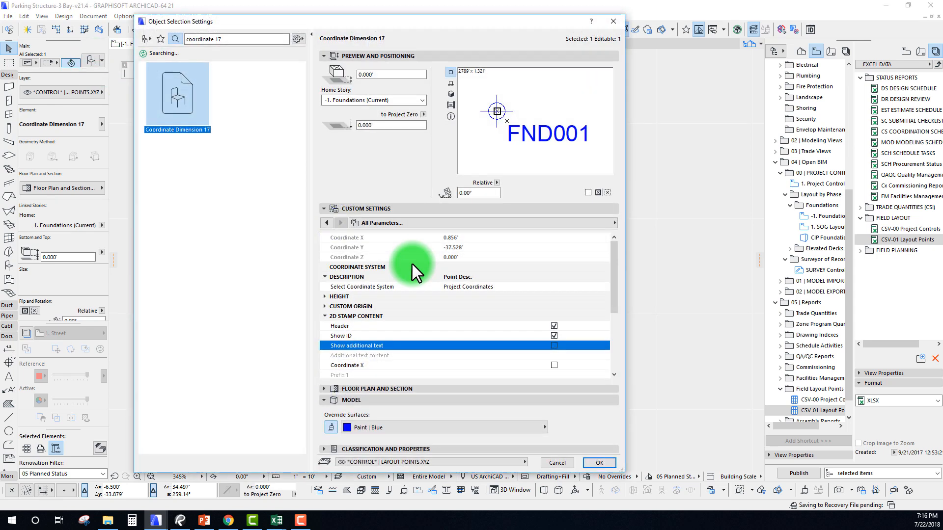
left_click(455, 101)
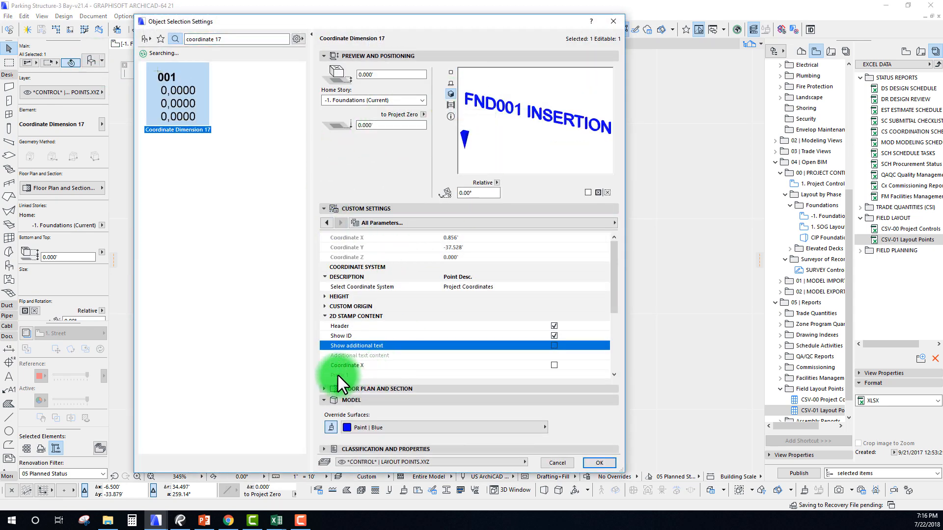
left_click(324, 317)
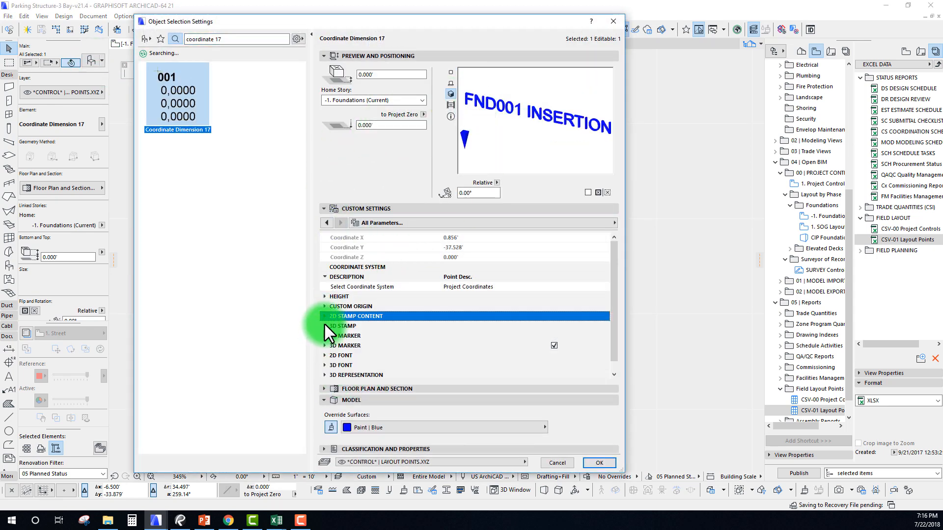
left_click(325, 325)
scroll(486, 340, "down", 1)
left_click(481, 336)
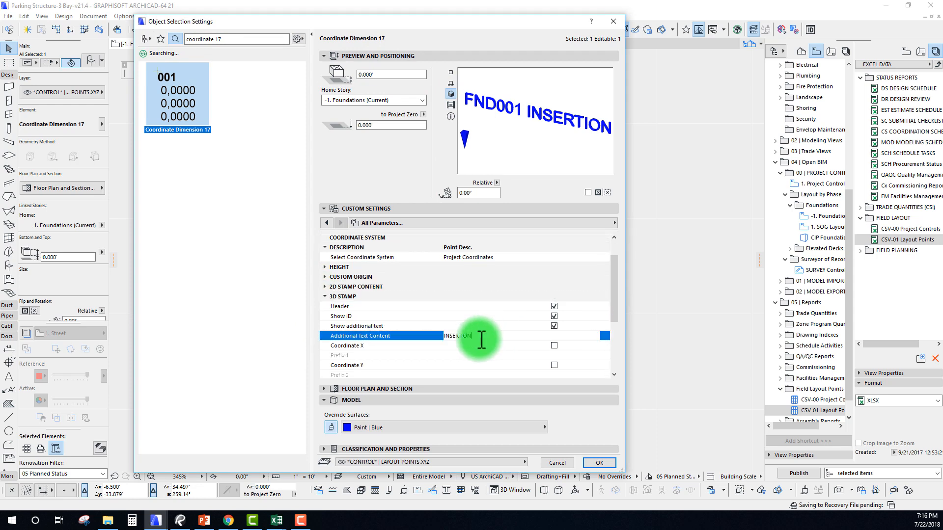
left_click(554, 325)
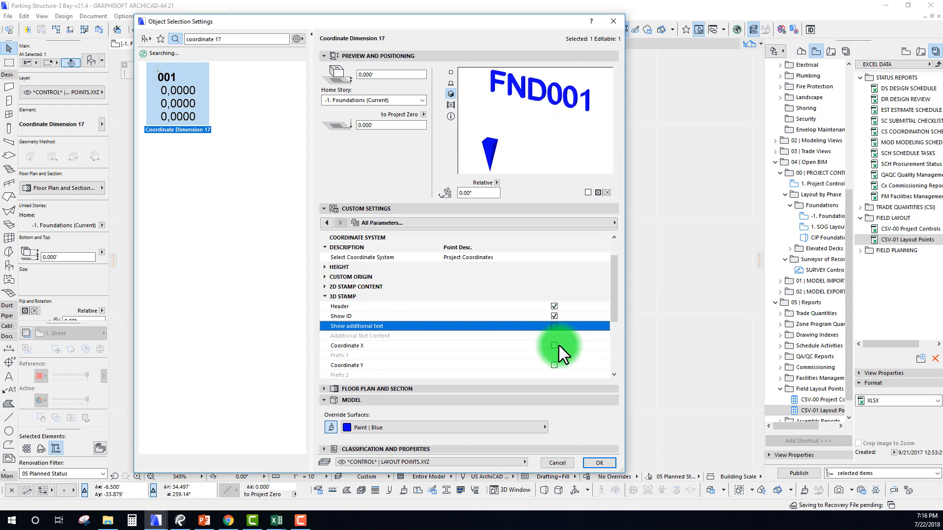
left_click(598, 463)
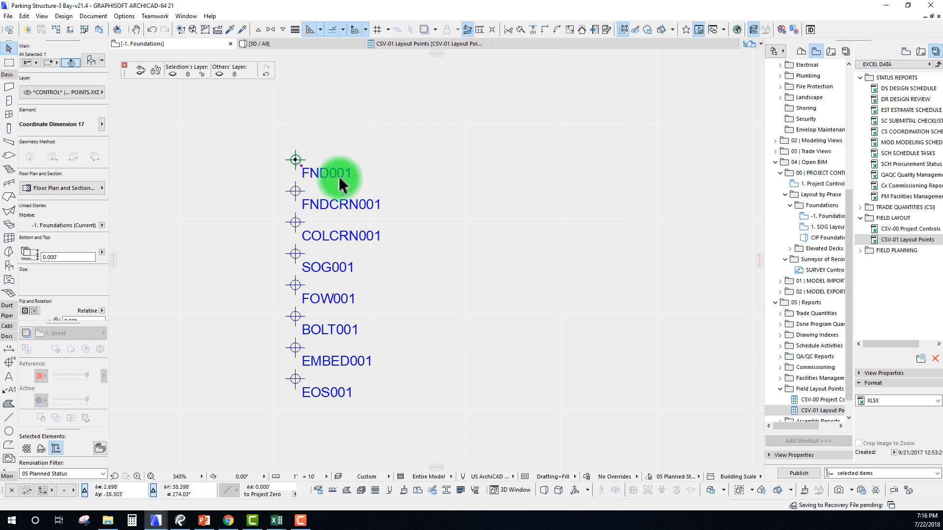
key("Escape")
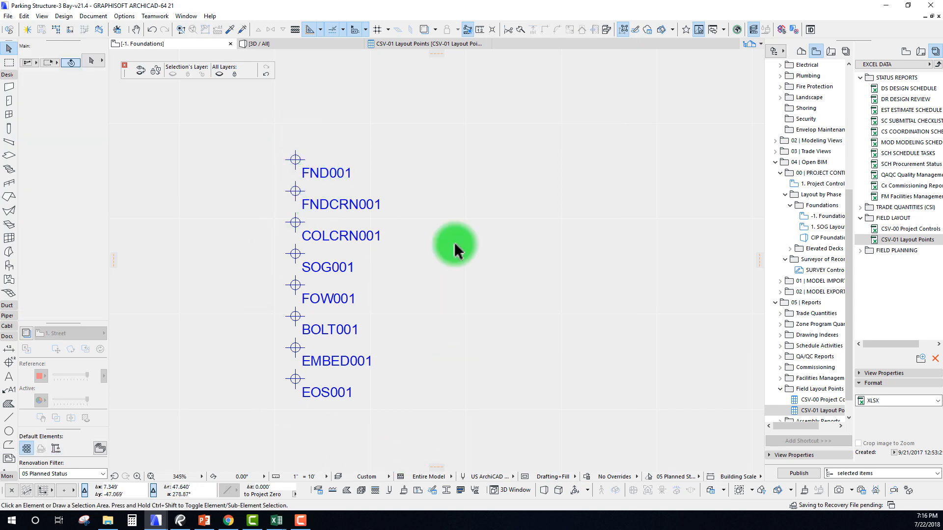
Examine where the layout points from FND001 to EOS001 sit relative to the footings along grid line A
scroll(273, 326, "down", 3)
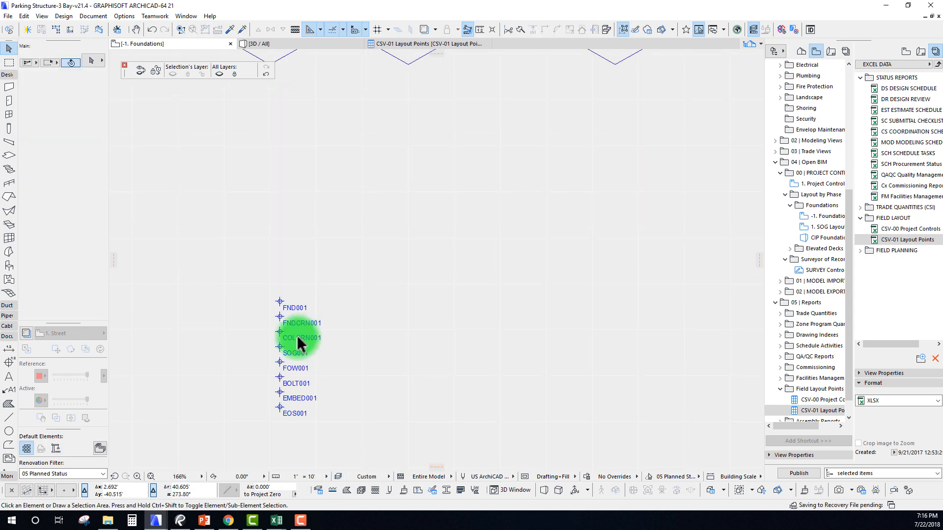
scroll(276, 294, "down", 4)
middle_click_drag(283, 257, 334, 283)
scroll(331, 284, "down", 3)
middle_click_drag(393, 278, 311, 343)
scroll(246, 388, "up", 3)
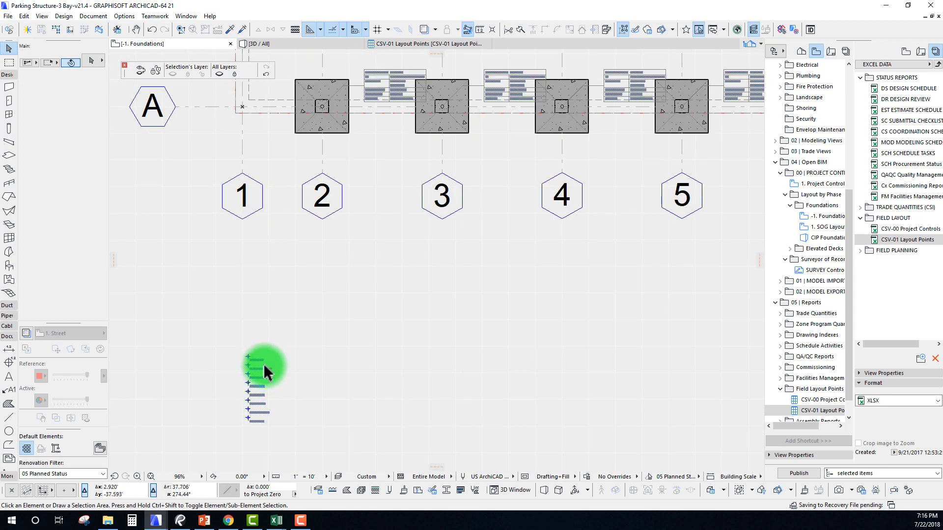
scroll(263, 349, "up", 3)
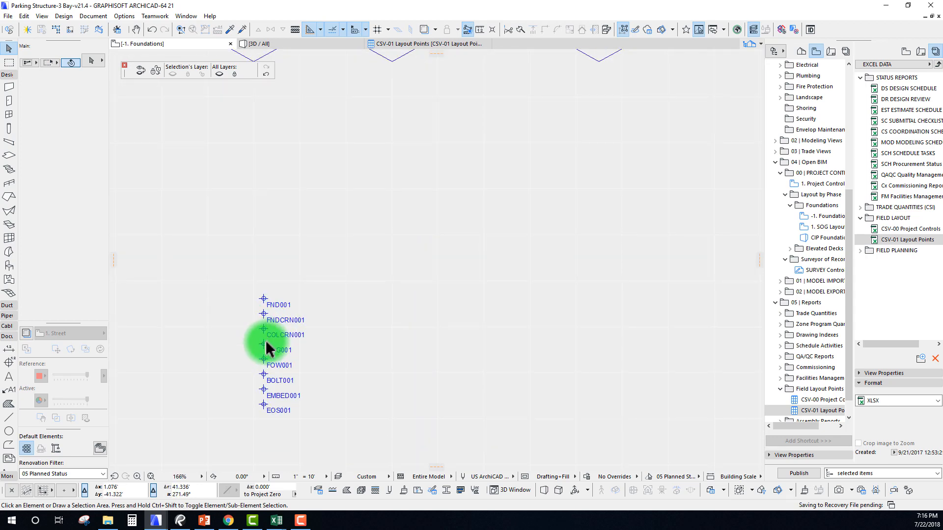
Examine the foundation layout points from FND001 to EOS001 in the 3D view, with a closer look at the FND001 marker
key("F3")
middle_click_drag(432, 300, 485, 307, "shift")
scroll(485, 307, "down", 4)
scroll(485, 307, "up", 8)
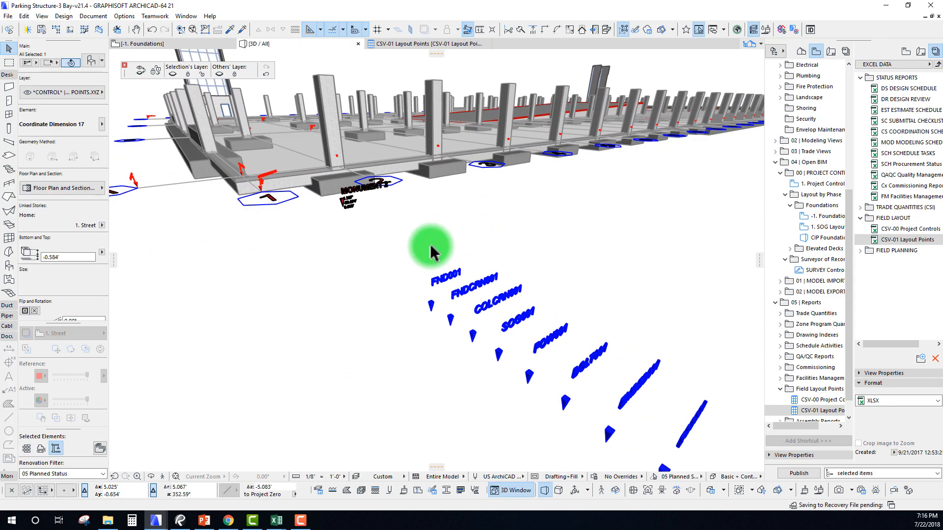
scroll(431, 249, "up", 6)
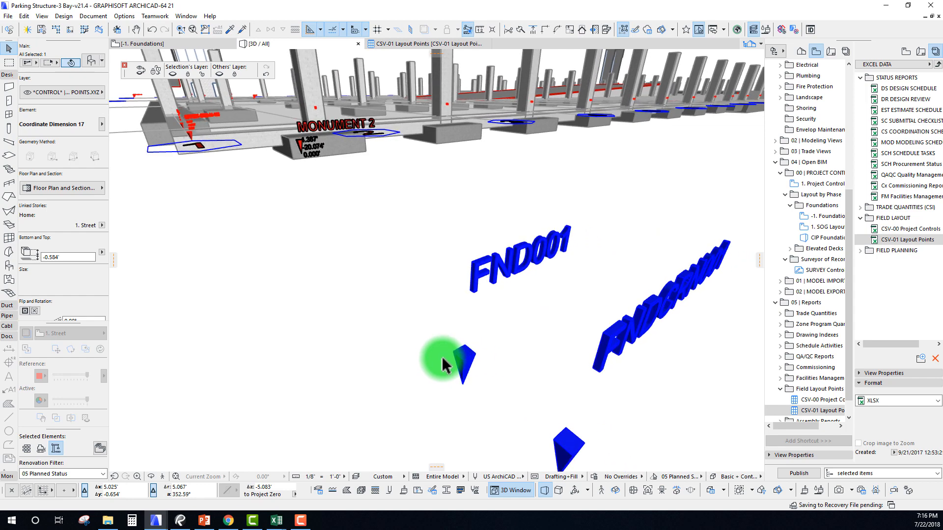
left_click(125, 16)
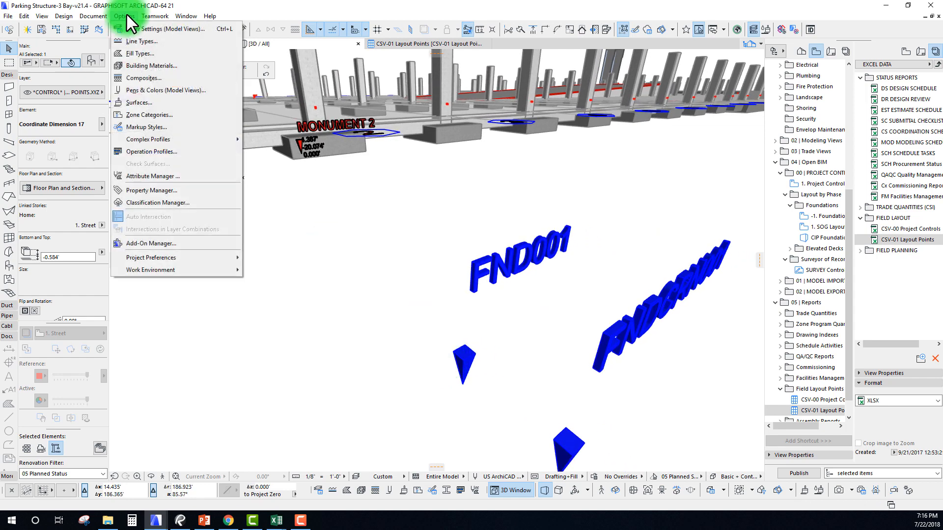
Check the X, Y and Z coordinates of OFFSET-GRID A1-10S in the CSV-01 Layout Points schedule
left_click(408, 44)
left_click(394, 42)
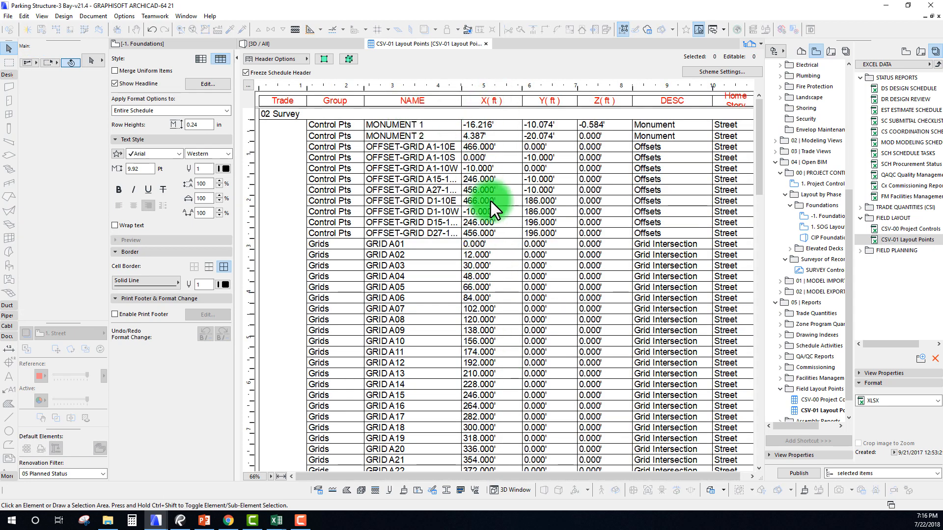
left_click(493, 157)
left_click(548, 157)
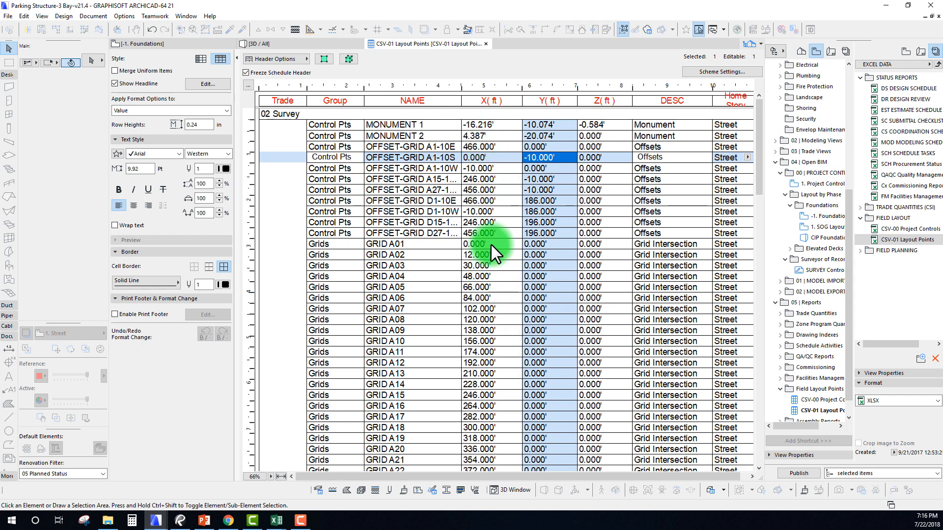
left_click(492, 157)
left_click(536, 157)
left_click(599, 157)
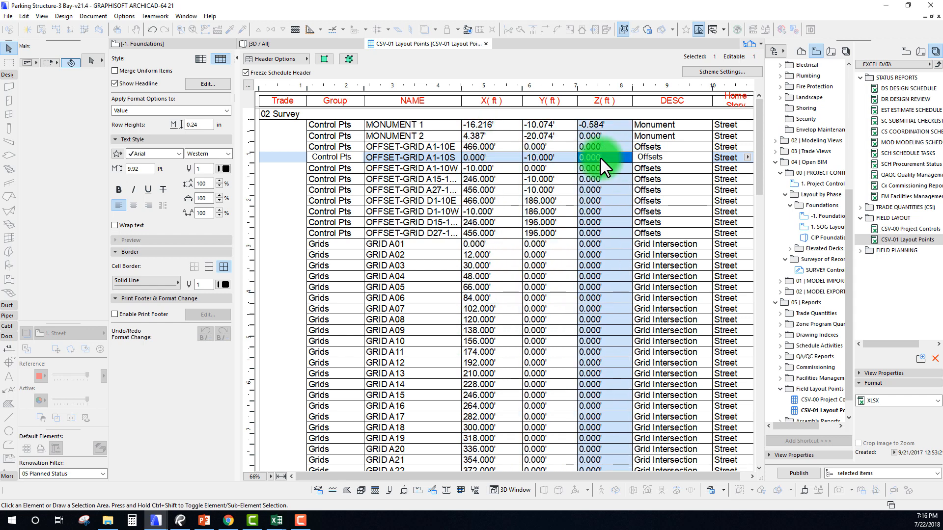
left_click(473, 157)
left_click(537, 157)
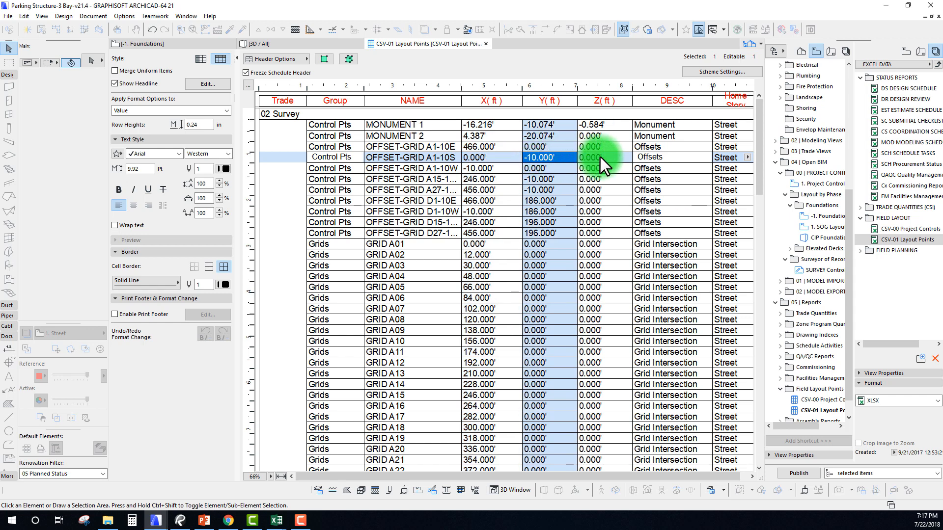
left_click(600, 157)
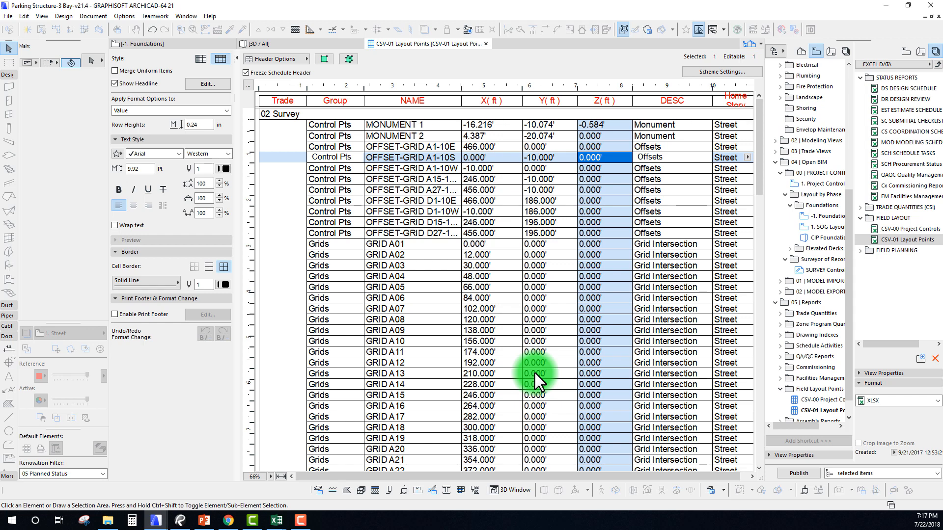
Check the X coordinate of GRID A05 and the X and Y coordinates of GRID A02 in the schedule
left_click(507, 288)
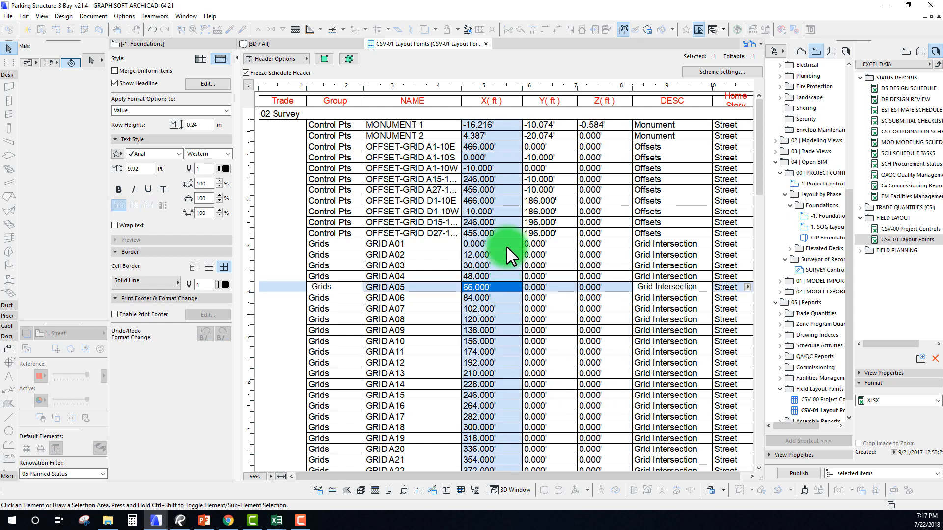
left_click(496, 256)
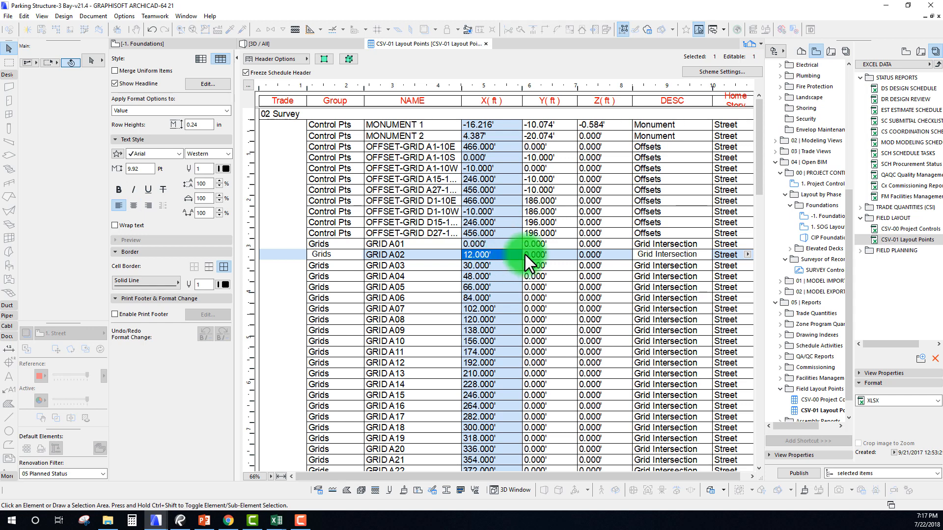
left_click(545, 254)
left_click(487, 251)
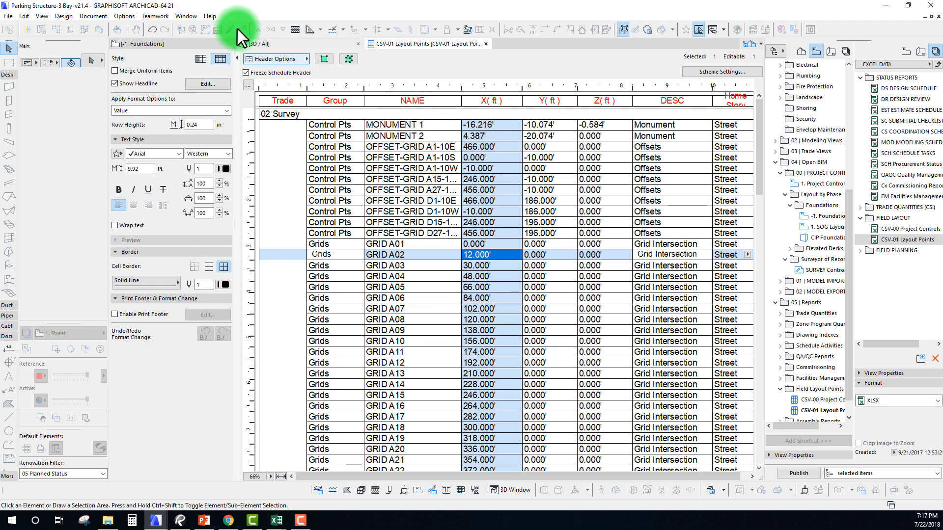
From the 3D view, set the project's model working unit to feet & fractional inches
left_click(288, 45)
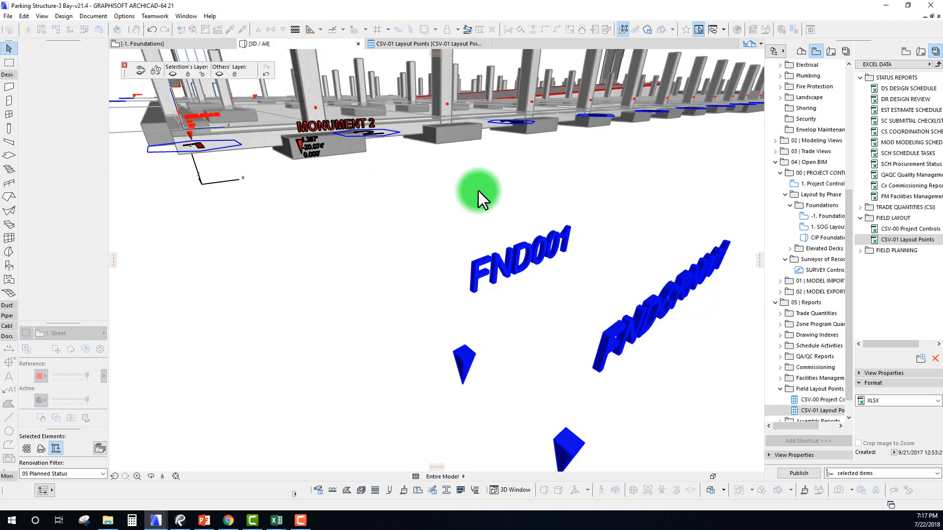
scroll(427, 175, "down", 6)
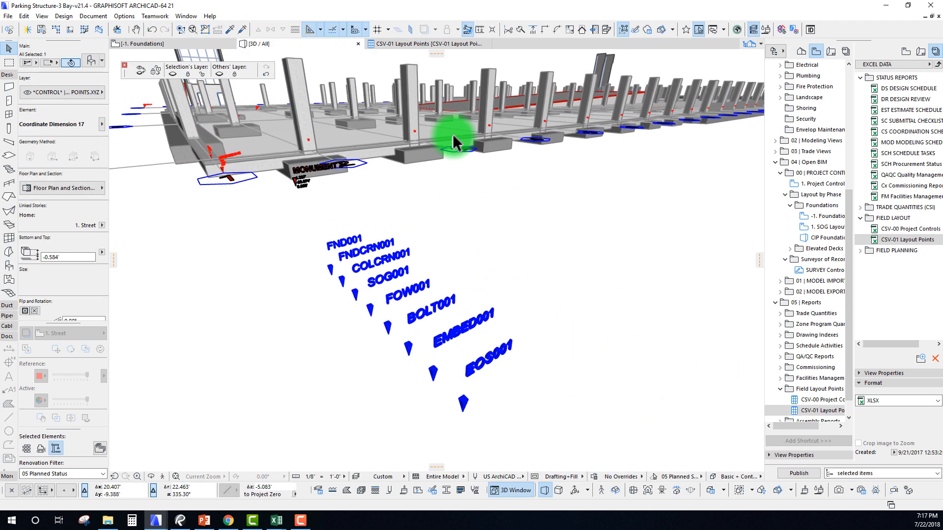
left_click(155, 16)
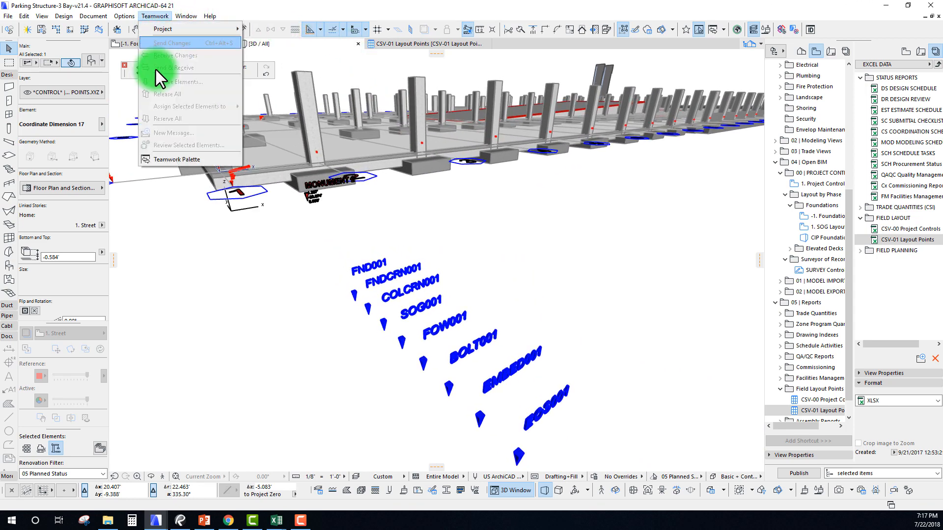
mouse_move(124, 16)
mouse_move(193, 260)
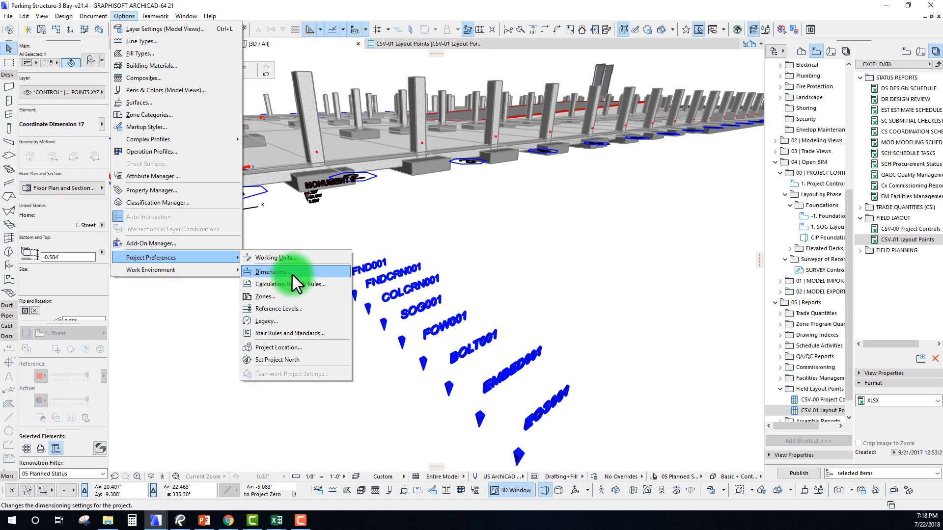
left_click(305, 259)
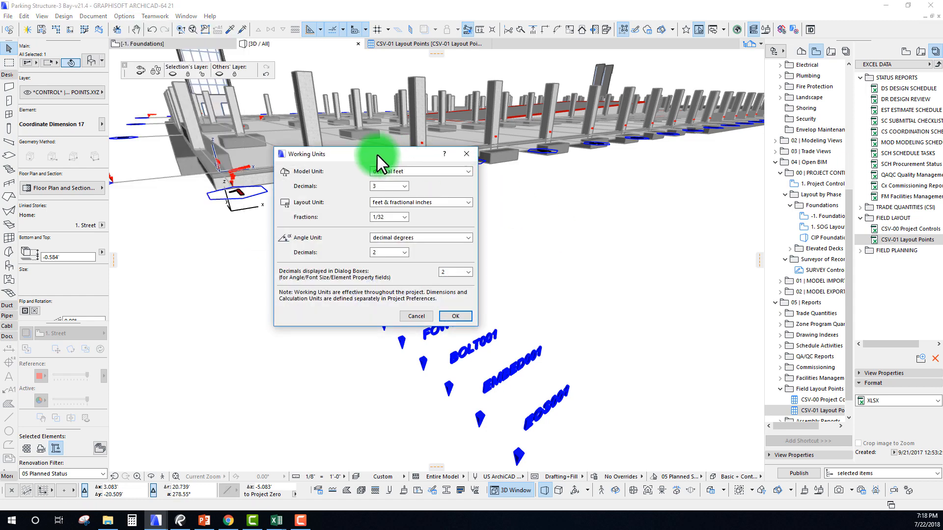
left_click_drag(377, 155, 281, 234)
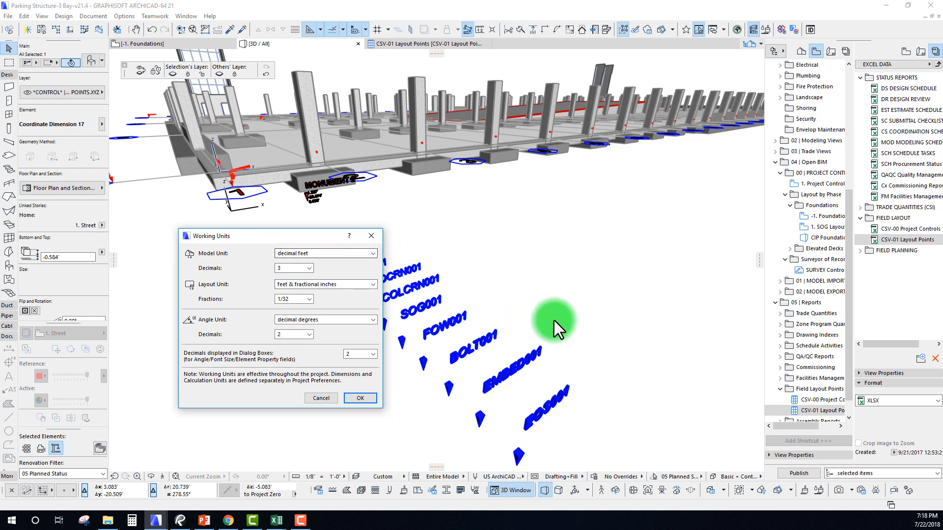
left_click_drag(321, 237, 286, 263)
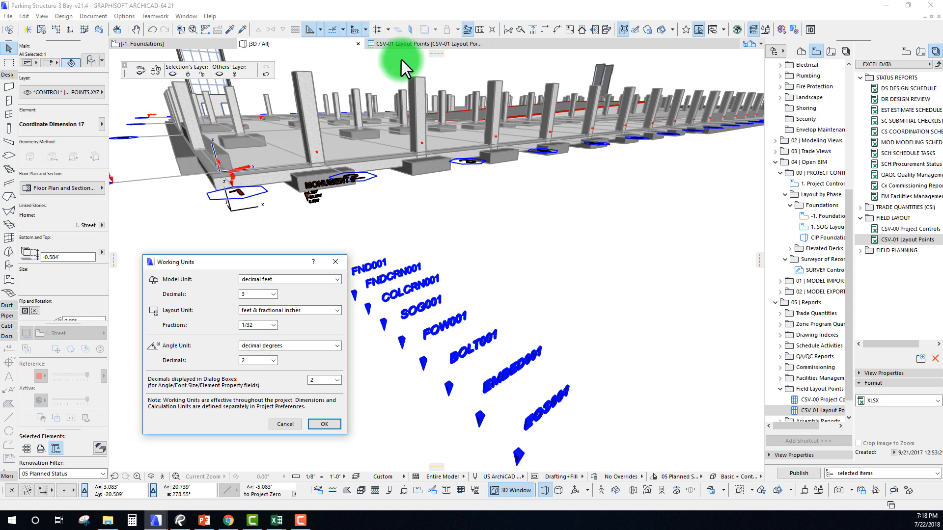
left_click(282, 280)
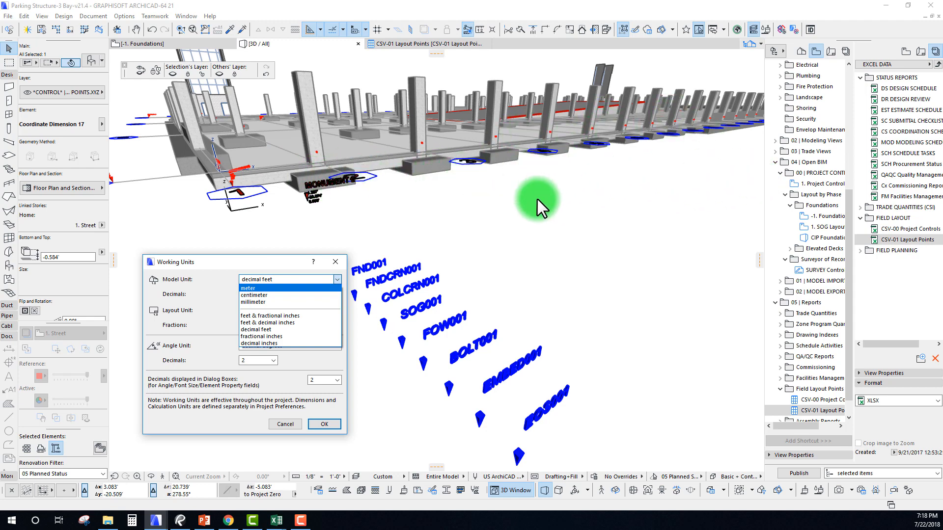
left_click(277, 279)
left_click(279, 278)
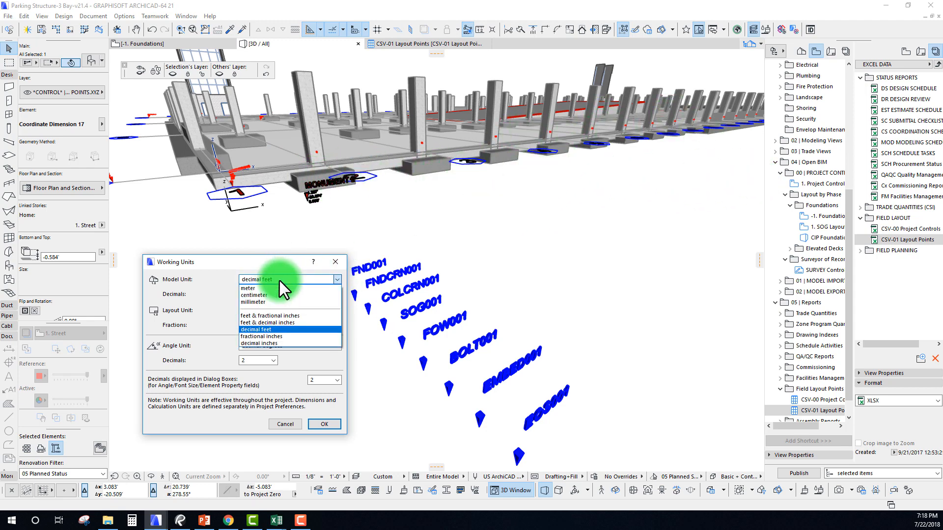
left_click(276, 316)
left_click(328, 425)
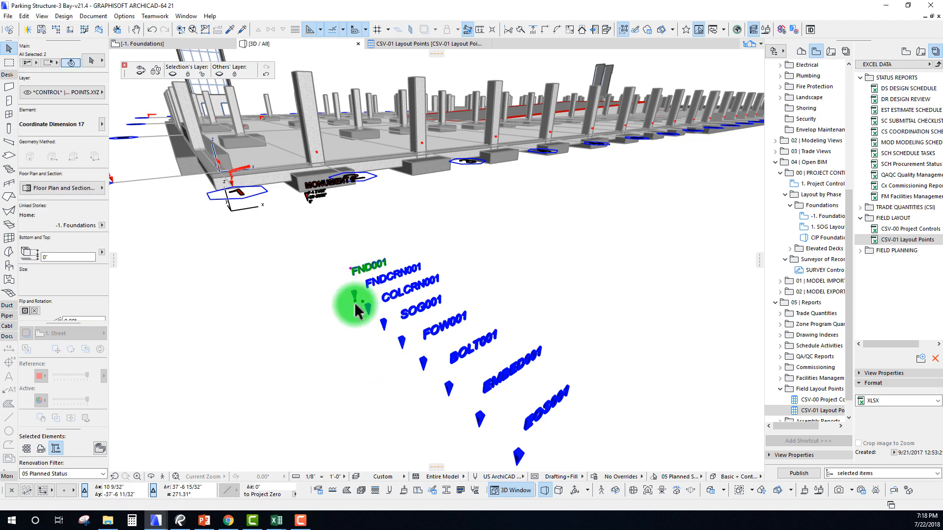
Copy the selected FND001 layout point towards the building in 3D and set the copy's element ID to FND001-FTIN
left_click_drag(353, 298, 320, 269)
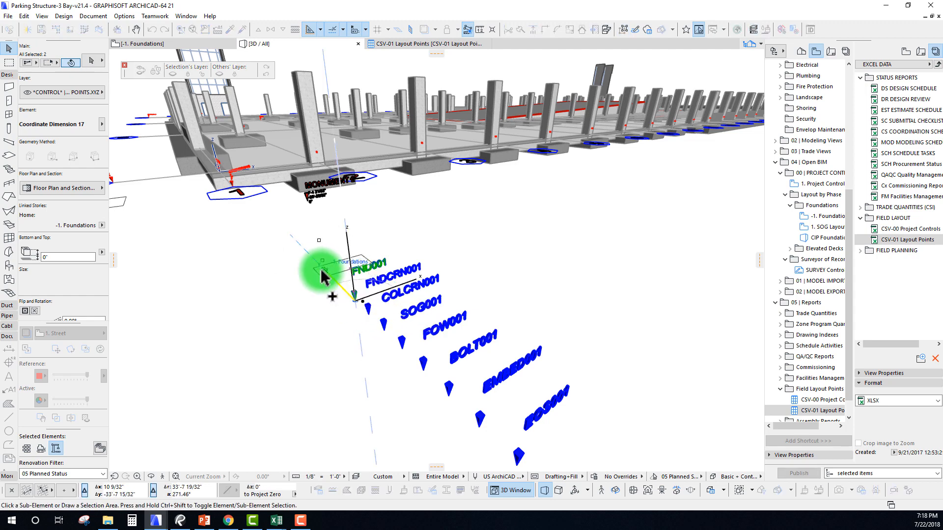
scroll(54, 258, "down", 5)
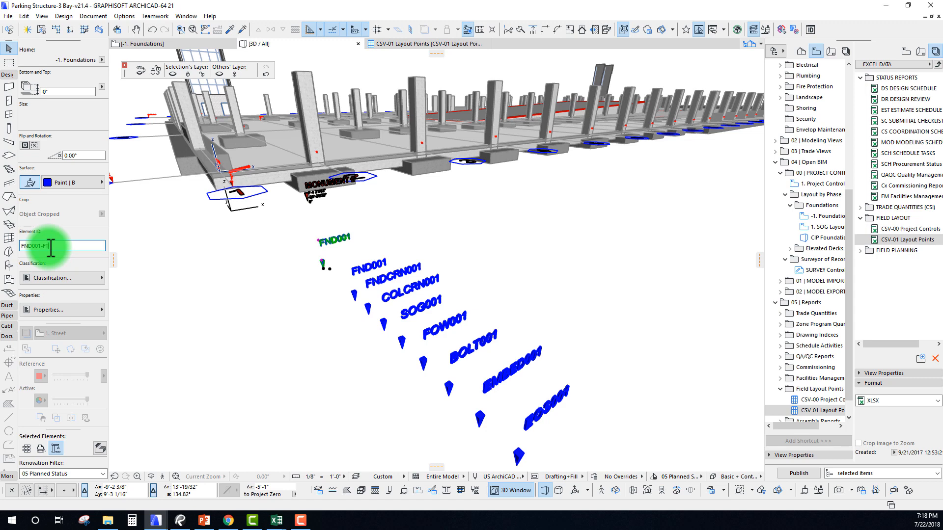
key("Return")
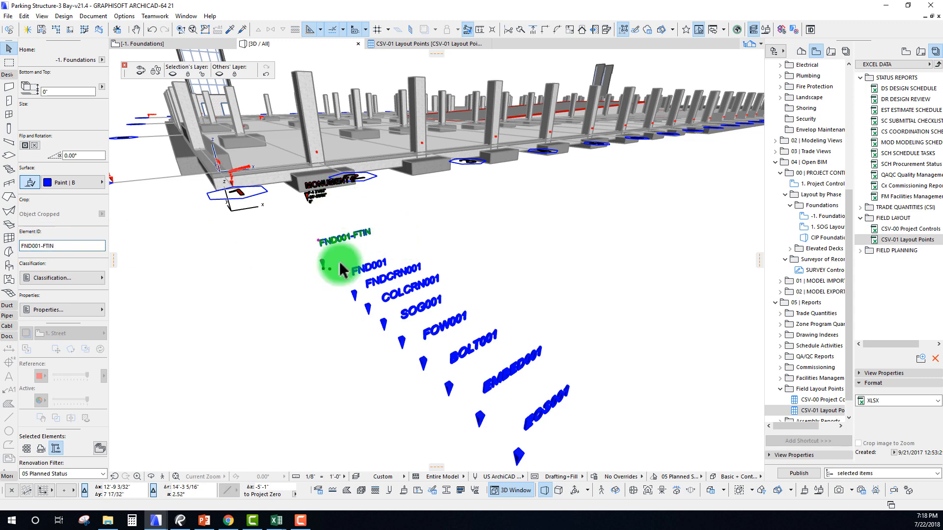
Locate the FND001-FTIN footing point under 033 CIP Concrete in the CSV-01 schedule and check its X coordinate format
left_click(411, 43)
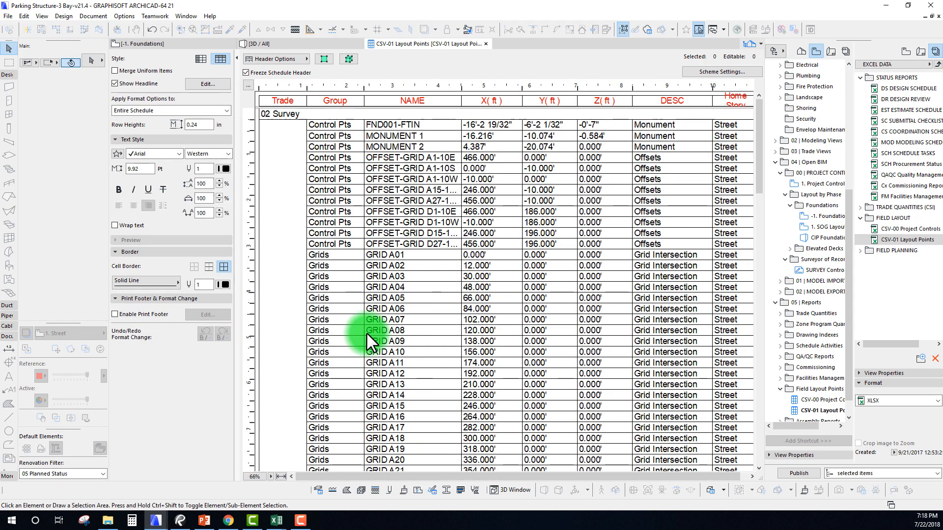
left_click(392, 123)
scroll(385, 358, "down", 20)
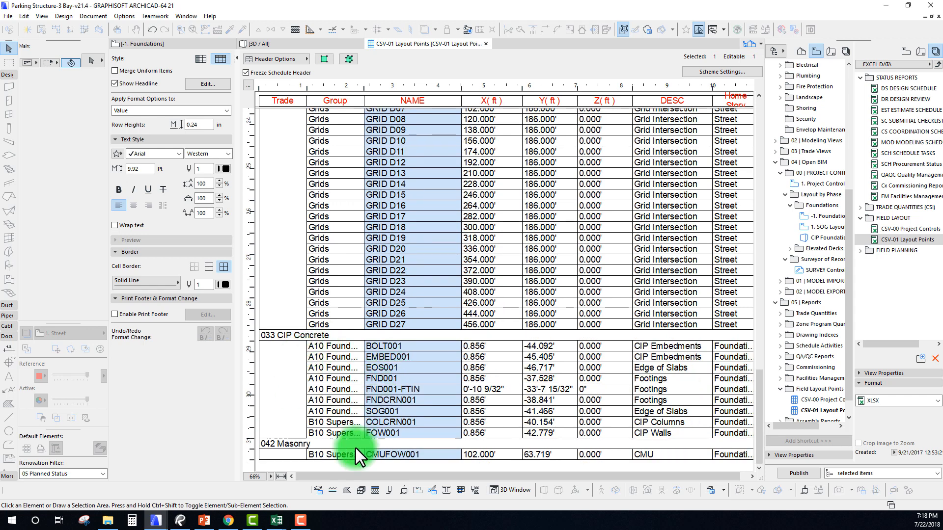
left_click(411, 389)
left_click(485, 390)
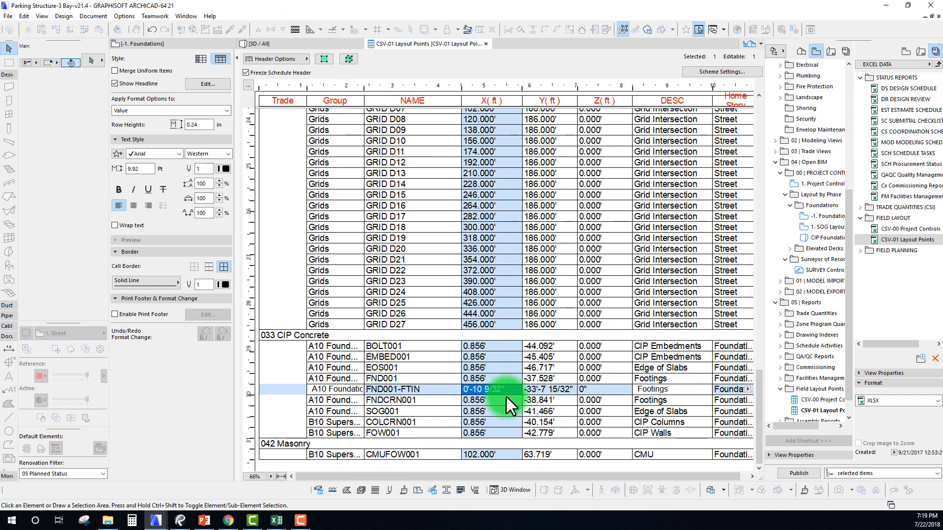
Set the project's model working unit to decimal feet and recheck the FND001-FTIN coordinates in the CSV-01 schedule
left_click(273, 44)
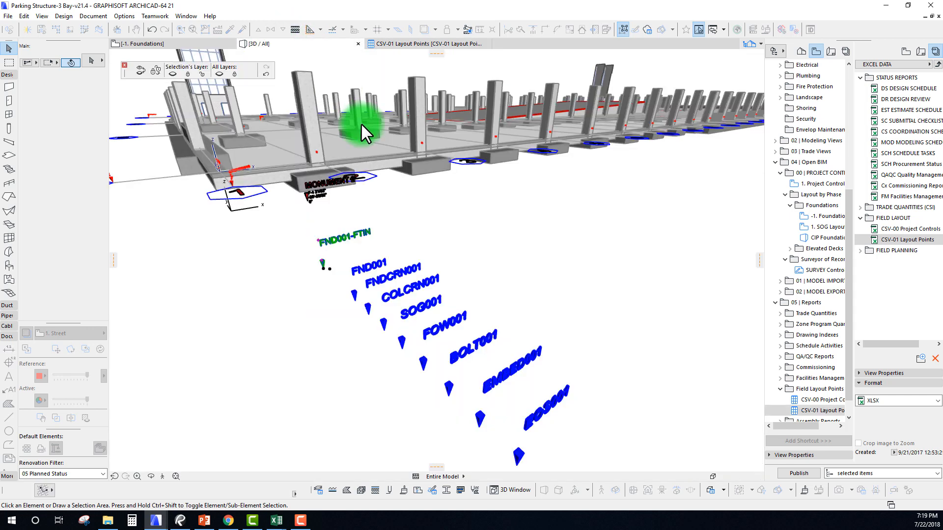
middle_click_drag(338, 240, 369, 264)
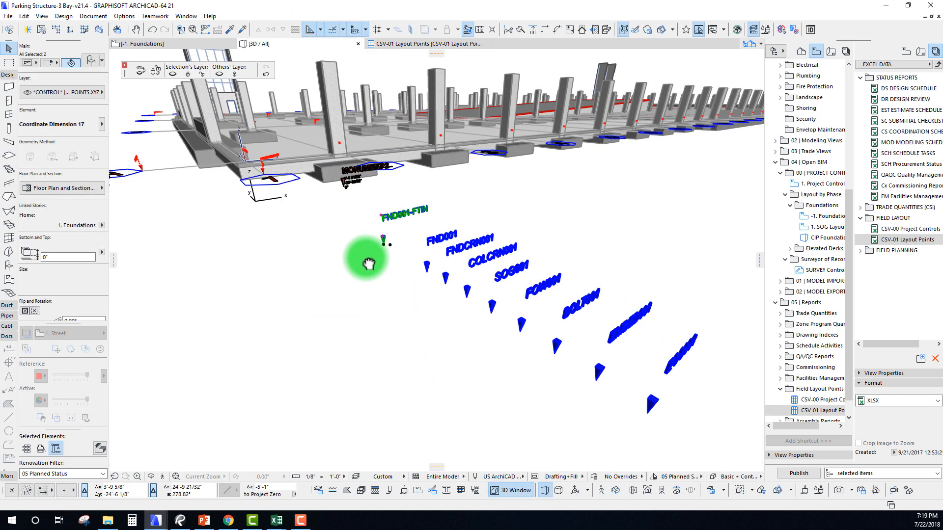
left_click(125, 16)
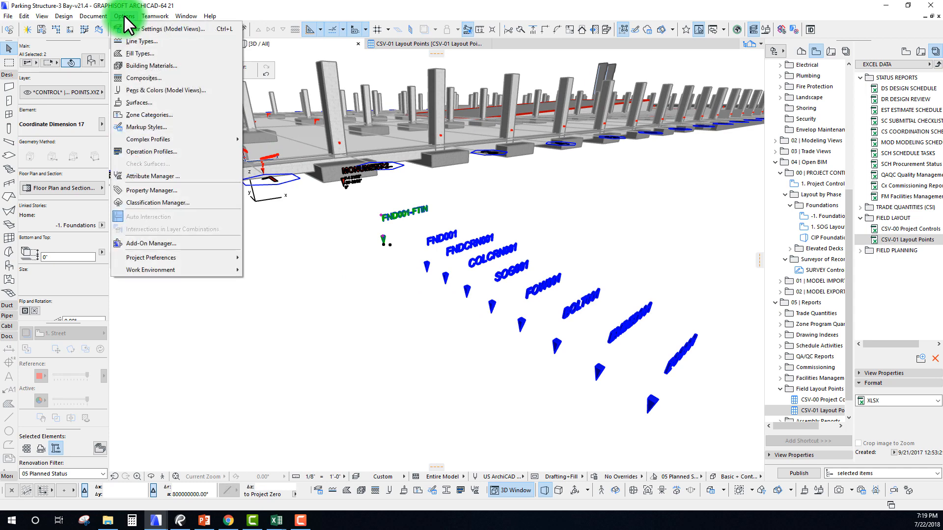
mouse_move(178, 258)
left_click(269, 258)
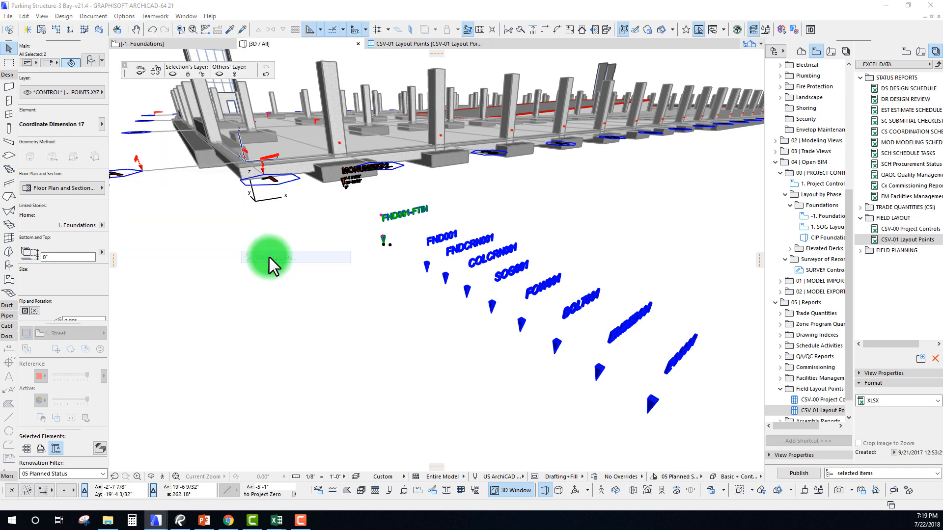
left_click(265, 281)
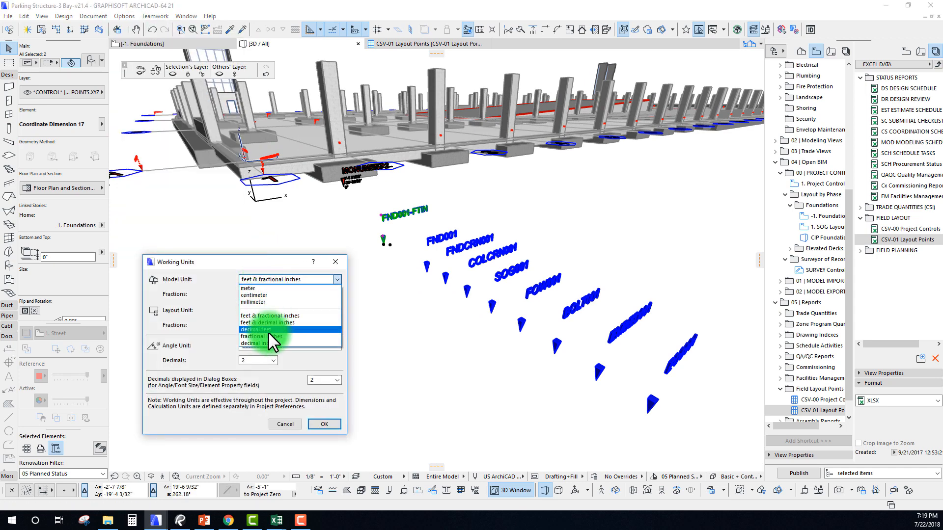
left_click(264, 331)
left_click(317, 423)
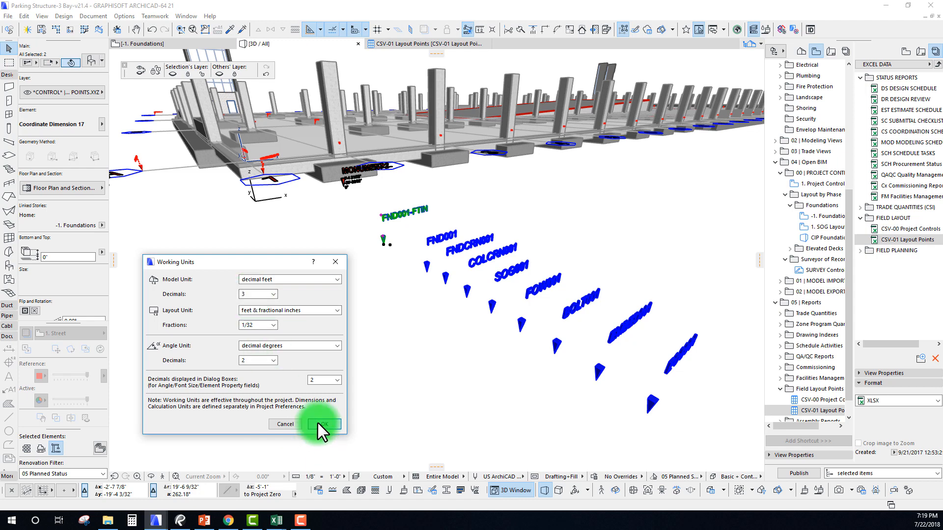
left_click(401, 44)
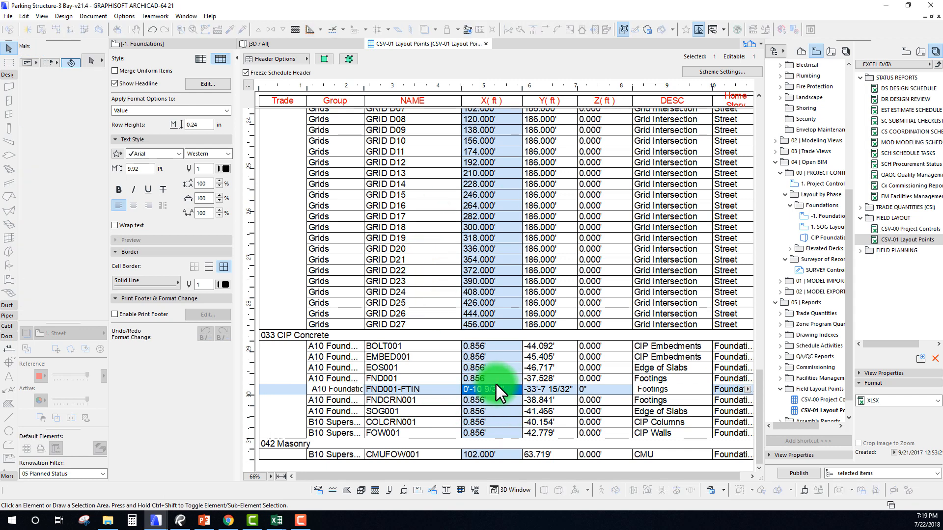
left_click(291, 45)
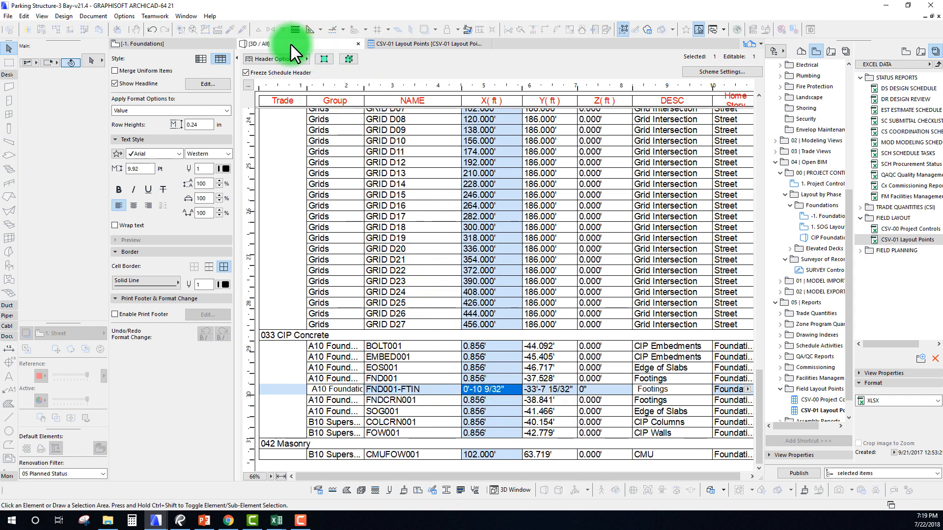
Elevate the selected FND001-FTIN layout point by 1' in the 3D view
middle_click_drag(396, 205, 400, 205)
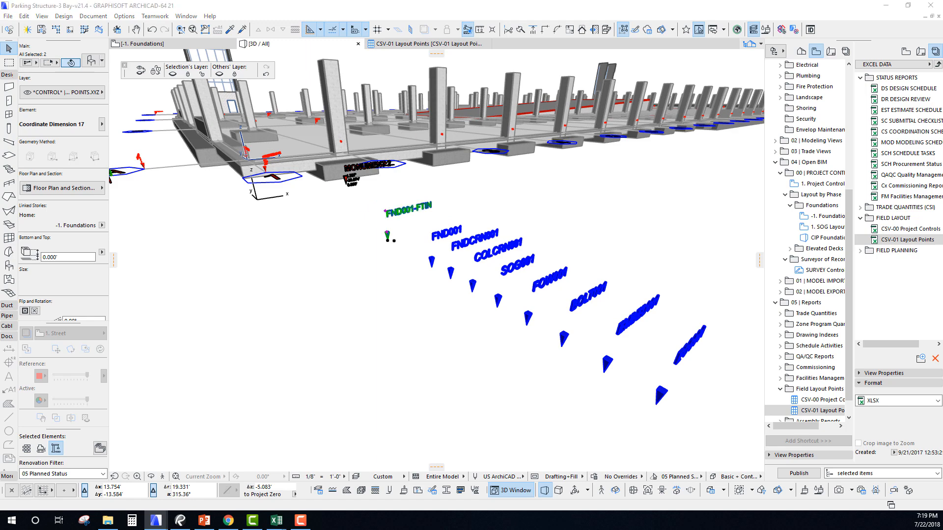
key("ctrl+9")
left_click_drag(81, 252, 347, 292)
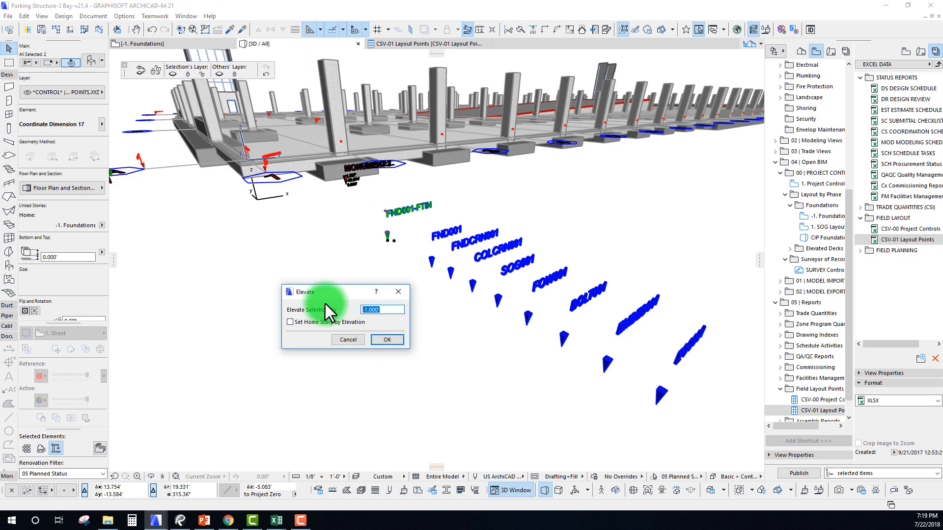
type("1'")
left_click(396, 340)
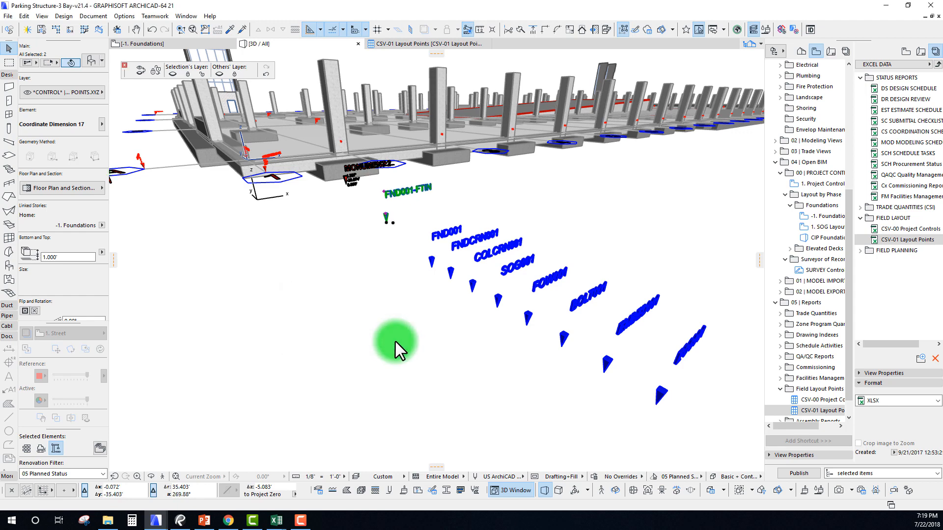
Elevate the FND001-FTIN layout point by -1' and clear the selection
key("ctrl+9")
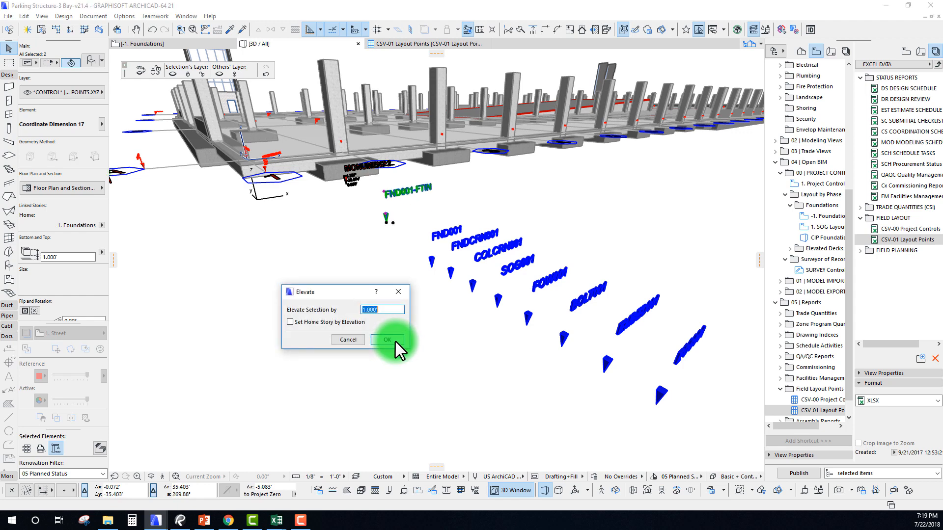
type("-1")
left_click(387, 339)
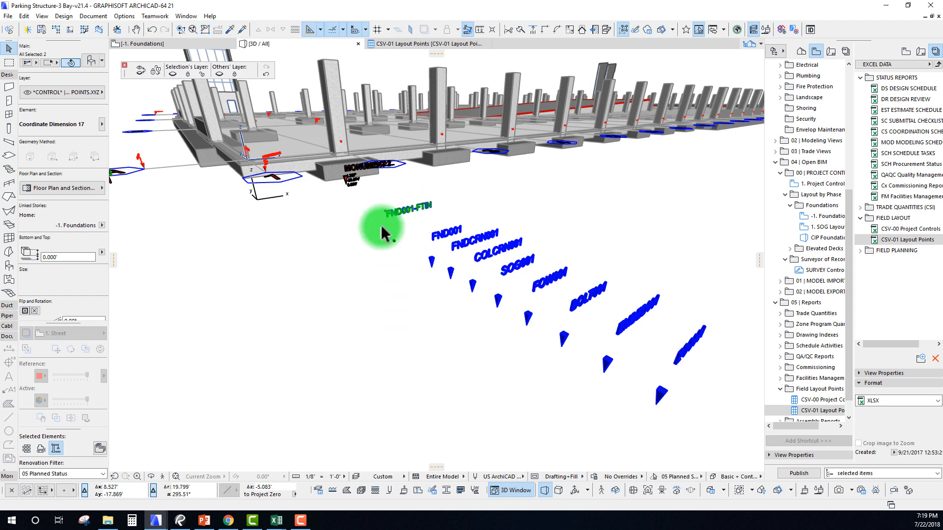
middle_click_drag(405, 249, 389, 265)
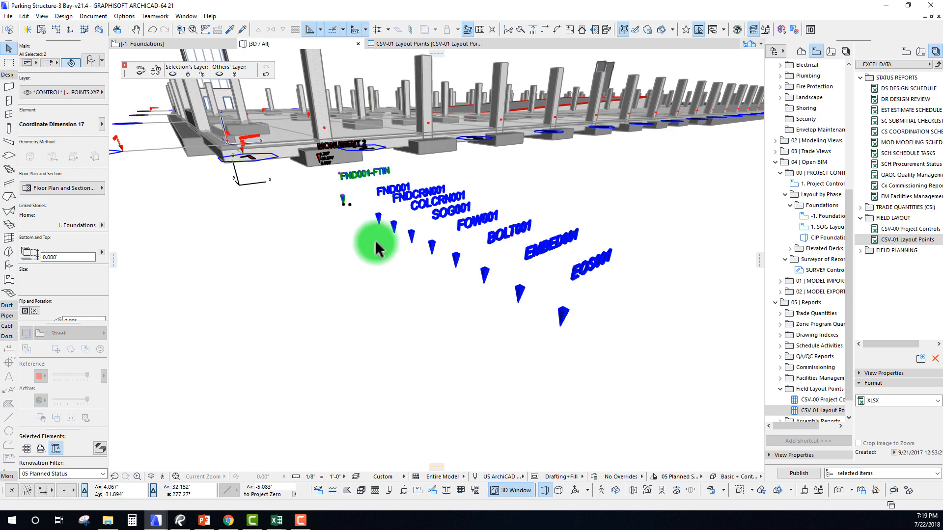
left_click(331, 192)
middle_click_drag(356, 175, 356, 183)
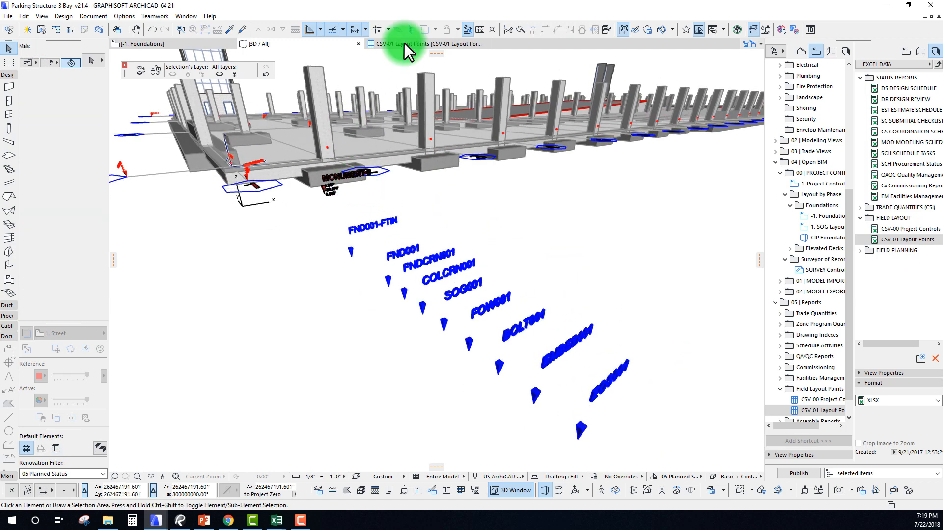
Check the X and Y coordinate format of FND001-FTIN in the CSV-01 schedule and show that point in 3D
left_click(404, 46)
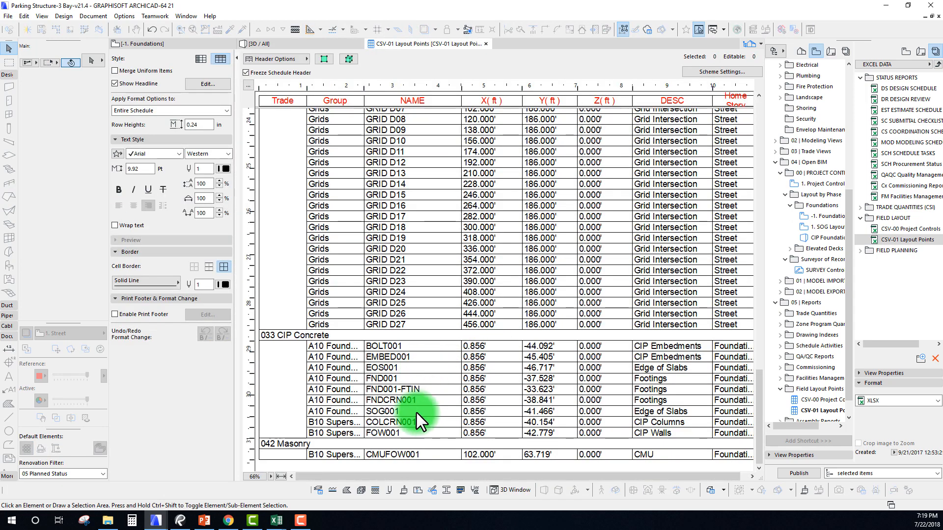
left_click(420, 389)
left_click(488, 387)
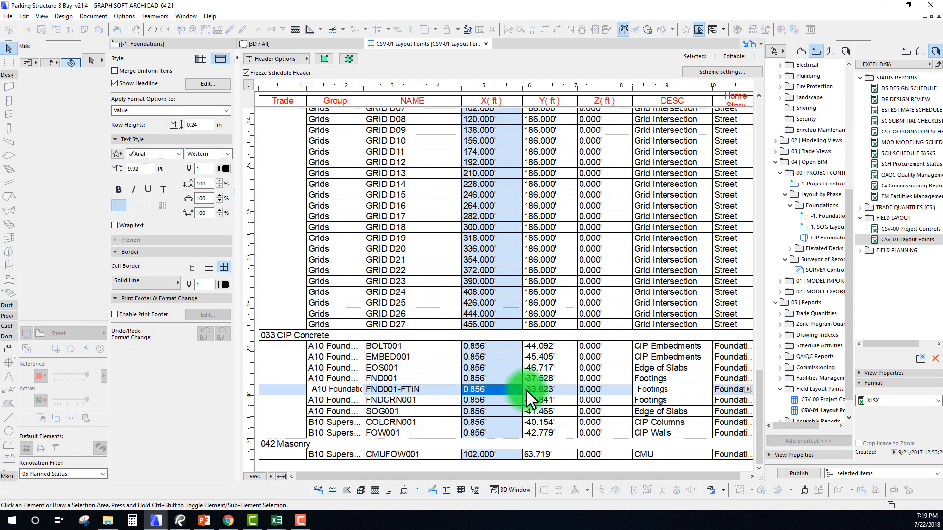
left_click(545, 389)
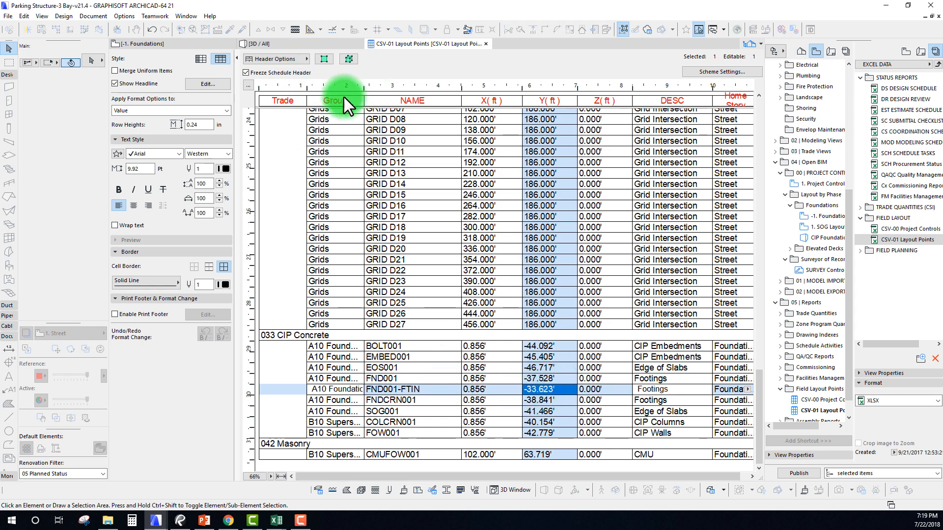
left_click(347, 59)
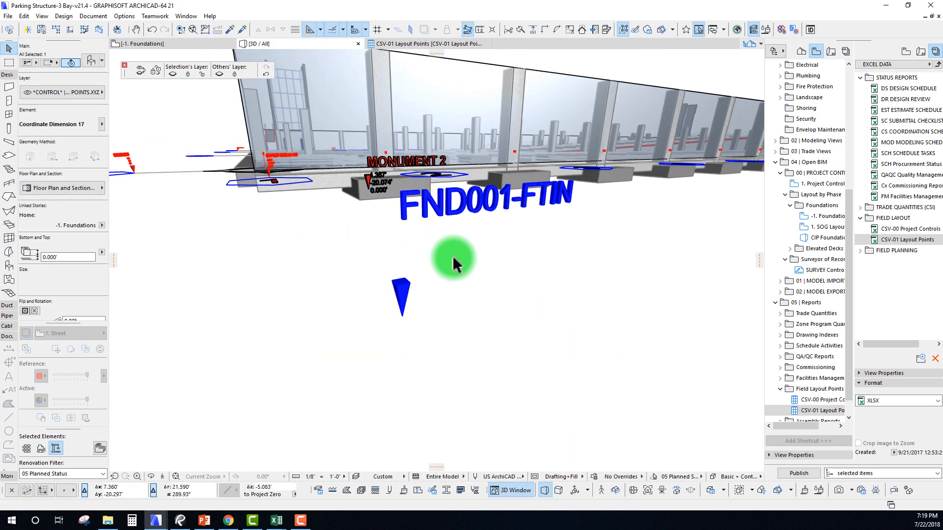
left_click(452, 258)
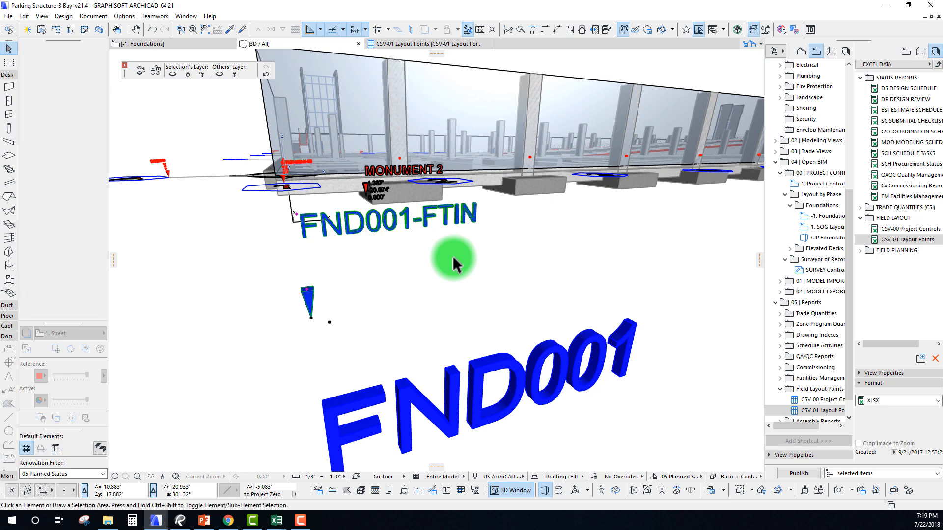
Hide the layer of the PARKING-STANDARD zone enclosing the building in 3D
left_click(446, 94)
right_click(219, 94)
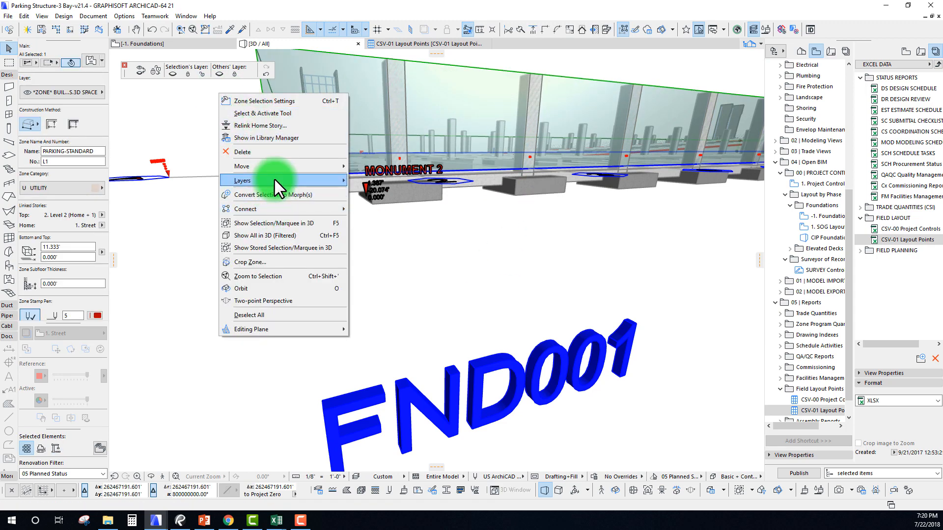
left_click(172, 72)
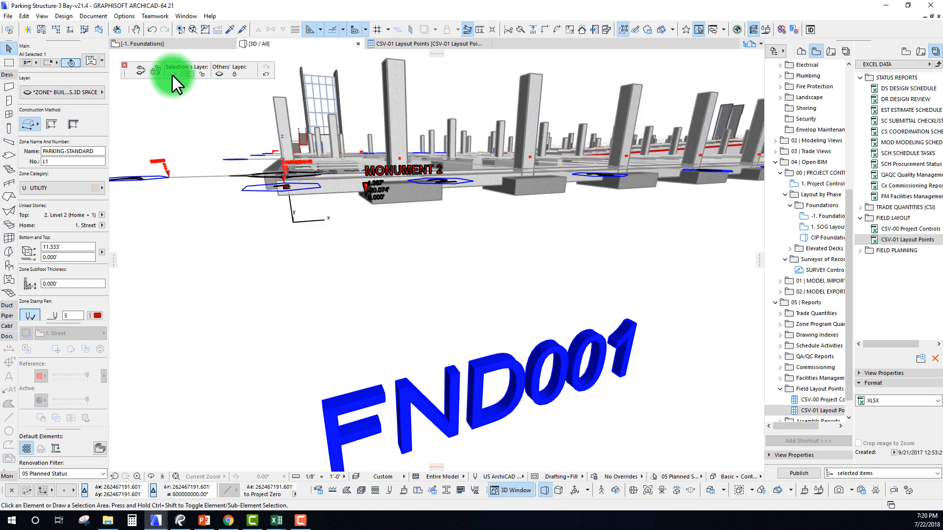
View the whole parking structure in 3D and open the project preferences options
scroll(453, 201, "down", 6)
scroll(456, 209, "down", 3)
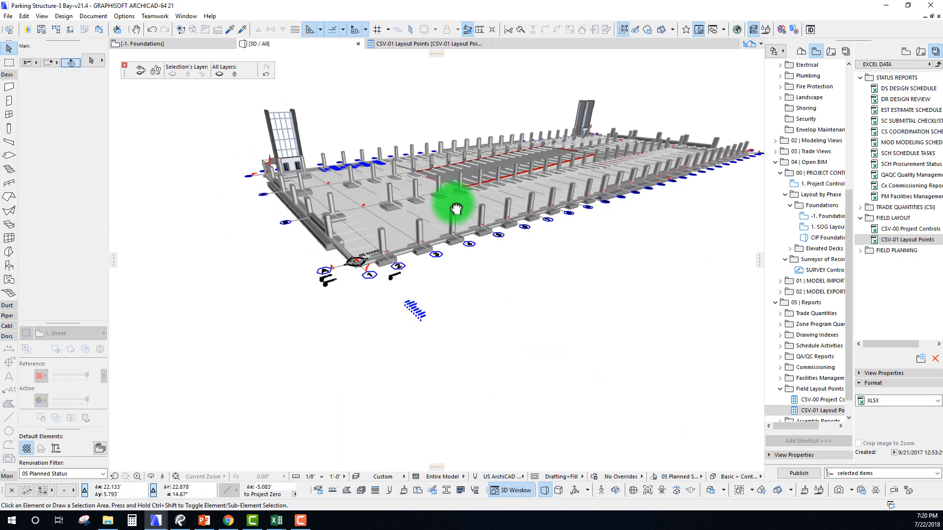
middle_click_drag(456, 208, 376, 243, "shift")
mouse_move(321, 235)
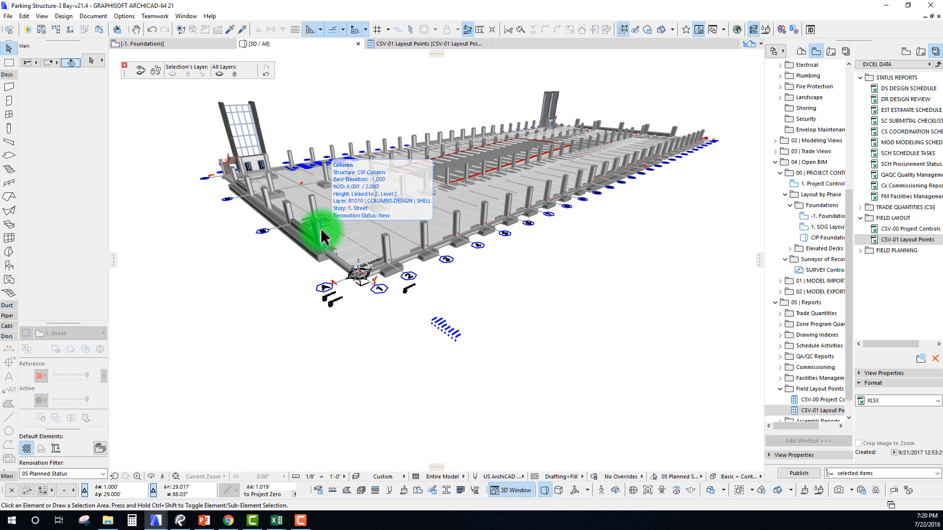
left_click(124, 16)
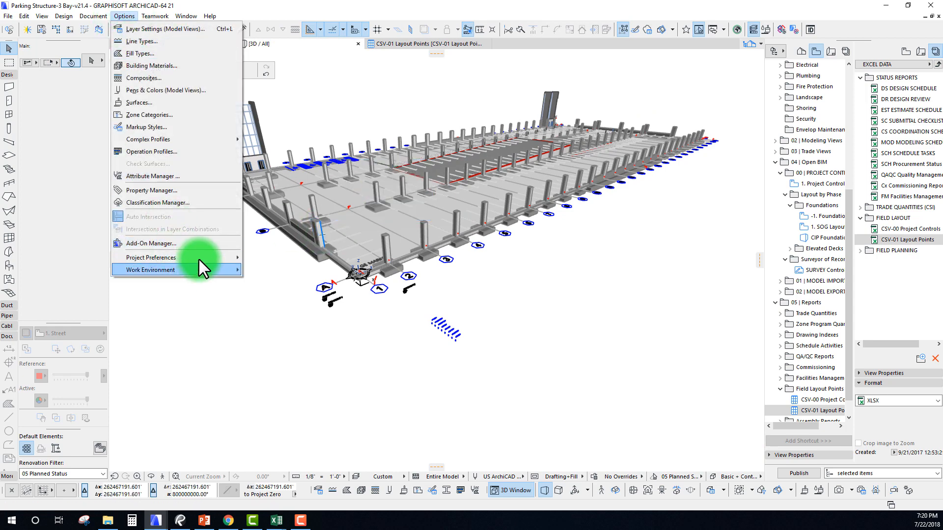
mouse_move(200, 257)
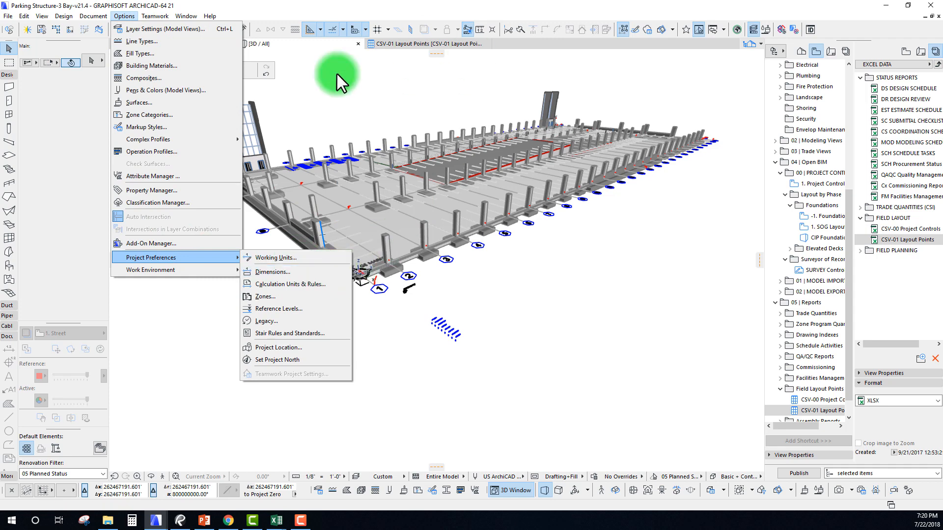
Examine the foundation model, its column footings and grid markers, and the row of blue layout point markers beside it
left_click(646, 308)
middle_click_drag(564, 249, 559, 261)
scroll(556, 262, "up", 4)
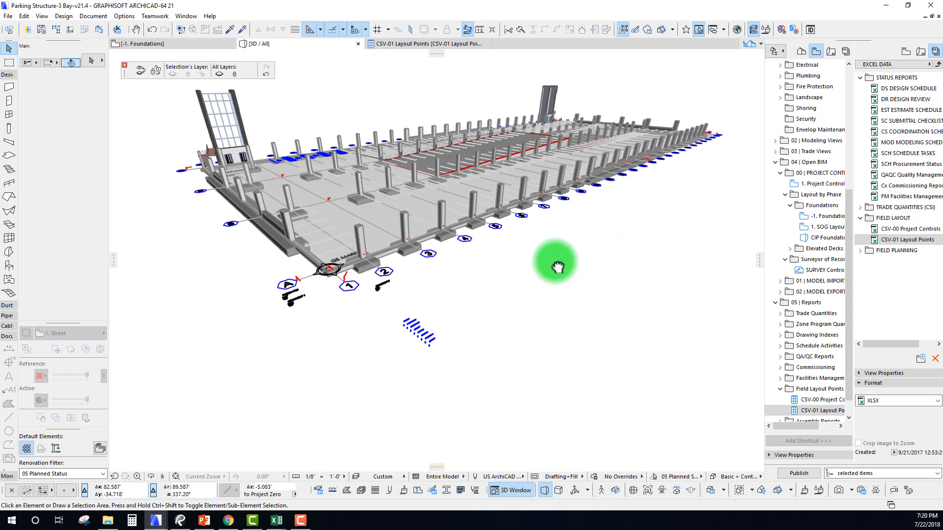
scroll(508, 291, "up", 8)
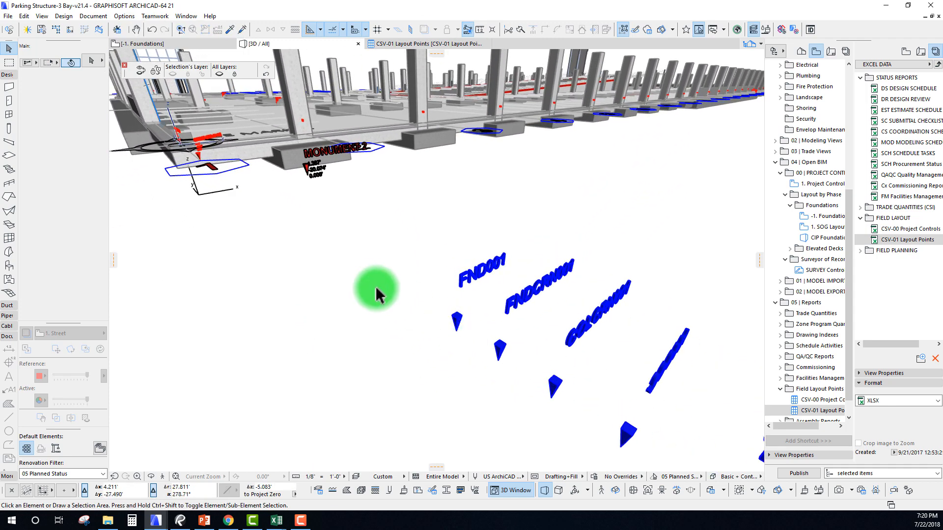
right_click(366, 254)
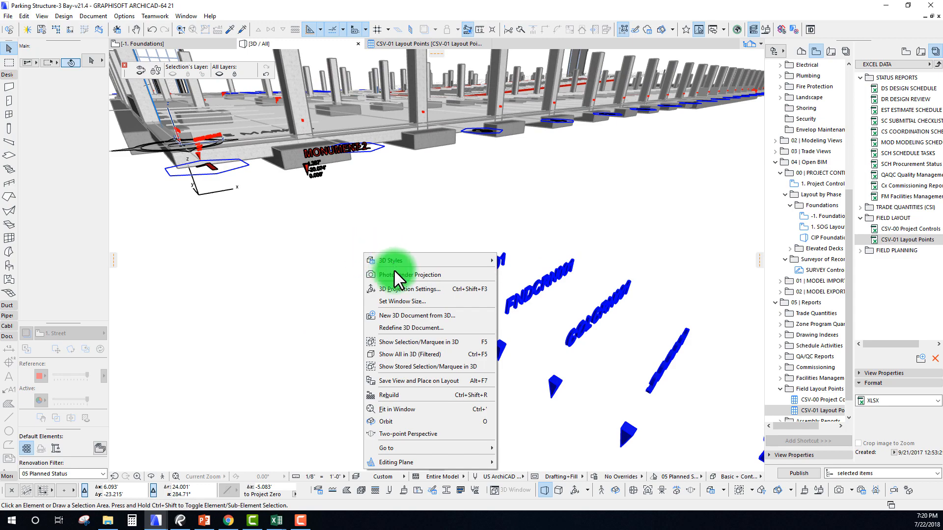
left_click(425, 196)
scroll(425, 196, "down", 7)
middle_click_drag(422, 196, 315, 344, "shift")
middle_click_drag(396, 285, 532, 183, "shift")
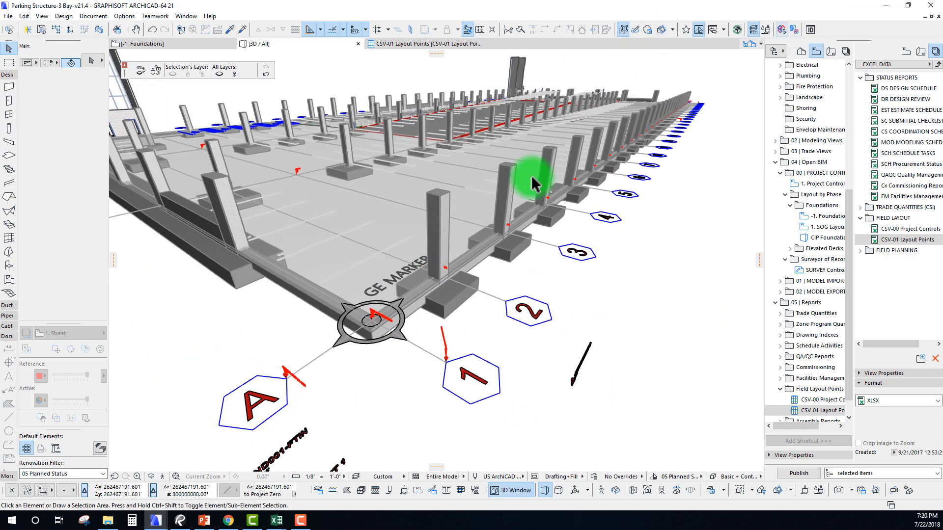
scroll(417, 248, "down", 3)
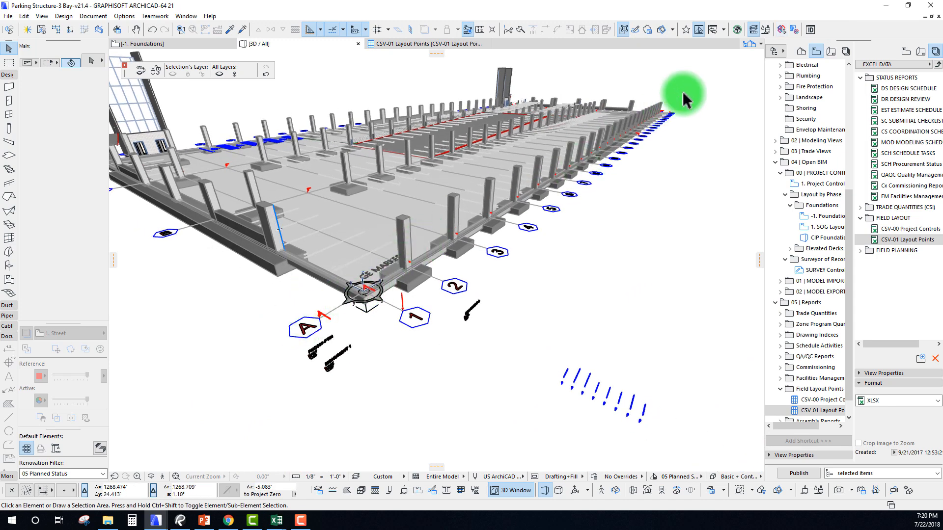
Start dragging multiple copies of the FND001 layout point, using the tip of its marker as the reference point
scroll(482, 308, "up", 5)
scroll(441, 379, "up", 8)
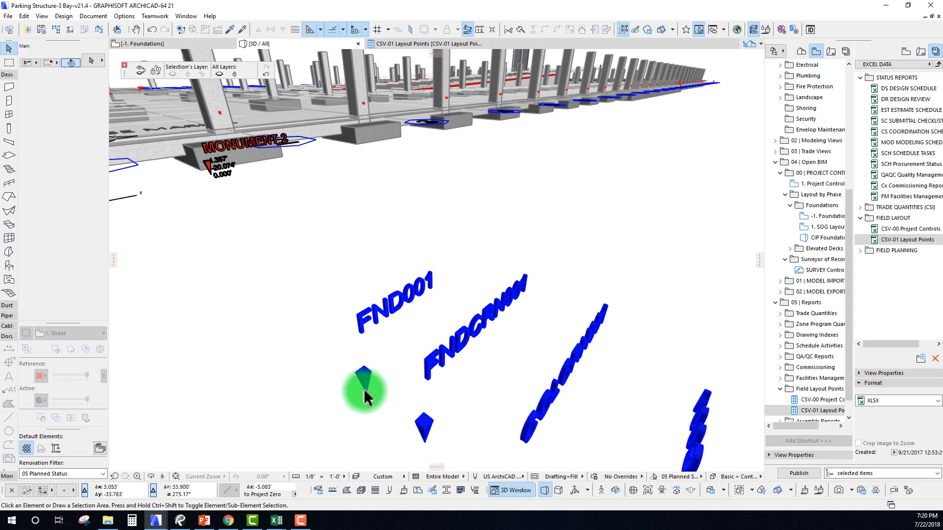
left_click(364, 385)
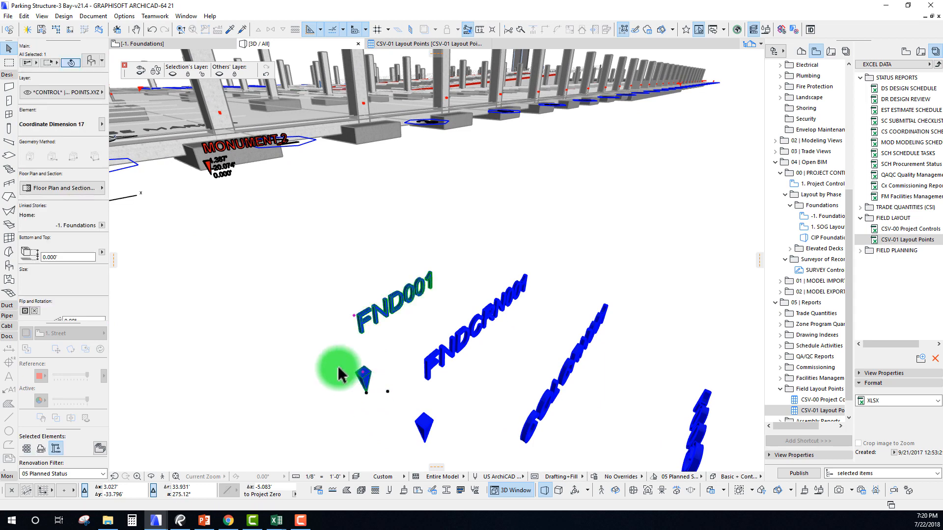
right_click(296, 232)
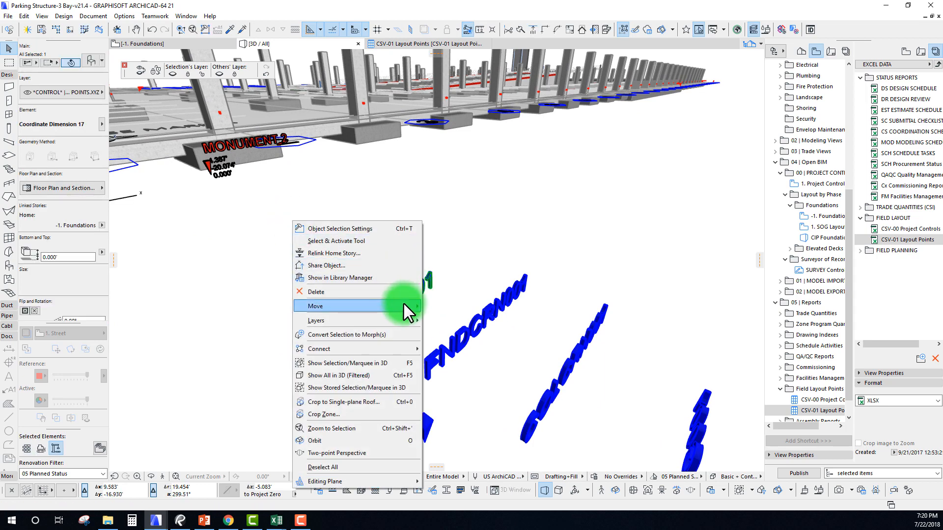
mouse_move(404, 304)
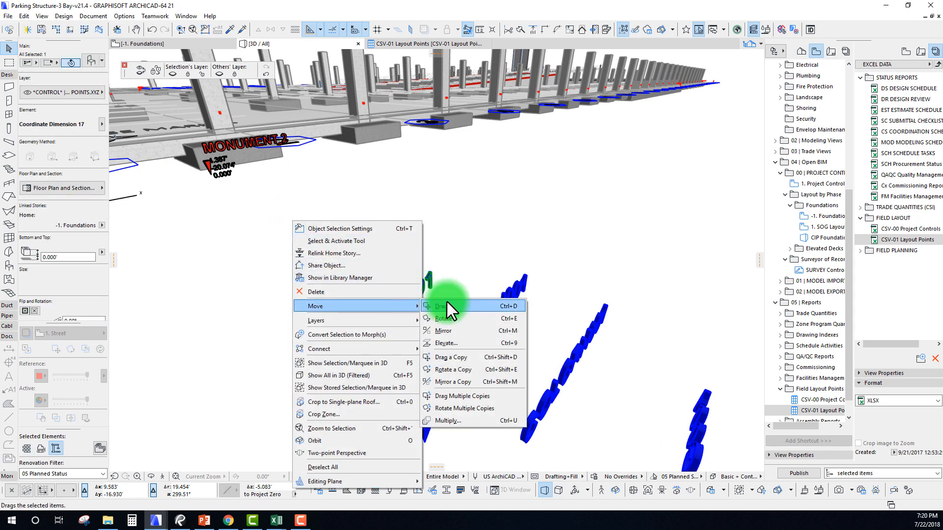
left_click(461, 396)
scroll(378, 413, "up", 5)
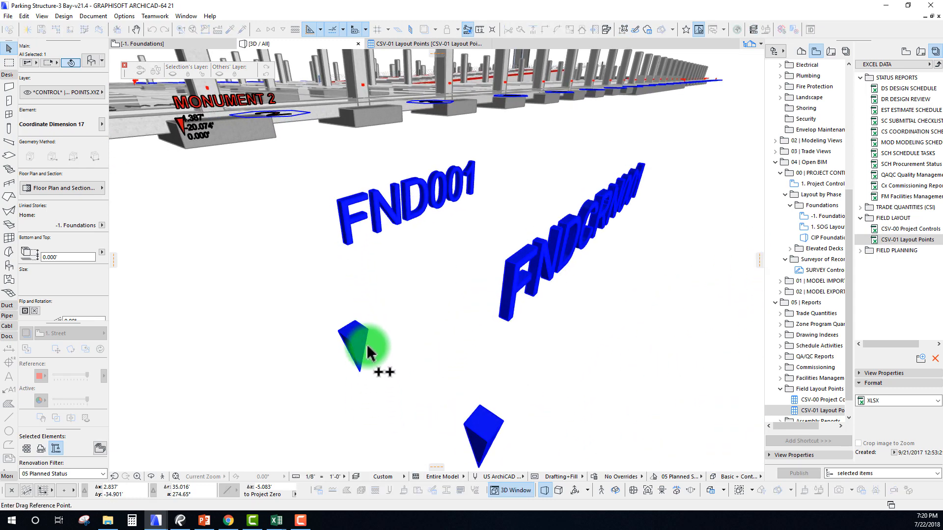
scroll(368, 352, "up", 5)
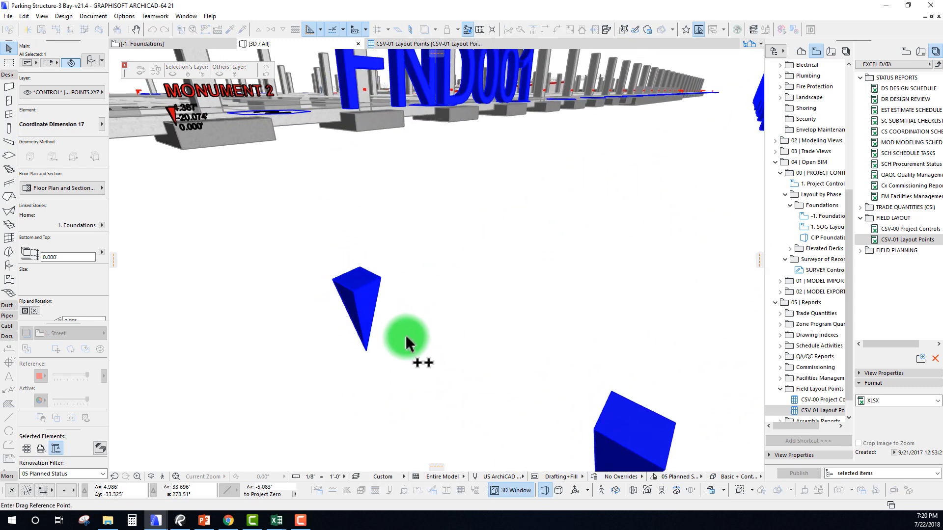
scroll(406, 344, "down", 5)
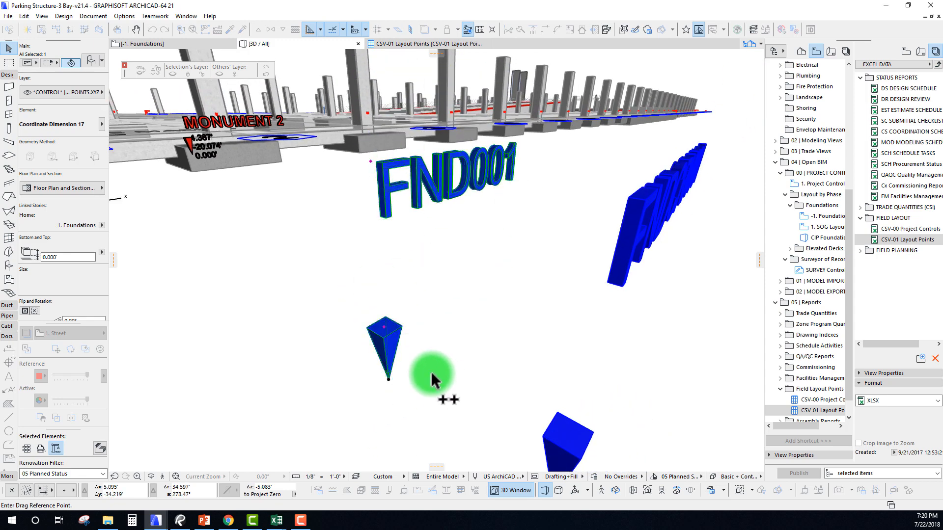
left_click(389, 387)
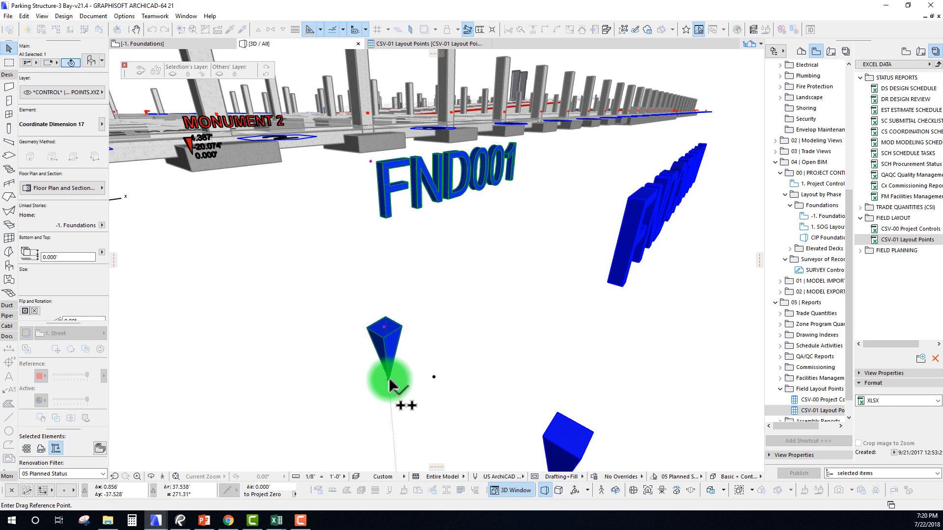
left_click(389, 381)
Place copies of FND001 at the four bottom corners of the first footing beside the round survey marker
scroll(395, 334, "up", 5)
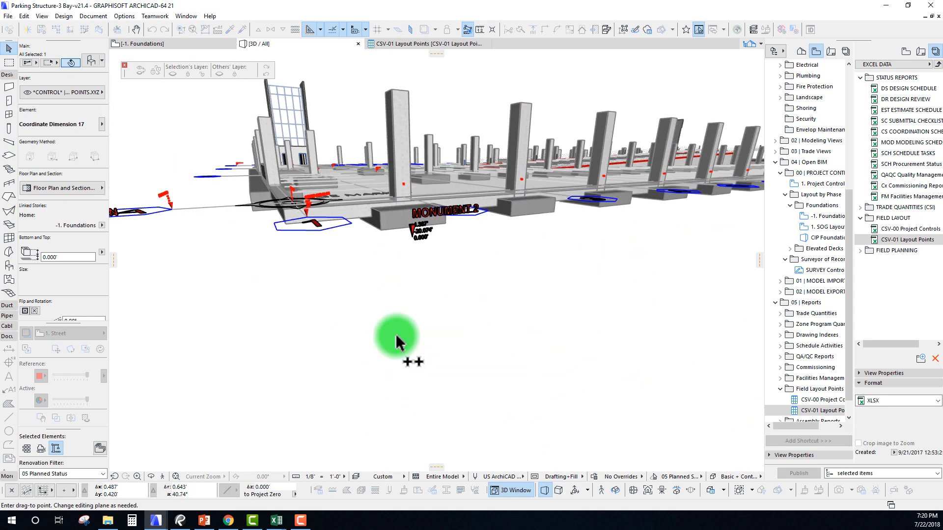
scroll(366, 310, "up", 6)
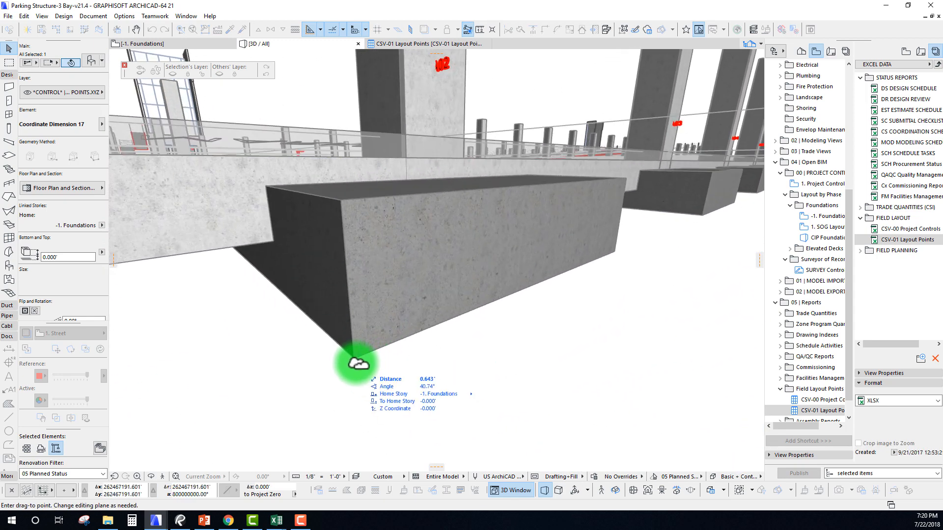
scroll(374, 373, "up", 8)
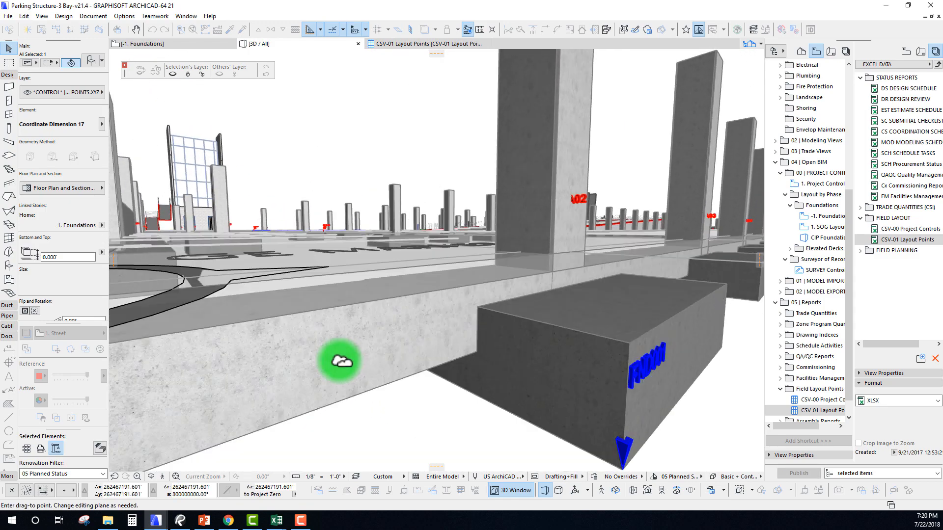
scroll(319, 341, "down", 4)
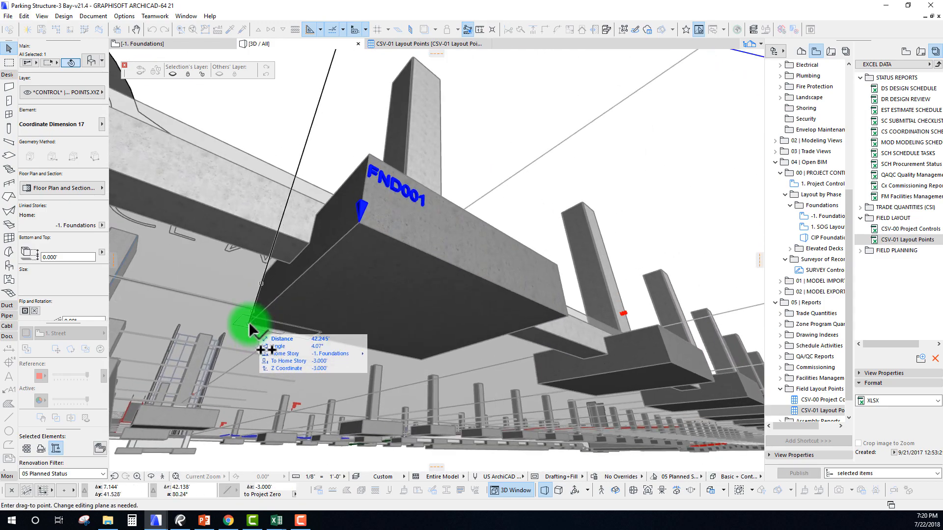
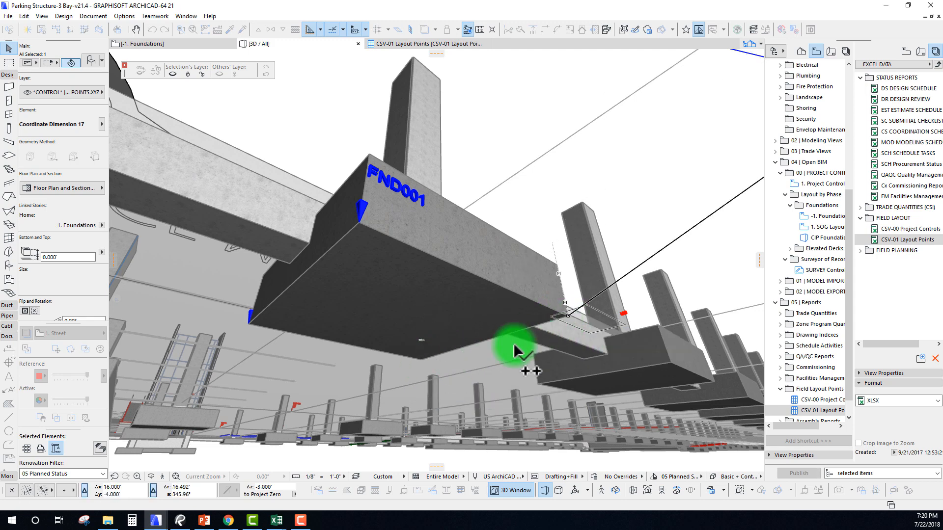
middle_click_drag(633, 315, 338, 267, "shift")
key("Escape")
key("Escape")
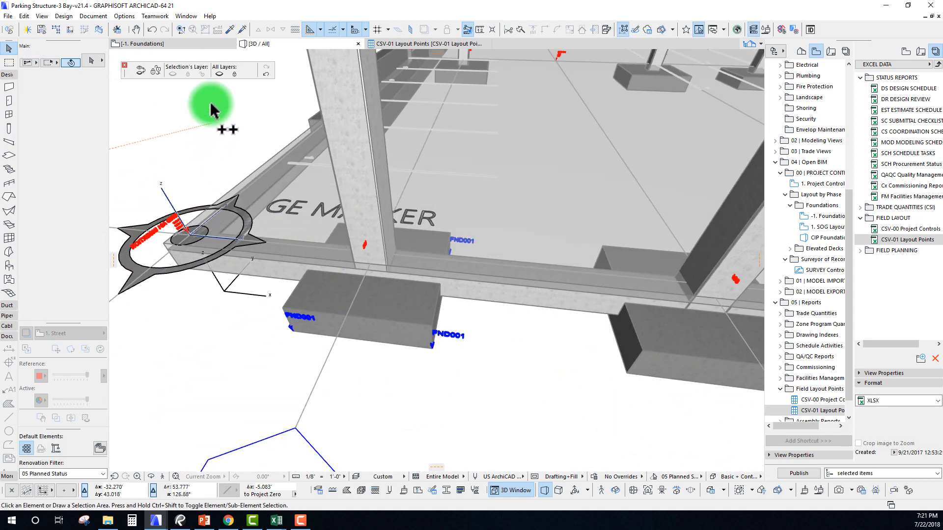
Switch the 3D view to wireframe and select the FND001 point at the first footing's outer corner facing the next footing
middle_click_drag(452, 242, 448, 266)
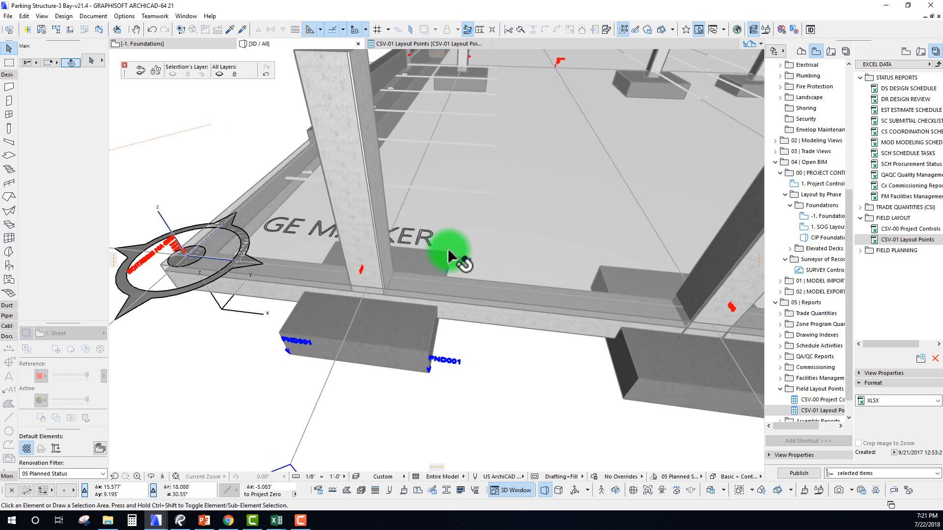
scroll(446, 254, "up", 10)
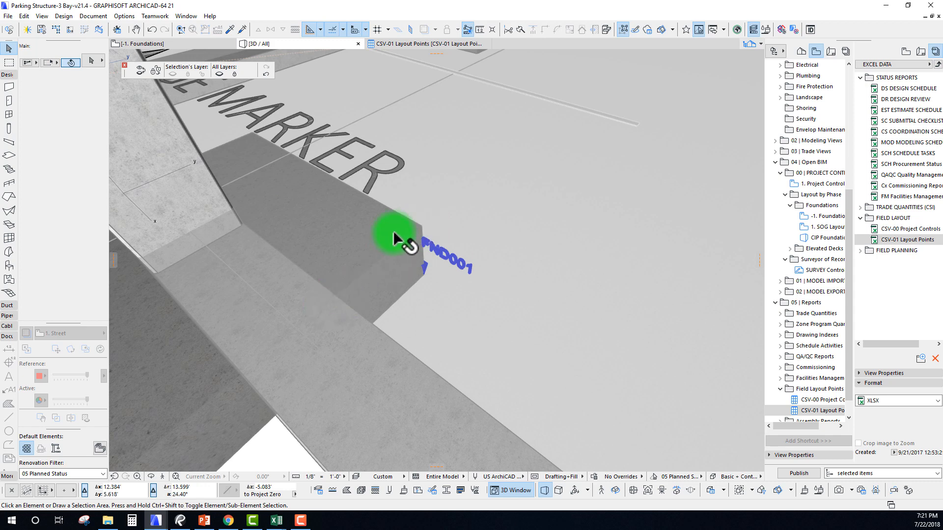
middle_click_drag(422, 225, 326, 248, "shift")
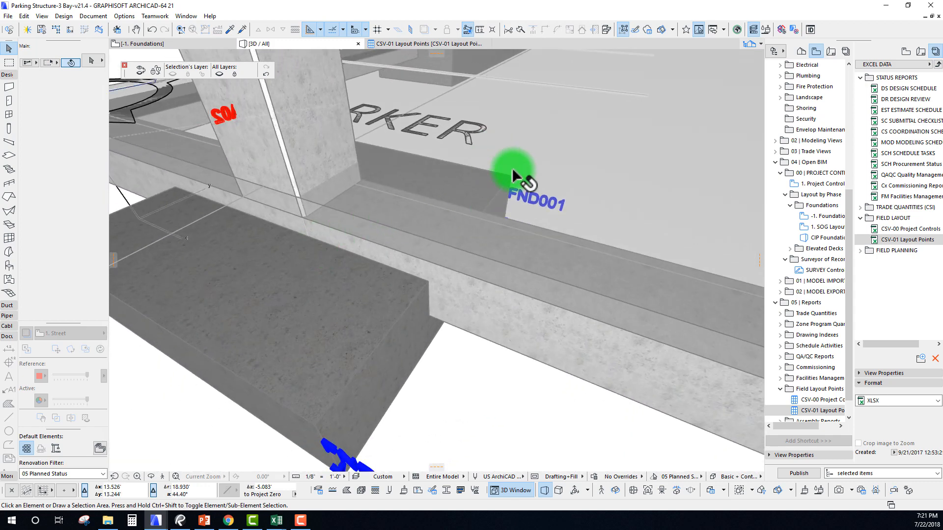
scroll(510, 180, "down", 7)
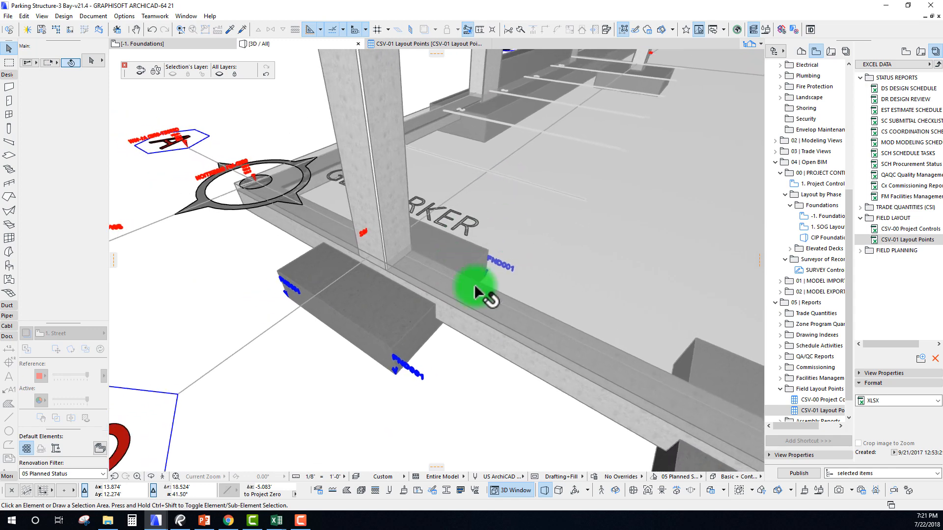
scroll(477, 292, "up", 1)
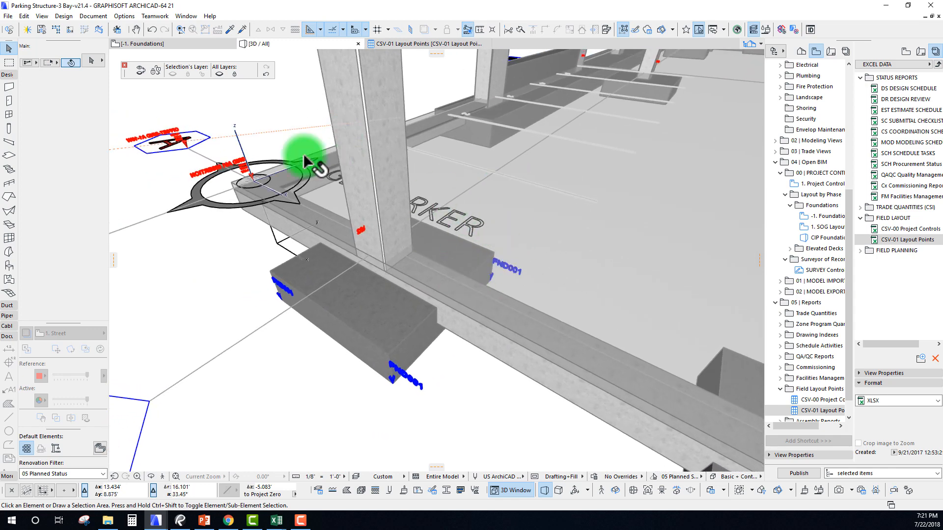
middle_click_drag(500, 285, 475, 284, "shift")
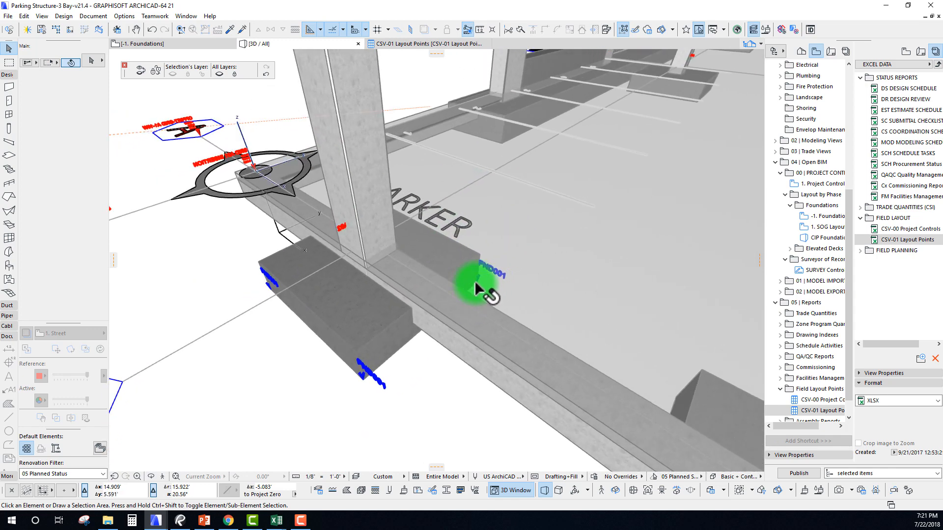
right_click(250, 91)
mouse_move(298, 100)
left_click(414, 262)
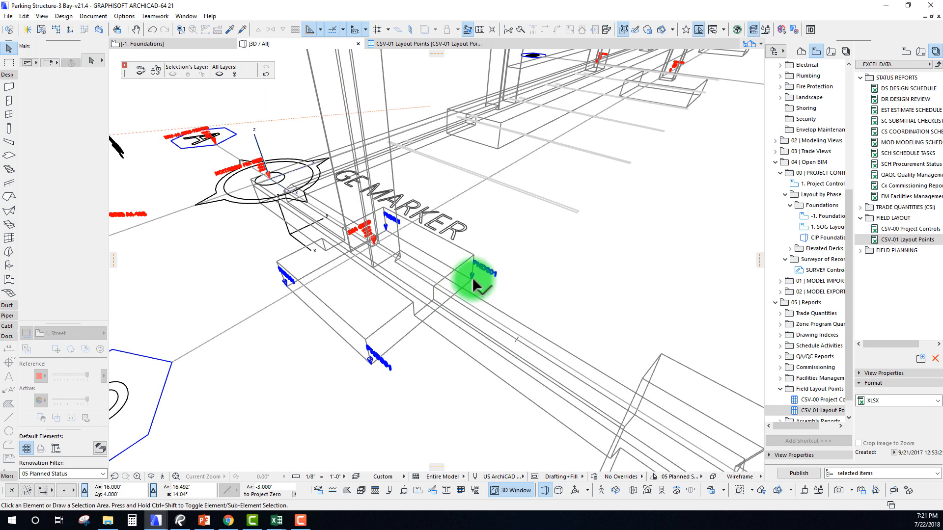
mouse_move(638, 351)
middle_mouse_down("shift")
mouse_move(652, 356)
mouse_move(658, 335)
mouse_move(488, 341)
mouse_move(380, 374)
mouse_move(378, 366)
mouse_move(476, 314)
mouse_move(339, 335)
middle_mouse_up("shift")
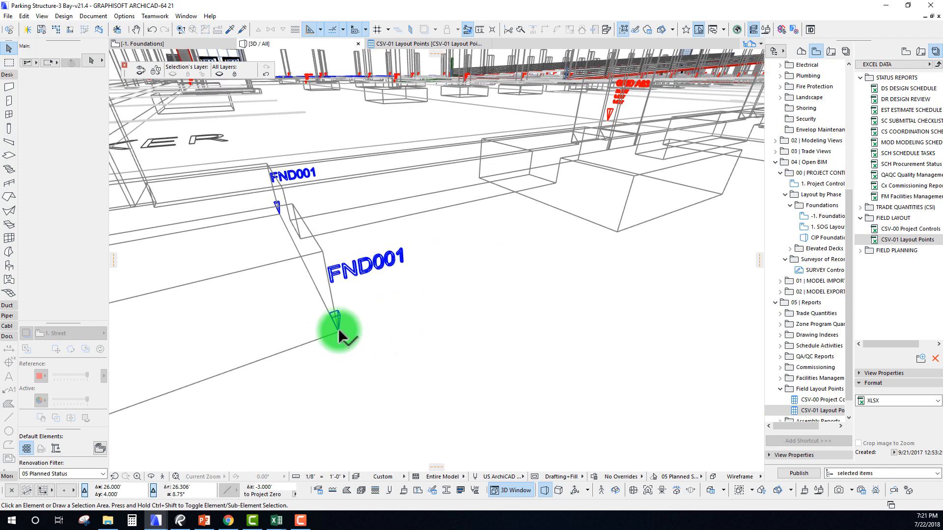
left_click(339, 335)
right_click(339, 333)
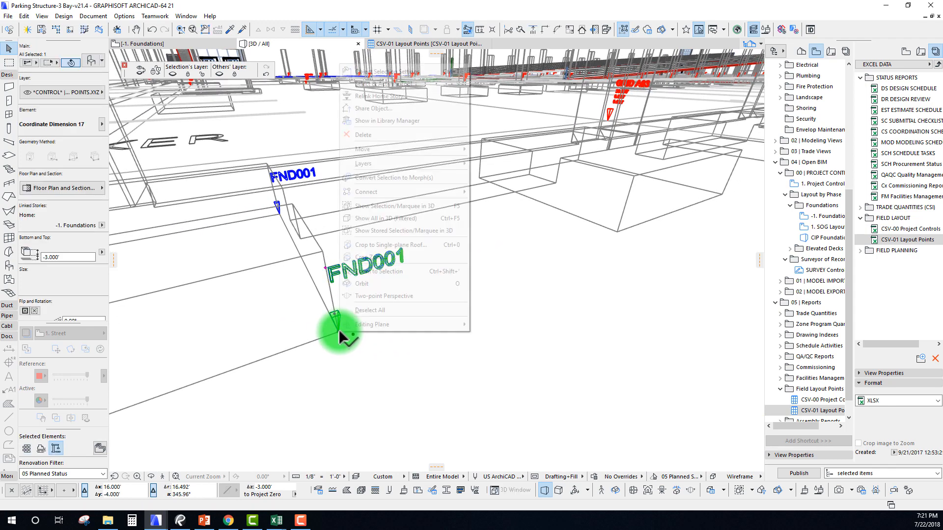
mouse_move(405, 149)
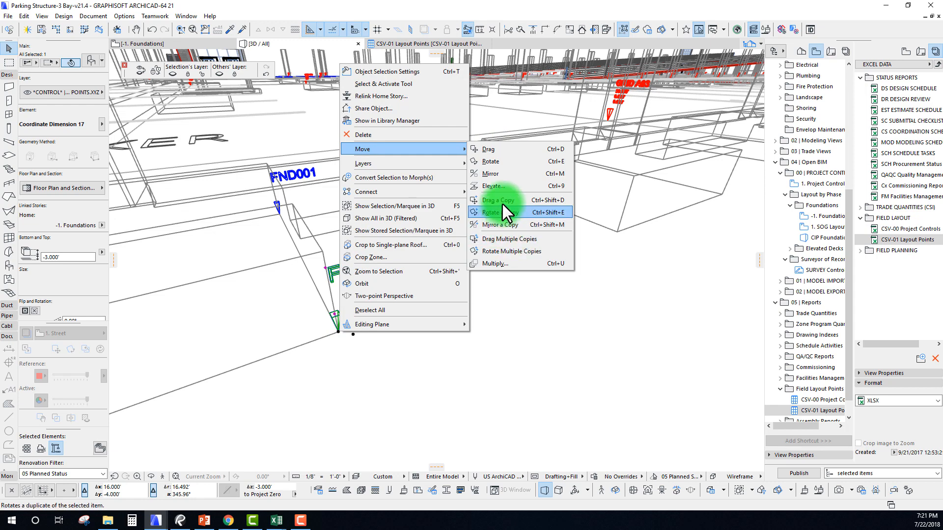
left_click(510, 239)
scroll(403, 344, "up", 4)
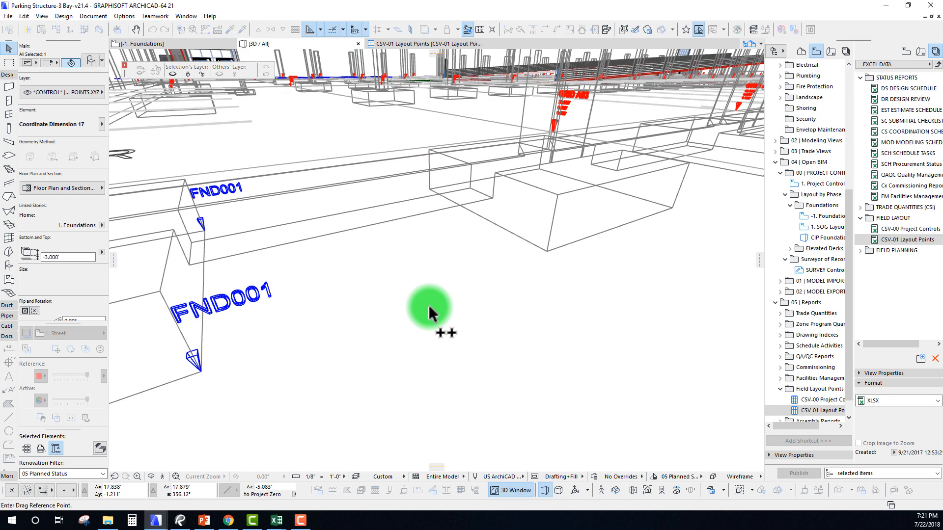
left_click(512, 266)
middle_click_drag(470, 289, 479, 314, "shift")
key("Escape")
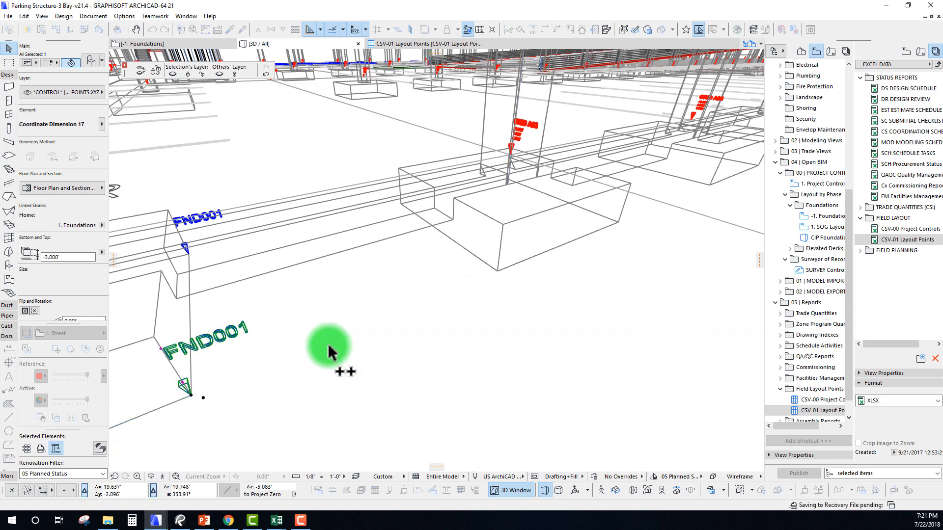
Start dragging multiple copies of the selected FND001 point toward the next footing, using its marker tip as the reference point
mouse_move(318, 350)
middle_mouse_down()
mouse_move(343, 342)
mouse_move(331, 346)
middle_mouse_up()
right_click(420, 365)
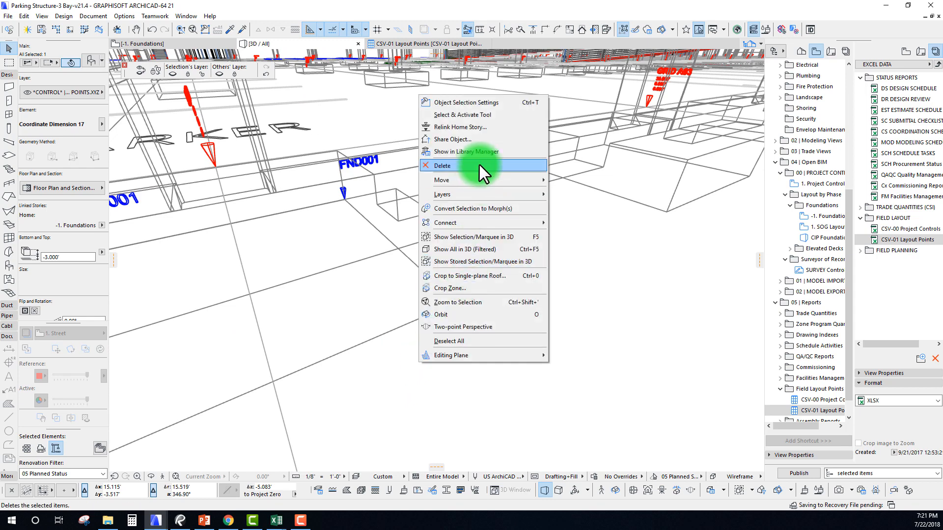
mouse_move(535, 179)
left_click(589, 227)
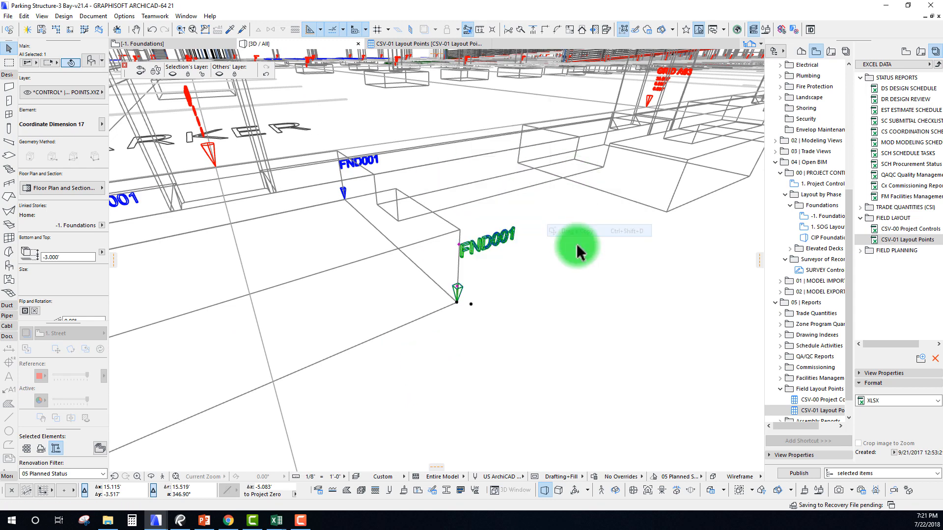
right_click(444, 335)
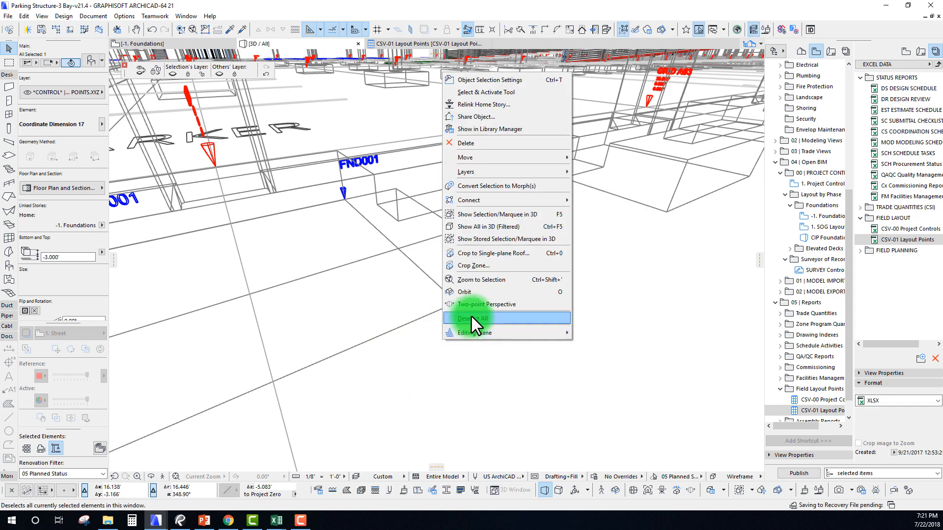
mouse_move(528, 160)
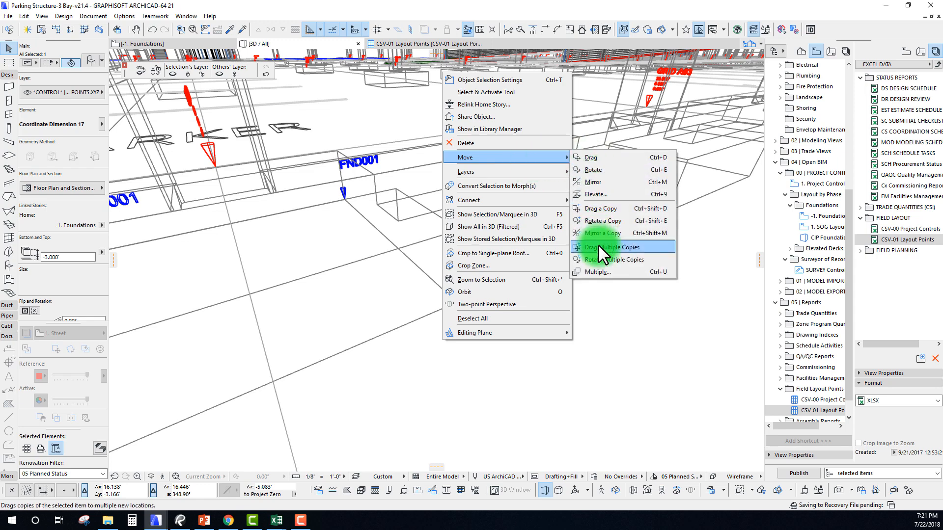
left_click(599, 246)
left_click(457, 303)
Place copies of FND001 at the four bottom corners of the grid A03 footing and finish the multiple-copy command
middle_click_drag(619, 275, 558, 276)
left_click(541, 259)
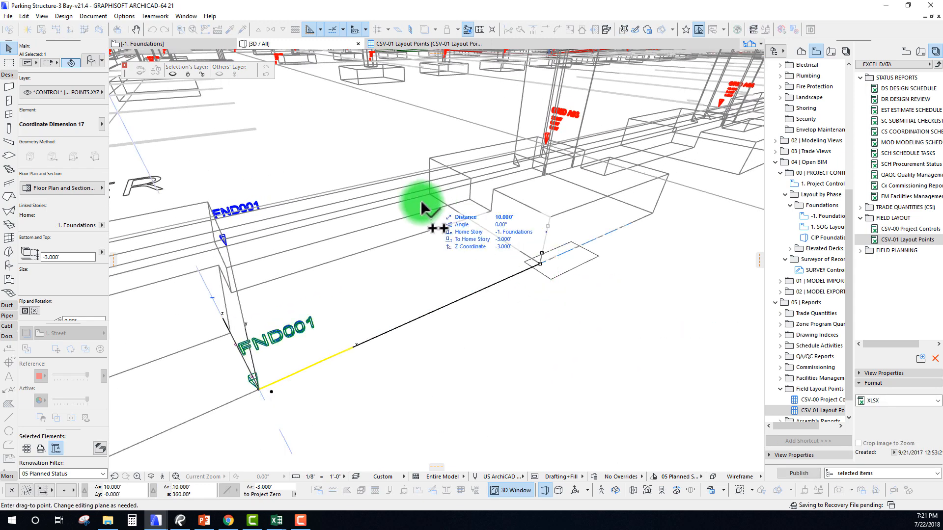
scroll(426, 201, "up", 3)
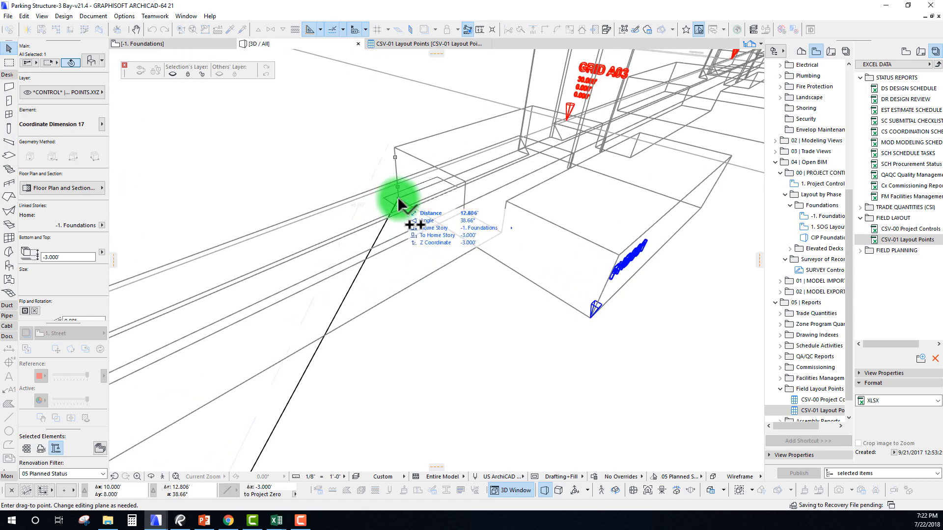
left_click(398, 199)
middle_click_drag(470, 170, 422, 205, "shift")
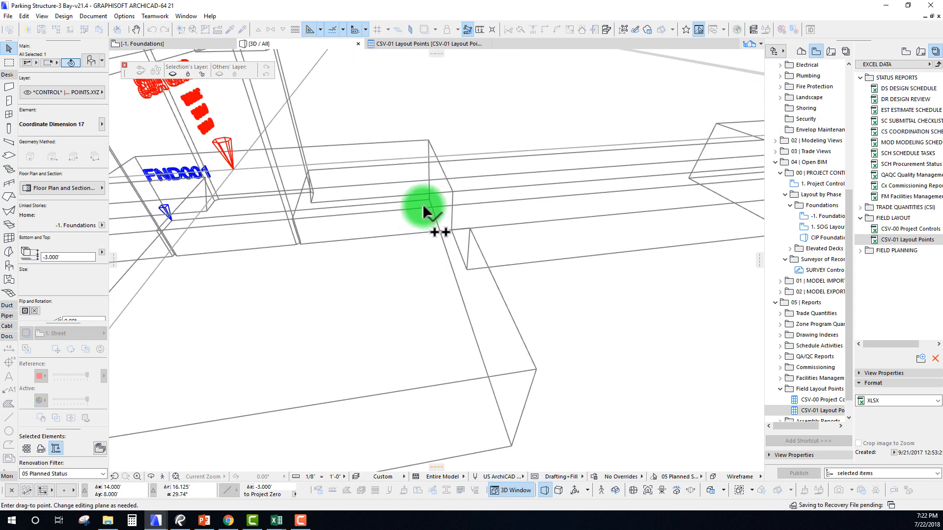
left_click(429, 200)
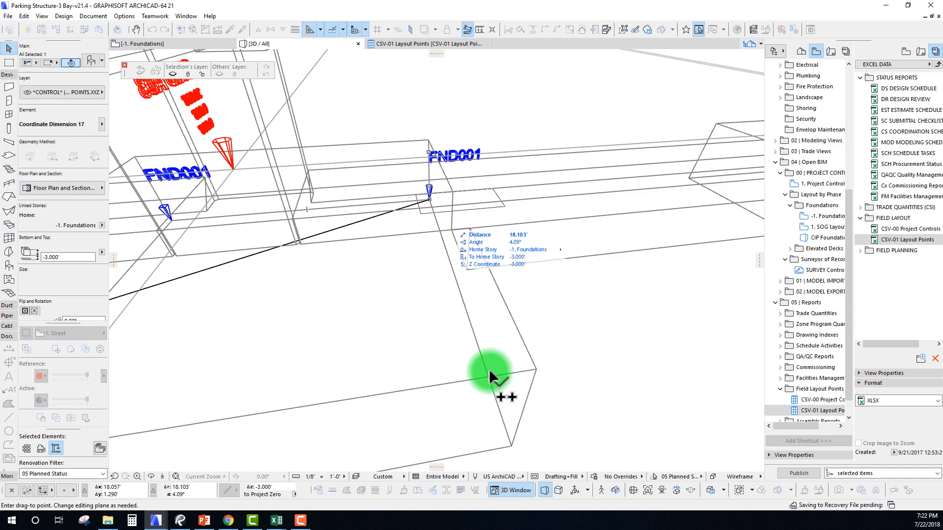
left_click(511, 444)
scroll(434, 297, "down", 3)
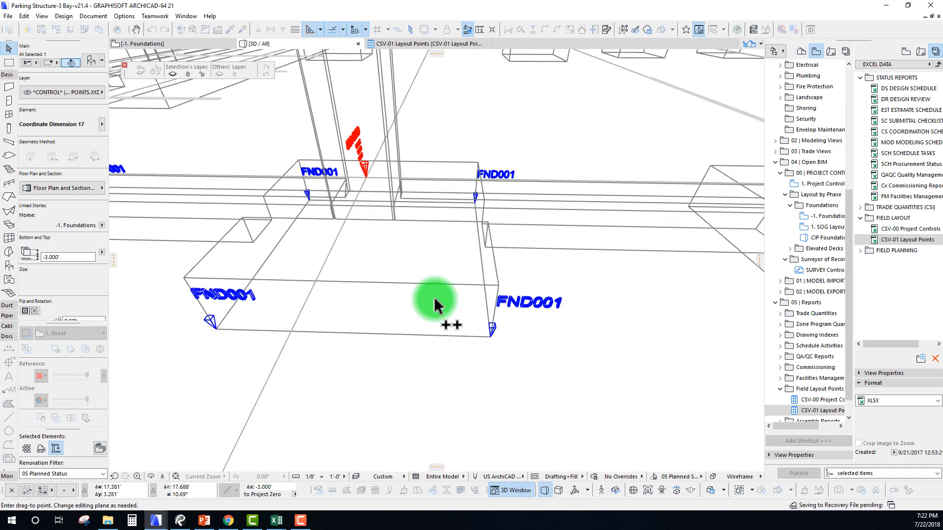
mouse_move(434, 297)
middle_mouse_down("shift")
mouse_move(444, 221)
mouse_move(616, 272)
mouse_move(505, 259)
middle_mouse_up("shift")
scroll(444, 221, "down", 3)
scroll(456, 255, "up", 6)
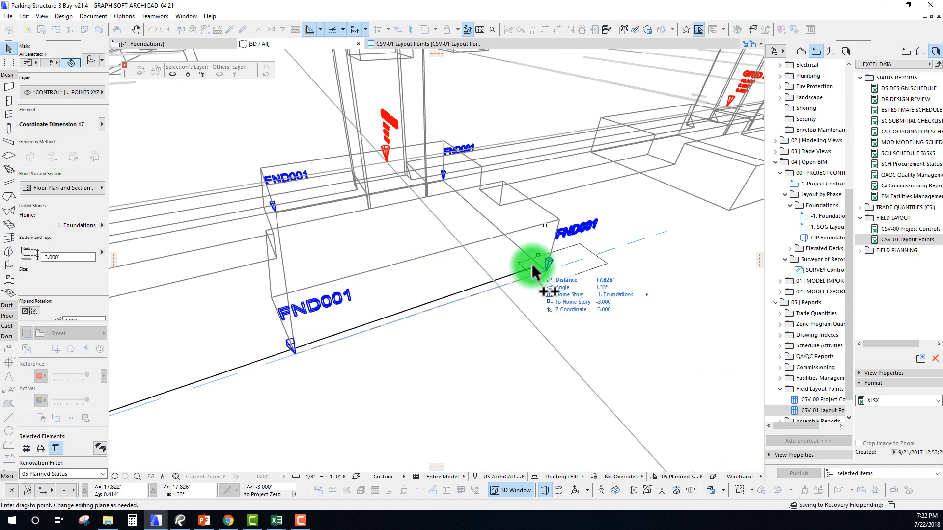
left_click(546, 264)
left_click(547, 271)
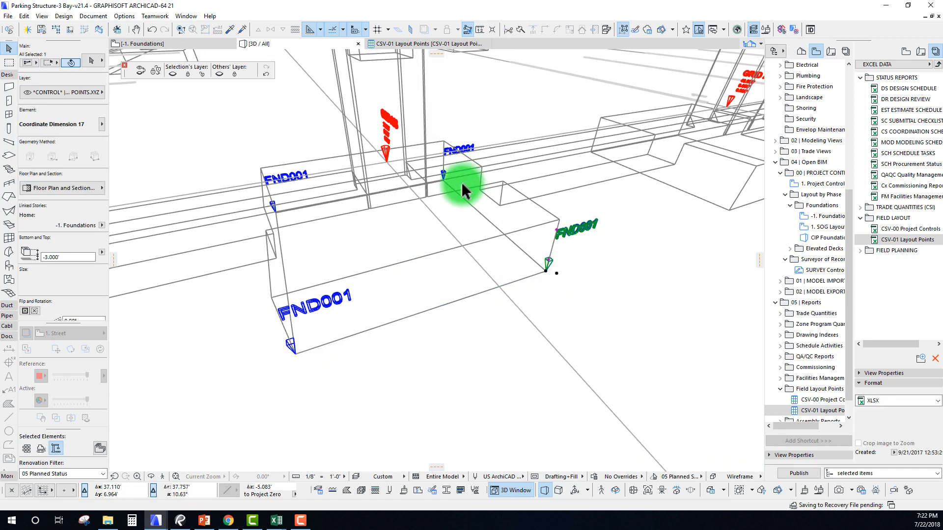
Select all four FND001 points on the grid A03 footing and drag a copy of them onto the footing at grid line 4
middle_click_drag(444, 180, 452, 183, "shift")
left_click(550, 252)
left_click(569, 270)
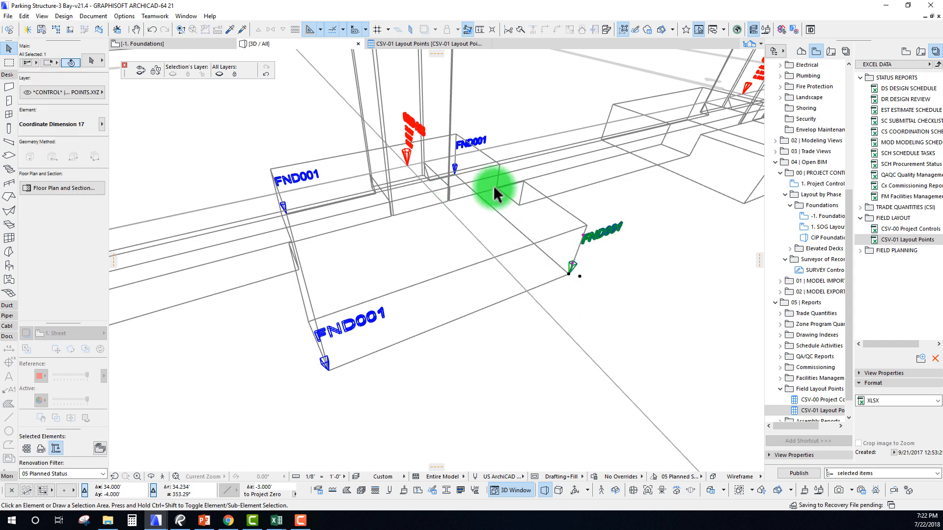
left_click(455, 139, "shift")
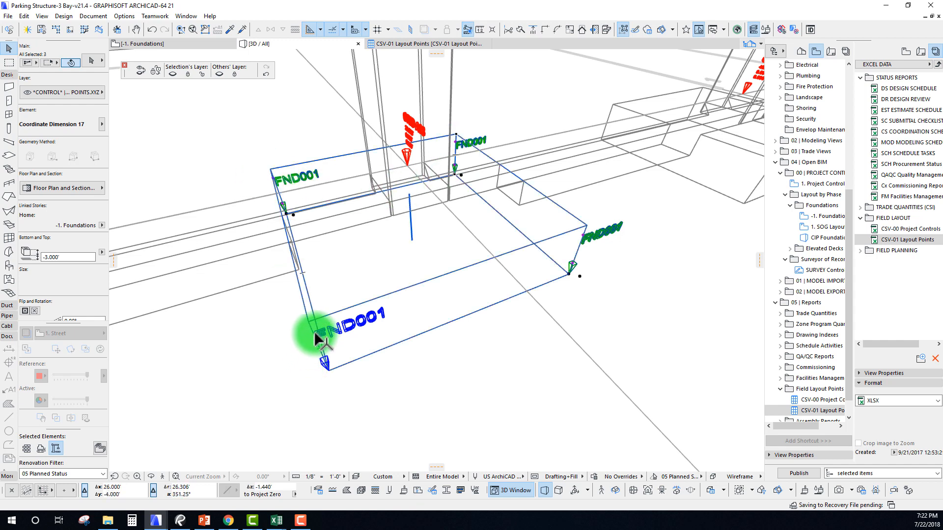
scroll(361, 351, "down", 2)
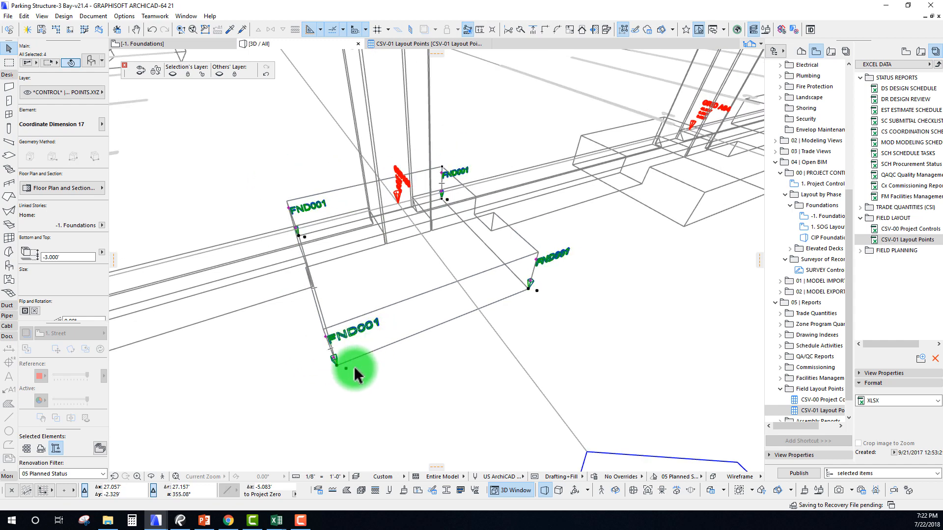
key("ctrl+d")
middle_click_drag(650, 355, 378, 417)
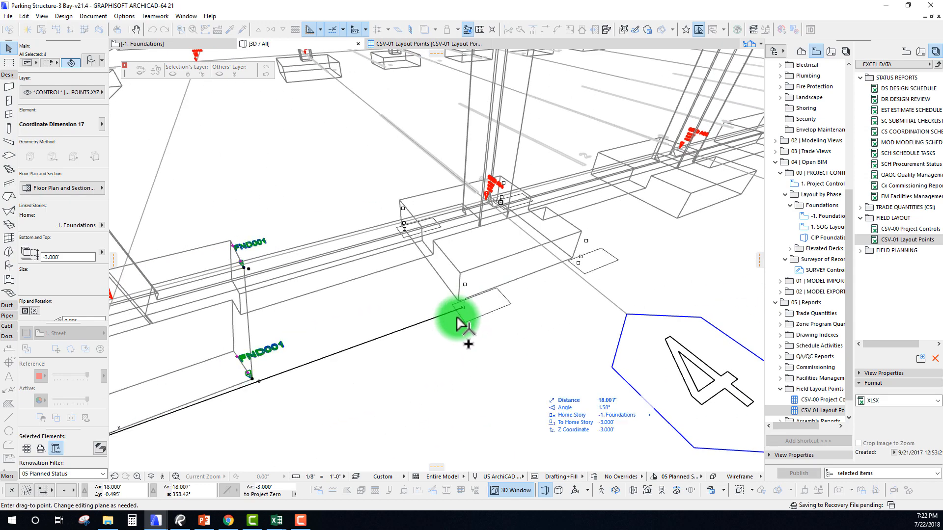
left_click(456, 299)
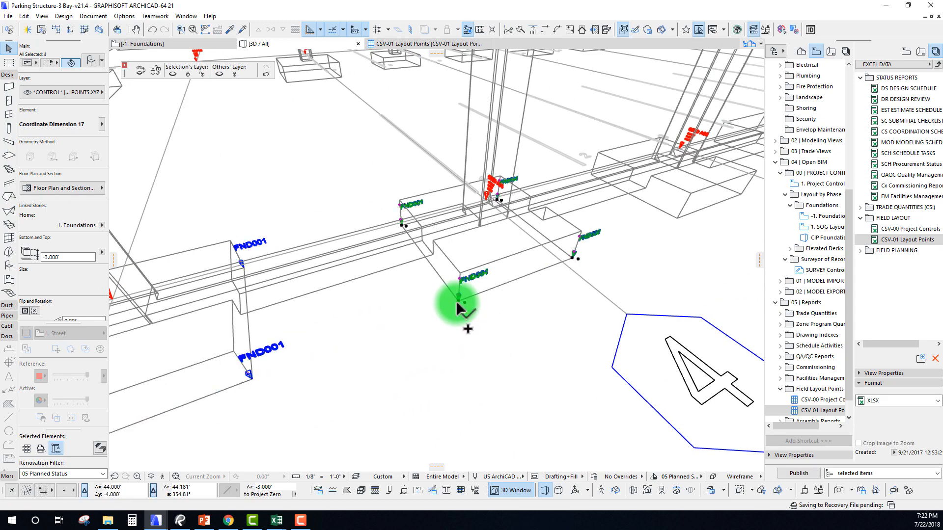
Drag a copy of the four selected points from the grid 4 footing onto the footing at grid line 5
scroll(529, 280, "down", 5)
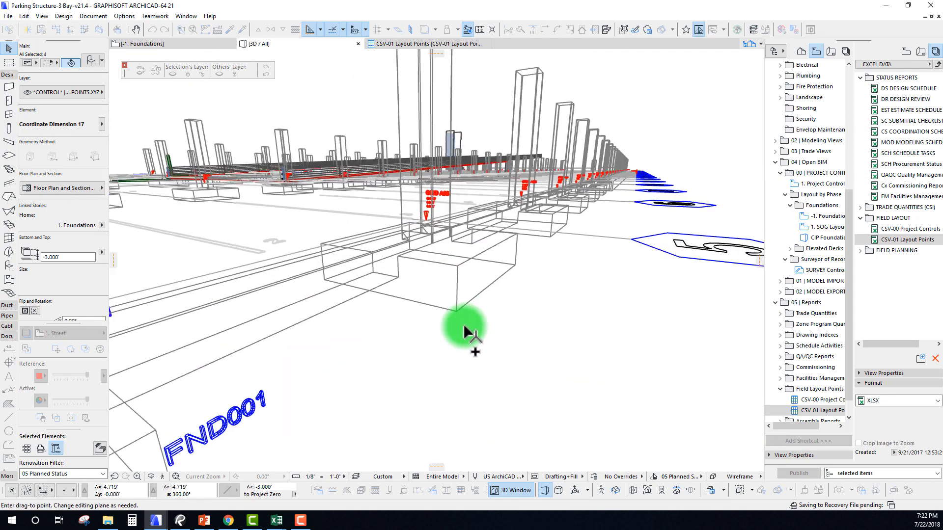
key("ctrl+shift+d")
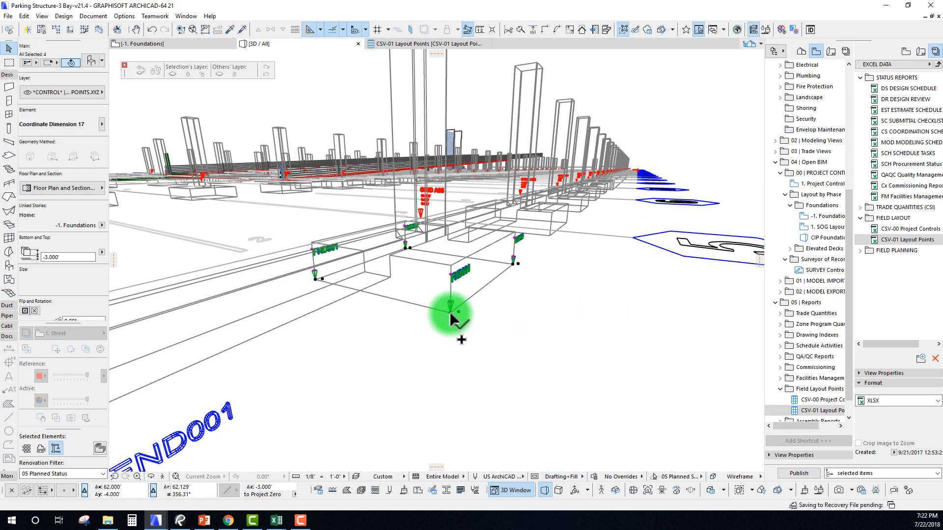
left_click(450, 313)
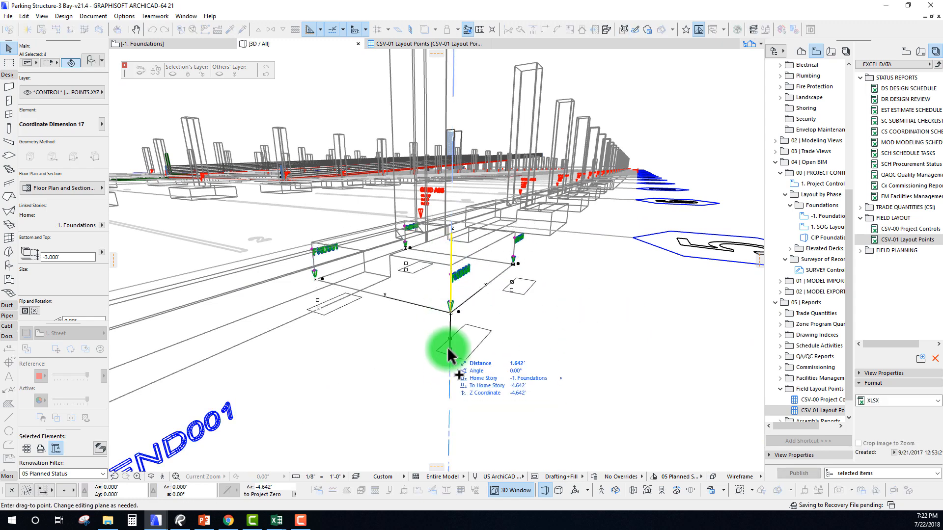
key("Escape")
Start multiplying the four points by Drag with Increment and Spread, using the corner of grid bubble 5 as the reference point
middle_click_drag(547, 315, 489, 359)
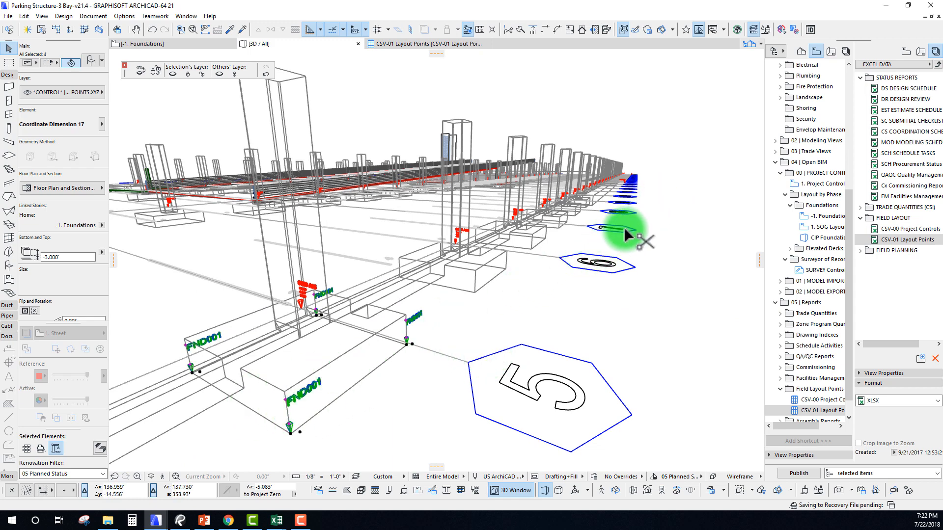
key("ctrl+u")
left_click_drag(384, 123, 329, 107)
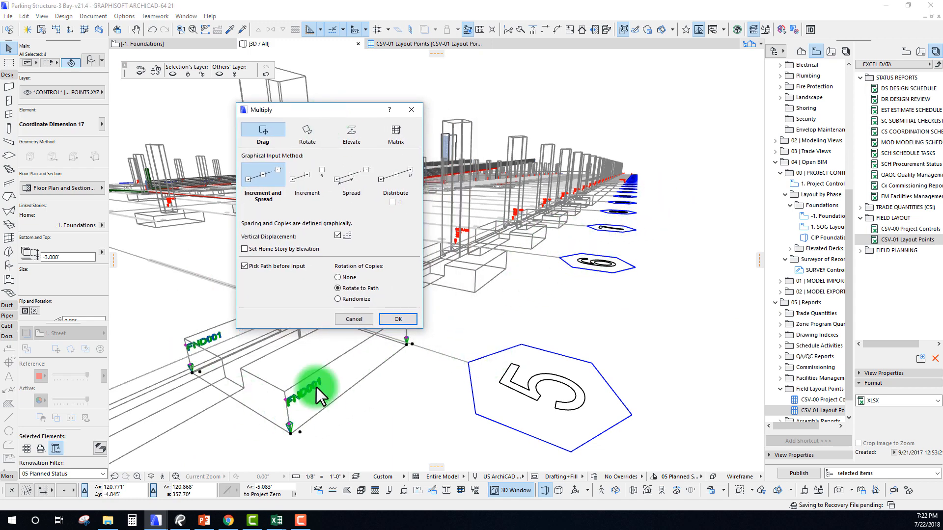
left_click(396, 319)
left_click(469, 362)
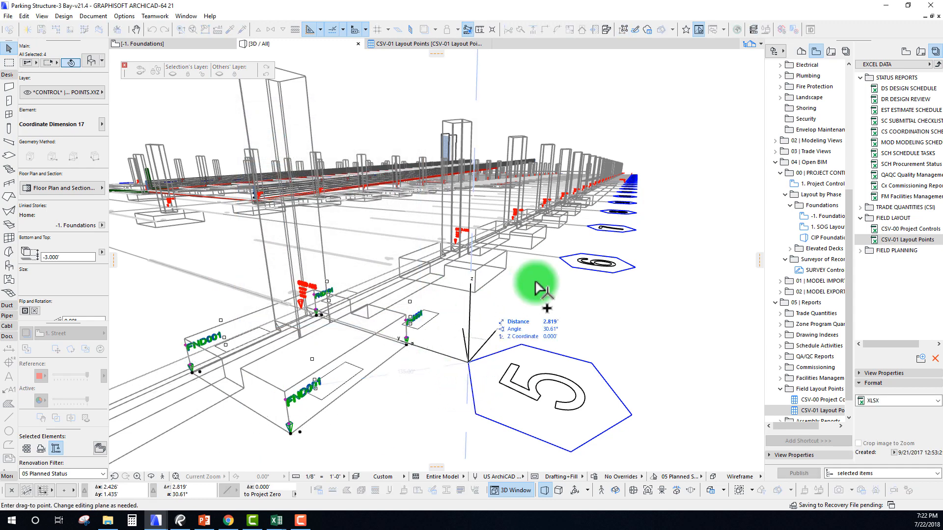
Define an 18' increment to the grid 6 bubble and spread the copies along the footings as far as grid line 10
middle_click_drag(536, 286, 487, 337, "shift")
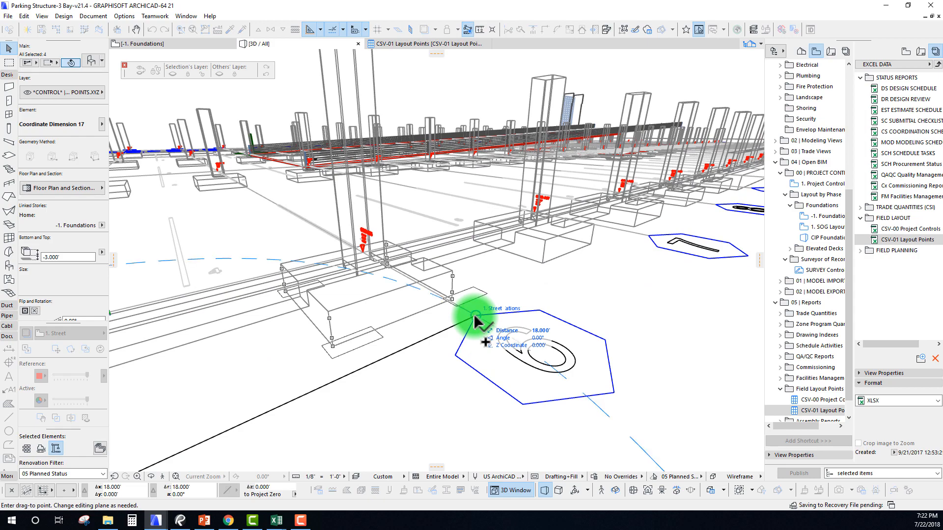
middle_click_drag(590, 301, 336, 302, "shift")
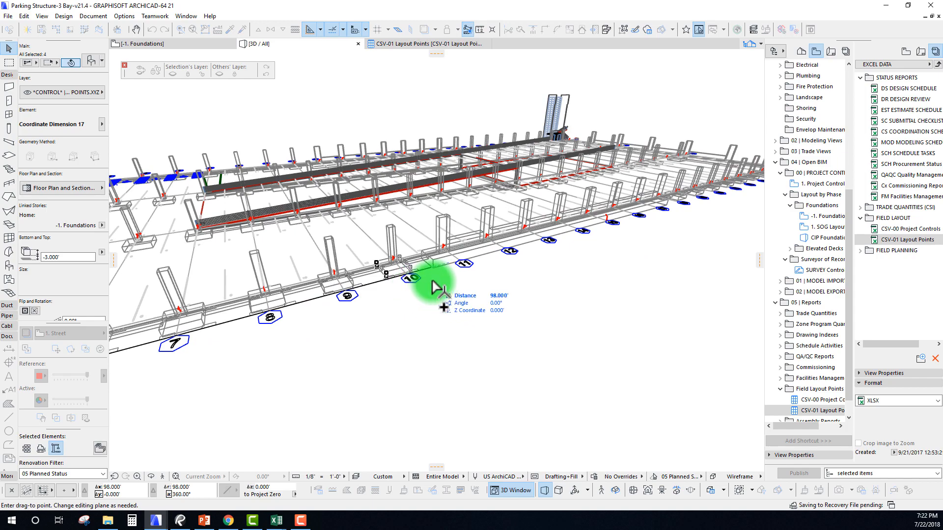
middle_click_drag(429, 263, 309, 269, "shift")
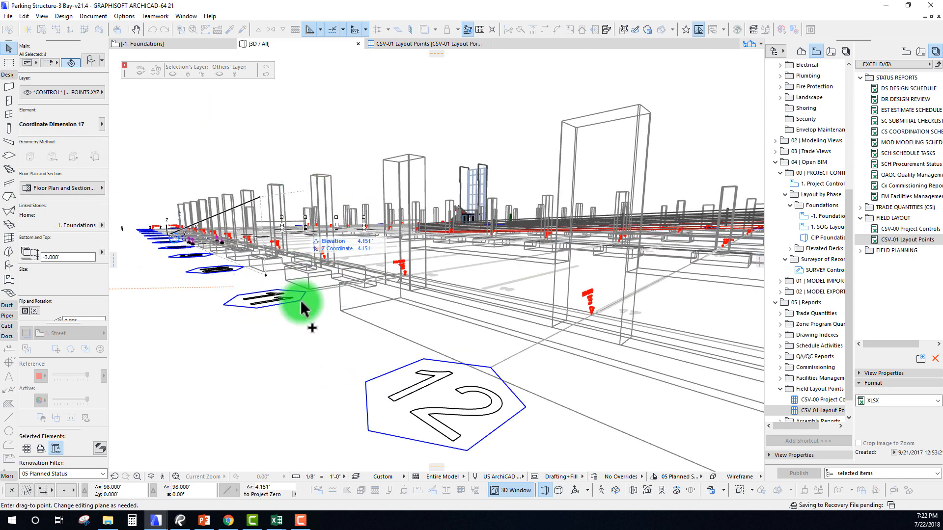
middle_click_drag(300, 303, 315, 339, "shift")
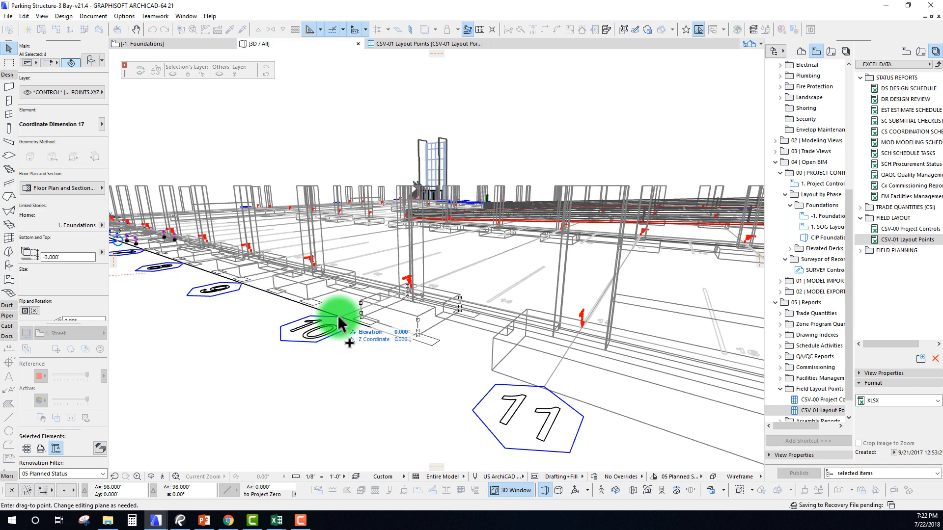
left_click(344, 325)
Copy the FND001 point nearest grid 11 on the grid 10 footing to the long footing's near outer bottom corner at grid 11
scroll(346, 322, "up", 8)
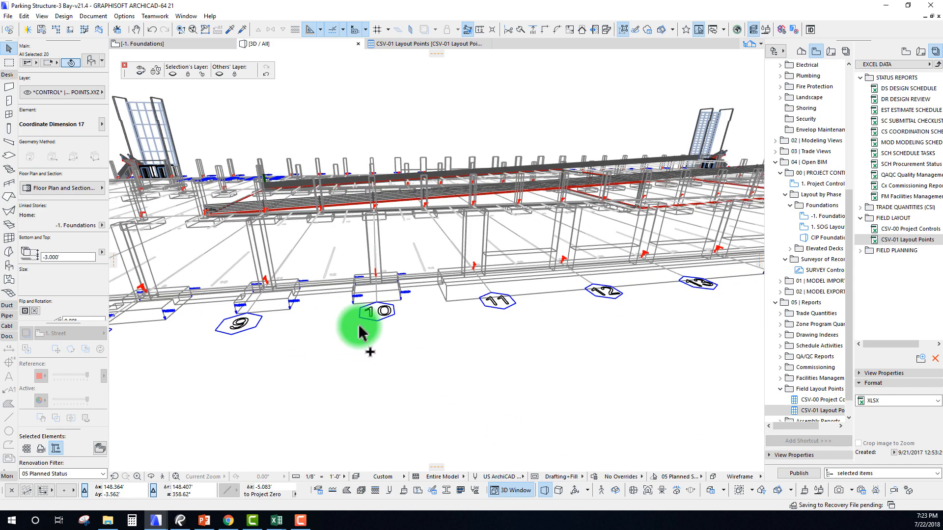
left_click(352, 299)
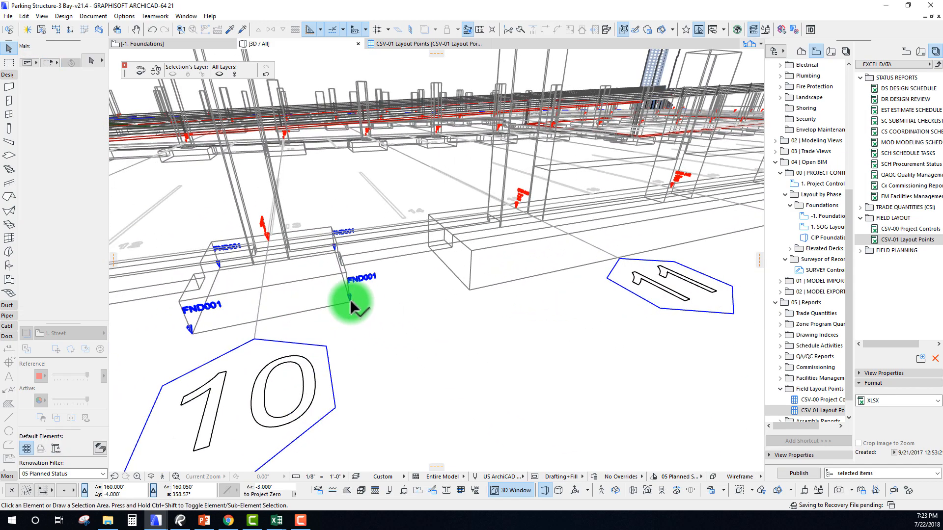
left_click(348, 283)
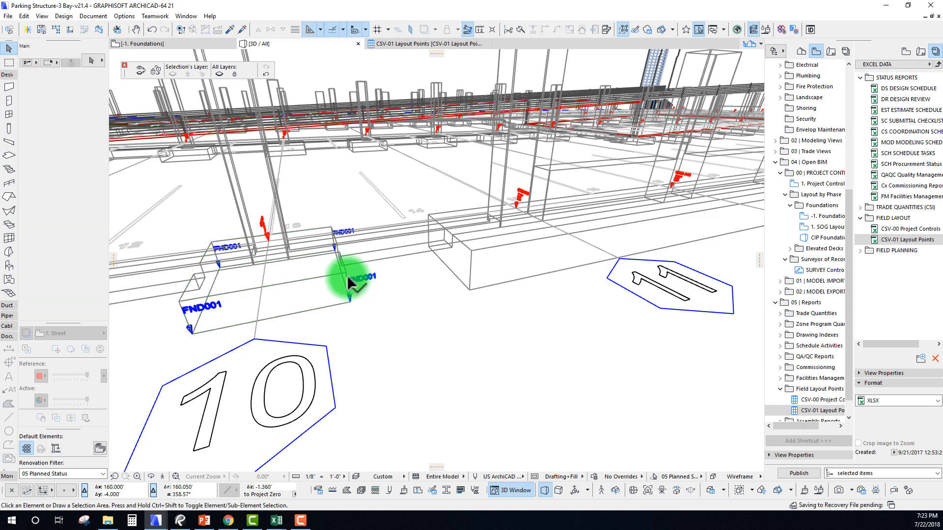
left_click(349, 301)
left_click(350, 301)
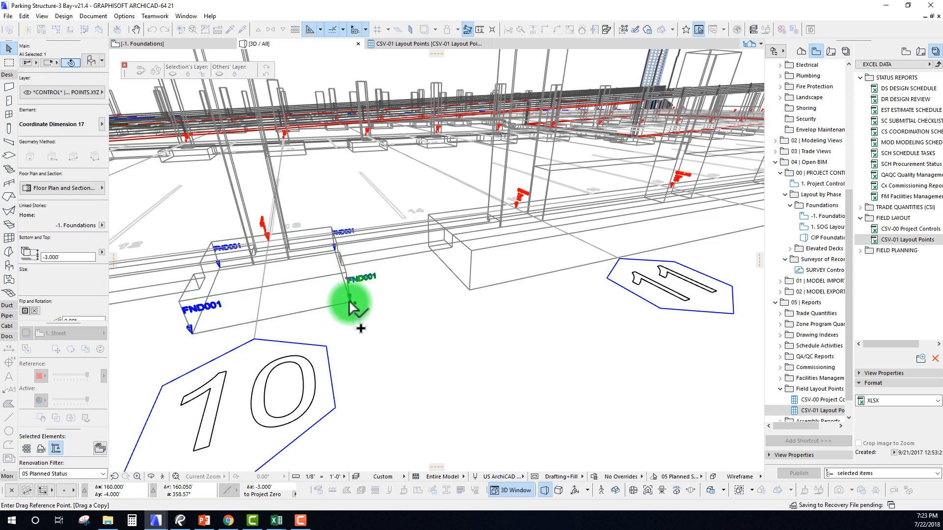
left_click(471, 290)
Drag a copy of that point across to the inner bottom corner at the same end of the long footing
scroll(521, 332, "up", 5)
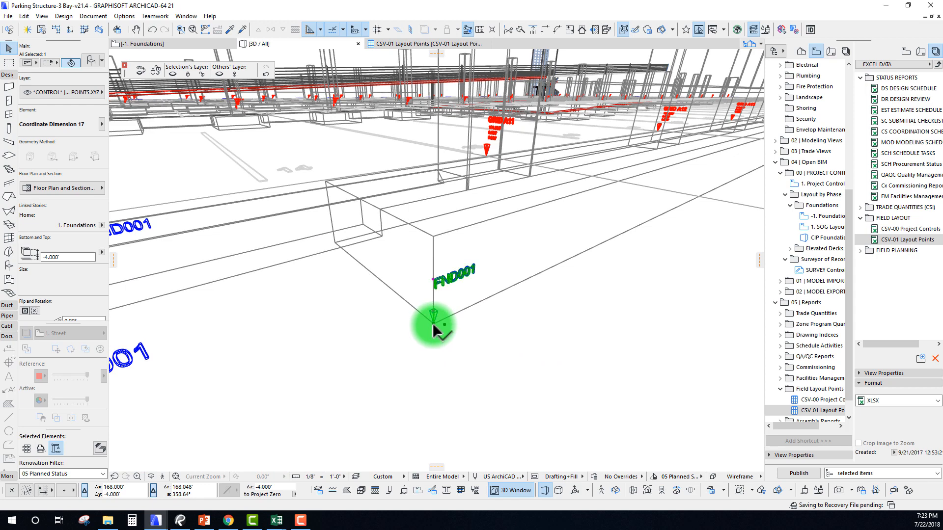
left_click_drag(433, 324, 343, 247)
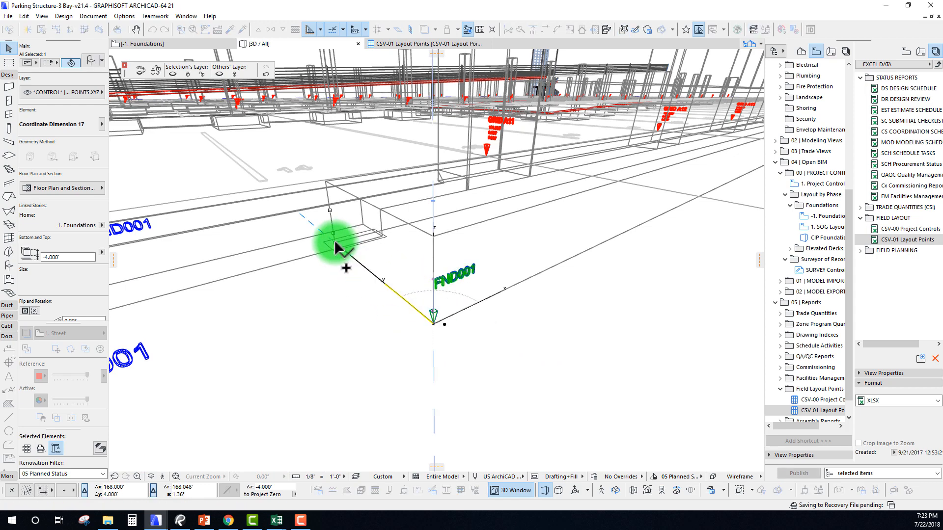
left_click(334, 242, "ctrl")
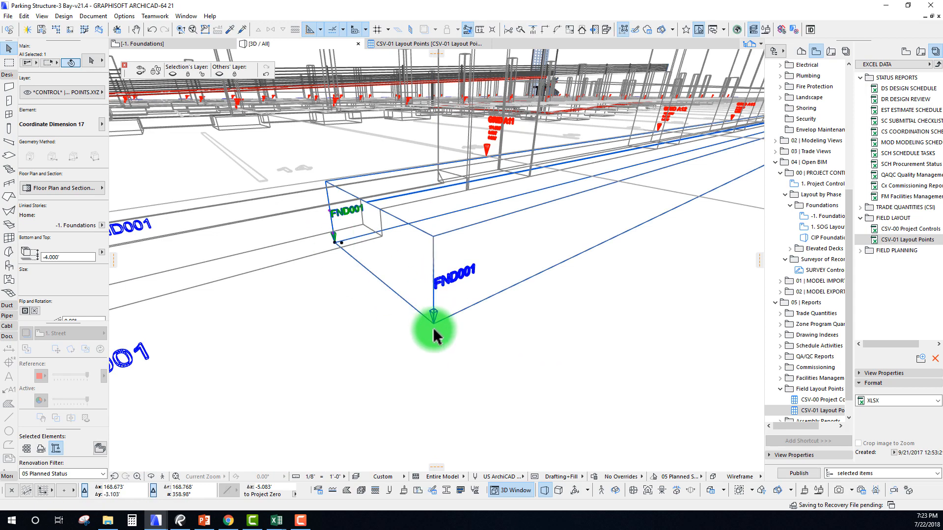
Copy both FND001 points at the grid 11 end of the long footing to its matching bottom corners near grid 18
left_click(431, 279, "shift")
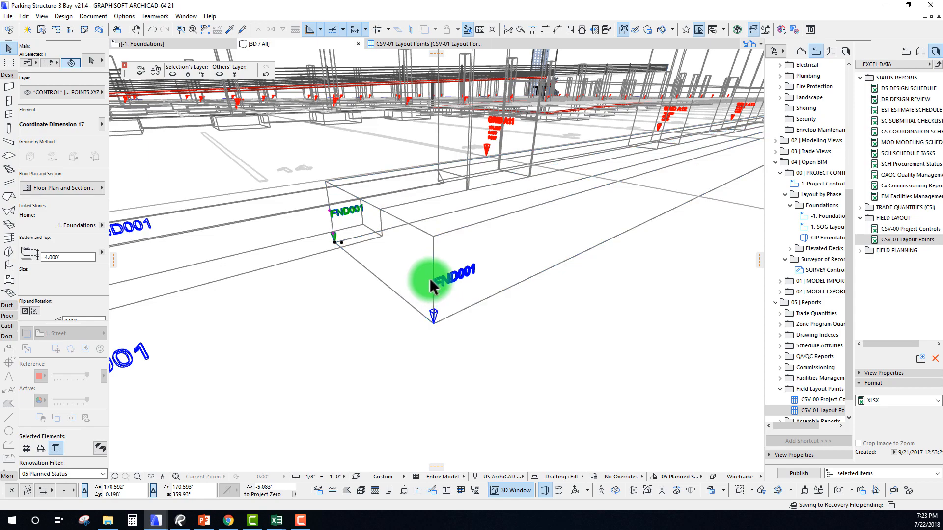
key("ctrl+shift+d")
left_click(433, 324)
scroll(455, 412, "down", 6)
middle_click_drag(516, 375, 274, 329)
scroll(271, 329, "up", 6)
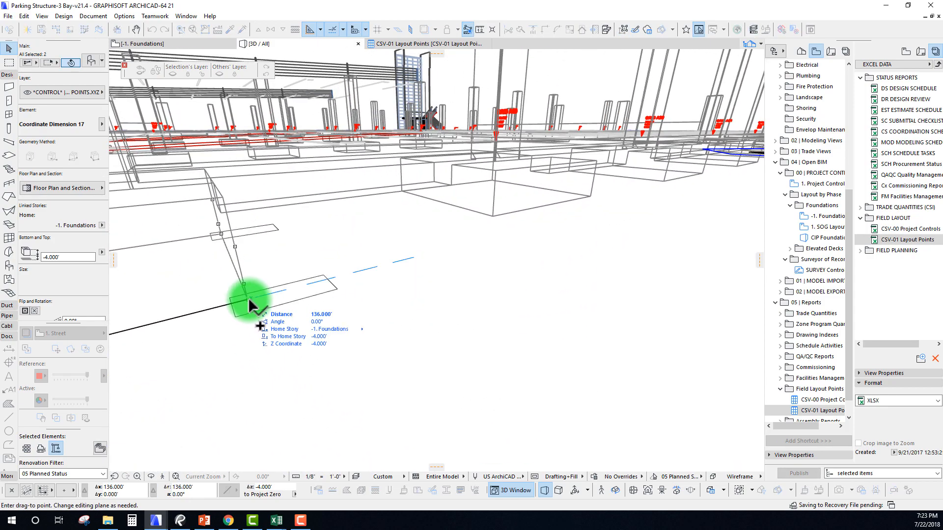
left_click(249, 299)
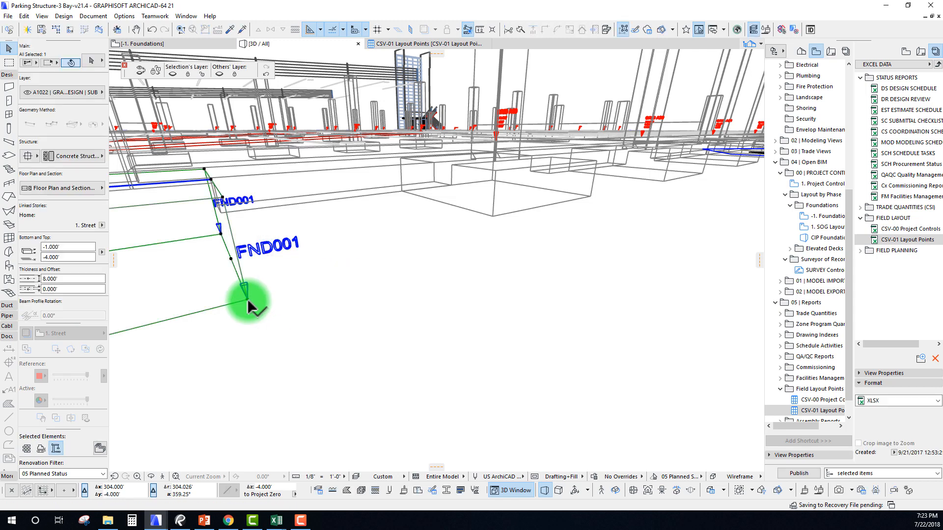
key("Escape")
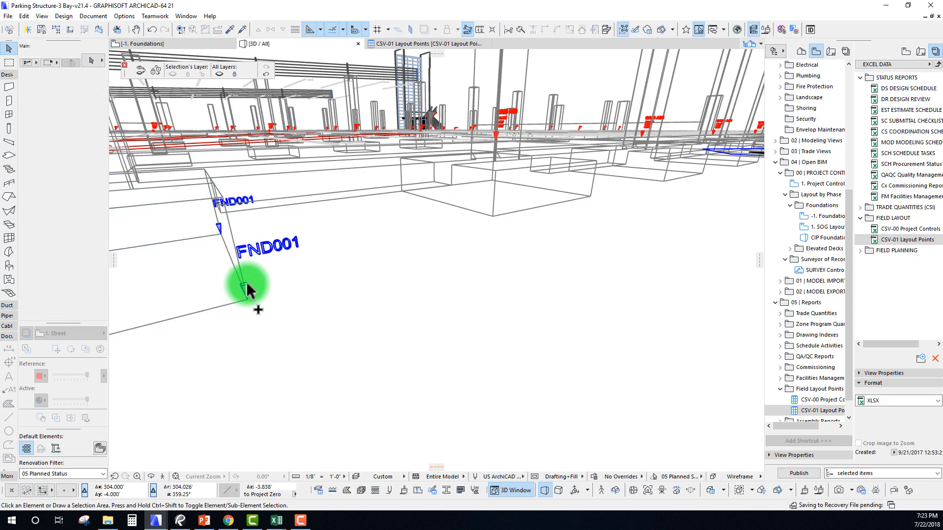
Copy the outer FND001 point from the long footing's end near grid 18 to the nearest outer bottom corner of the grid 19 footing
left_click(244, 284)
key("ctrl+shift+d")
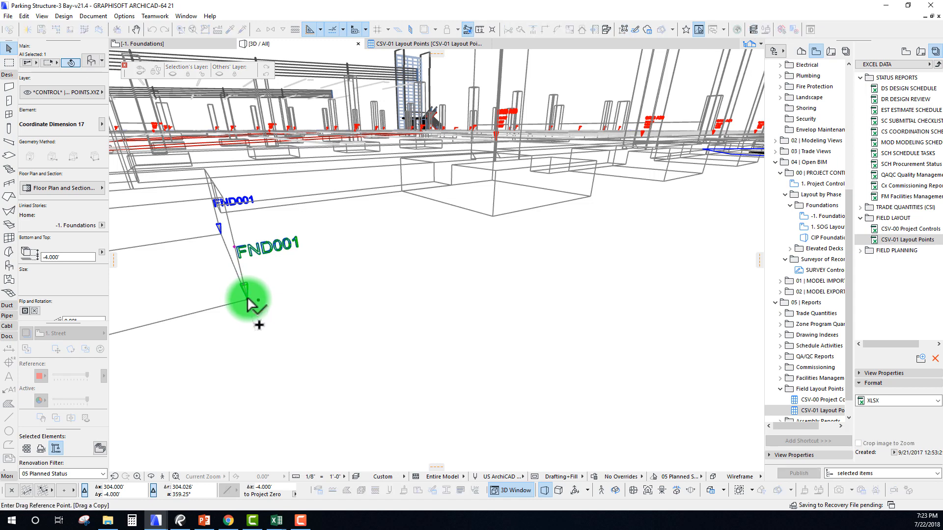
left_click(248, 298)
scroll(489, 226, "down", 1)
scroll(488, 225, "up", 3)
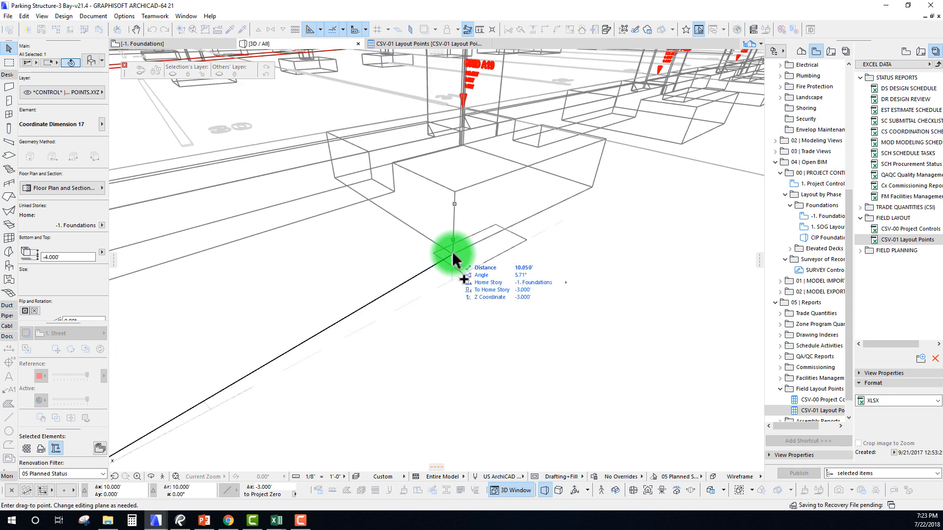
left_click(453, 255)
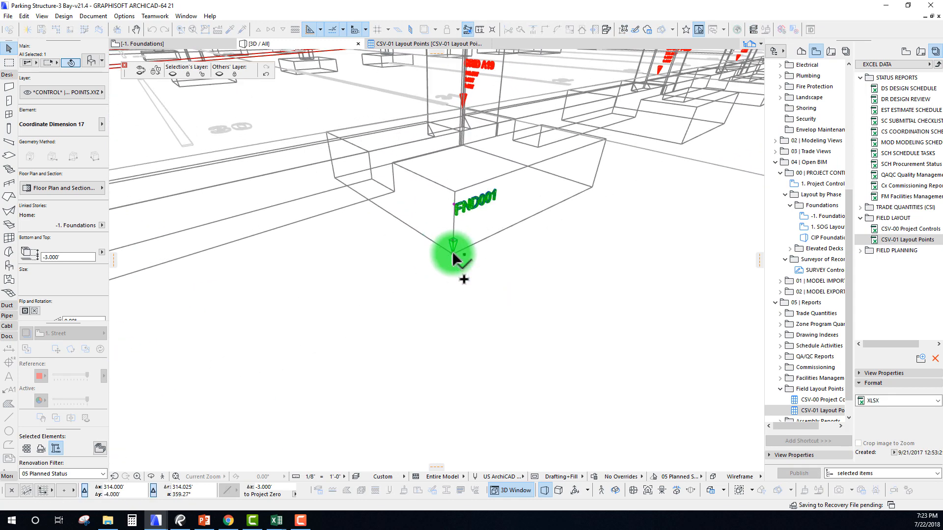
Drag copies of that point to the other three bottom corners of the grid 19 footing
key("ctrl+shift+d")
left_click(335, 178)
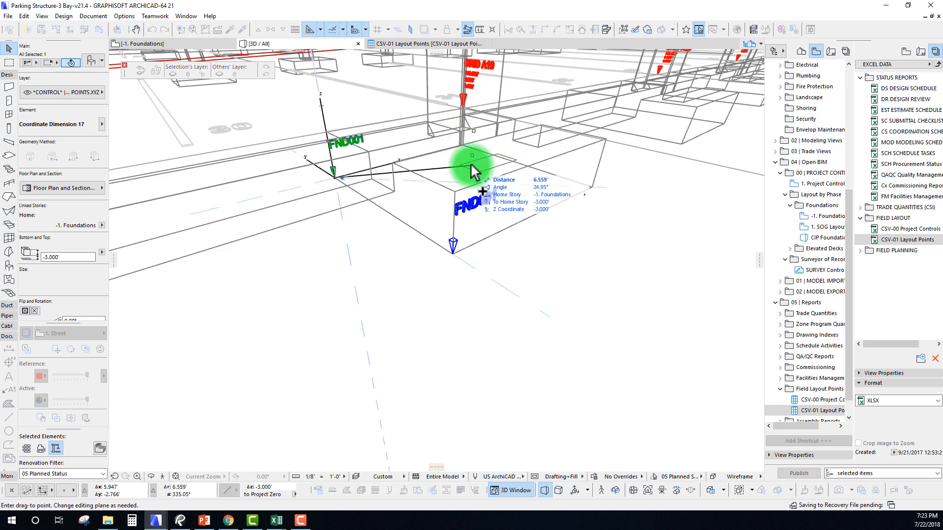
mouse_move(474, 170)
middle_mouse_down("shift")
mouse_move(433, 155)
mouse_move(412, 120)
middle_mouse_up("shift")
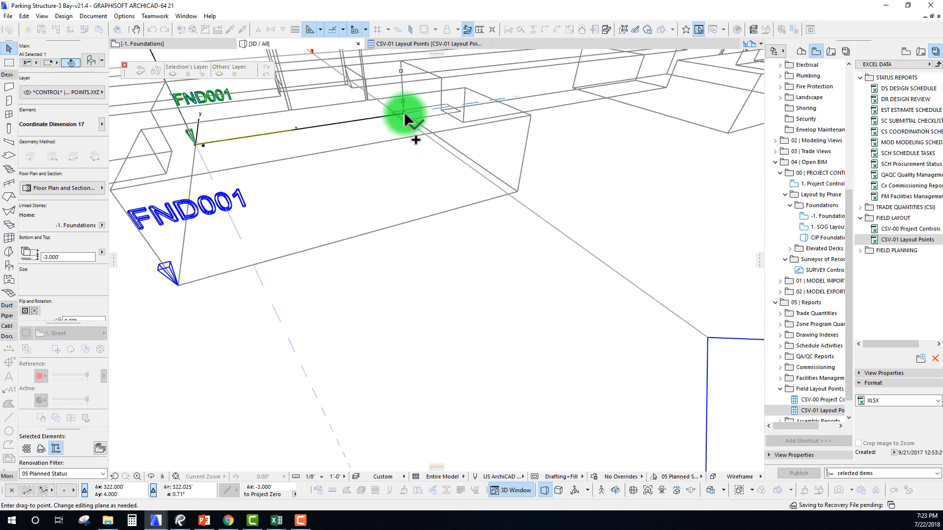
left_click(404, 114)
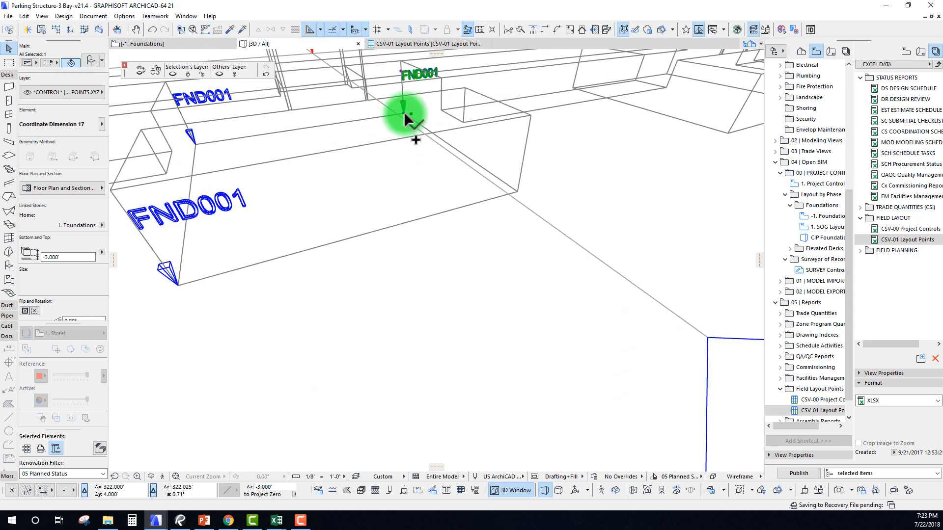
left_click(519, 193)
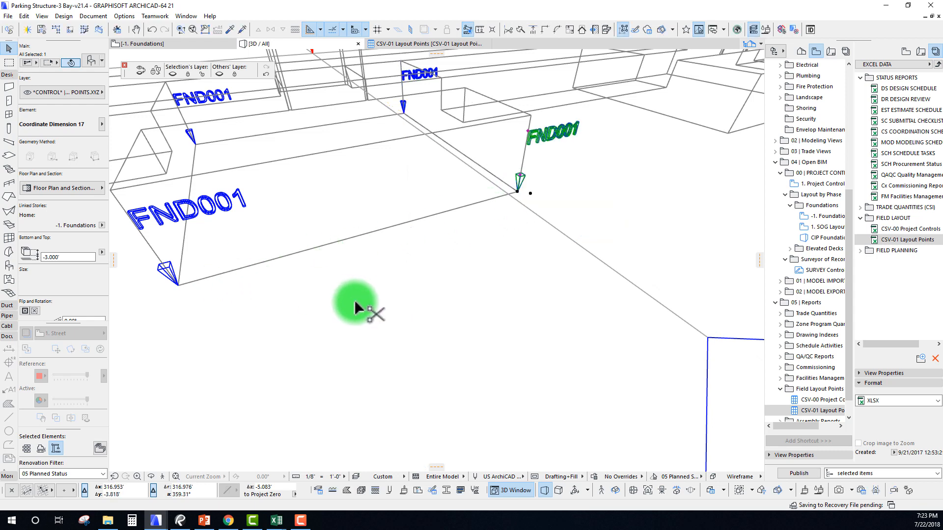
Select the grid 19 footing's four points and start a Drag multiply with Increment and Spread from the corner of grid bubble 19
key("ctrl+z")
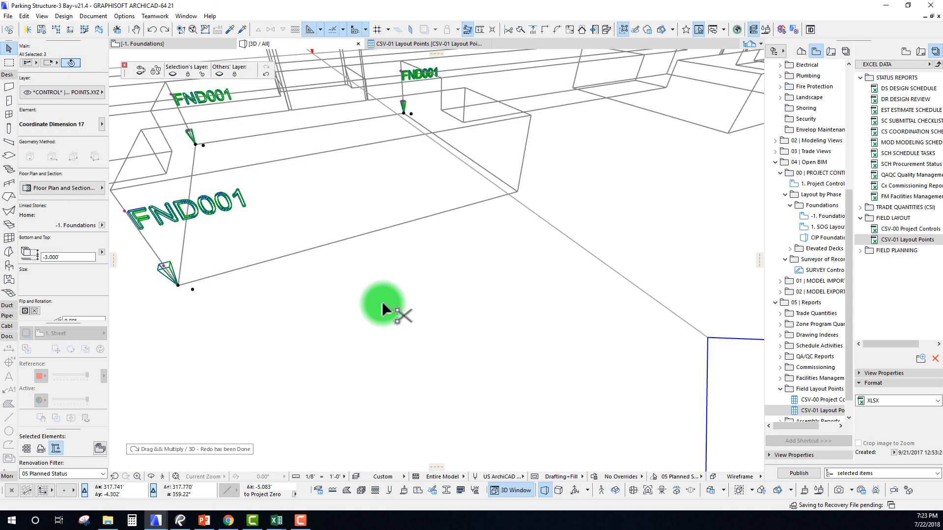
scroll(505, 273, "down", 10)
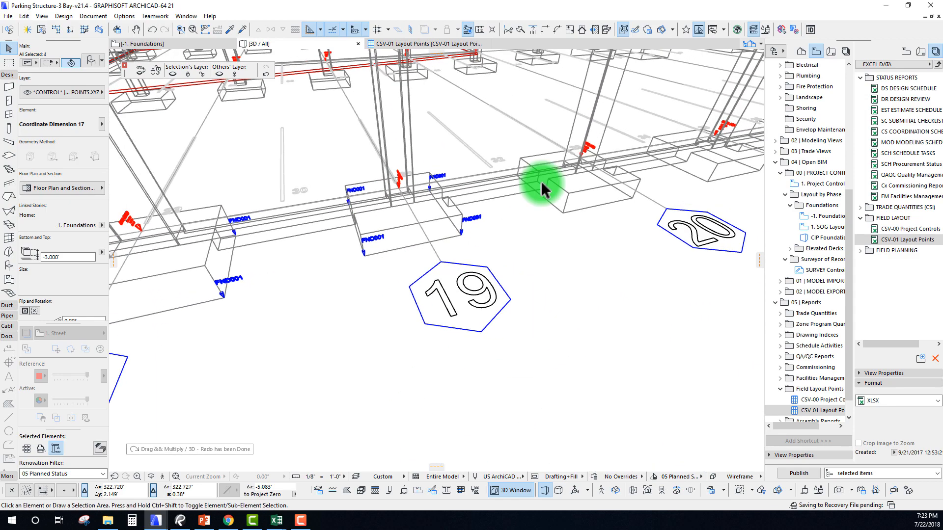
middle_click_drag(517, 156, 439, 266, "shift")
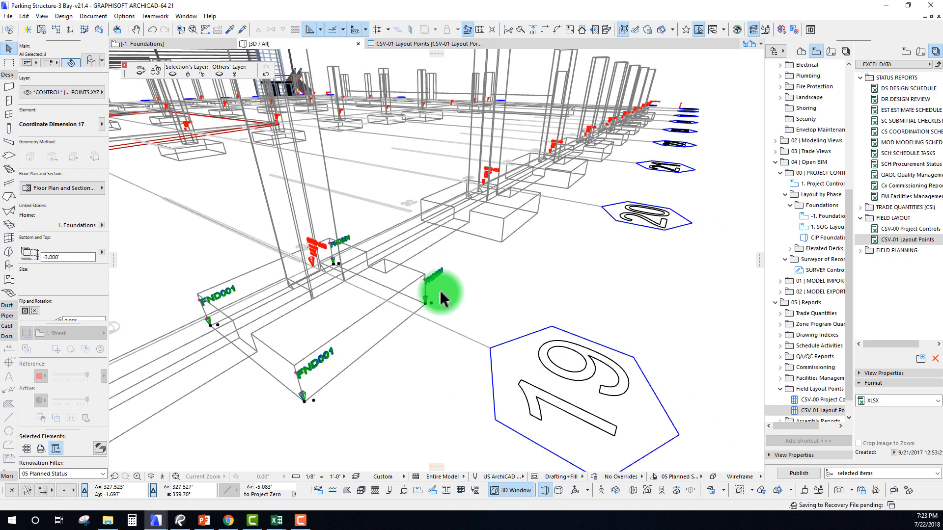
key("ctrl+u")
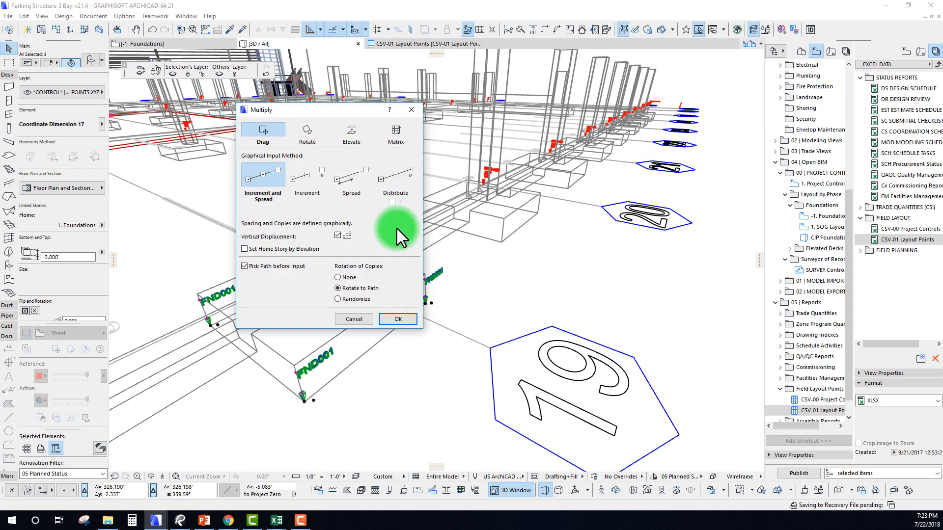
left_click(399, 319)
left_click(492, 347)
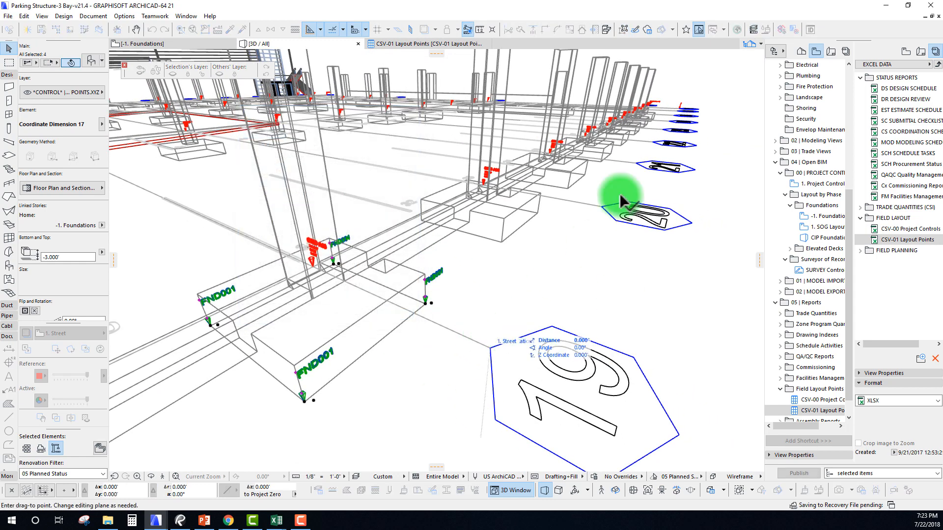
Define the increment to the grid 20 bubble and spread the copies along the footings as far as grid line 26
scroll(609, 209, "up", 4)
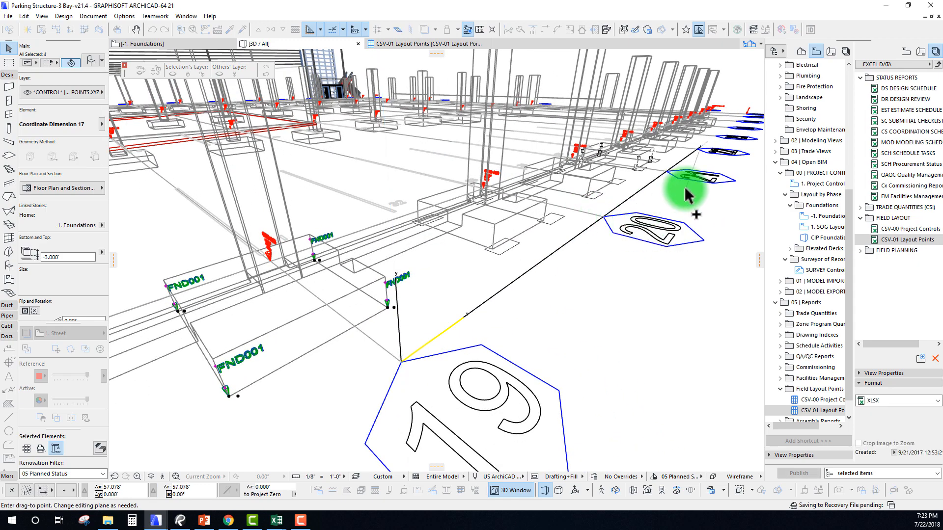
scroll(610, 221, "up", 5)
scroll(610, 218, "up", 4)
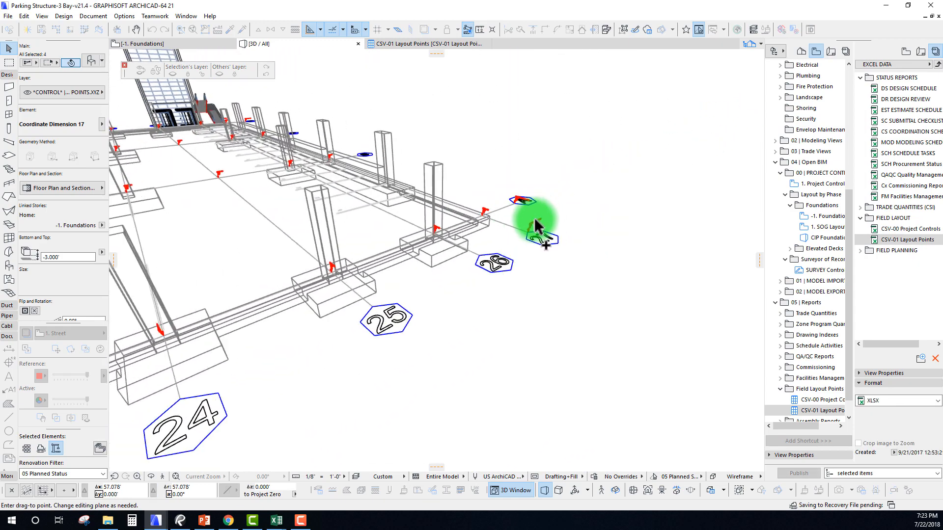
left_click(480, 256)
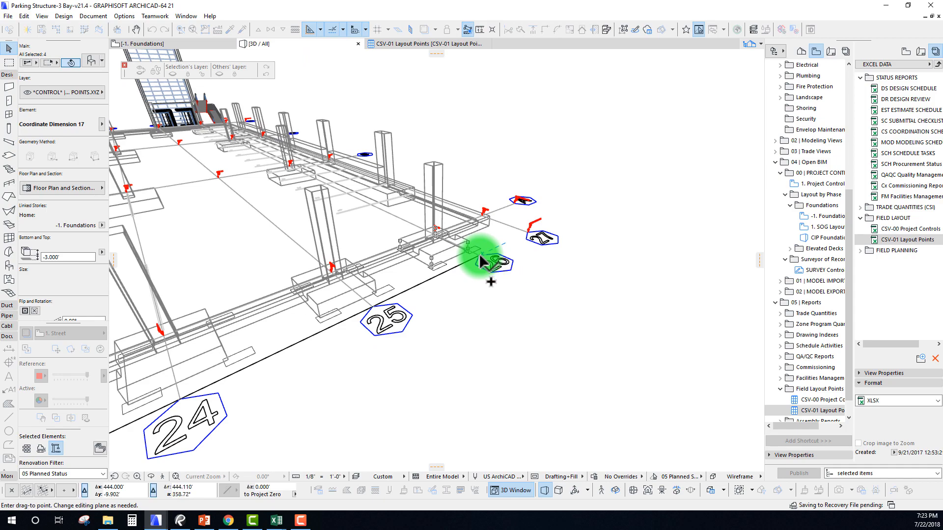
middle_click_drag(484, 259, 436, 64, "shift")
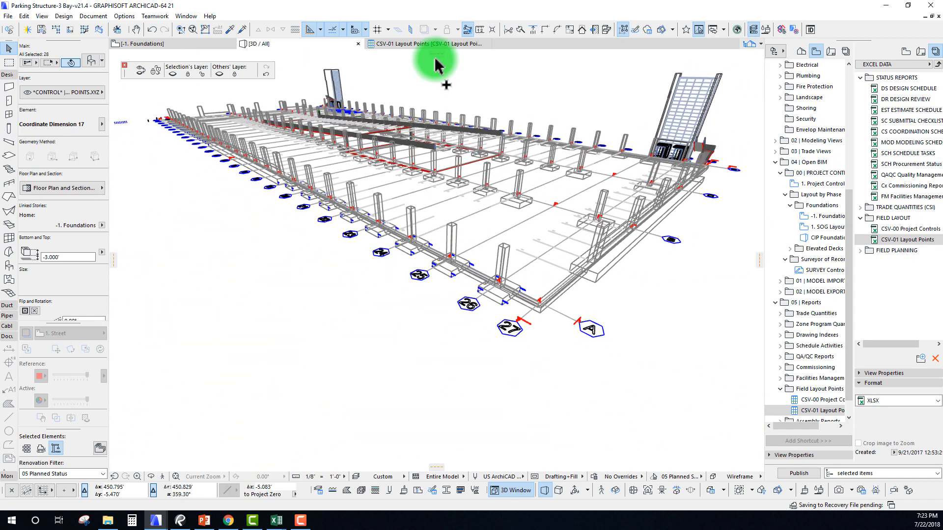
Examine the FND001 footing entries and their coordinates in the CSV-01 Layout Points schedule
left_click(400, 45)
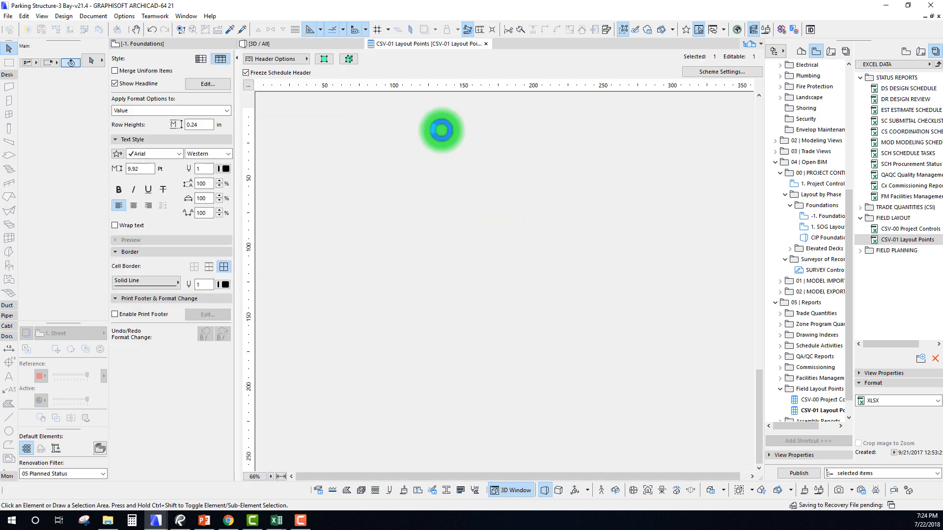
scroll(403, 298, "down", 10)
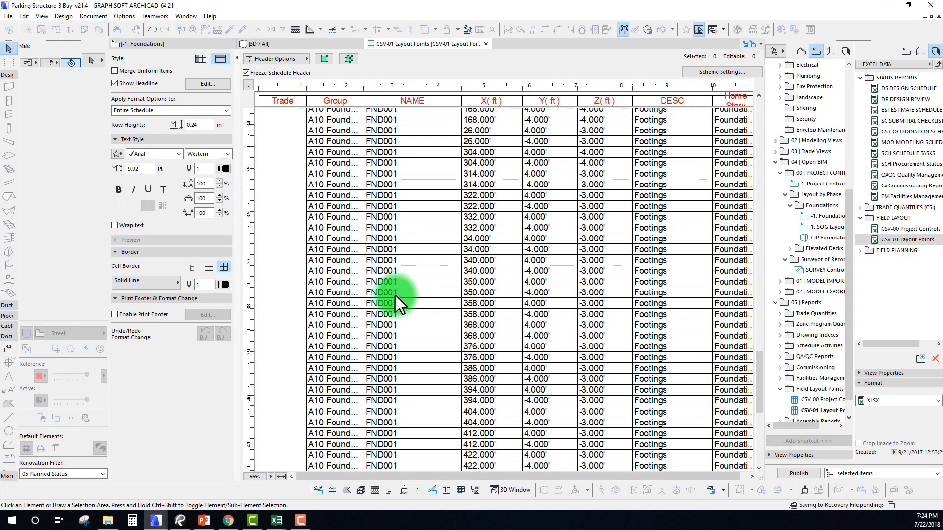
scroll(396, 295, "up", 10)
left_click(406, 250)
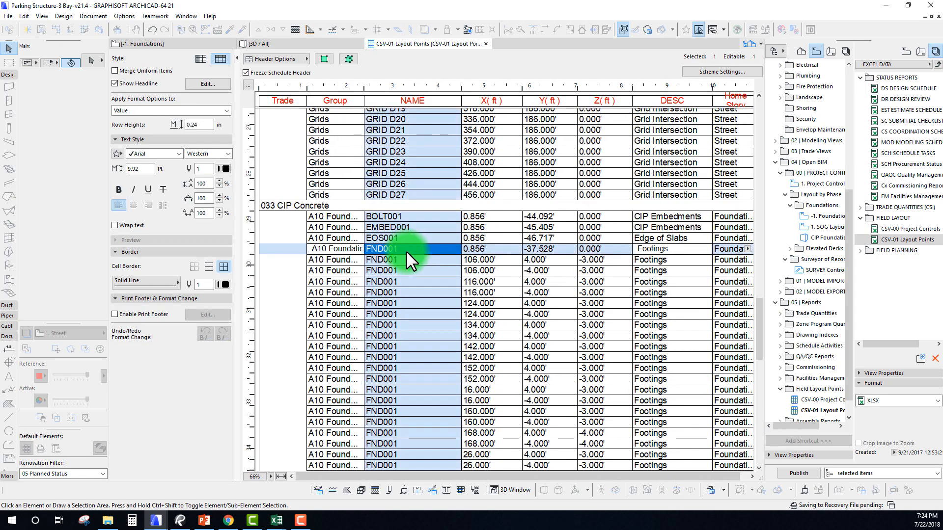
scroll(402, 304, "down", 10)
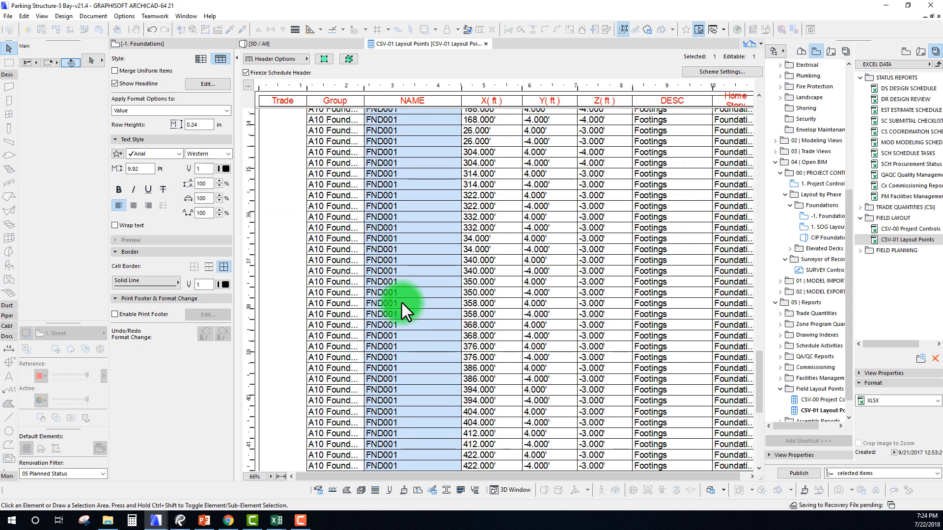
scroll(400, 320, "down", 10)
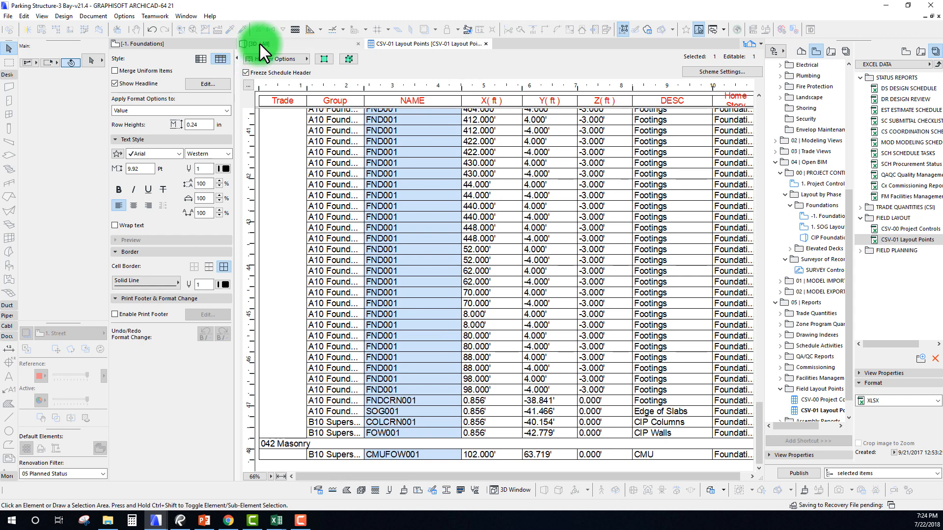
In the -1. Foundations plan, draw a marquee around the row of grid A footings from grid 2 through grid 26
left_click(178, 43)
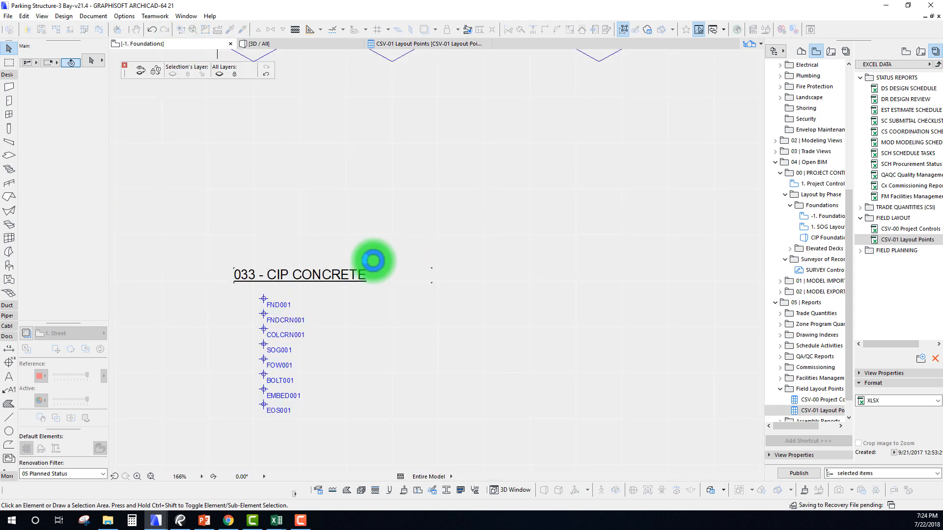
scroll(420, 249, "down", 5)
middle_click_drag(548, 213, 296, 270)
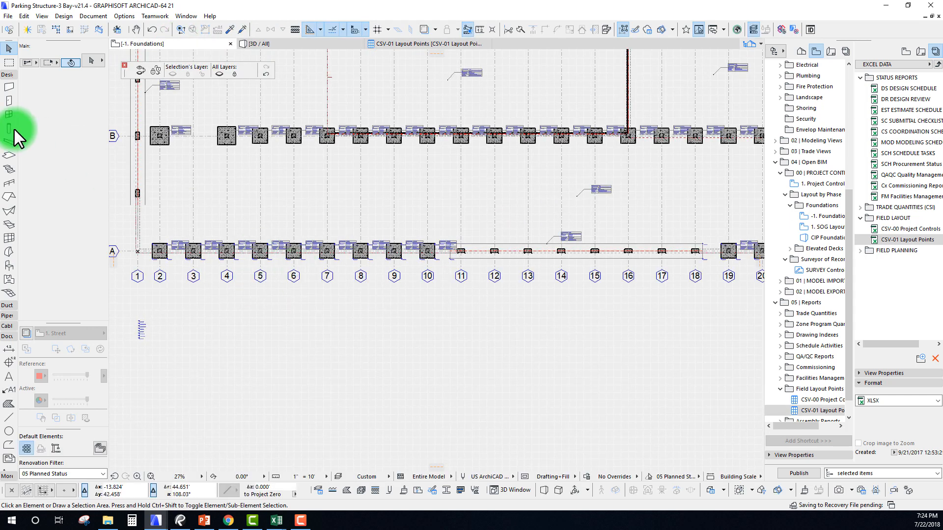
left_click(8, 62)
scroll(126, 225, "up", 5)
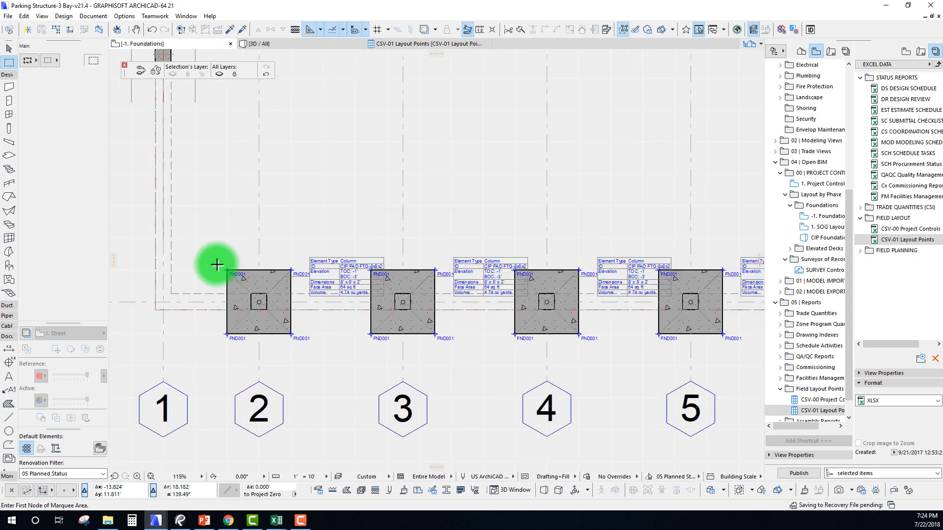
left_click(198, 235)
scroll(408, 341, "down", 8)
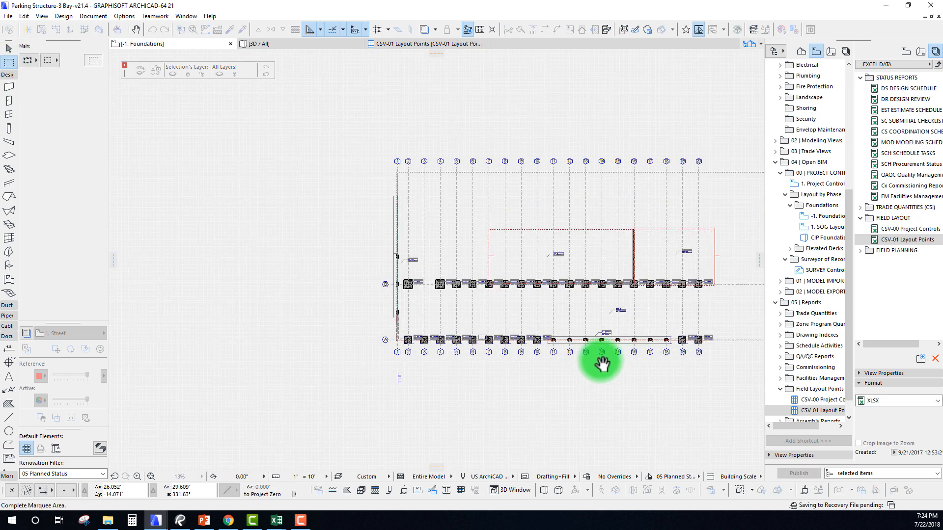
scroll(594, 308, "up", 8)
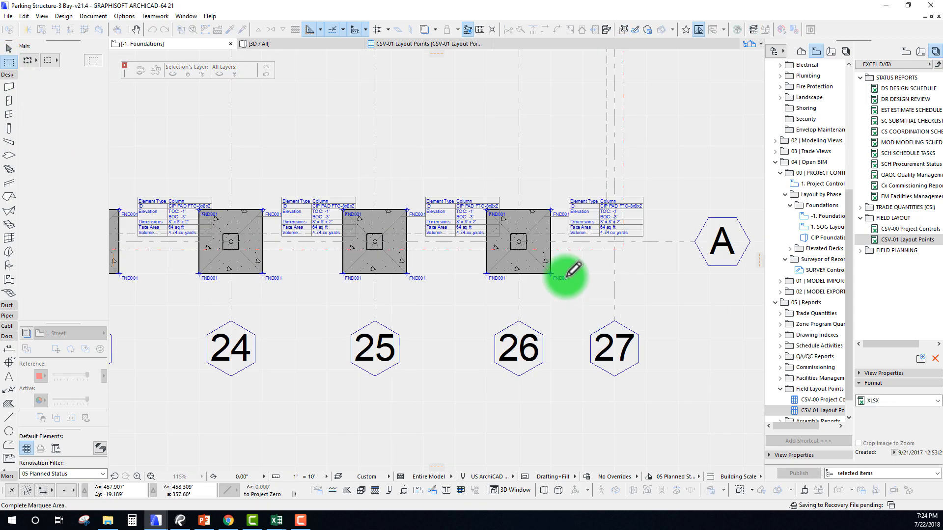
left_click(588, 302)
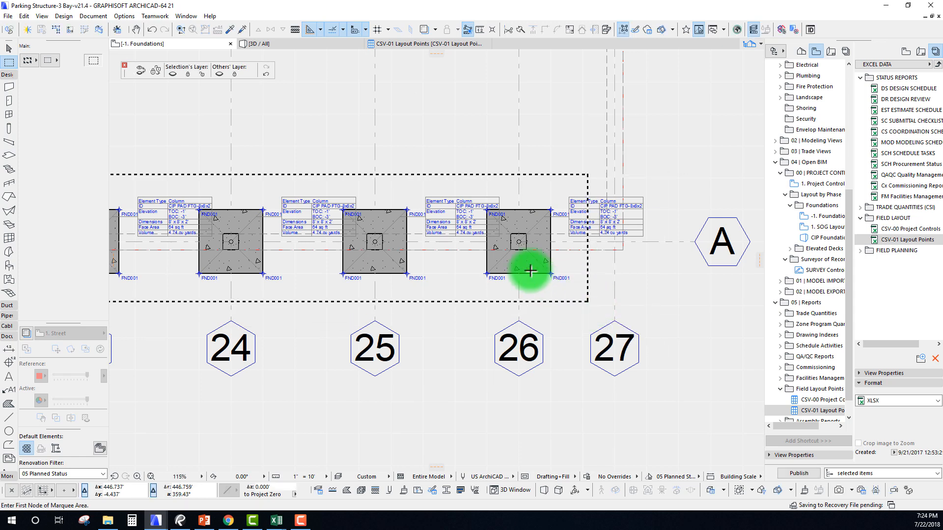
Select the layout points with Find & Select, using DESC (Survey) contains Footings and Marquee is Inside Entirely
key("ctrl+f")
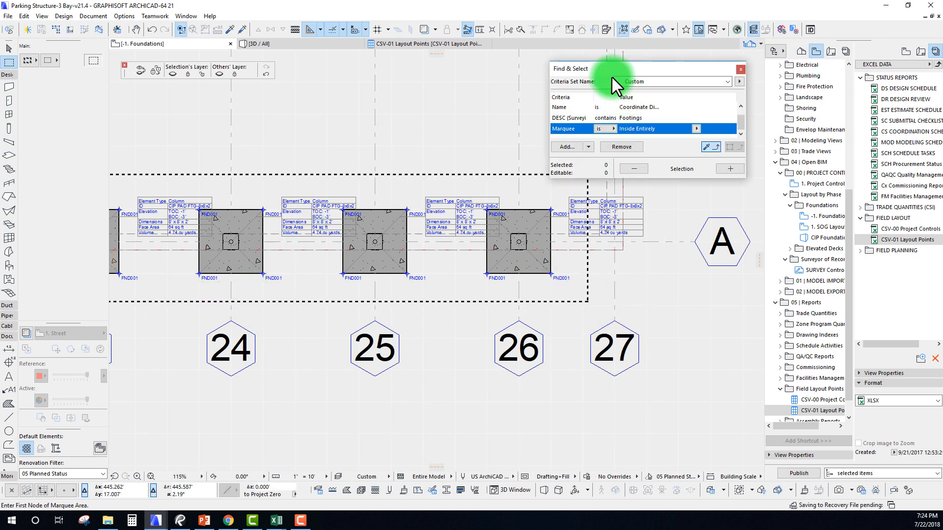
left_click_drag(613, 67, 614, 50)
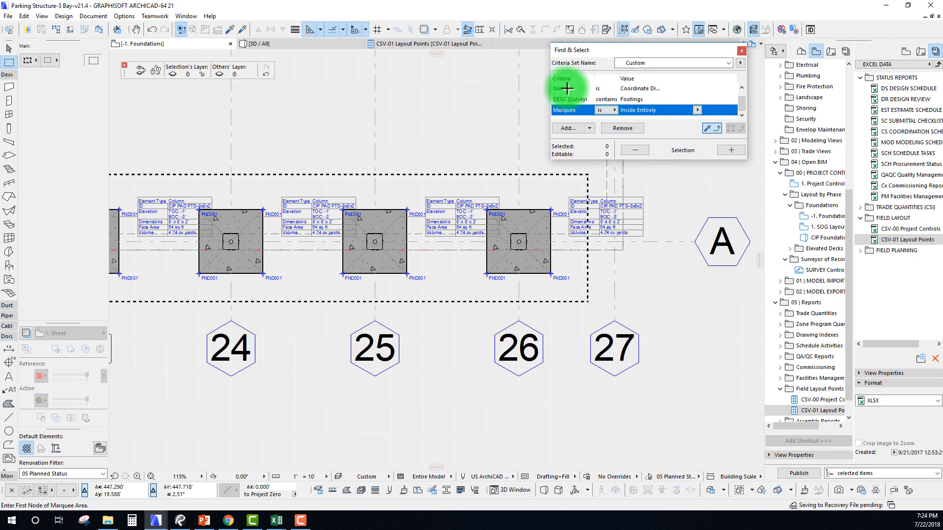
left_click_drag(673, 51, 643, 48)
left_click(617, 85)
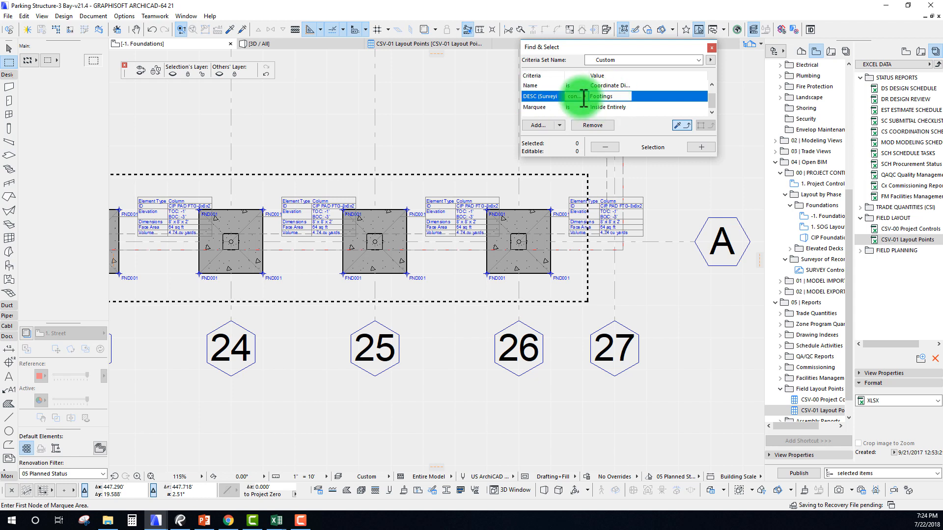
left_click(543, 106)
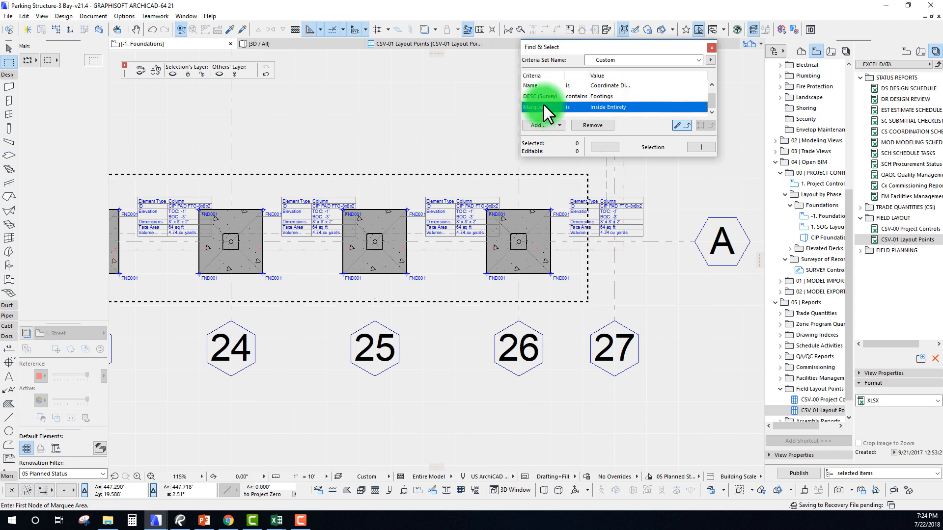
left_click(700, 147)
middle_click_drag(307, 227, 492, 277)
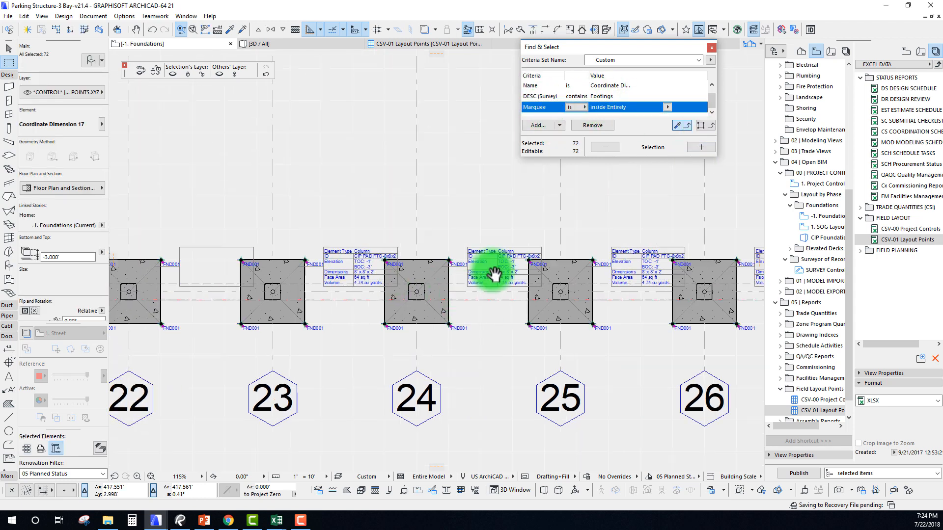
Renumber the selected points with the Element ID Manager, using text FND, text A and a three-character counter starting at 001
left_click(69, 16)
mouse_move(93, 16)
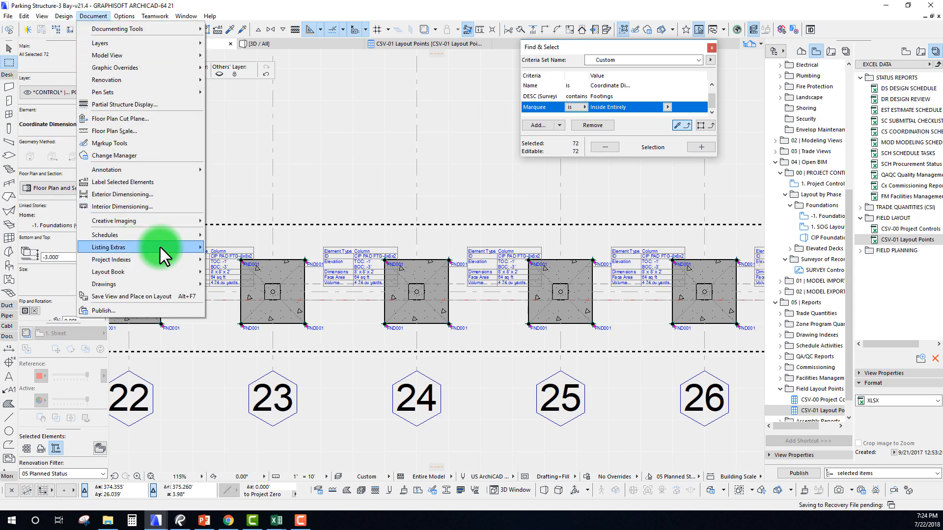
mouse_move(160, 248)
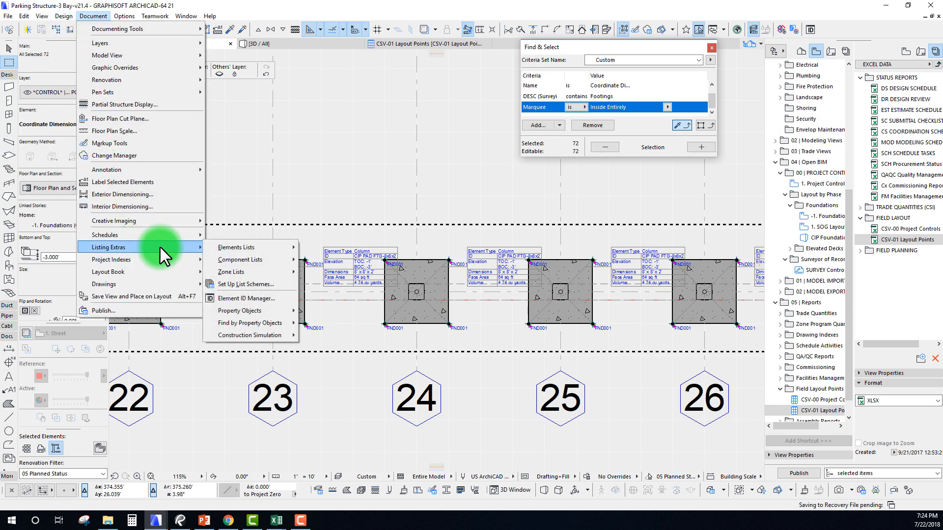
left_click(247, 298)
left_click_drag(291, 87, 312, 79)
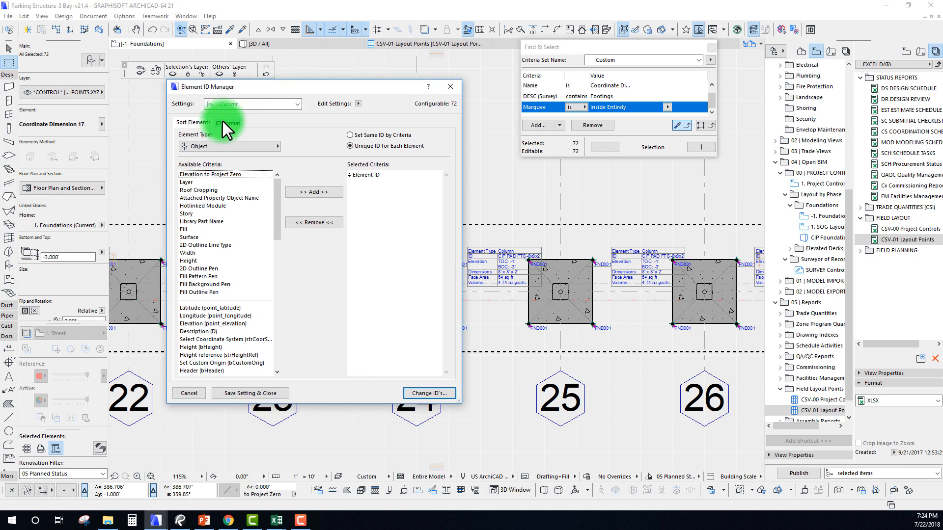
left_click(225, 123)
left_click(250, 202)
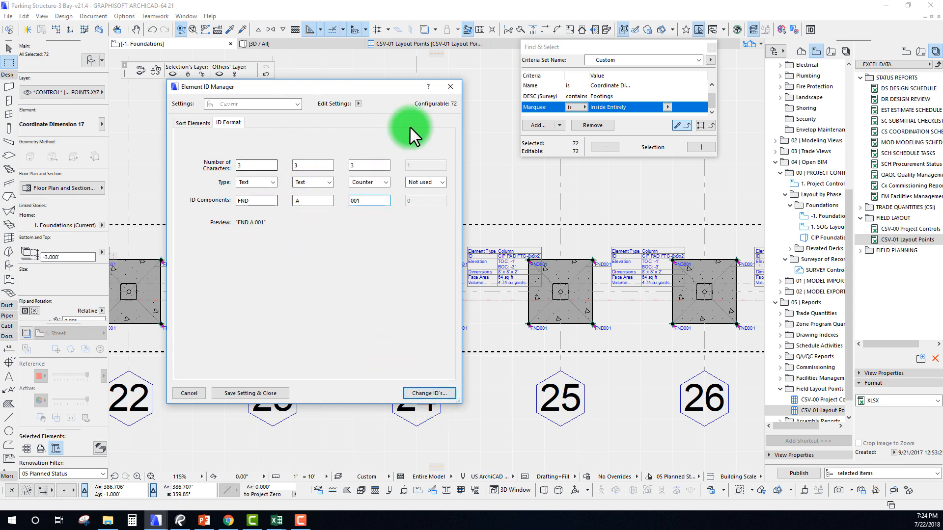
left_click(423, 397)
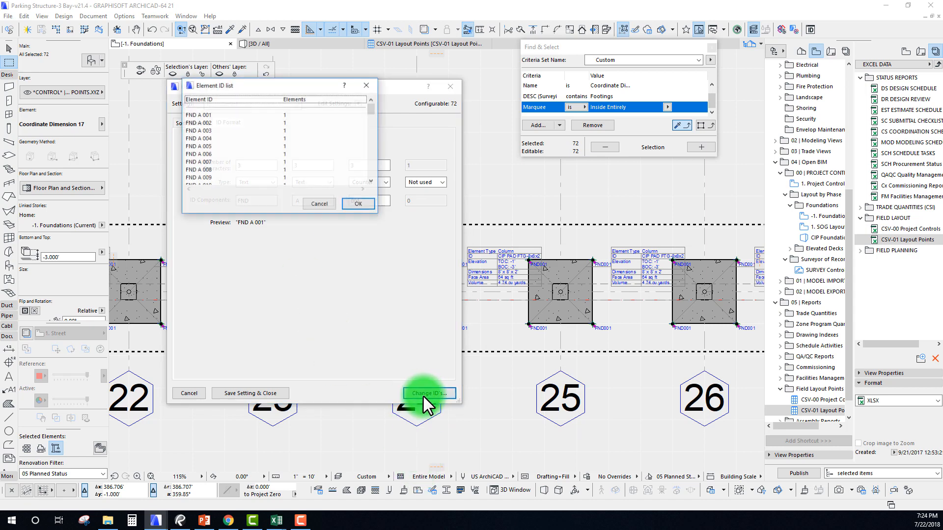
left_click(359, 204)
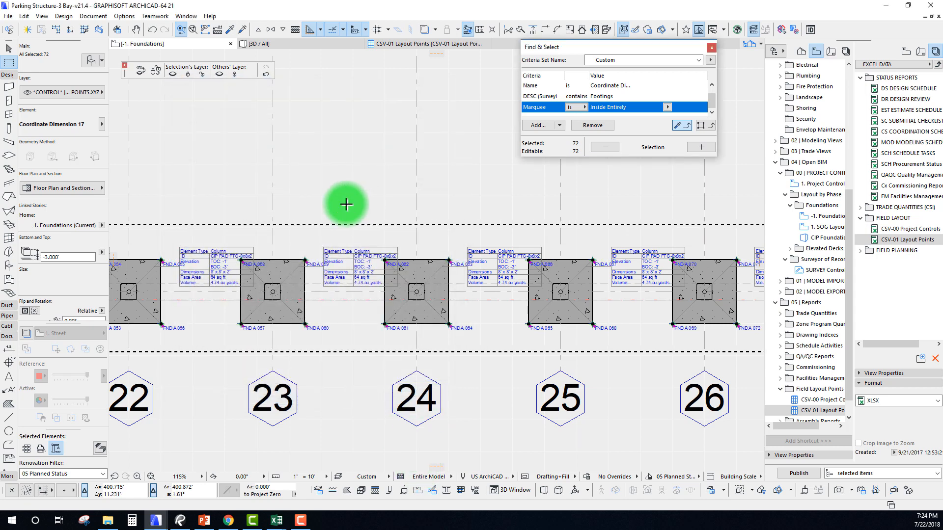
Examine the new point IDs around the grid A footings, from grid 26 back to the first footings at grids 2 and 3
scroll(688, 320, "up", 4)
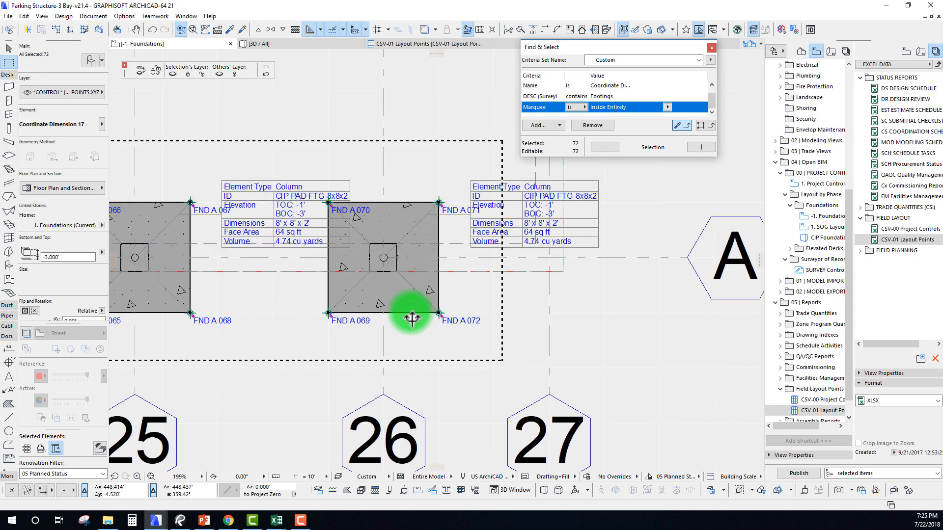
scroll(249, 270, "down", 9)
middle_click_drag(564, 322, 569, 321)
middle_click_drag(220, 297, 713, 283)
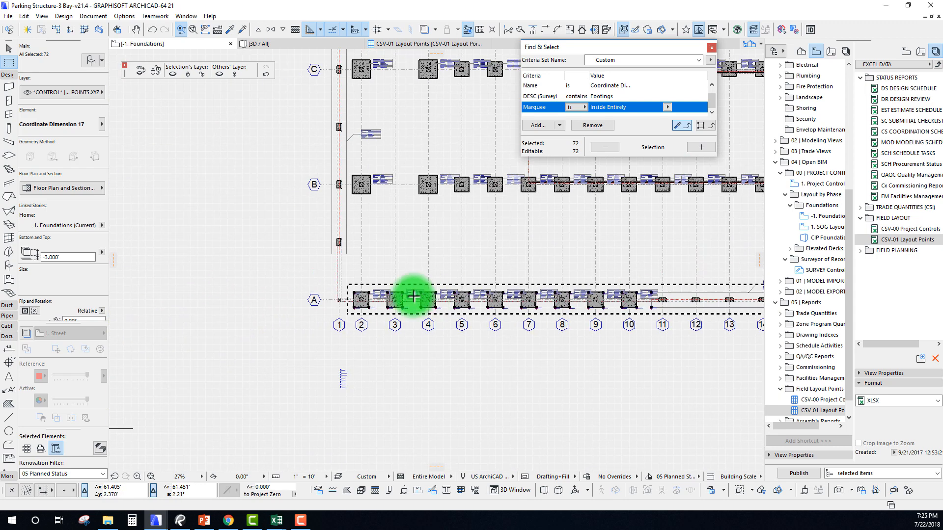
scroll(365, 301, "up", 10)
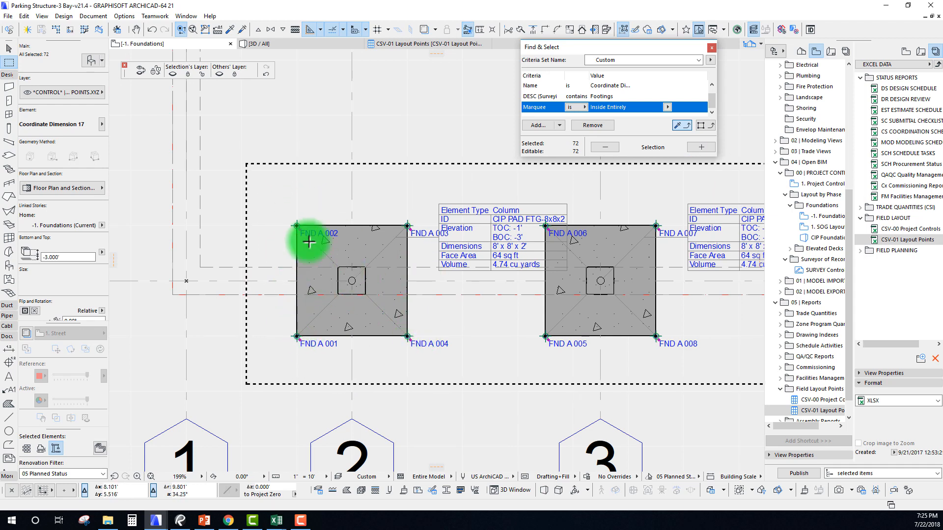
middle_click_drag(430, 272, 351, 256)
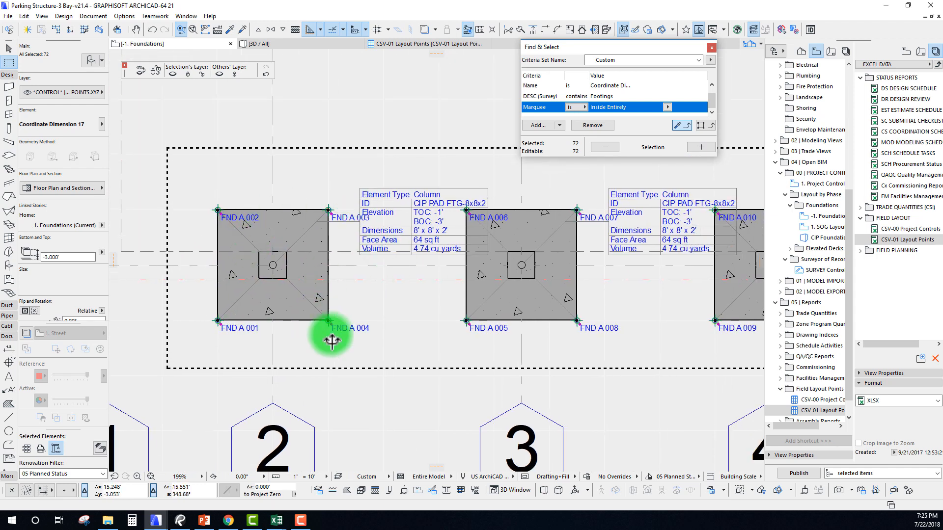
middle_click_drag(602, 290, 312, 274)
scroll(385, 260, "down", 5)
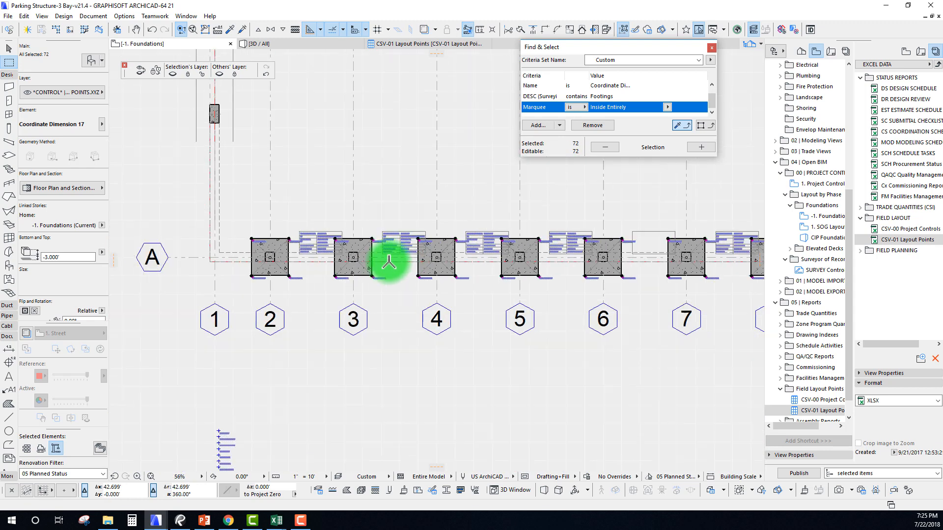
middle_click_drag(345, 263, 385, 286)
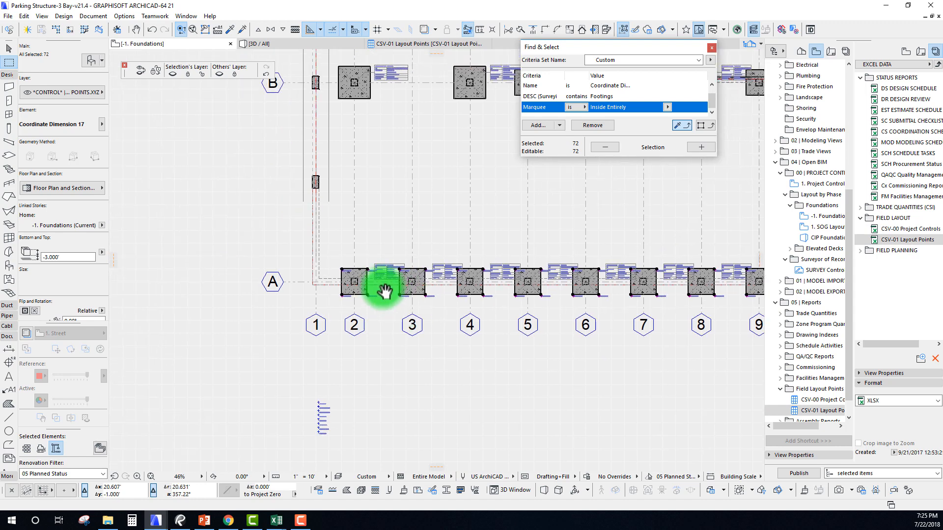
scroll(351, 265, "up", 4)
scroll(351, 262, "up", 3)
middle_click_drag(534, 281, 409, 252)
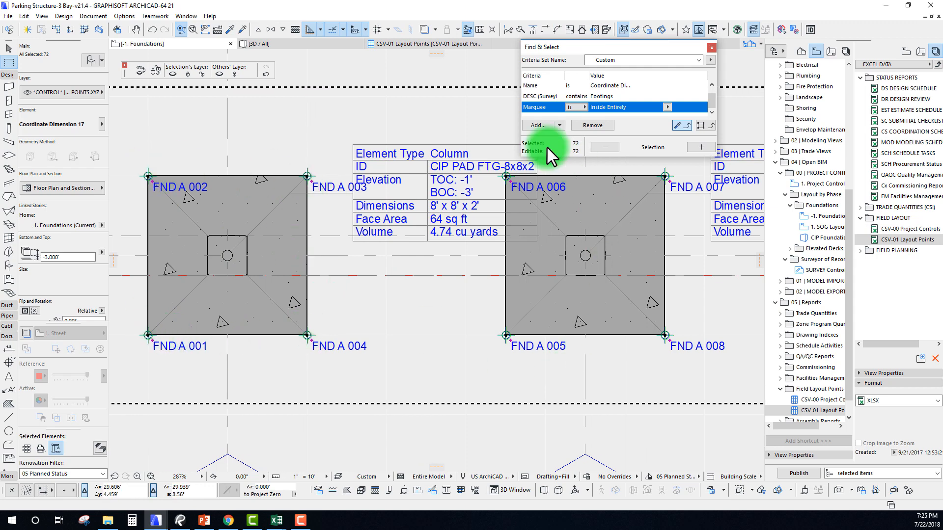
scroll(282, 273, "down", 4)
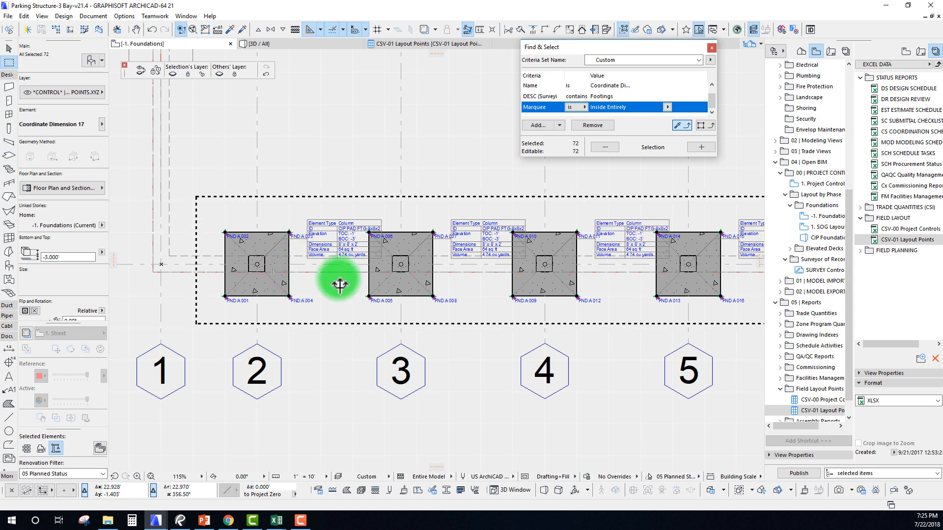
scroll(337, 275, "down", 8)
middle_click_drag(598, 306, 418, 386)
Review the FND A entries and their X, Y and Z coordinates in the CSV-01 Layout Points schedule
left_click(401, 44)
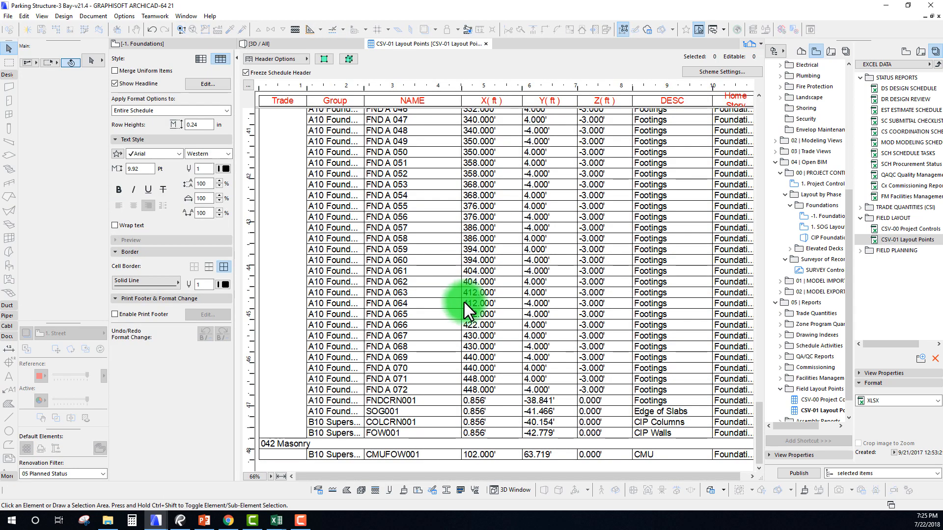
scroll(420, 281, "up", 20)
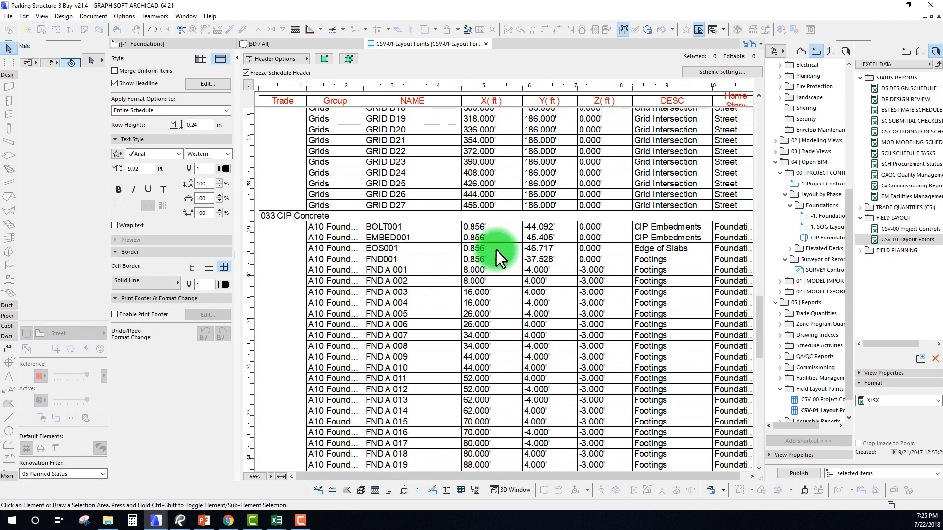
scroll(500, 279, "down", 2)
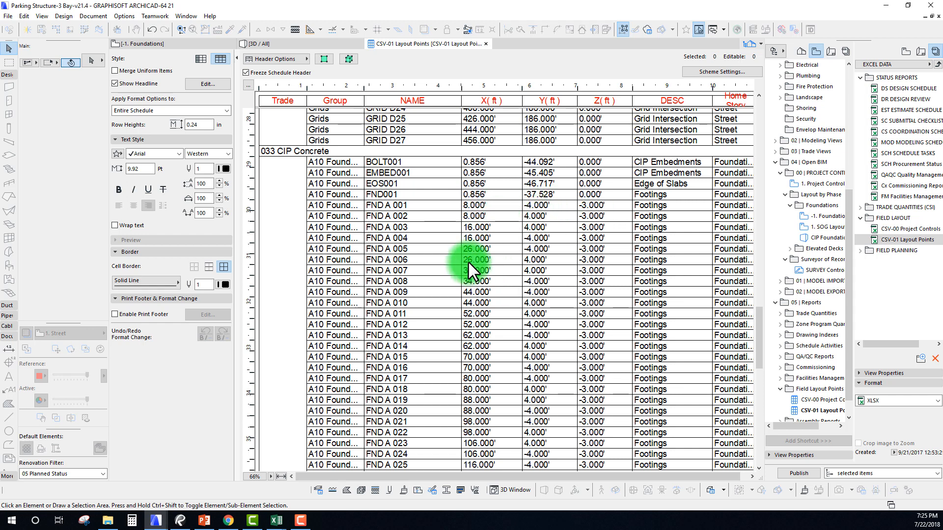
scroll(534, 278, "down", 4)
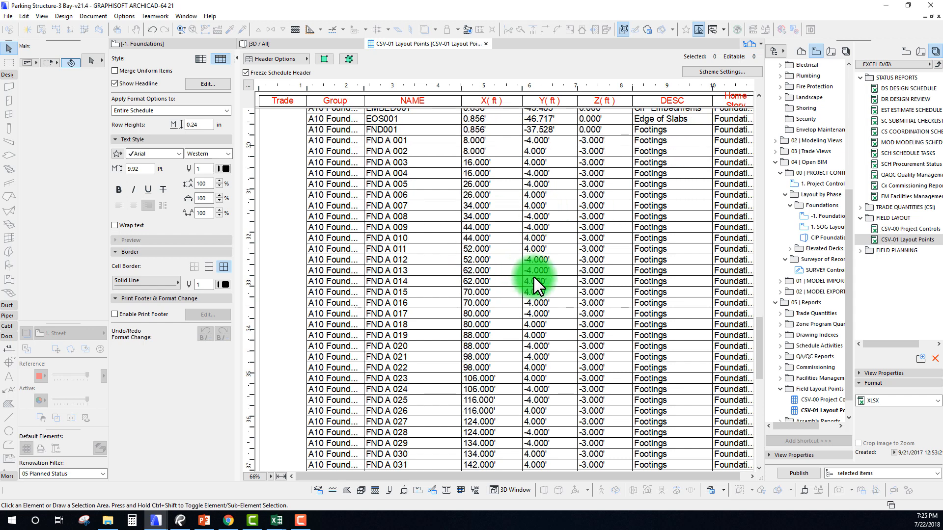
scroll(526, 264, "down", 2)
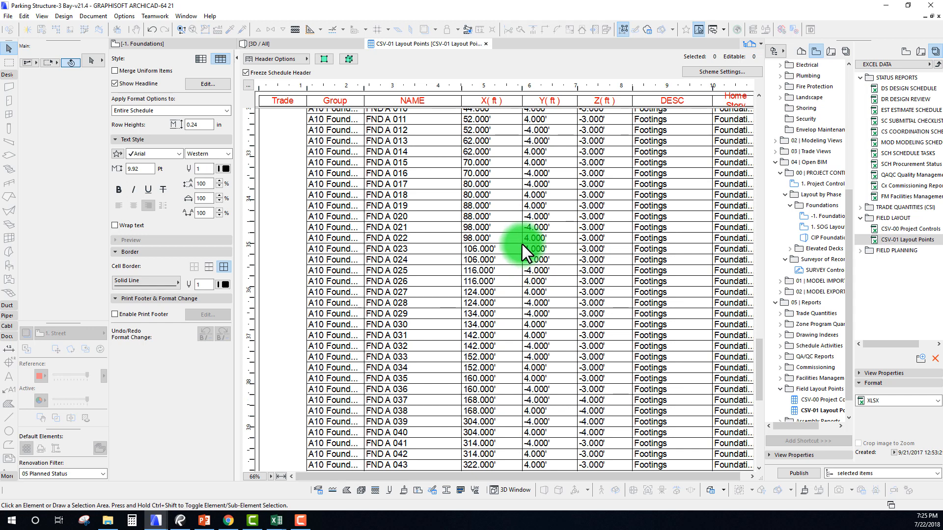
scroll(522, 244, "down", 2)
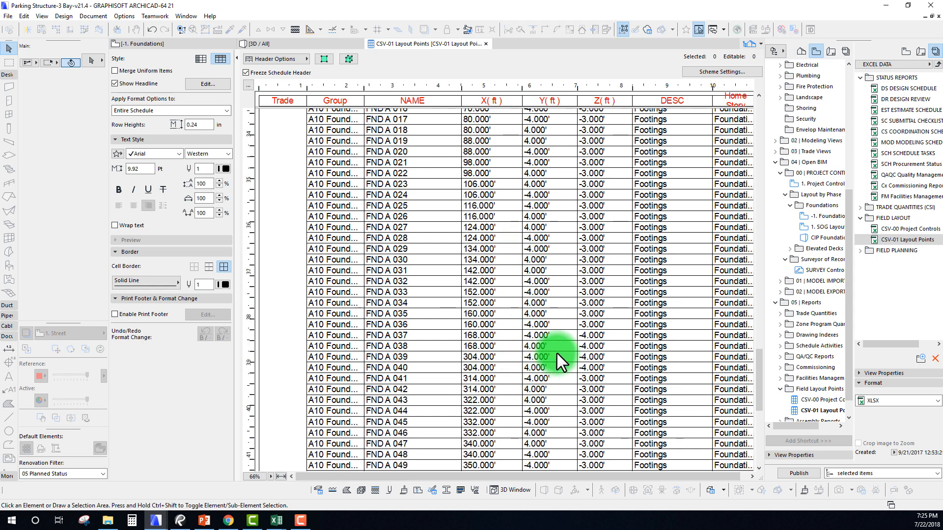
scroll(508, 330, "down", 2)
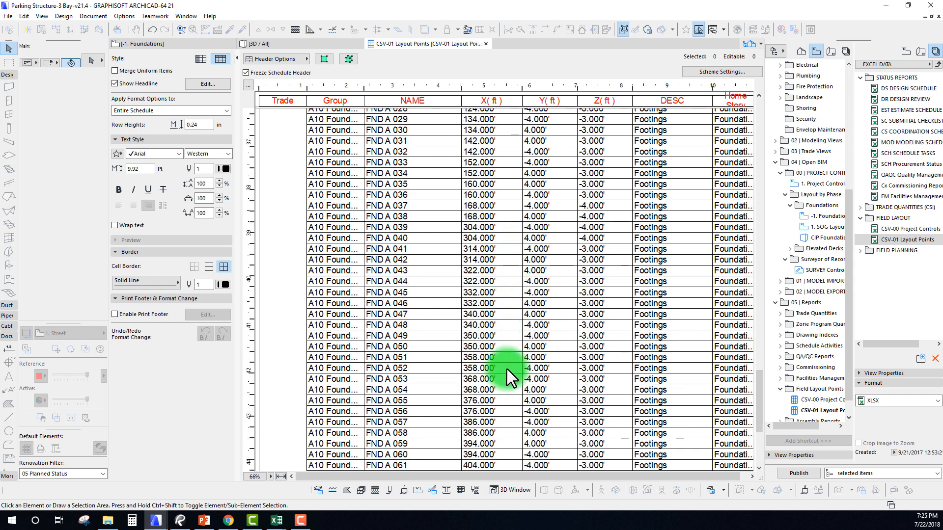
scroll(506, 372, "down", 2)
scroll(508, 363, "down", 1)
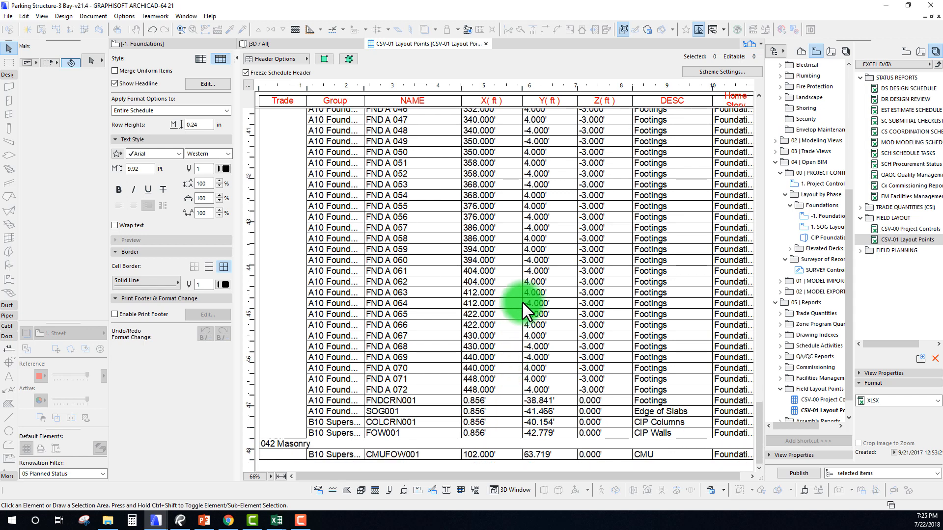
Locate the FNDCRN001 schedule entry on the floor plan and clear both the selection and the marquee
left_click(554, 401)
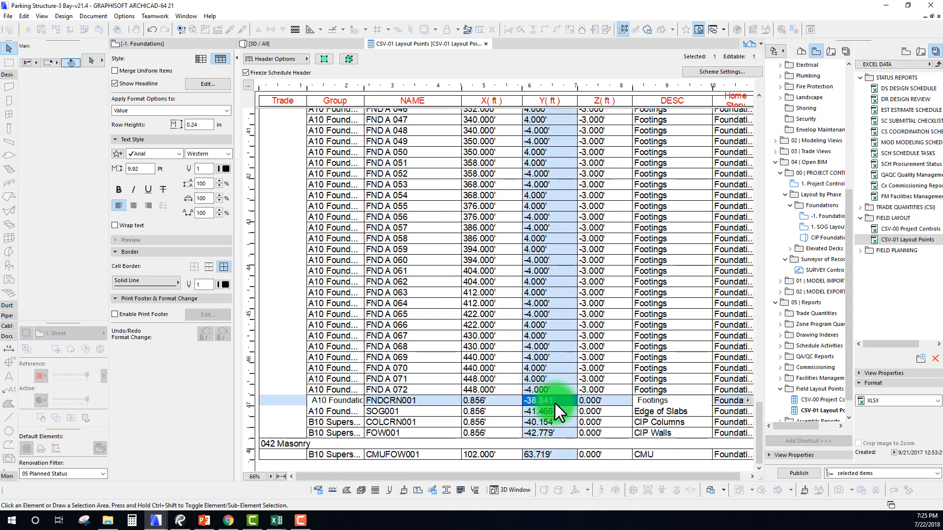
left_click(323, 60)
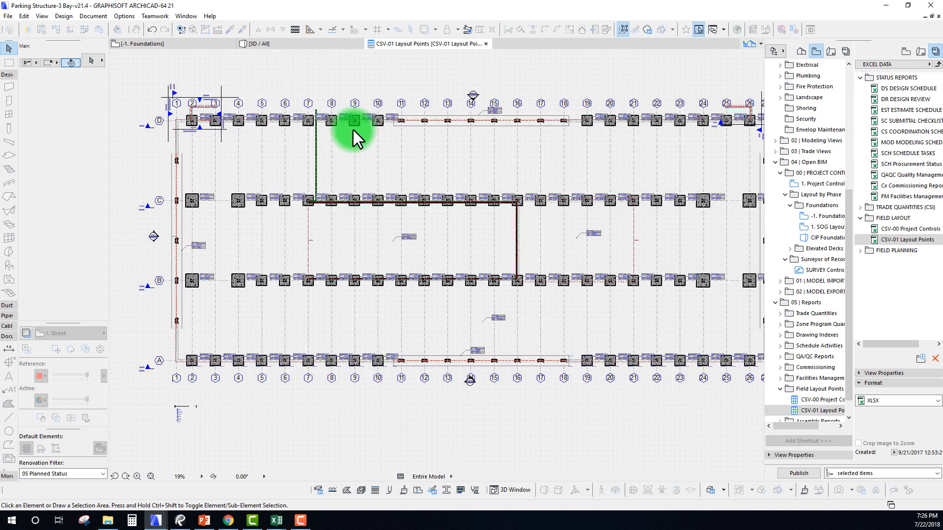
scroll(294, 210, "down", 5)
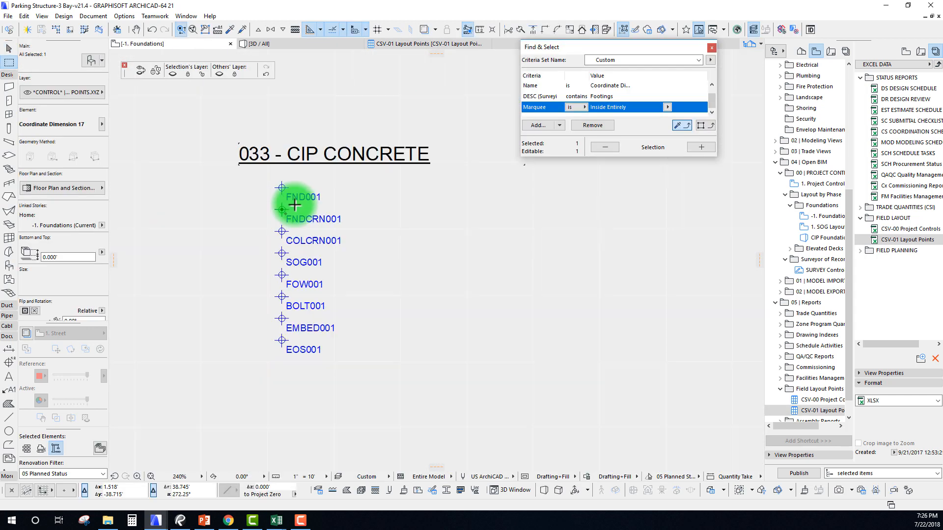
key("Escape")
key("Escape")
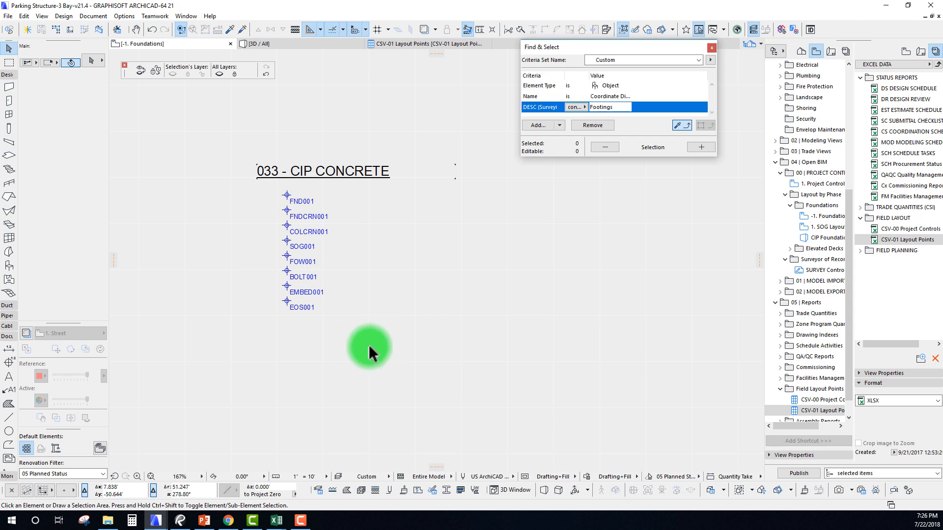
Delete the eight template points from FND001 to EOS001 together with their 033 - CIP CONCRETE heading below grid A
left_click_drag(369, 346, 283, 191)
scroll(257, 297, "down", 3)
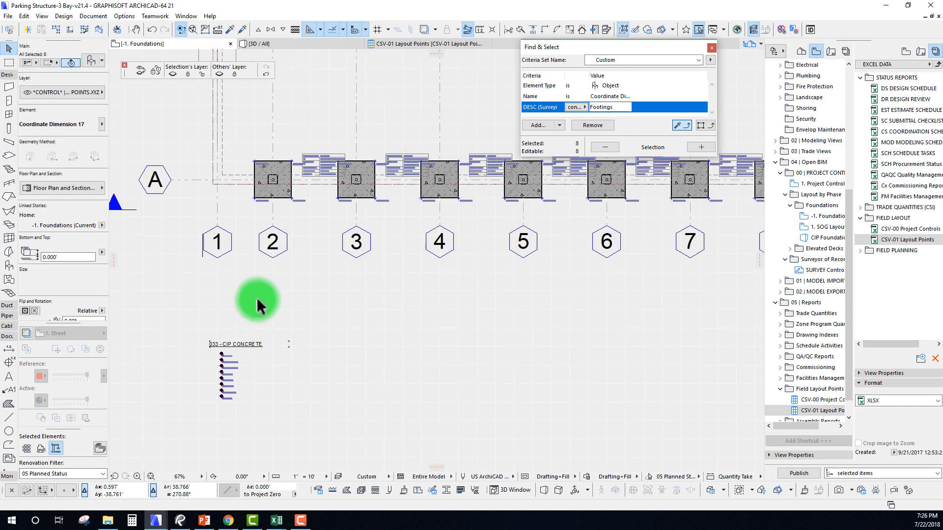
key("Delete")
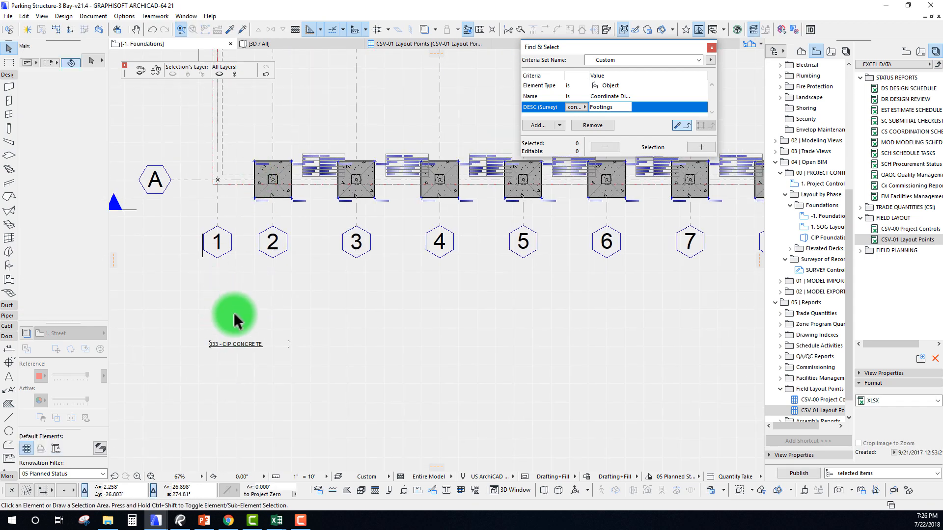
left_click(226, 343)
key("Delete")
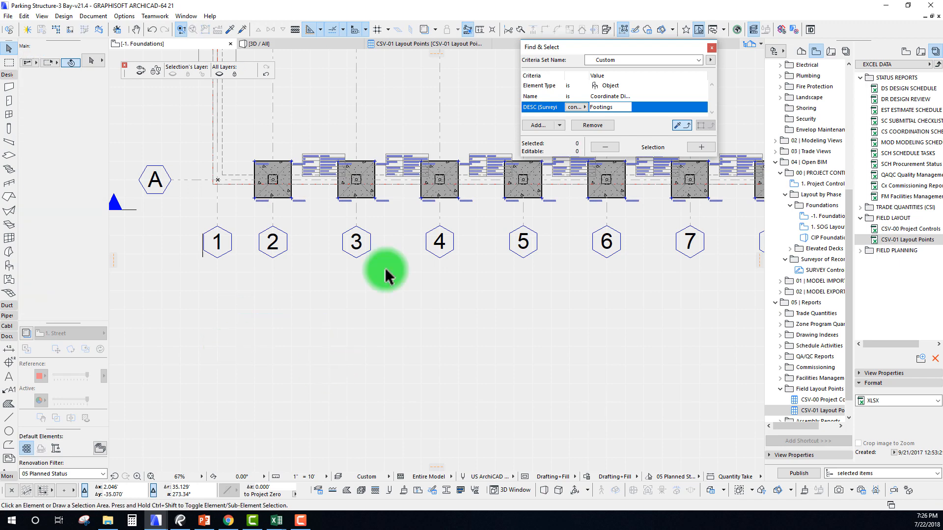
scroll(389, 273, "down", 5)
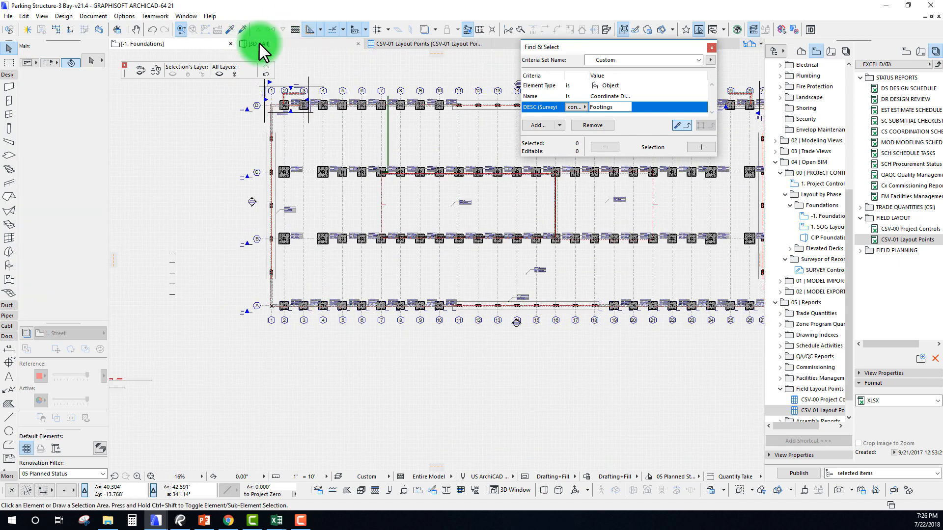
Examine the layout point IDs on the grid A footings in 3D, from FND A 072 to FND A 061, followed by the whole foundation
left_click(259, 44)
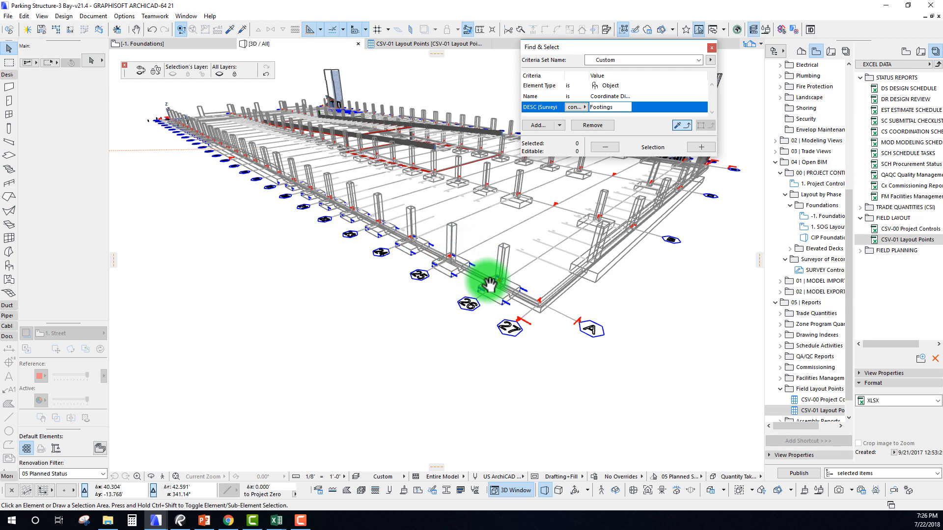
scroll(489, 284, "up", 10)
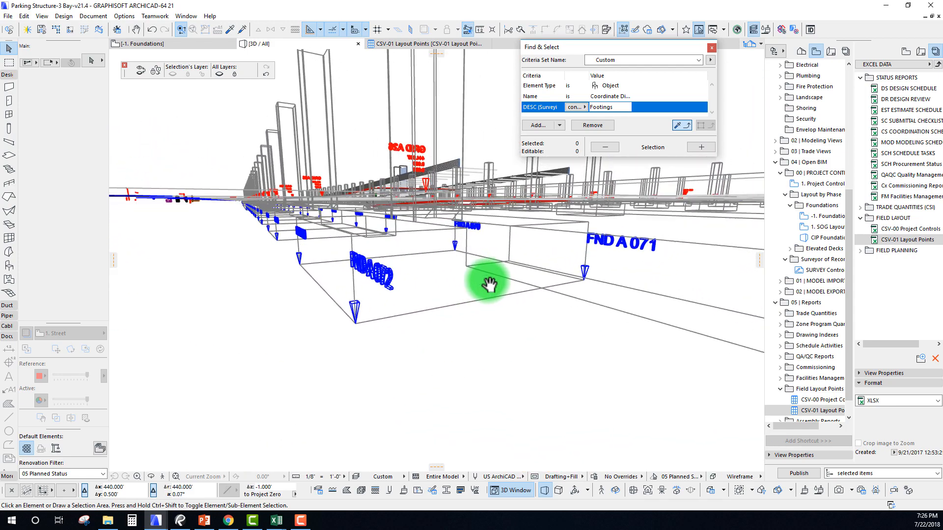
scroll(486, 281, "up", 10)
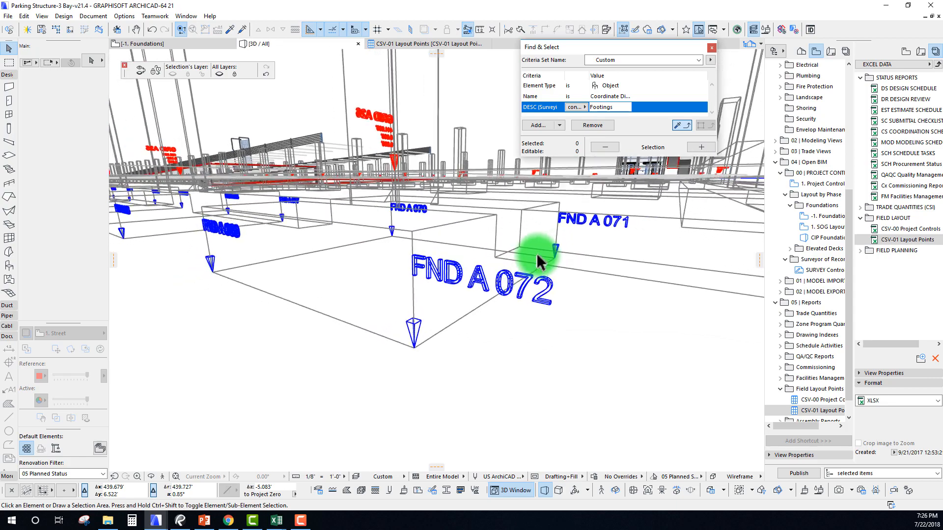
scroll(537, 254, "up", 10)
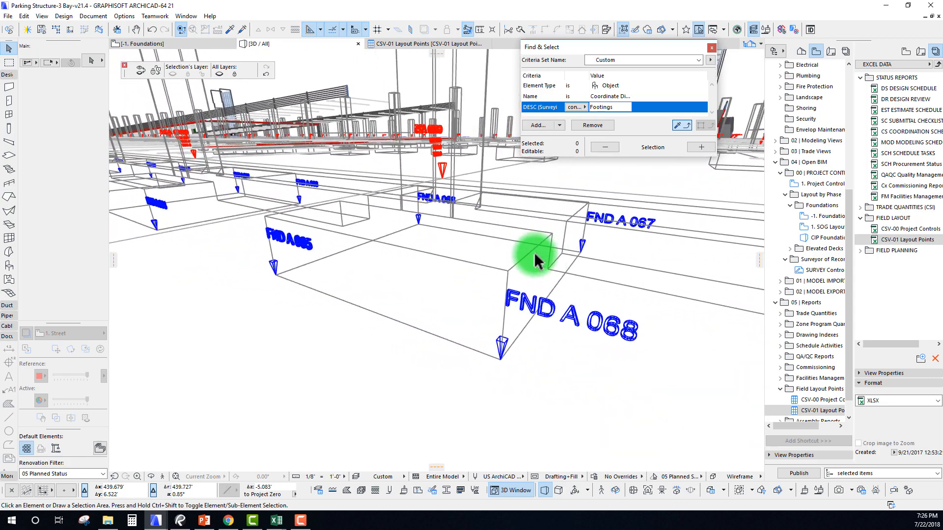
scroll(536, 257, "up", 10)
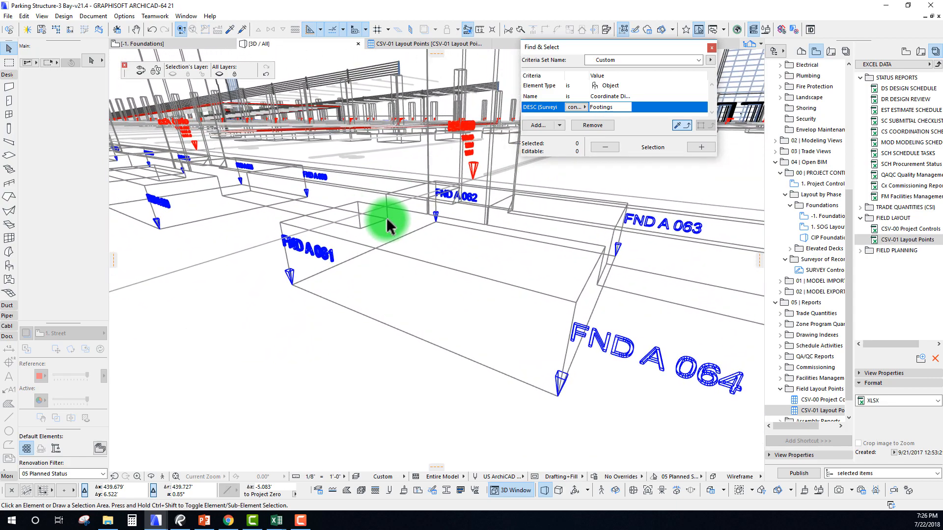
scroll(388, 226, "up", 5)
scroll(384, 391, "up", 10)
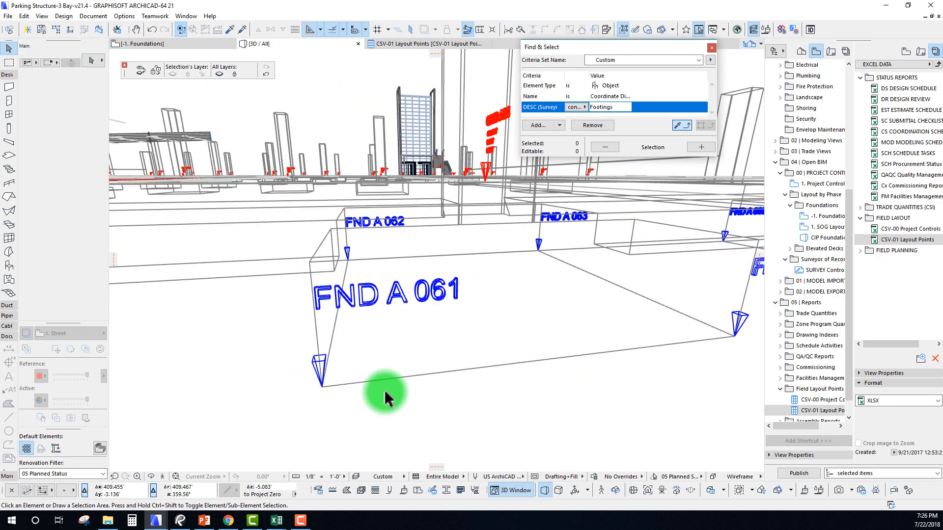
scroll(416, 294, "up", 10)
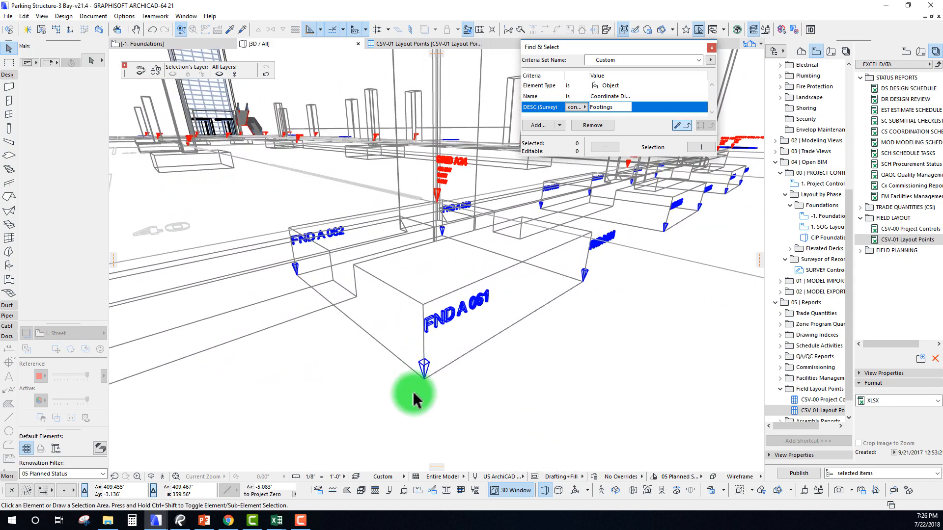
middle_click_drag(389, 340, 467, 244, "shift")
middle_click_drag(532, 309, 404, 445, "shift")
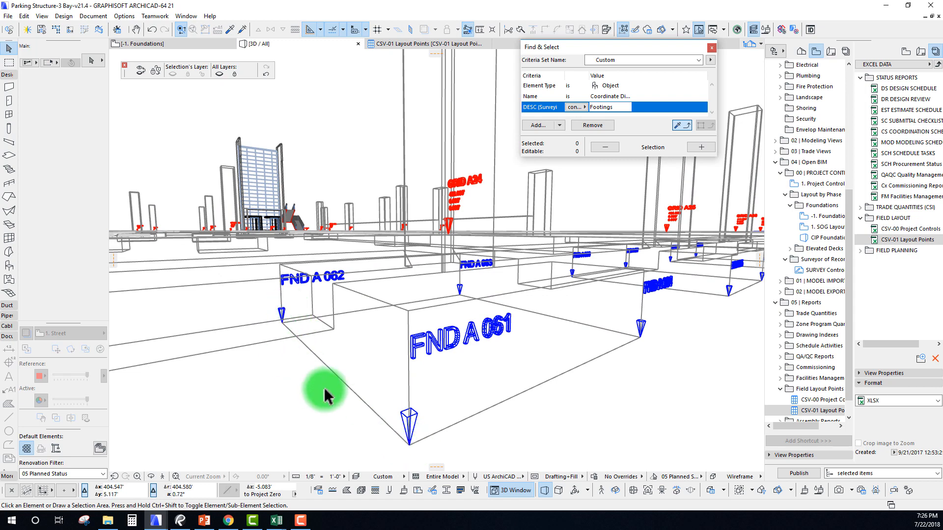
middle_click_drag(409, 448, 332, 285, "shift")
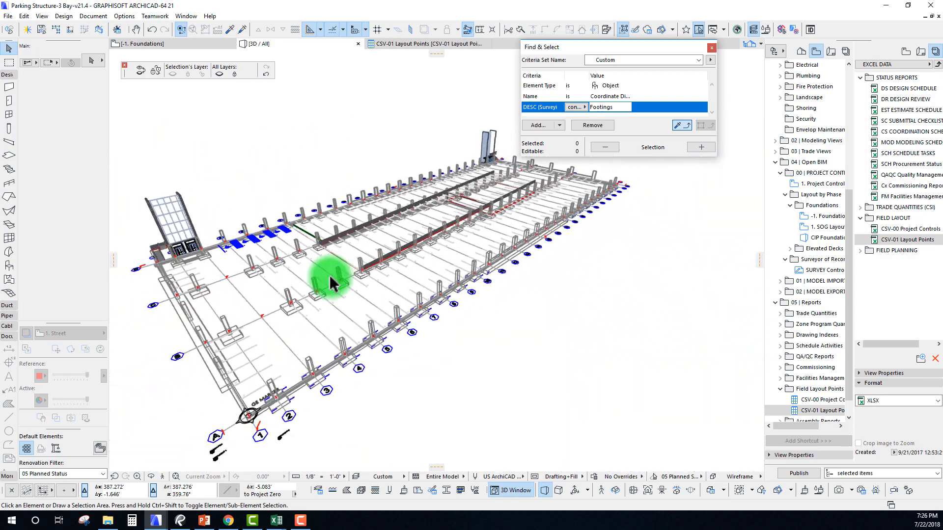
Close Find & Select and return to the CSV-01 Layout Points schedule
left_click_drag(631, 52, 623, 79)
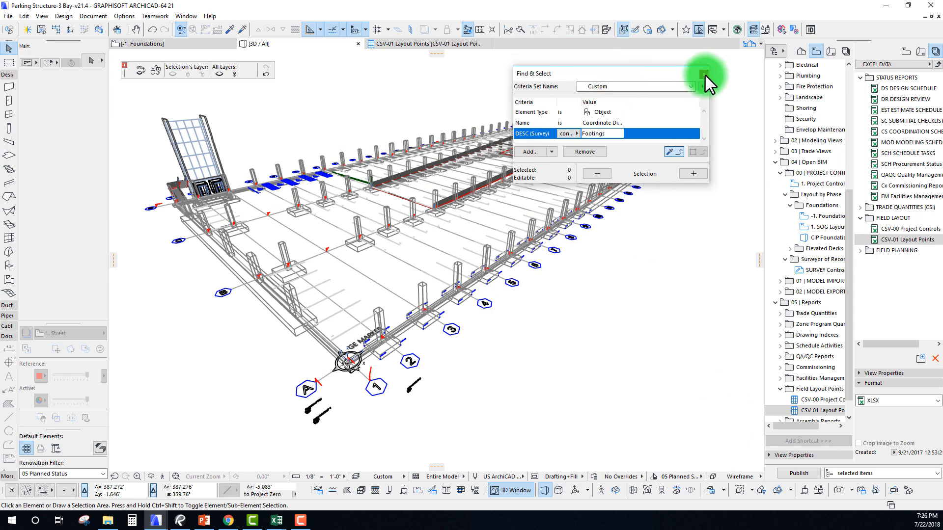
left_click(704, 74)
left_click(383, 43)
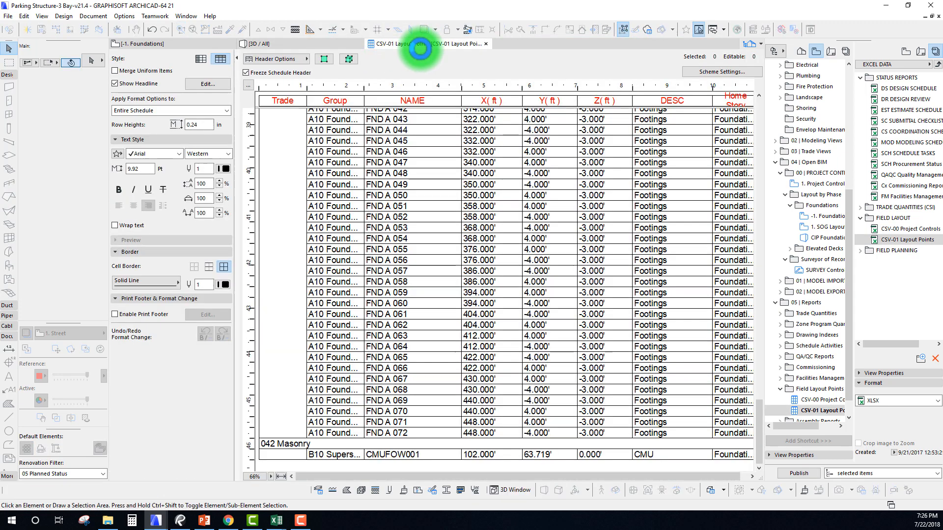
Close the old CSV-01 Layout Points.xlsx workbook in Excel without saving and republish the CSV-01 schedule in XLSX format
left_click(276, 522)
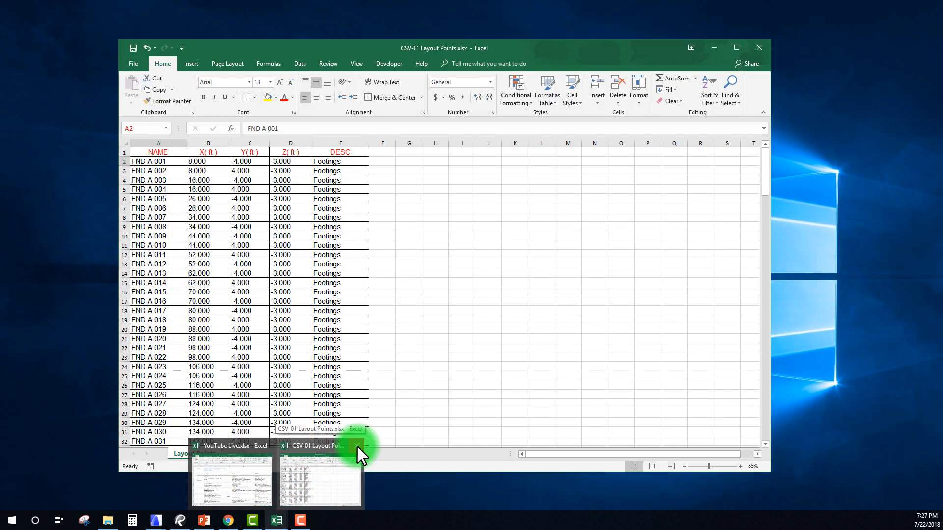
left_click(356, 445)
left_click(469, 280)
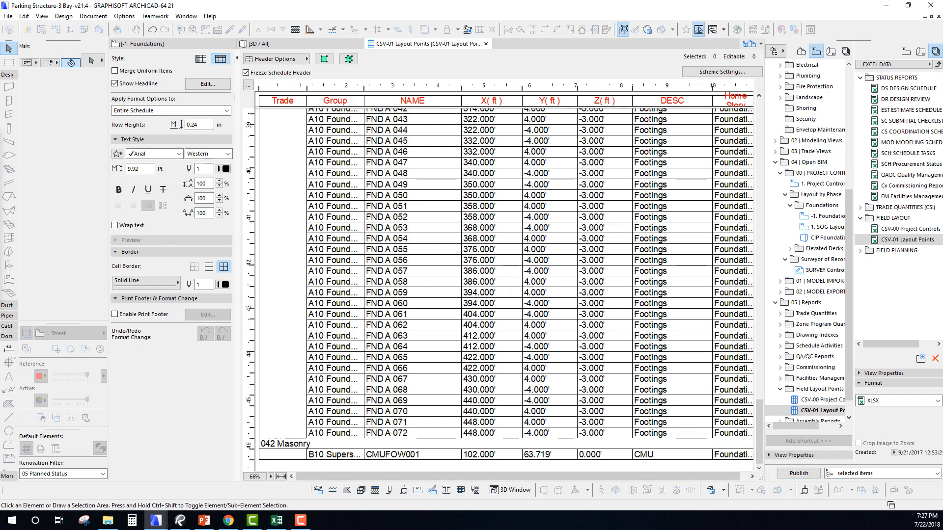
left_click(584, 298)
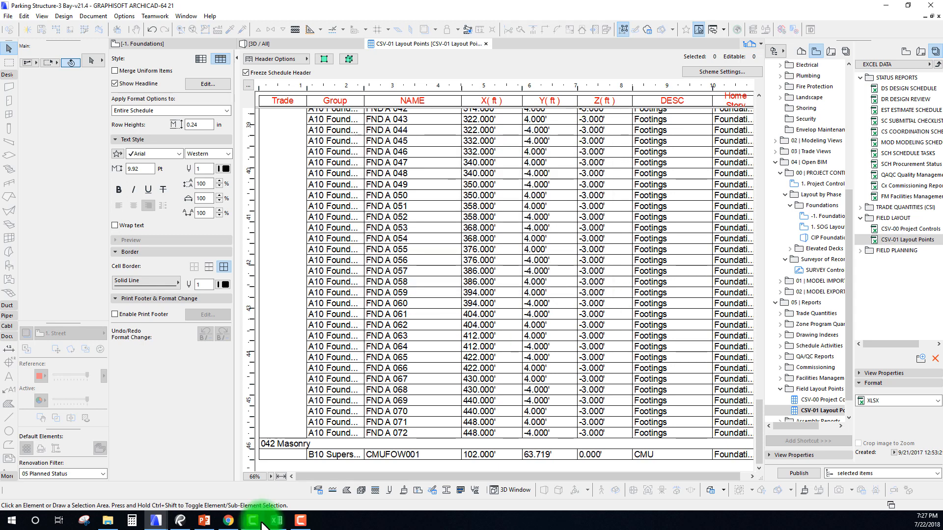
Open the newly published CSV-01 Layout Points.xlsx from the FIELD LAYOUT folder in Excel at full window size
left_click(107, 521)
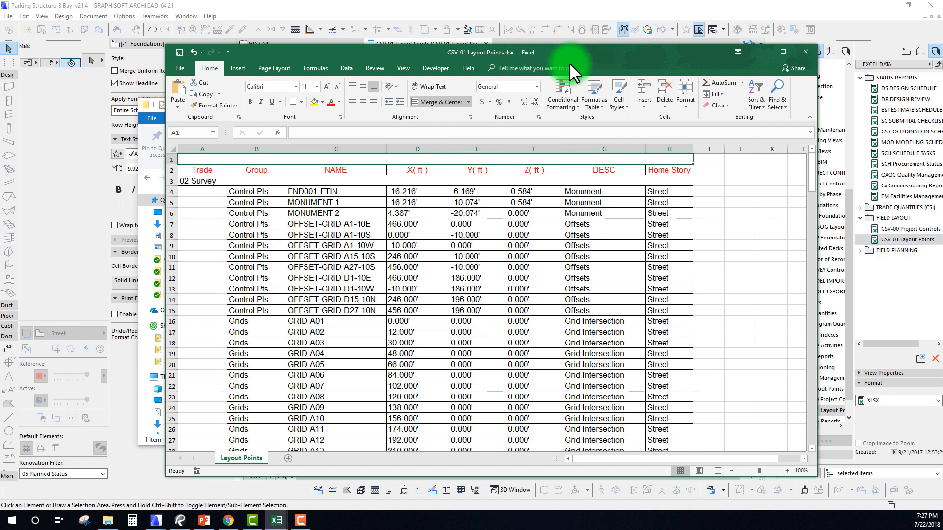
left_click(783, 55)
left_click(287, 235)
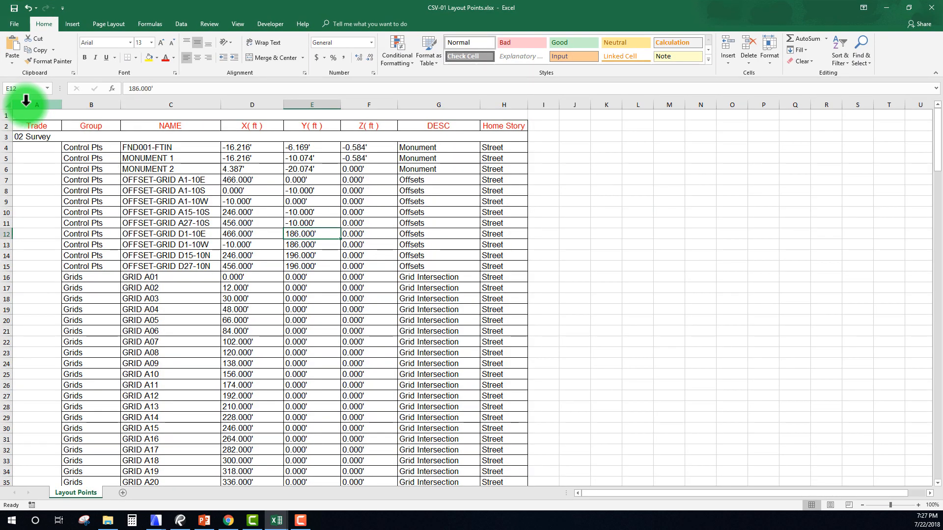
Delete the Trade, Group and Home Story columns so only NAME, X, Y, Z and DESC remain in the worksheet
left_click_drag(25, 101, 80, 105)
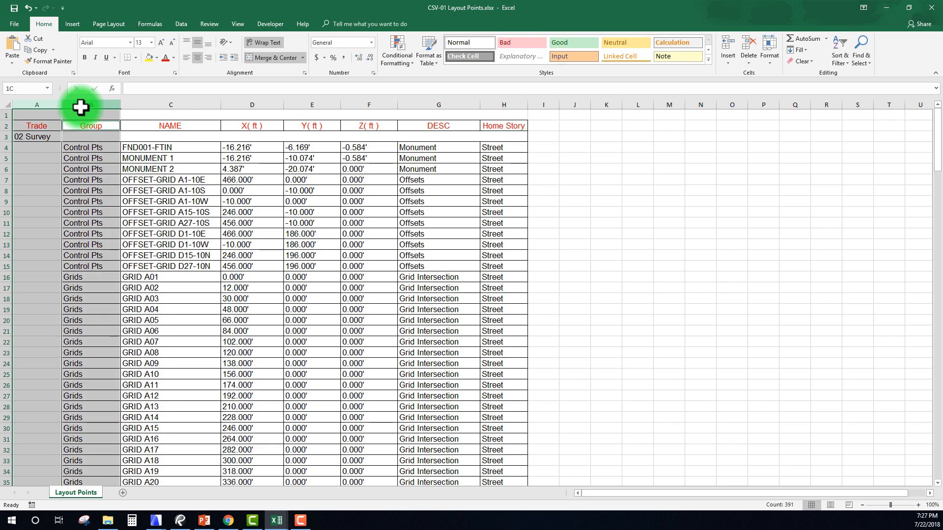
left_click(494, 101, "ctrl")
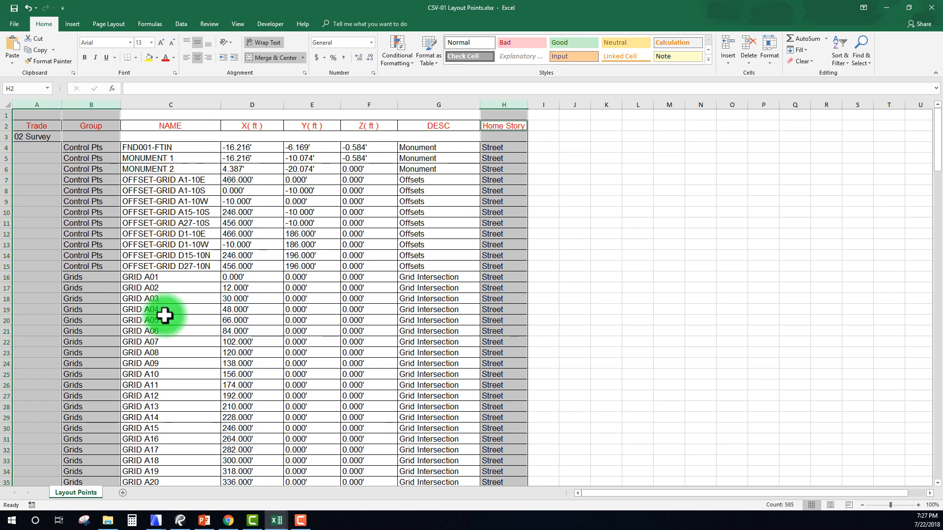
right_click(508, 105)
left_click(533, 184)
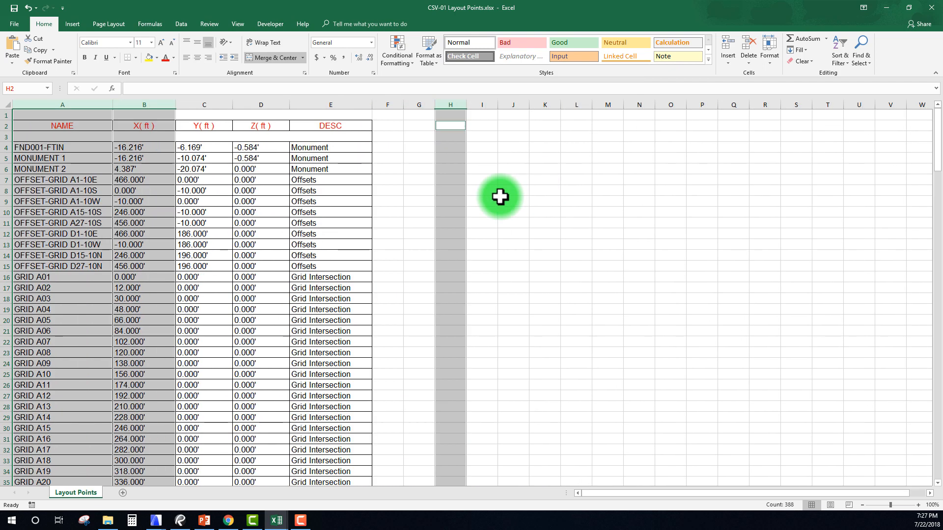
left_click(630, 311)
scroll(92, 204, "down", 7)
scroll(84, 192, "up", 7)
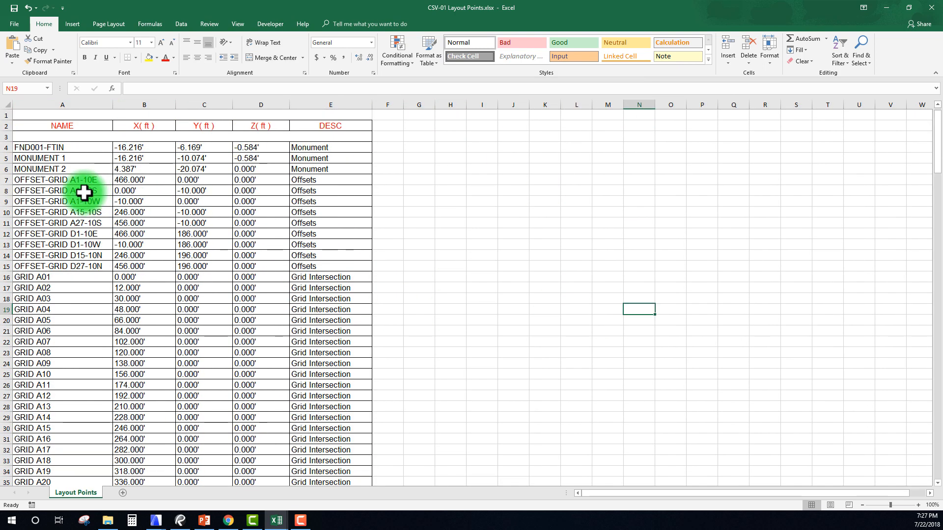
Delete the blank row above the column headers and the empty row below them
right_click(4, 114)
left_click(37, 186)
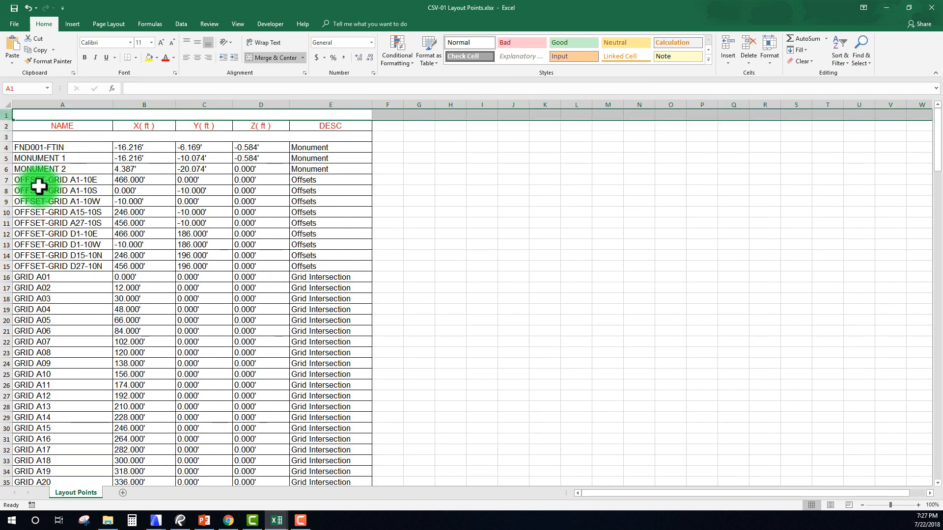
left_click(501, 182)
right_click(7, 125)
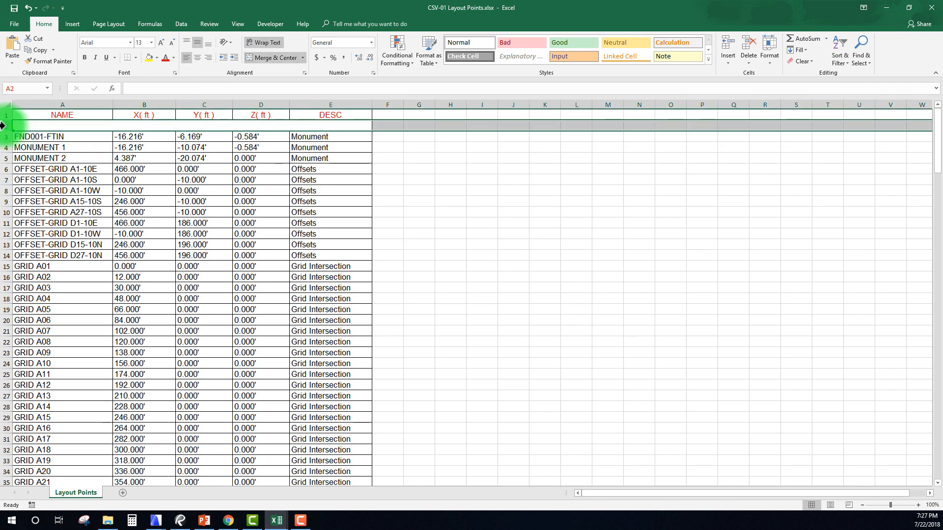
left_click(44, 206)
Look through the worksheet's grid and footing points for leftover blank rows, selecting row 122 above FND A 001
scroll(126, 256, "down", 20)
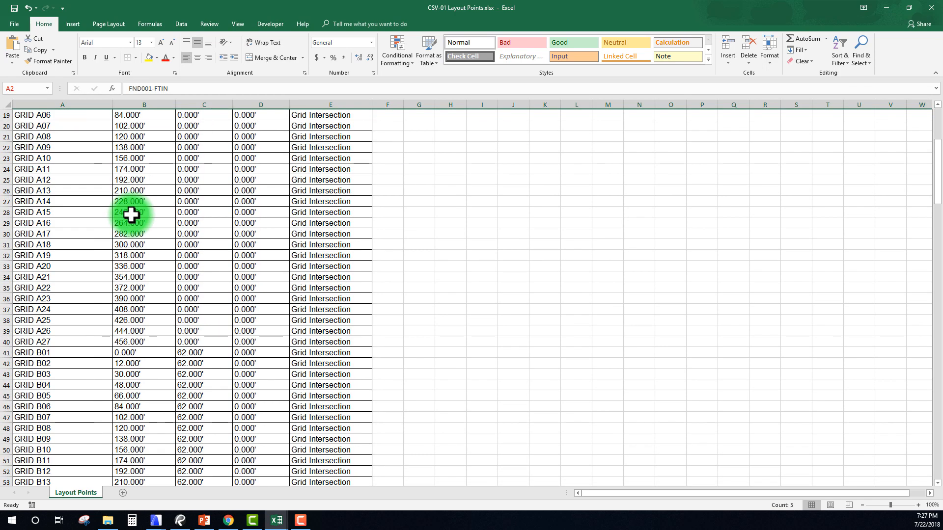
scroll(120, 255, "down", 7)
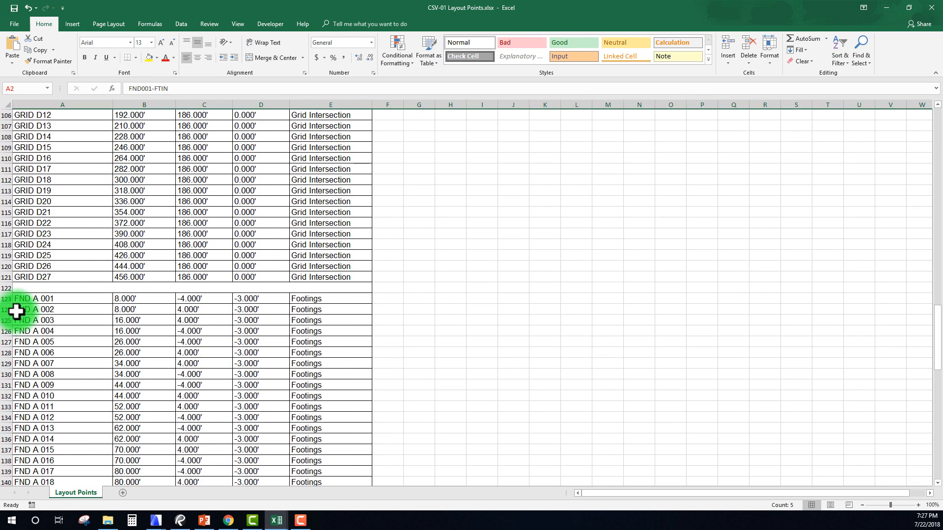
left_click(3, 288)
scroll(221, 315, "down", 20)
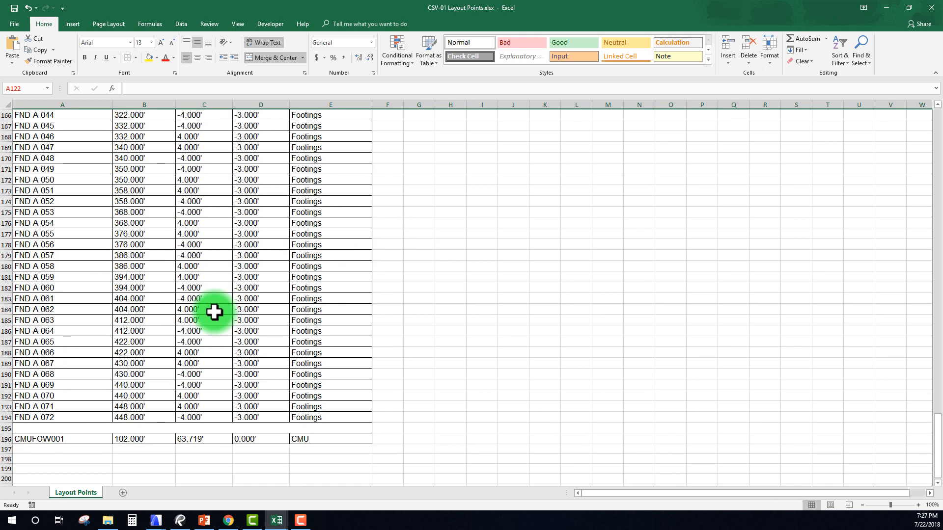
scroll(207, 307, "up", 20)
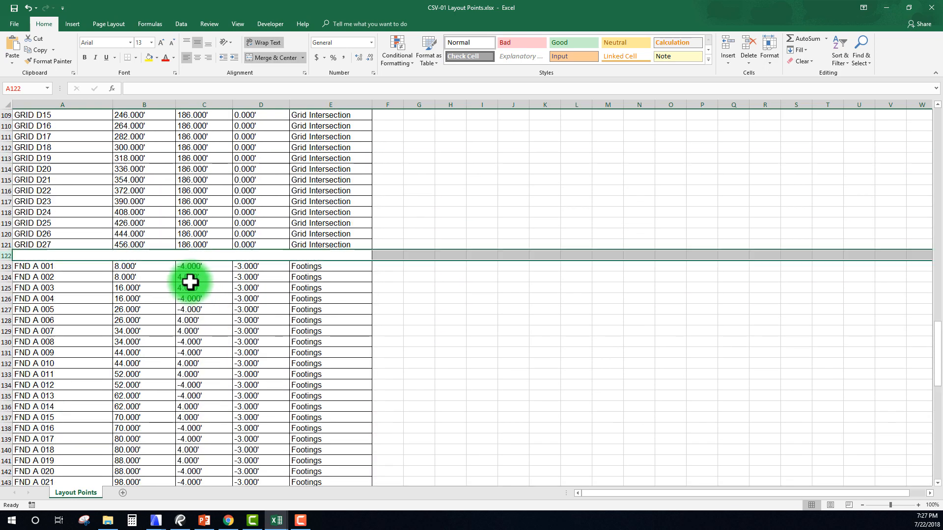
Close the CSV-01 Layout Points workbook without saving the edits and close the FIELD LAYOUT folder
left_click(933, 8)
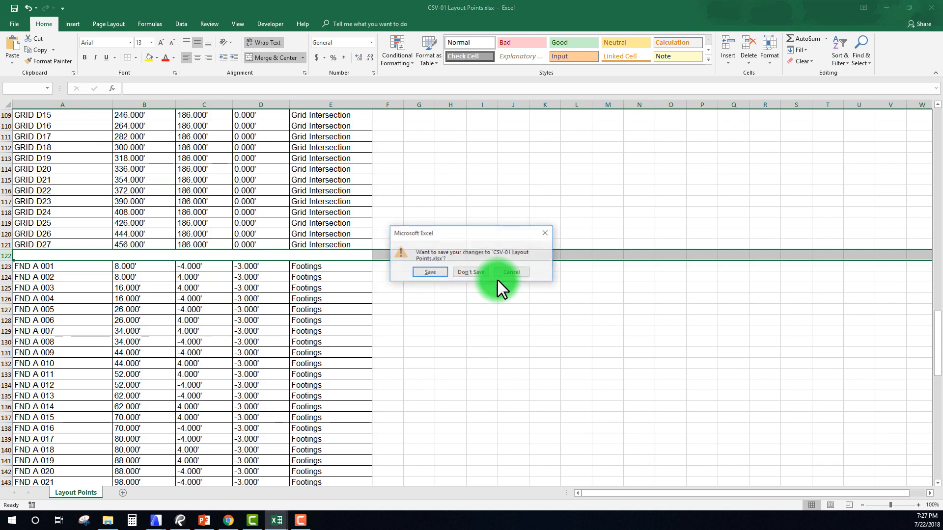
left_click(467, 275)
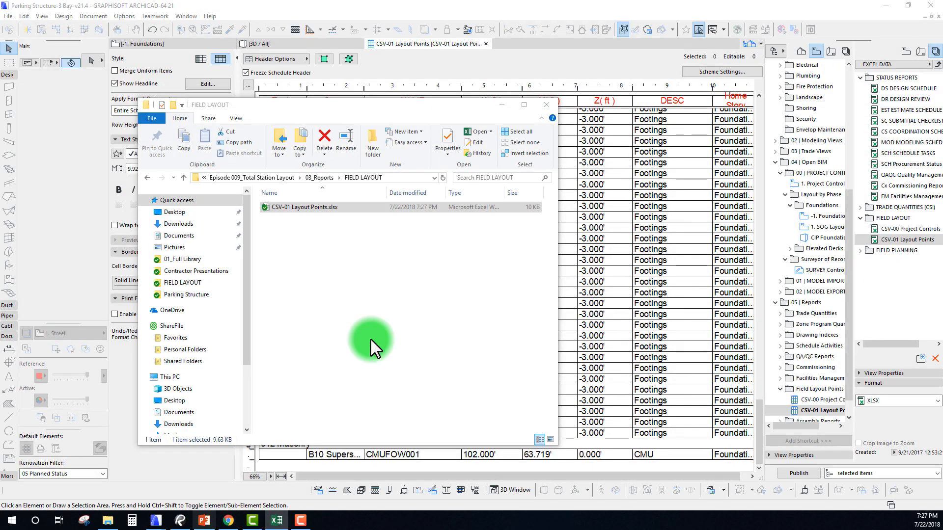
left_click(542, 106)
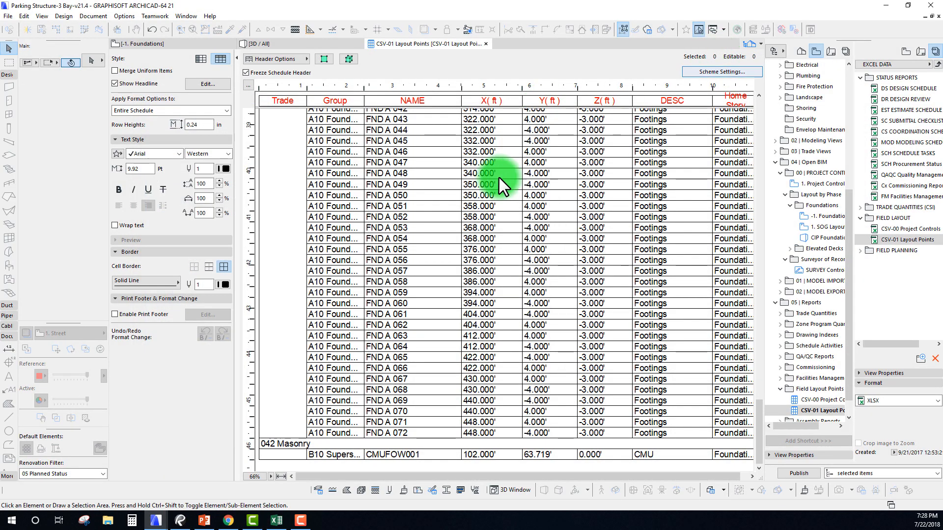
Move the Group field above Trade in the CSV-01 Layout Points scheme and review the regrouped schedule
left_click(715, 72)
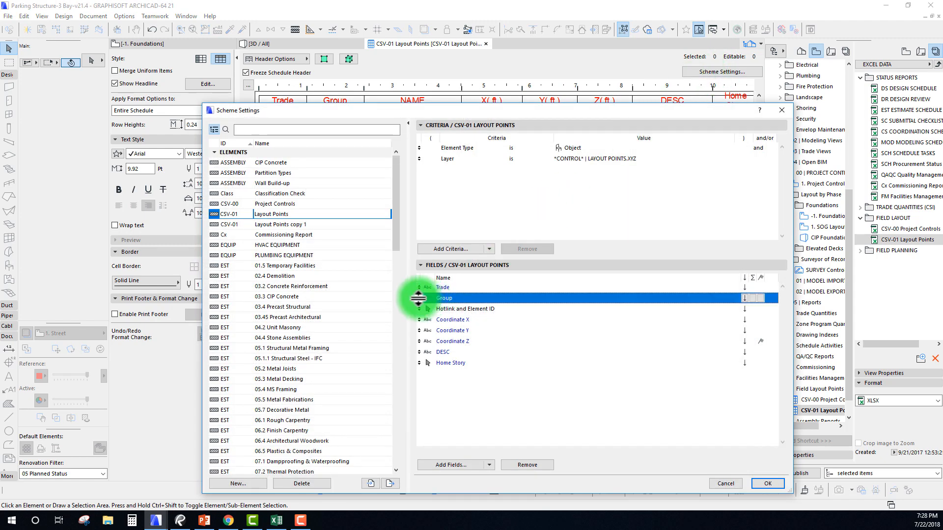
left_click(767, 483)
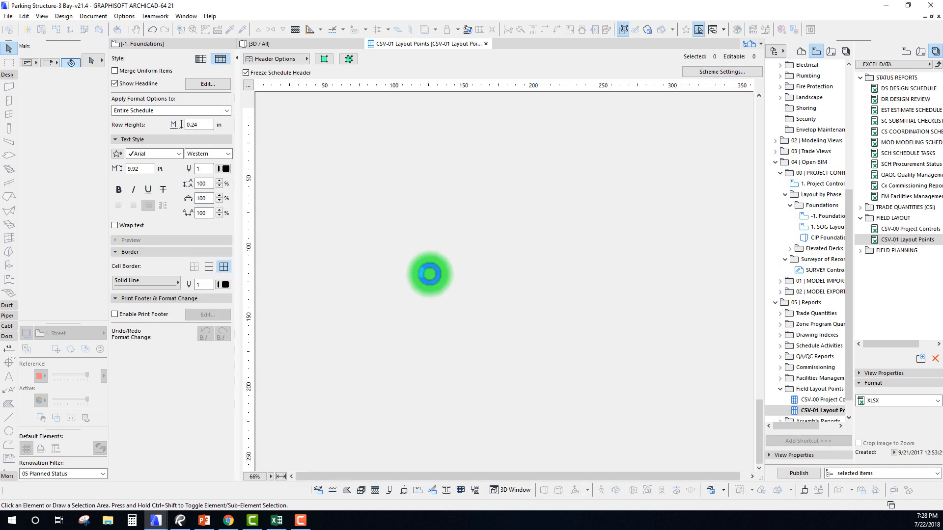
scroll(354, 219, "up", 15)
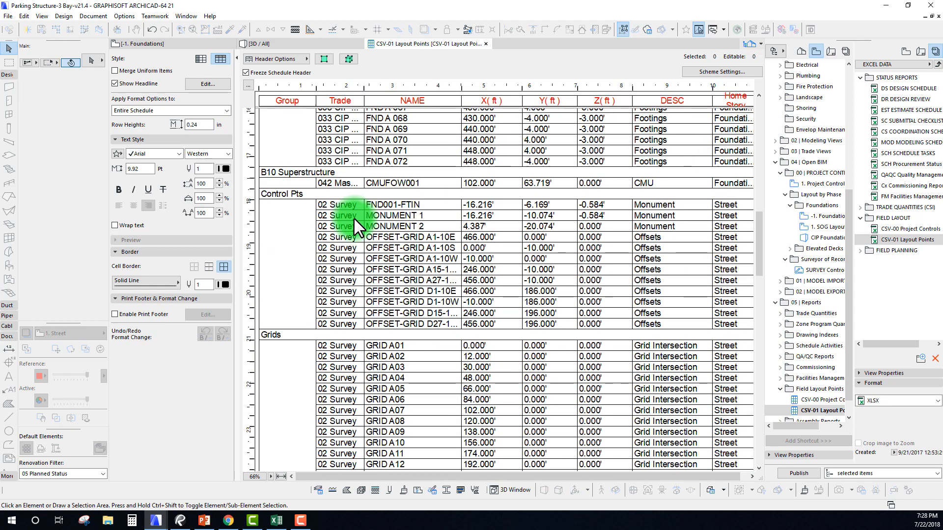
scroll(354, 218, "up", 20)
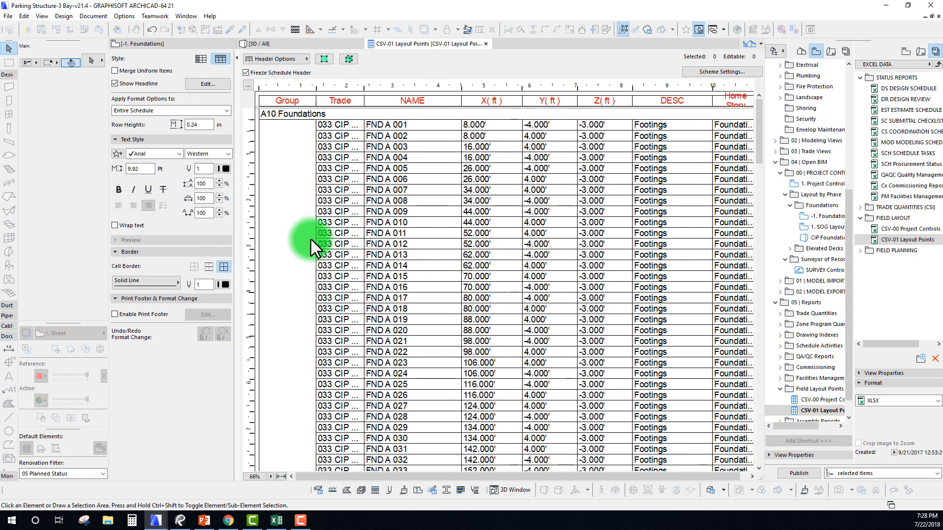
scroll(314, 246, "down", 20)
scroll(325, 257, "up", 10)
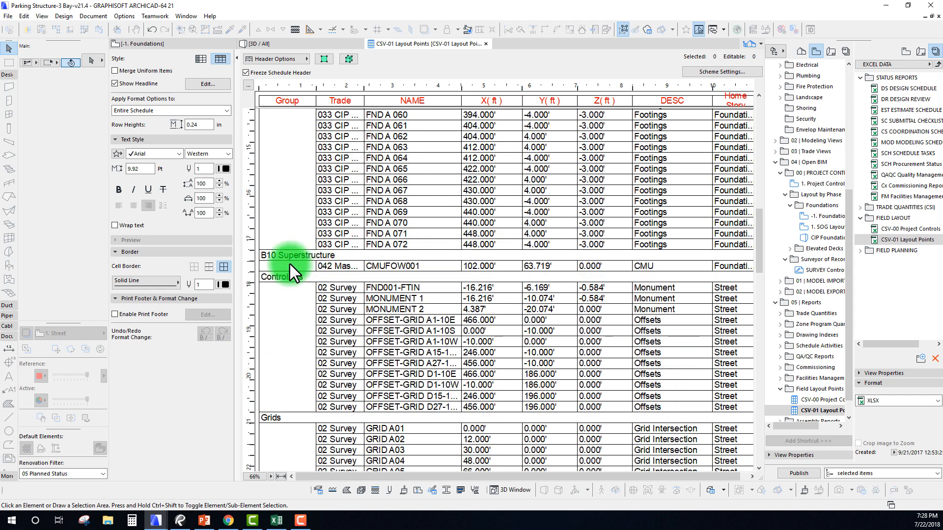
scroll(303, 346, "down", 8)
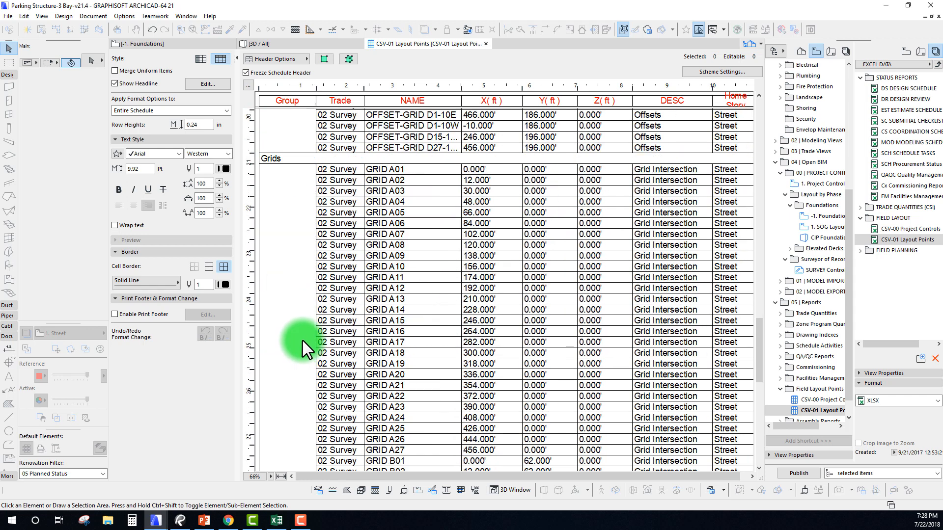
Turn off the group headlines in the CSV-01 Layout Points schedule and publish the CSV-01 Layout Points spreadsheet item again
scroll(303, 341, "down", 15)
scroll(305, 337, "up", 20)
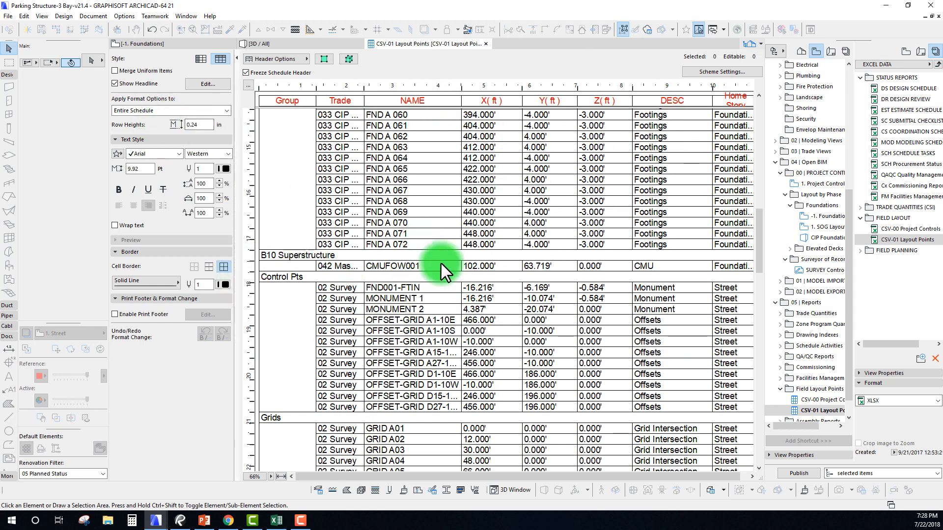
left_click(115, 84)
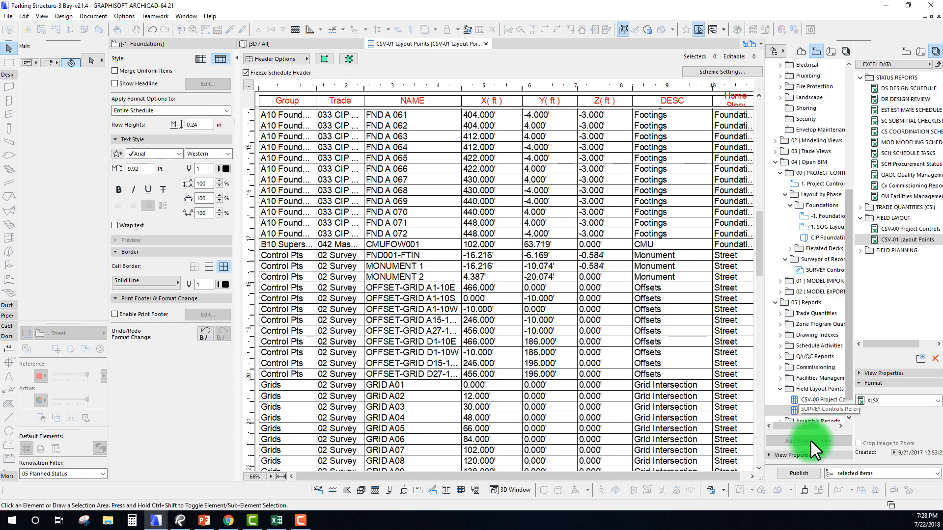
left_click(799, 473)
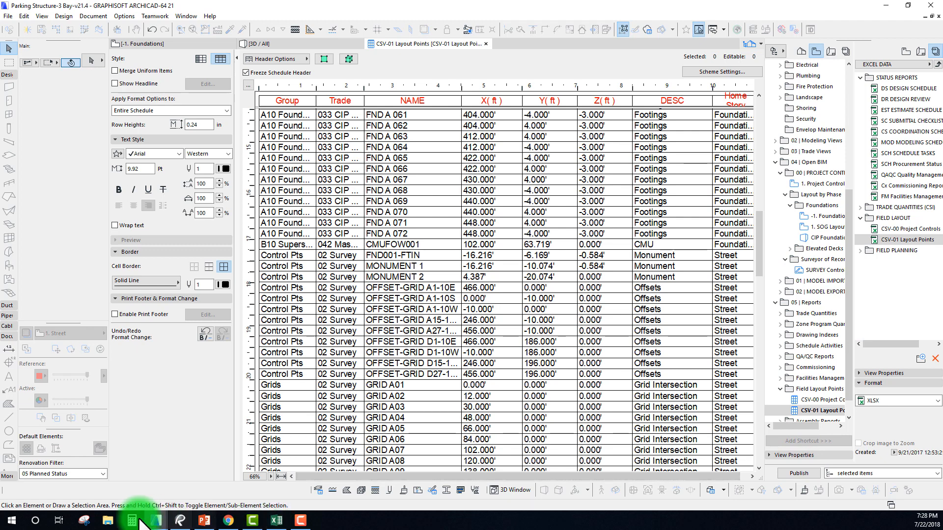
Switch to File Explorer, open the republished CSV-01 Layout Points workbook in Excel and maximize its window
left_click_drag(140, 519, 108, 517)
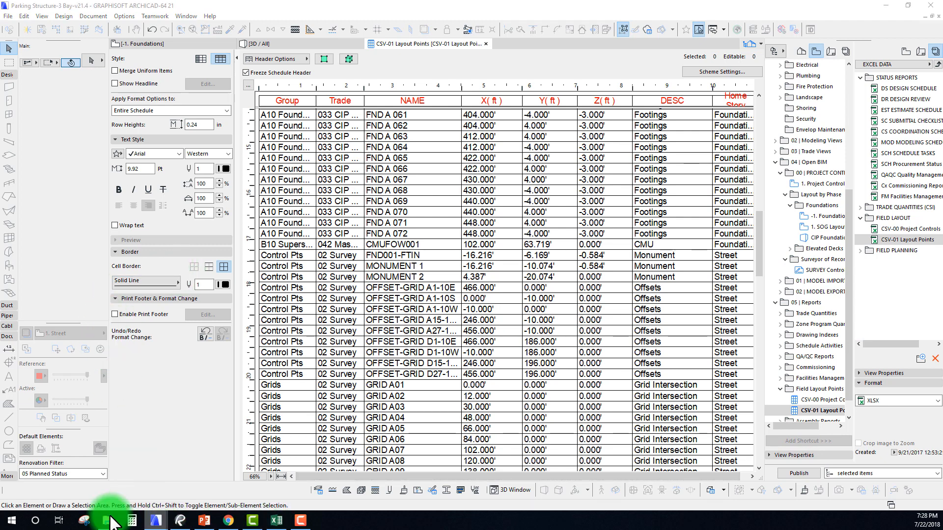
left_click(108, 521)
left_click_drag(276, 103, 0, 113)
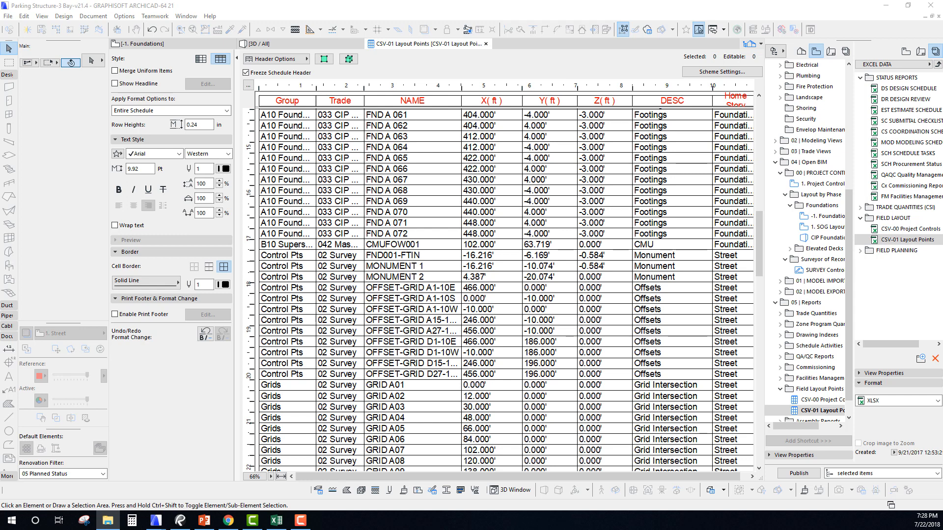
left_click_drag(0, 133, 336, 104)
double_click(349, 204)
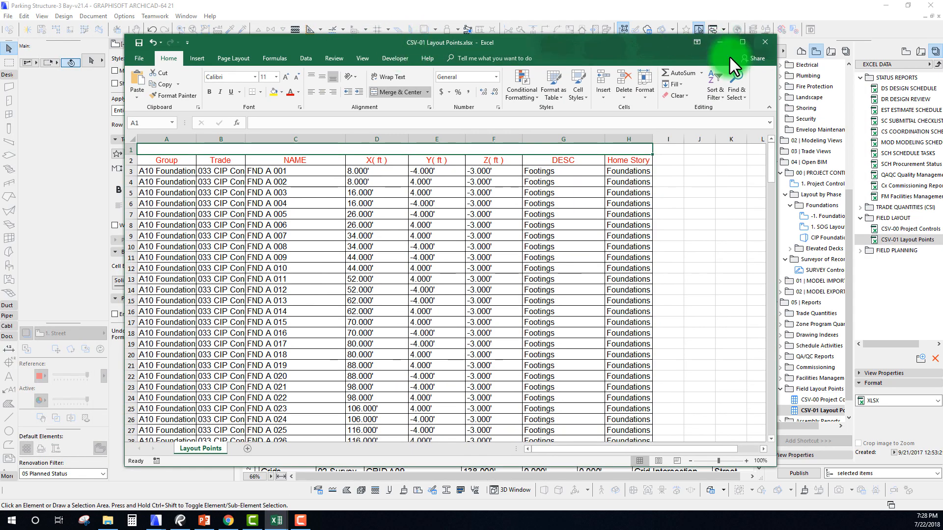
left_click(742, 42)
Delete the Group, Trade and Home Story columns from the Layout Points worksheet
left_click_drag(45, 100, 96, 105)
left_click(502, 104, "ctrl")
right_click(502, 104)
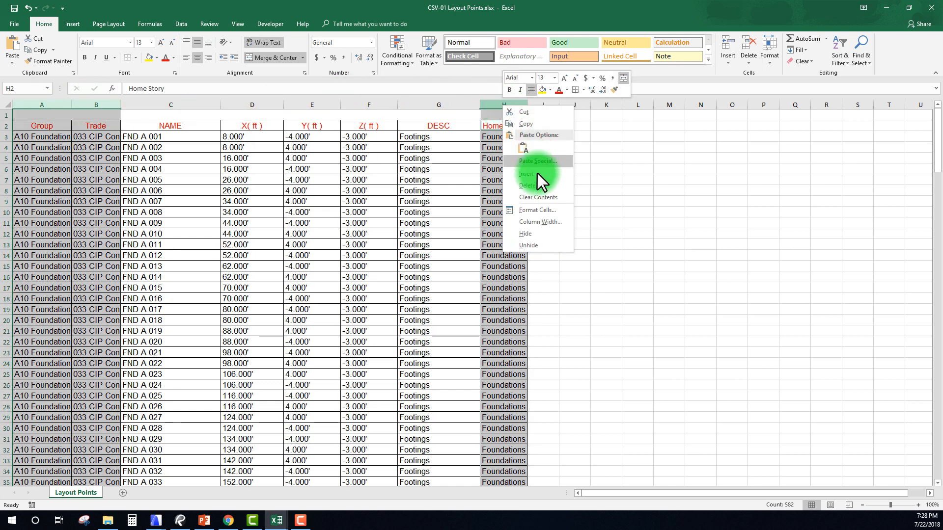
left_click(537, 184)
left_click(607, 233)
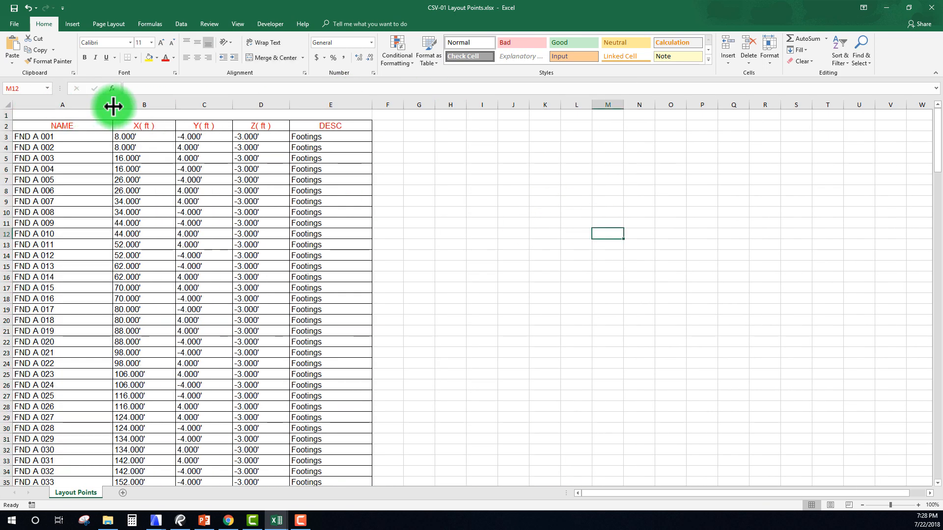
Narrow the NAME column and delete the blank row above the column headers
left_click_drag(112, 104, 89, 105)
right_click(5, 115)
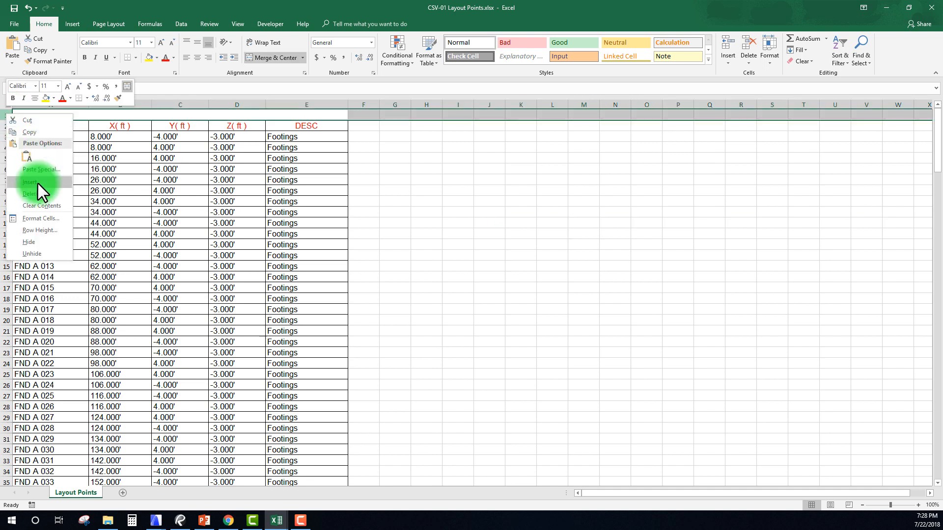
left_click(29, 194)
left_click(25, 110)
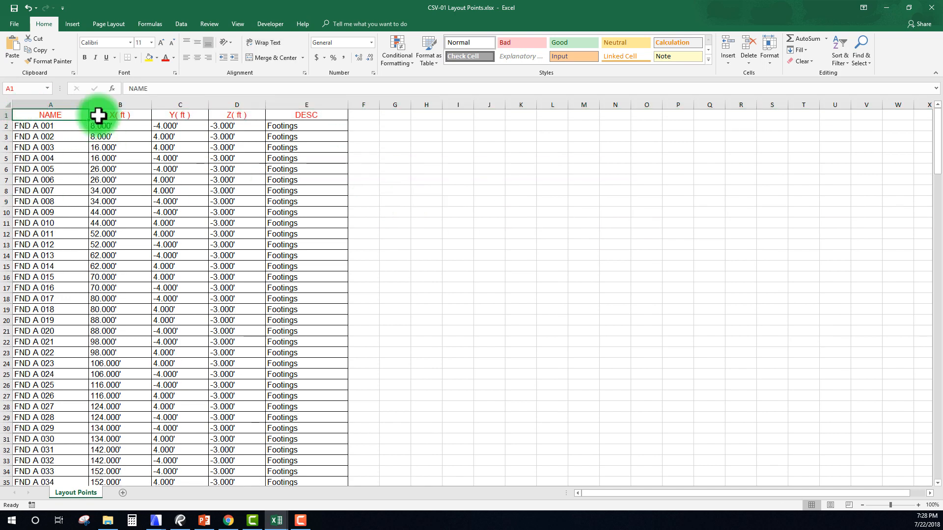
Reduce the sheet zoom and widen the NAME column to fit the full OFFSET-GRID point names
left_click_drag(98, 116, 274, 349)
left_click(281, 350)
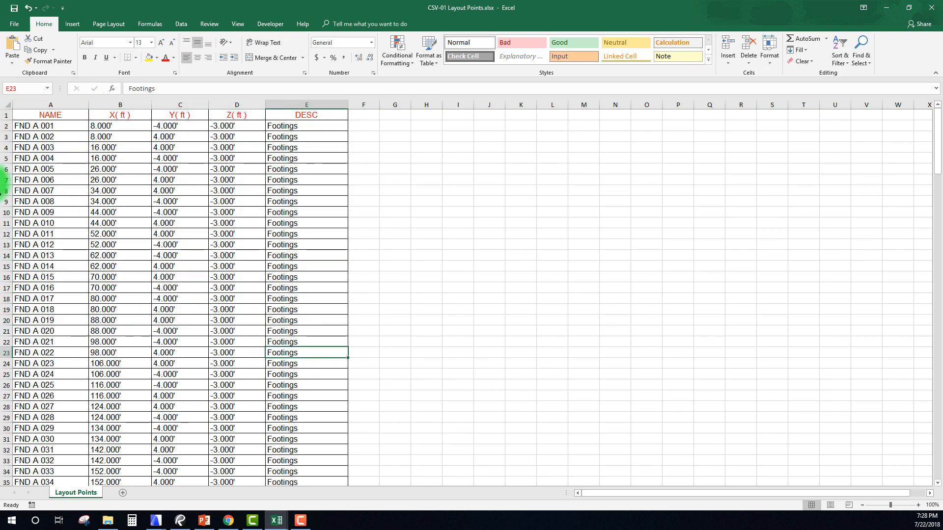
left_click(28, 115)
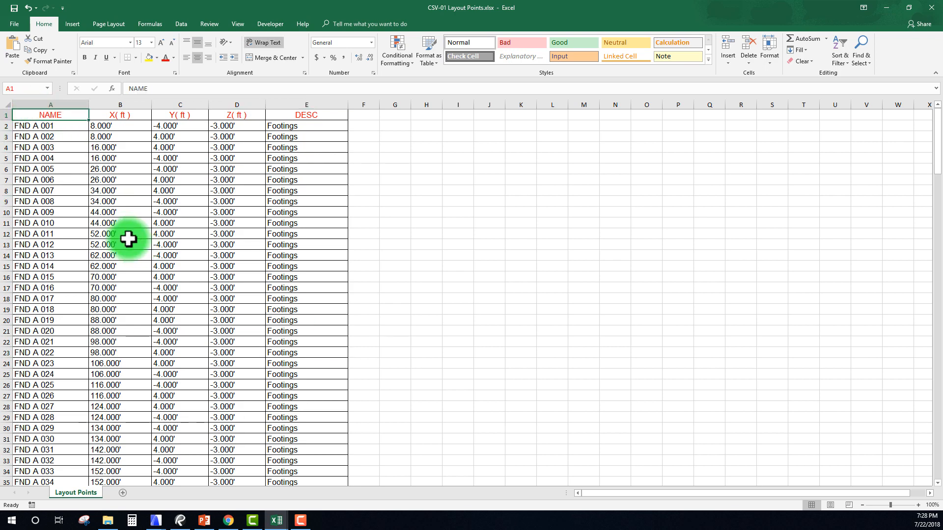
scroll(129, 237, "down", 1, "ctrl")
scroll(123, 248, "down", 18)
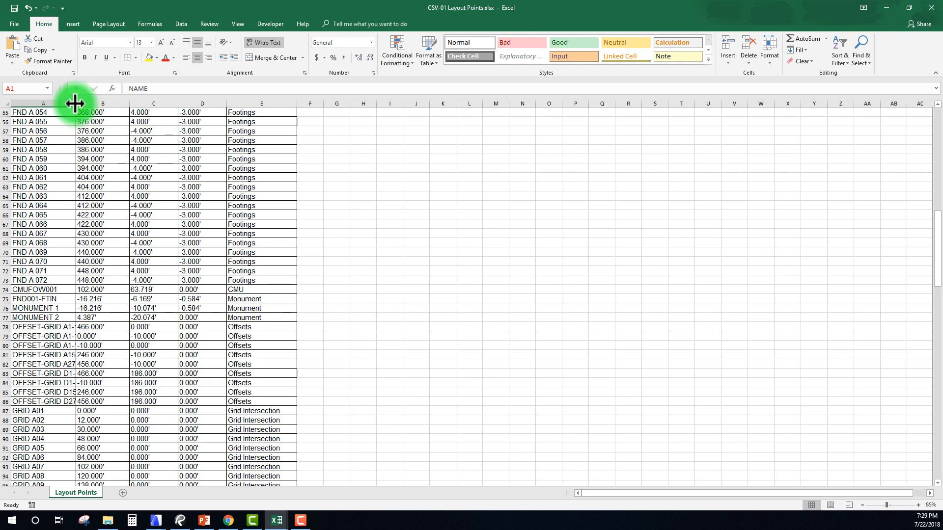
left_click_drag(76, 103, 114, 104)
scroll(59, 301, "down", 1)
scroll(60, 301, "down", 6)
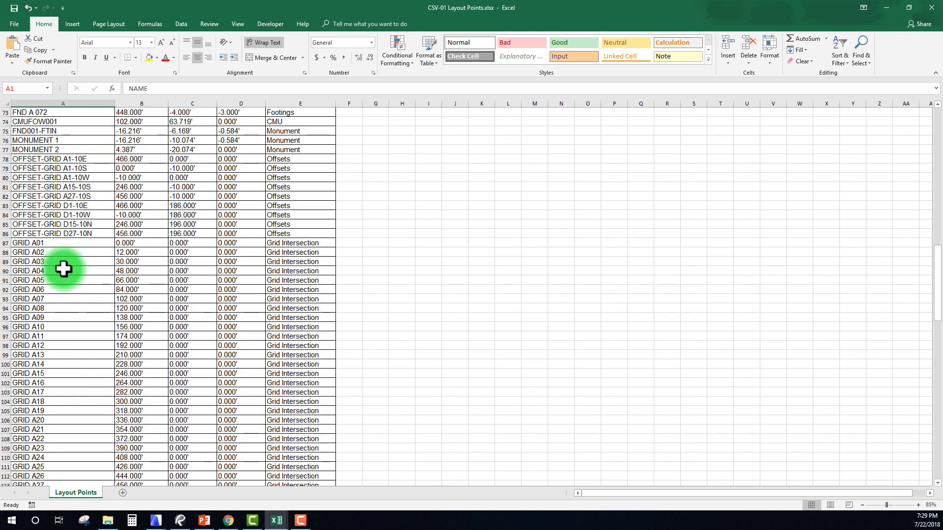
Examine the point names, coordinates and DESC entries from the grid A footings through the last grid D intersection
scroll(49, 197, "up", 11)
scroll(52, 185, "up", 13)
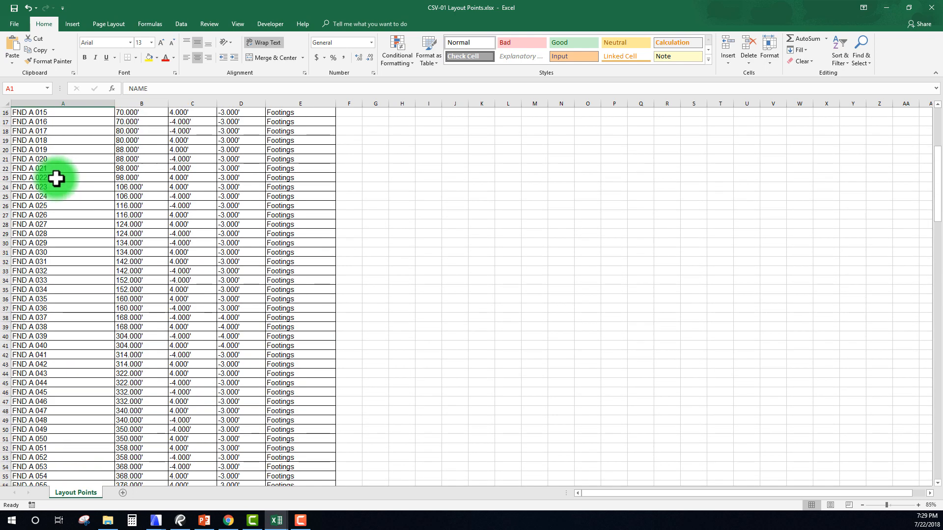
left_click_drag(61, 122, 76, 284)
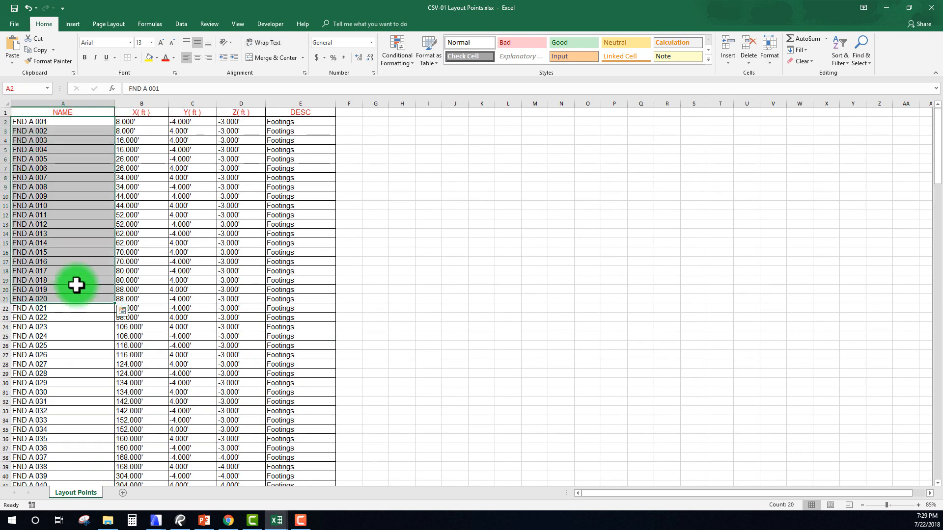
left_click(76, 282)
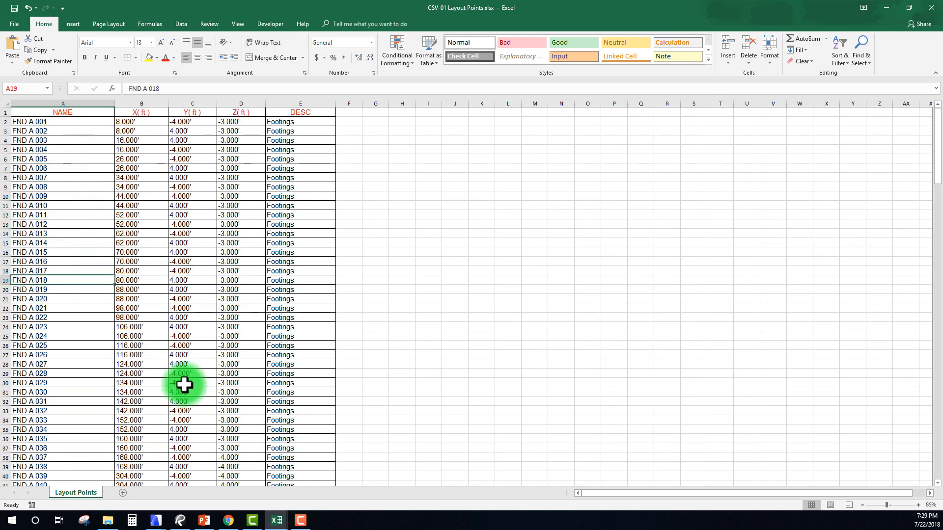
left_click_drag(302, 122, 294, 428)
left_click(294, 427)
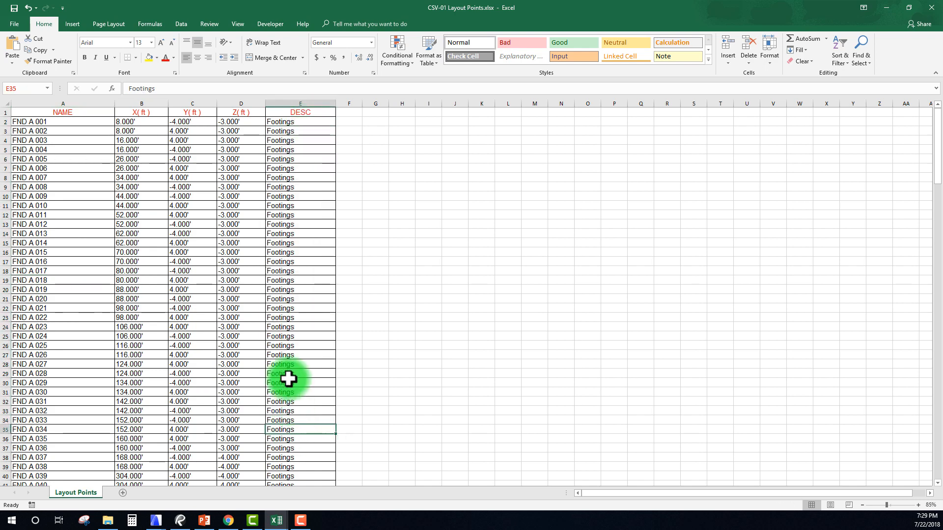
scroll(288, 378, "down", 20)
scroll(207, 335, "down", 14)
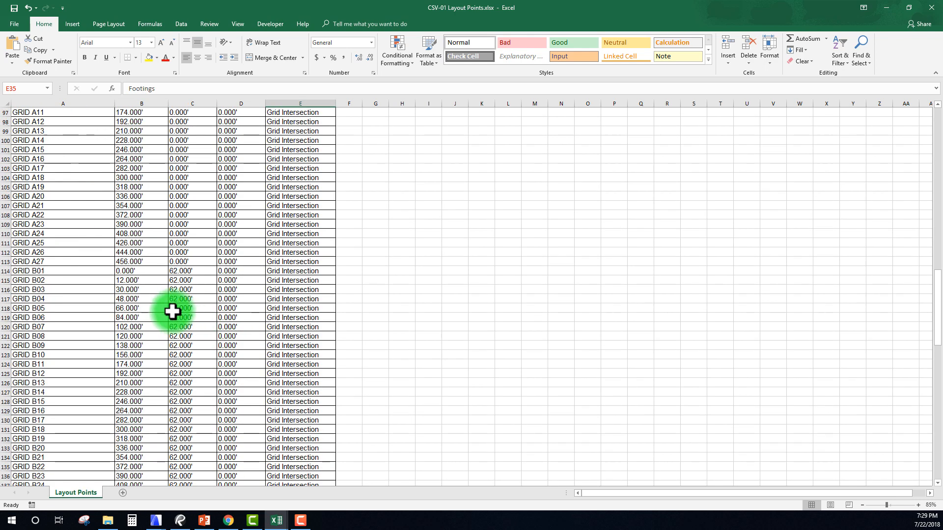
scroll(218, 359, "down", 7)
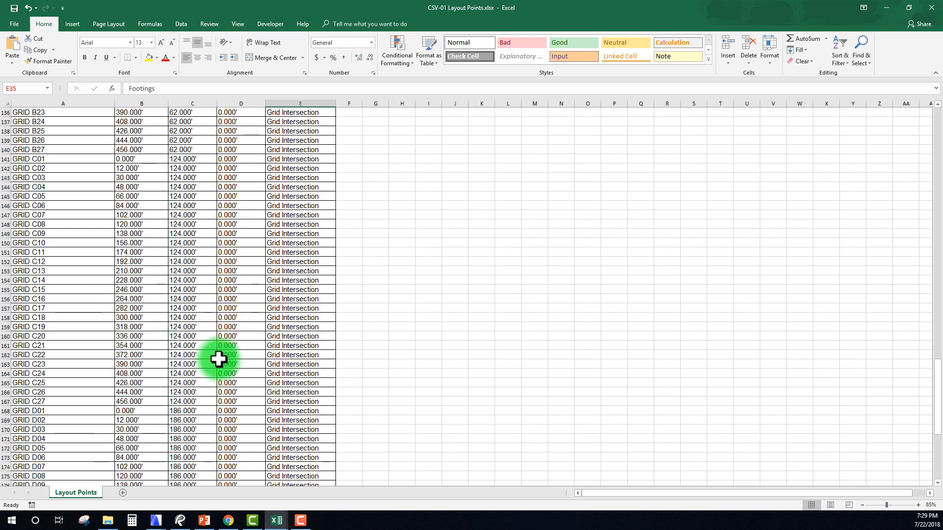
scroll(222, 360, "down", 18)
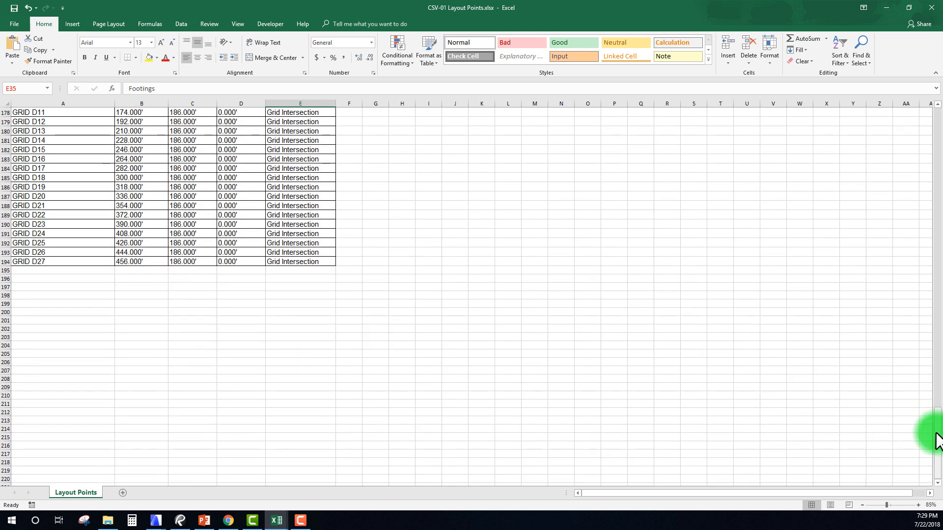
left_click_drag(936, 437, 917, 120)
left_click(425, 164)
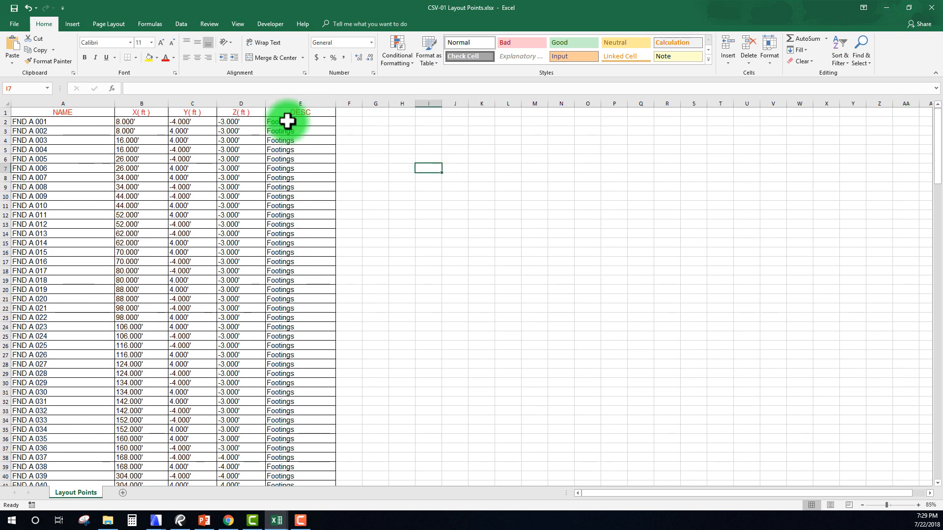
left_click_drag(286, 121, 283, 363)
left_click(283, 364)
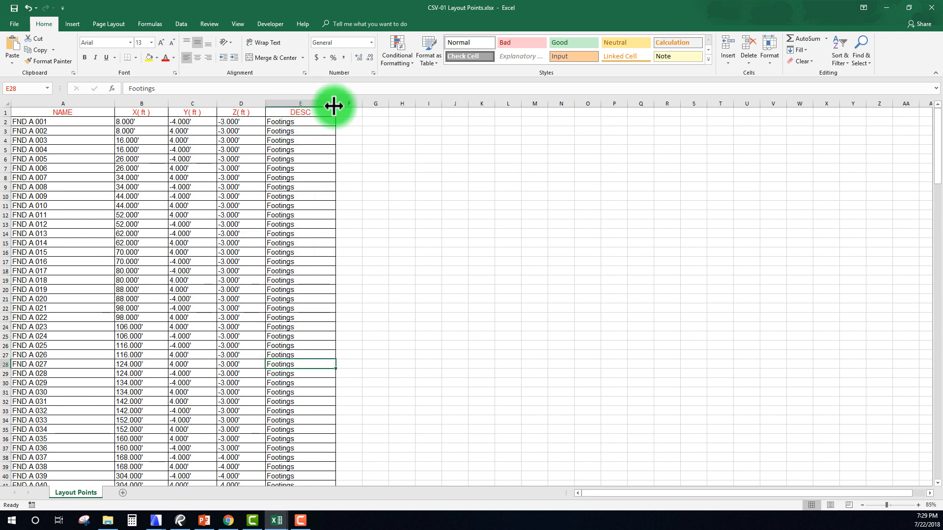
Narrow the DESC and NAME columns to tighten the layout points table
left_click_drag(335, 104, 280, 324)
left_click(152, 216)
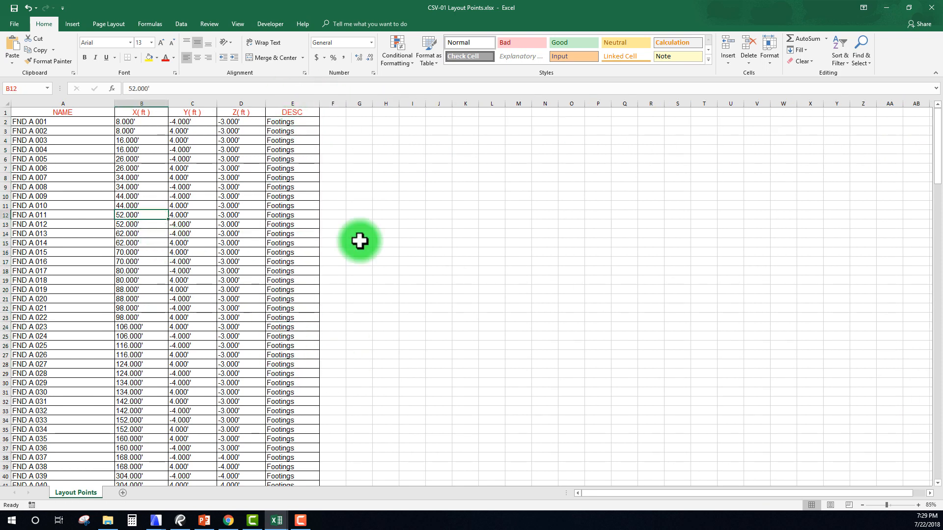
left_click_drag(113, 103, 79, 103)
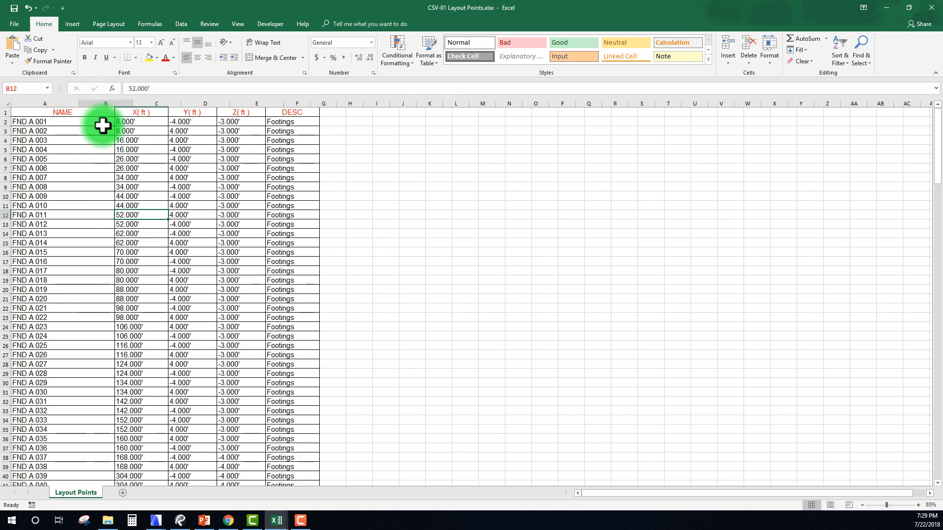
left_click(379, 219)
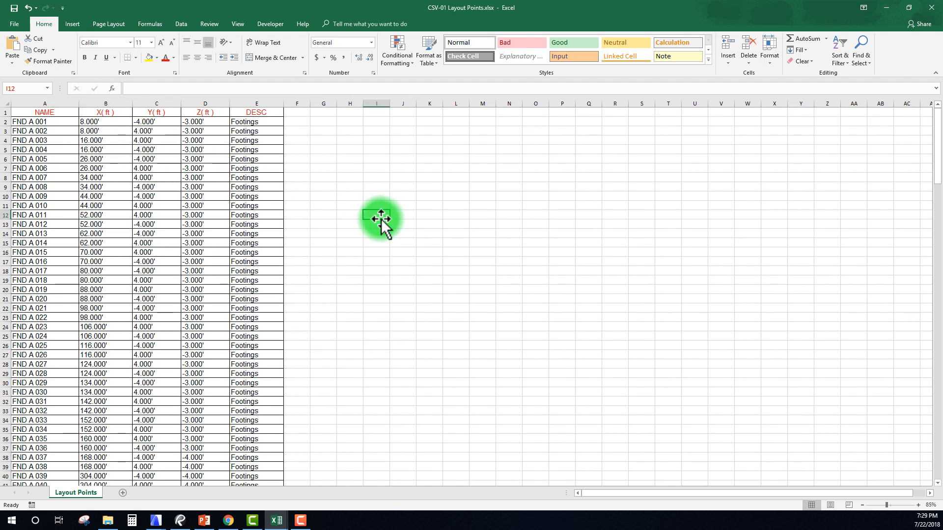
Remove all foot marks (') from the worksheet's coordinates by replacing them with nothing
left_click(160, 187)
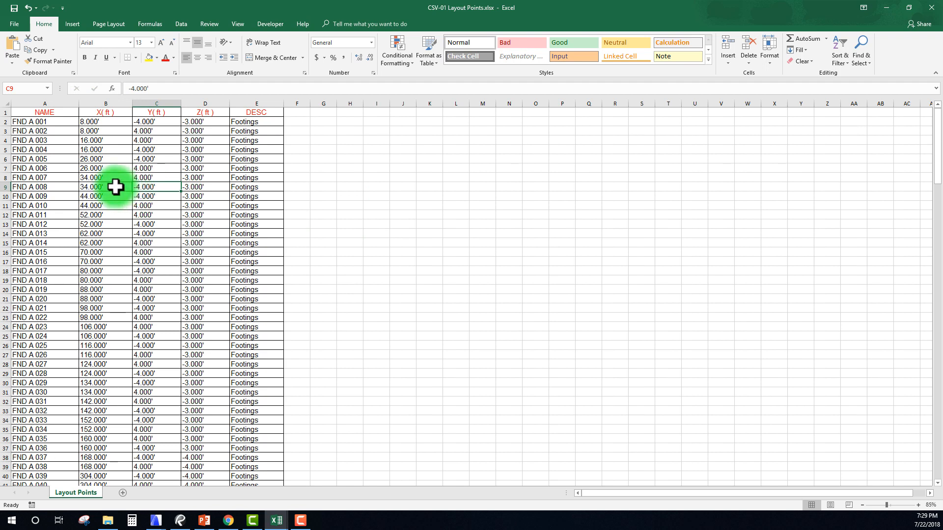
left_click(205, 187)
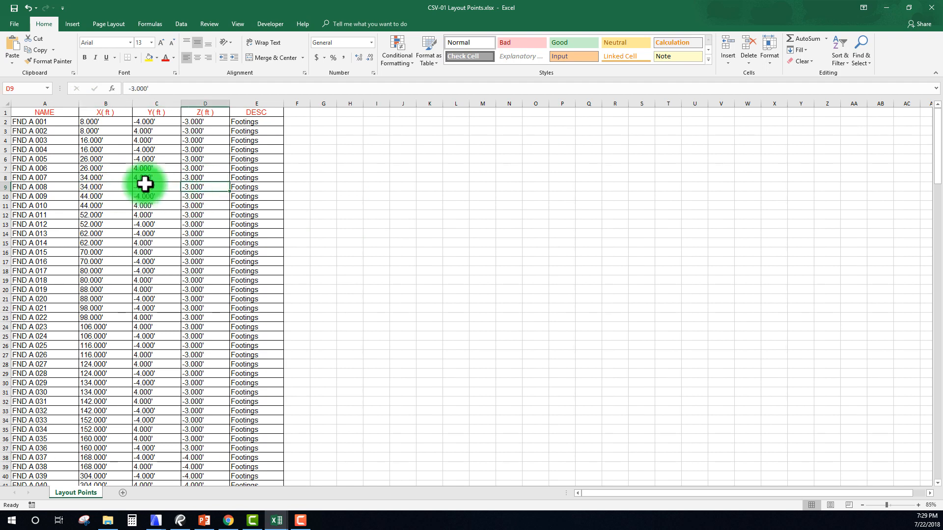
left_click(145, 185)
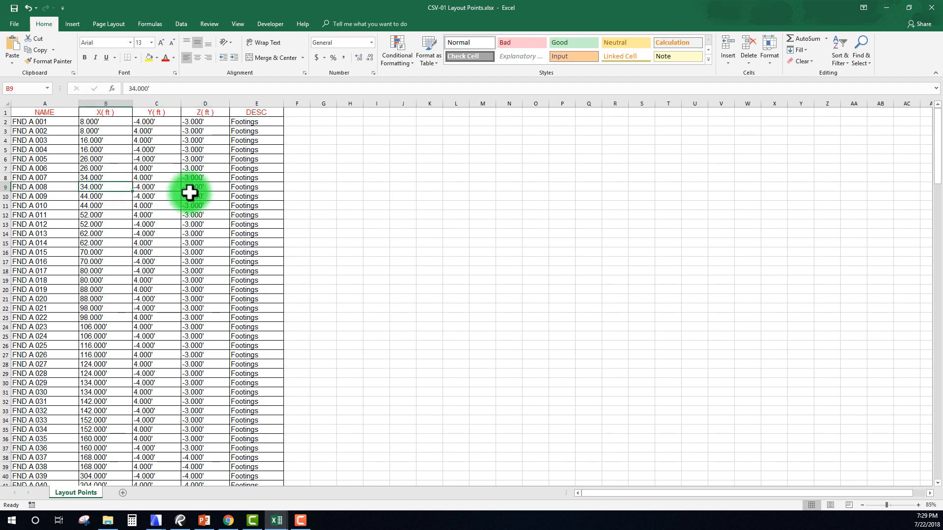
key("ctrl+f")
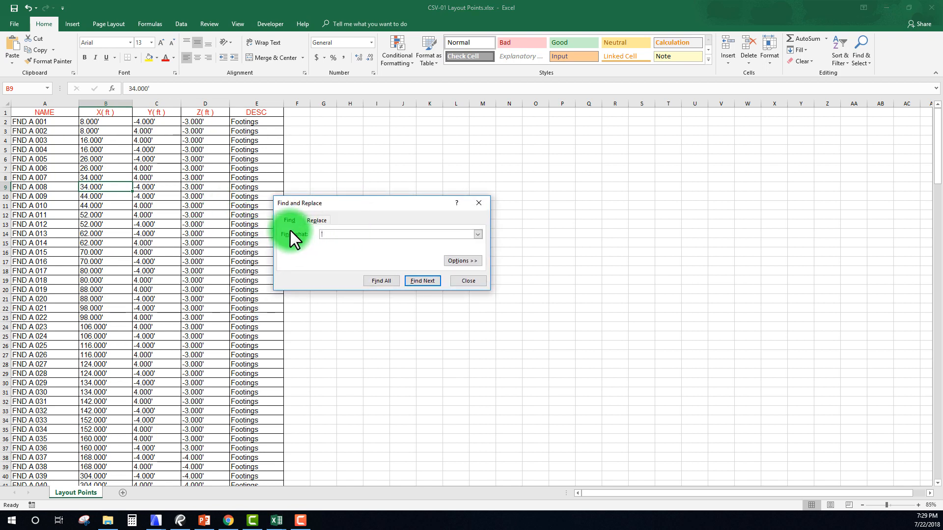
left_click(317, 220)
left_click(330, 245)
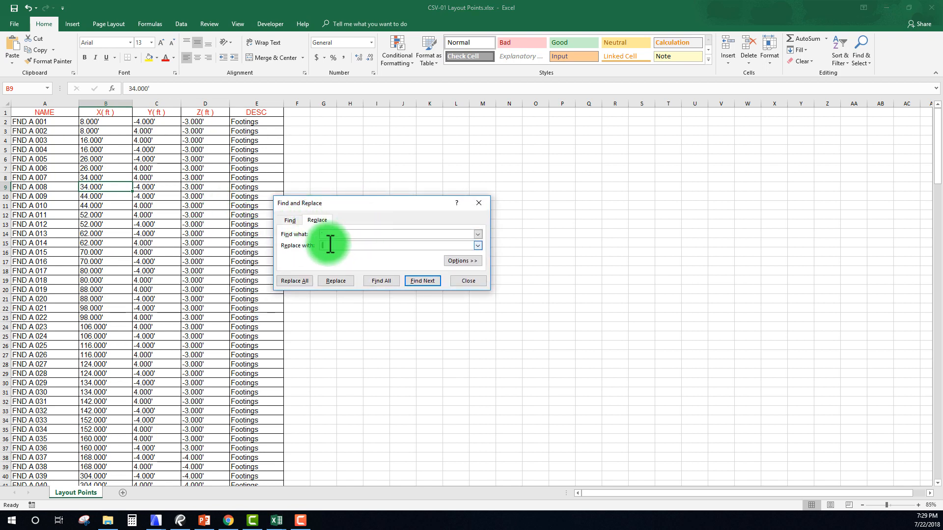
left_click(295, 281)
left_click(475, 287)
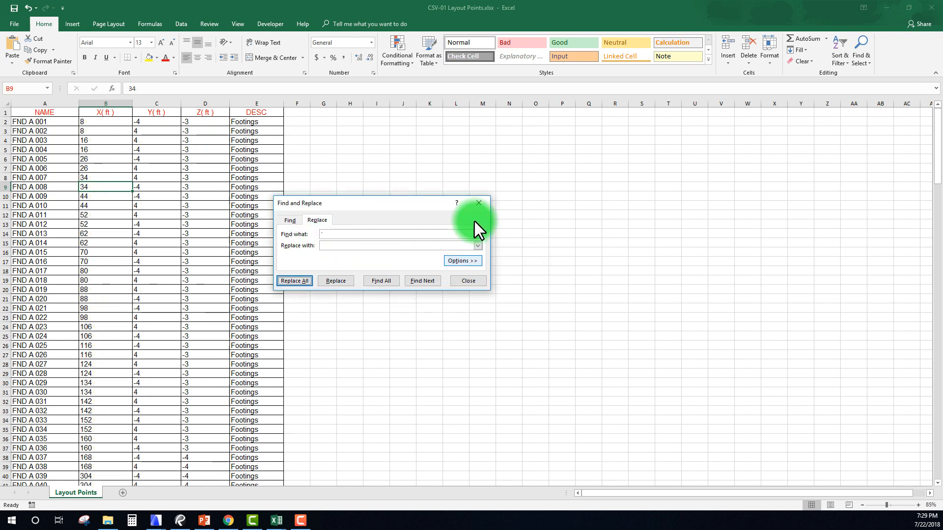
left_click(478, 203)
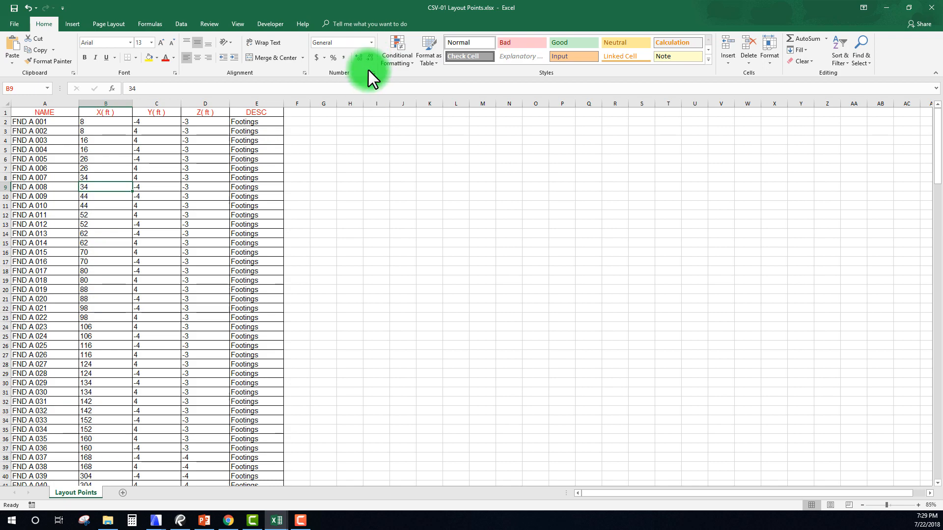
Format all X, Y and Z coordinate values in B2:D194 as numbers with one decimal place
left_click_drag(91, 120, 194, 454)
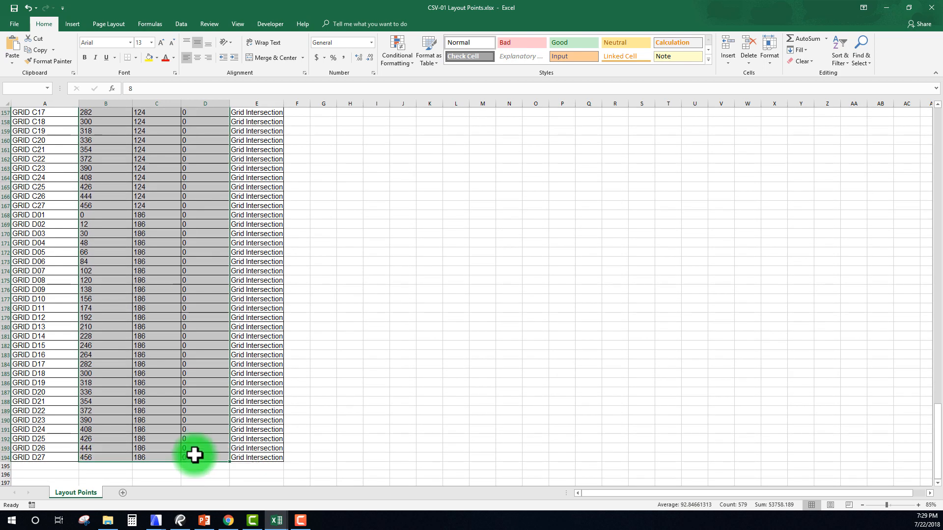
left_click(370, 57)
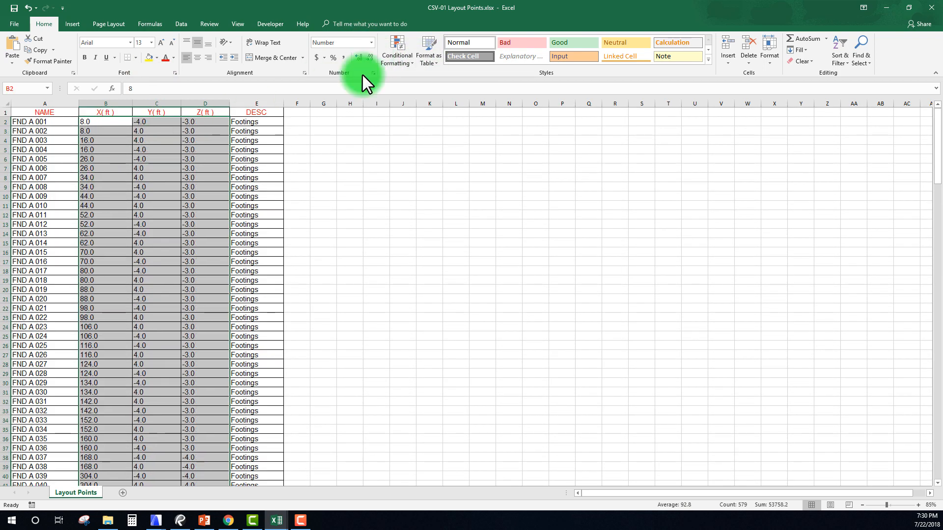
Show the selected X, Y and Z coordinate values with three decimal places
left_click(359, 58)
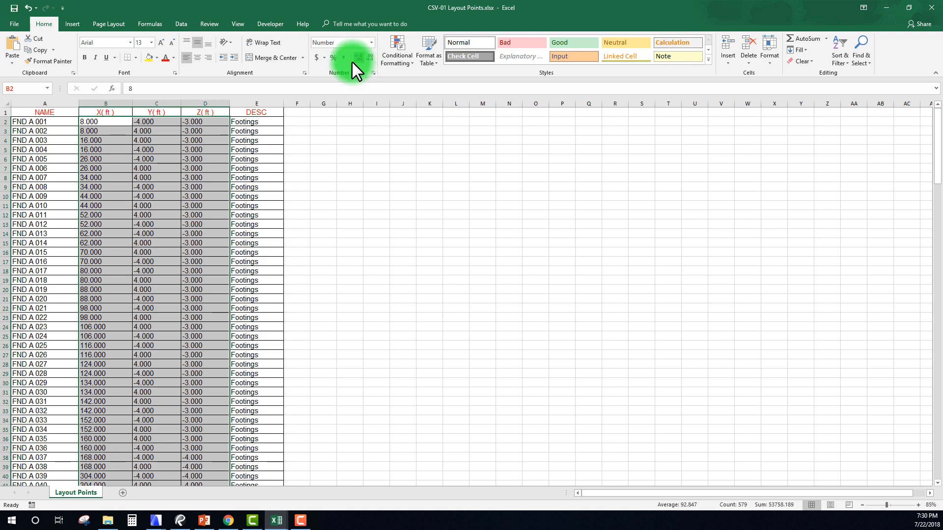
Examine the three-decimal coordinates of the monument, offset and grid intersection points below the footing rows
scroll(134, 390, "down", 20)
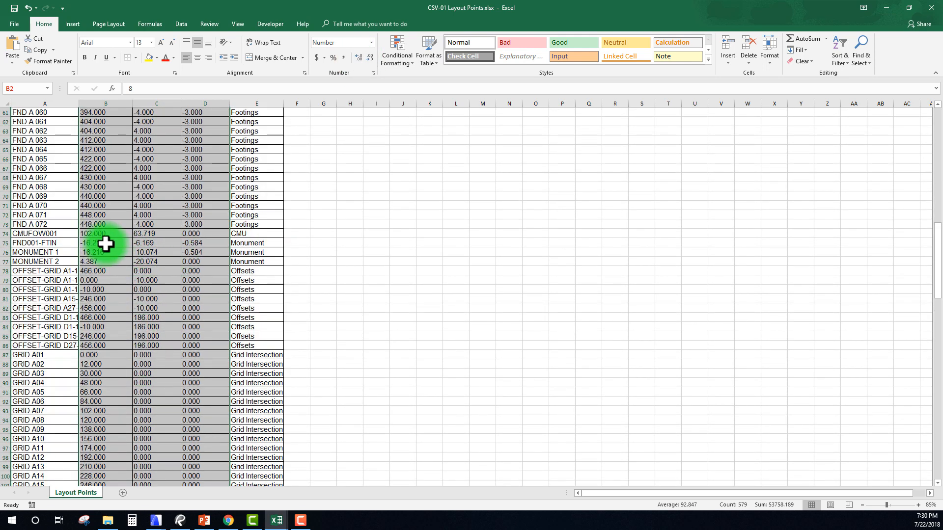
left_click_drag(98, 241, 212, 253)
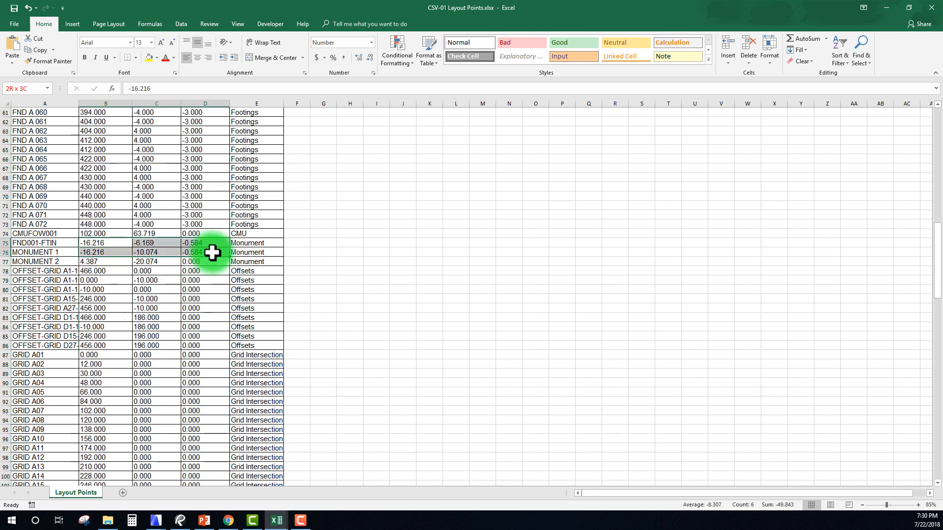
left_click_drag(102, 242, 215, 251)
left_click(201, 242)
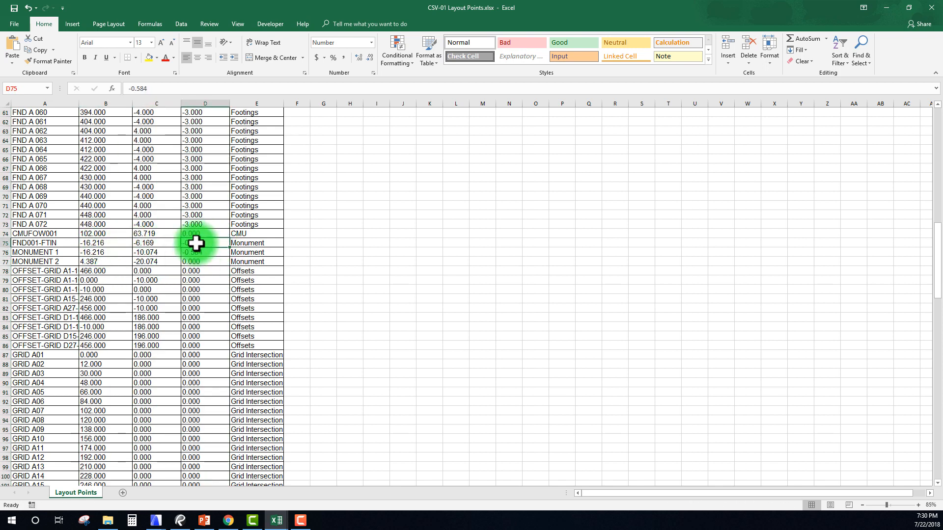
left_click(188, 289)
left_click_drag(206, 242, 97, 326)
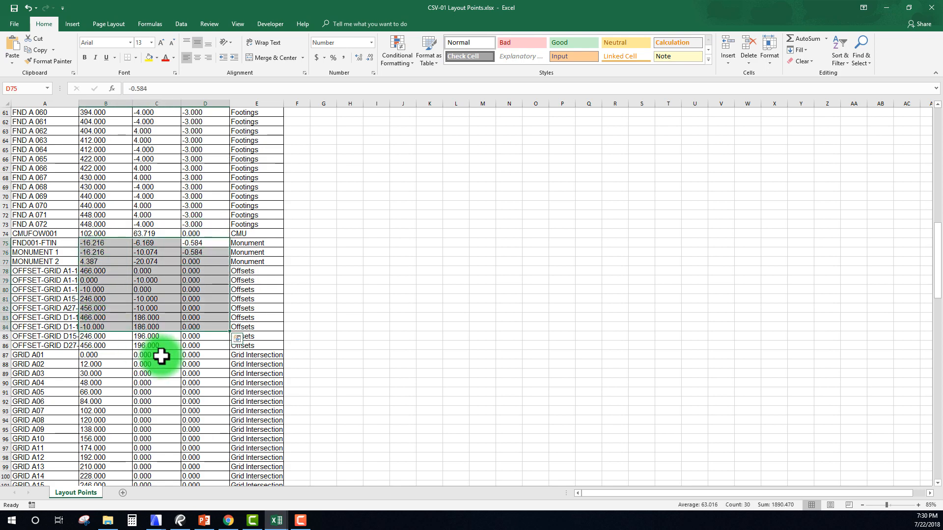
left_click(162, 355)
left_click(446, 364)
scroll(185, 170, "up", 1)
scroll(185, 170, "up", 8)
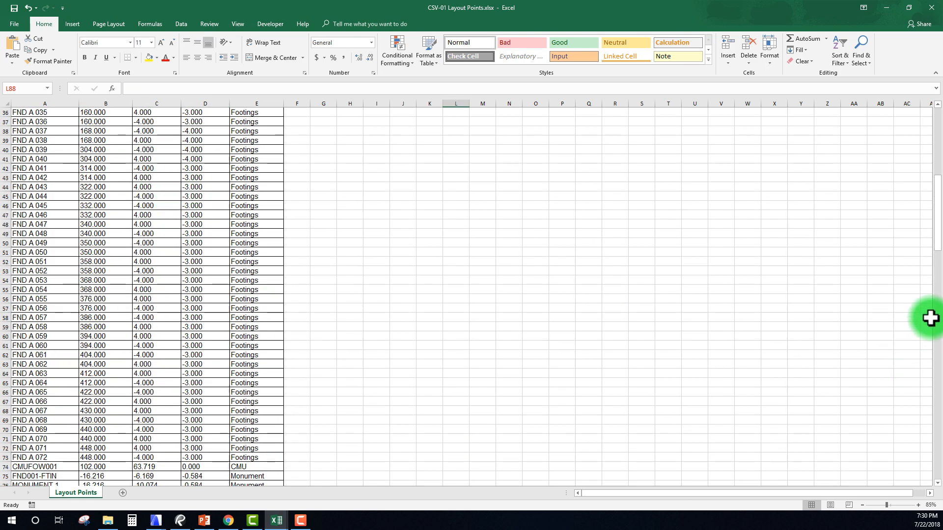
left_click_drag(937, 231, 929, 135)
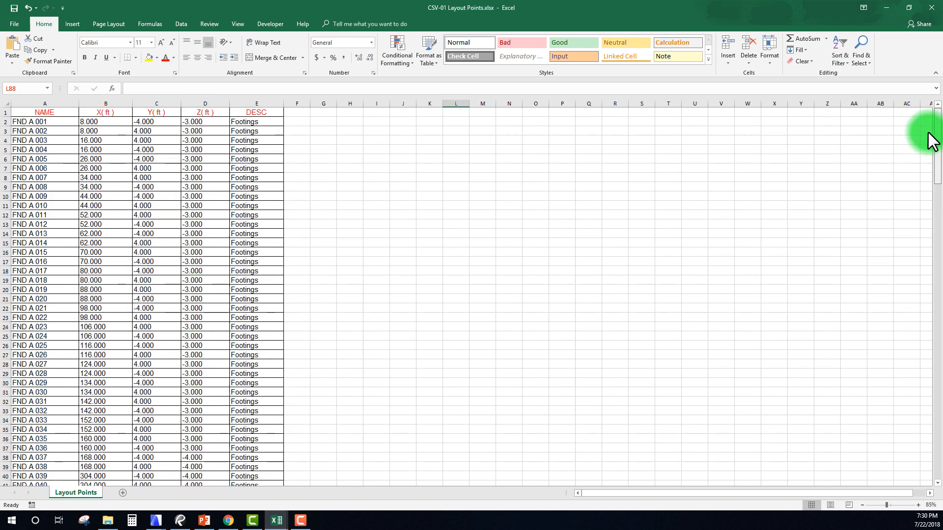
Prepare to save a copy of the workbook in the FIELD LAYOUT folder as CSV (Comma delimited)
left_click(13, 24)
left_click(25, 121)
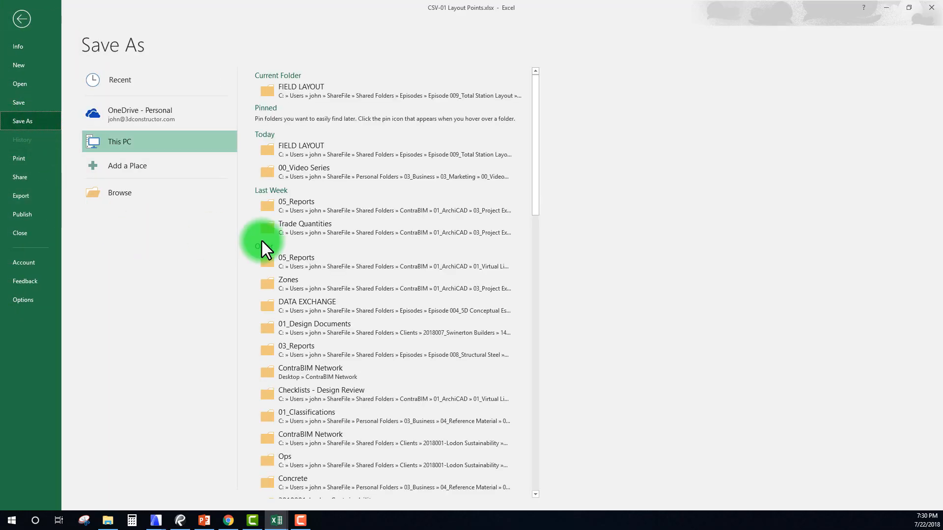
double_click(115, 145)
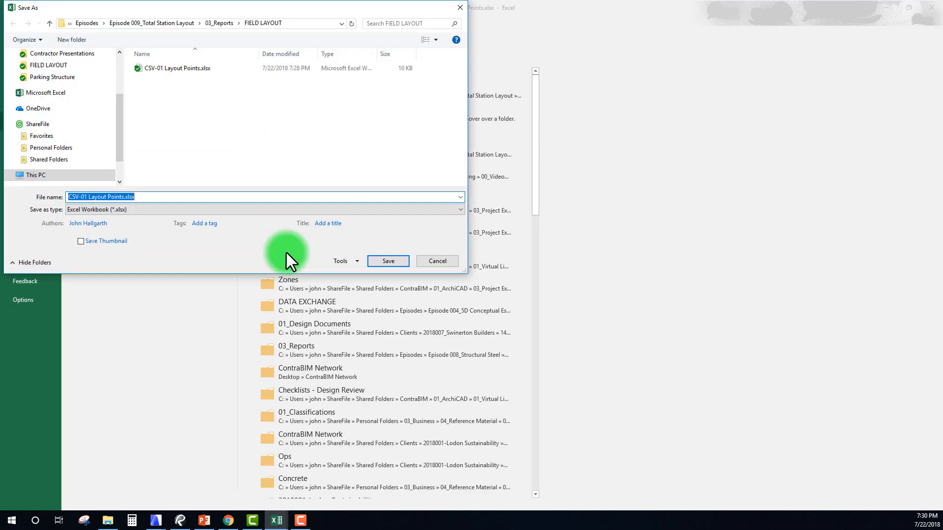
left_click_drag(172, 4, 341, 52)
left_click(311, 258)
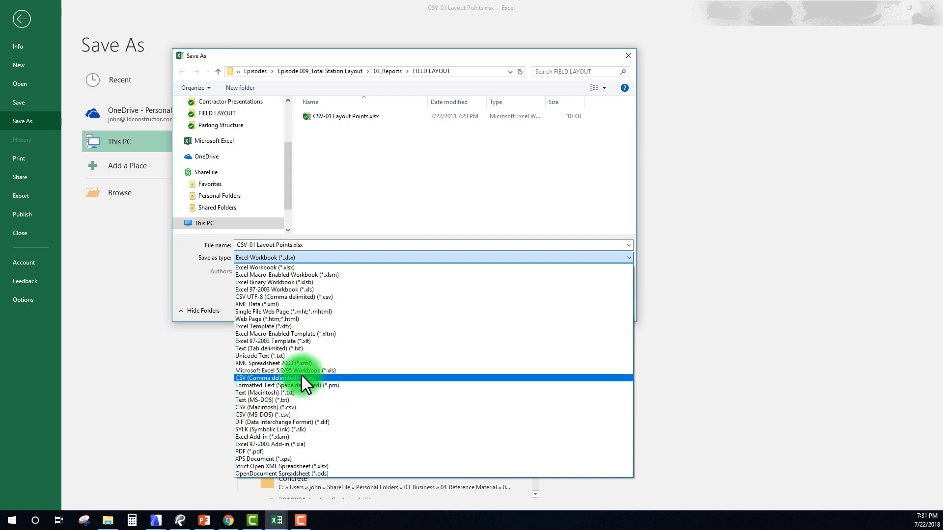
left_click(283, 379)
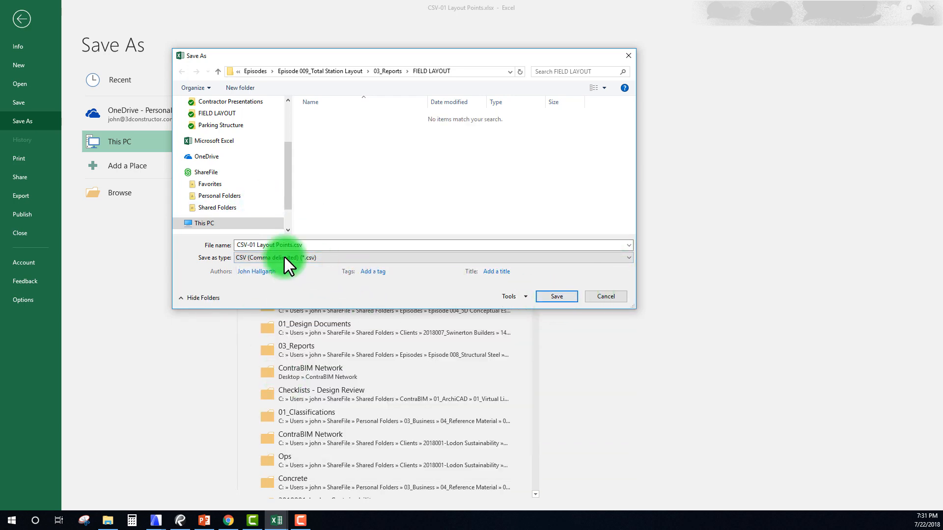
Name the copy CSV-01 Layout Points-7-22-2018.csv and save it, keeping the CSV format
left_click(278, 245)
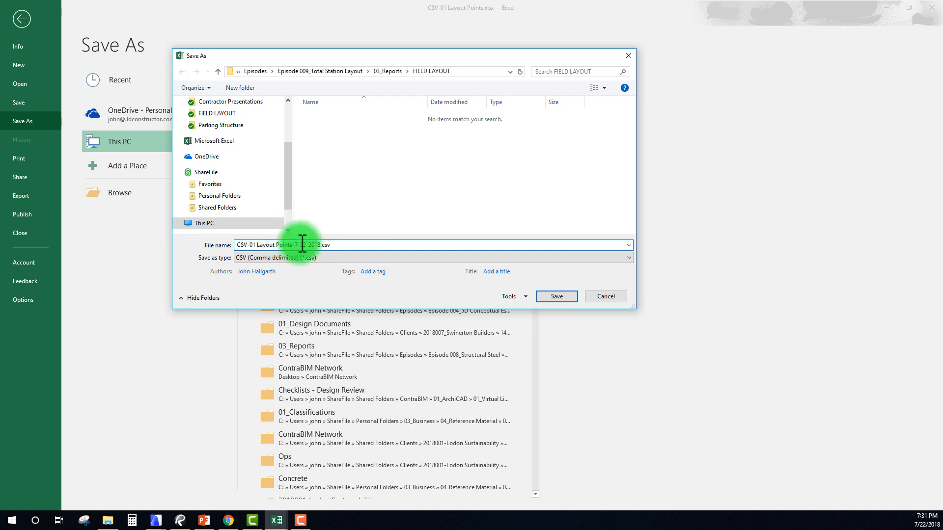
left_click_drag(299, 244, 261, 244)
left_click(261, 245)
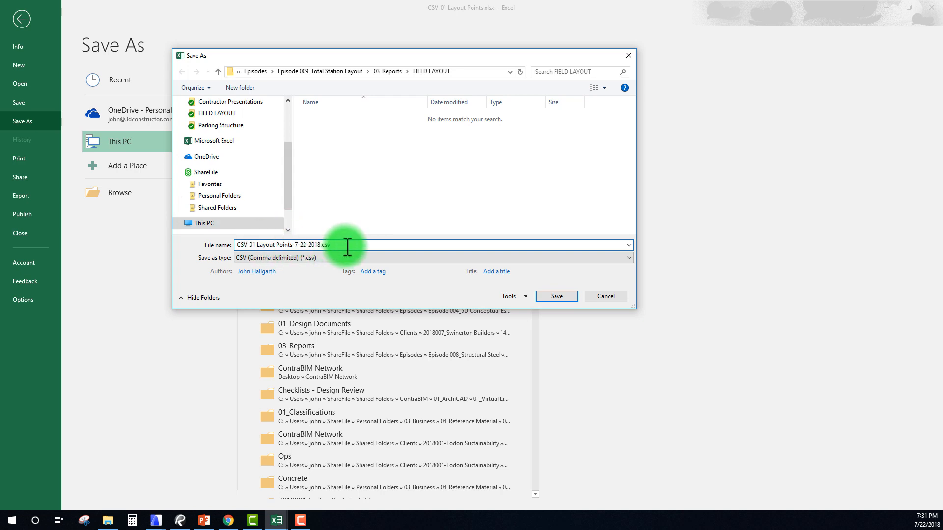
left_click(347, 246)
left_click(558, 296)
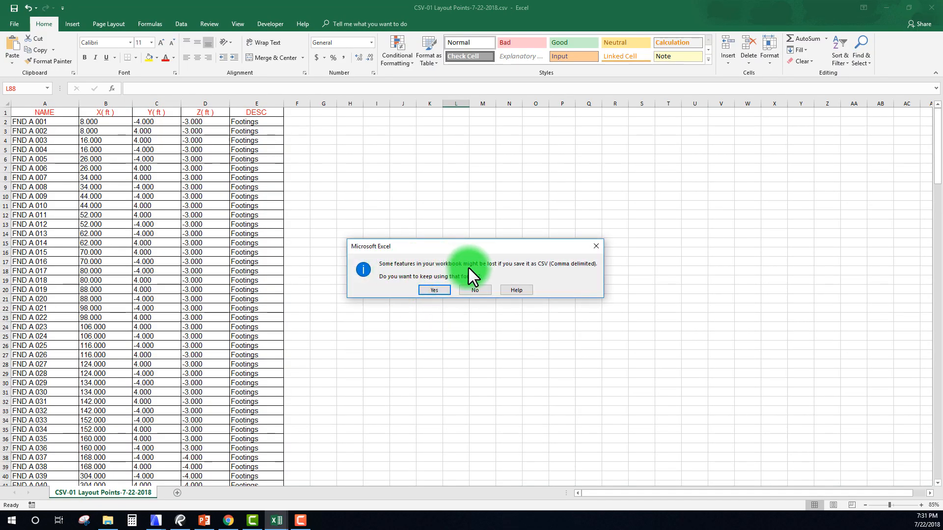
left_click(434, 290)
left_click(378, 281)
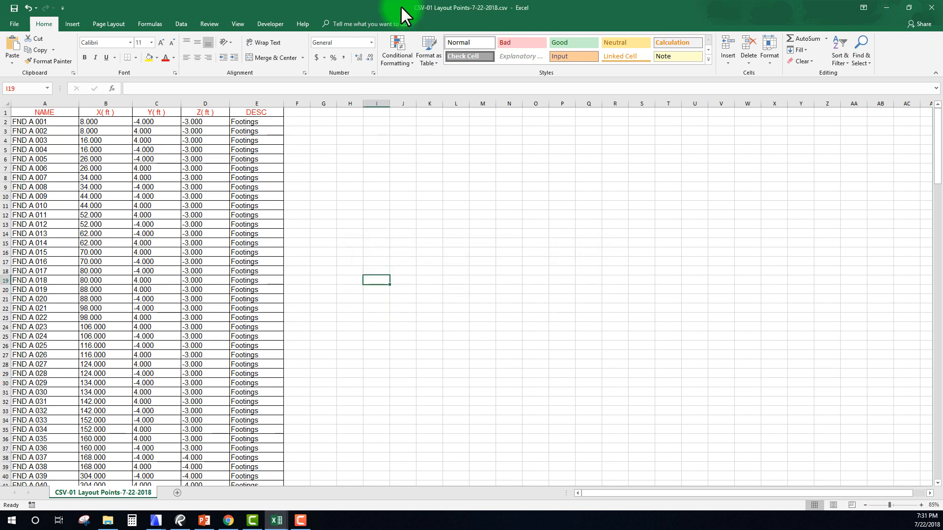
Restore the CSV workbook to a smaller window, look over its first 16 footing point rows, and minimize it
left_click_drag(403, 7, 506, 44)
left_click_drag(145, 160, 349, 299)
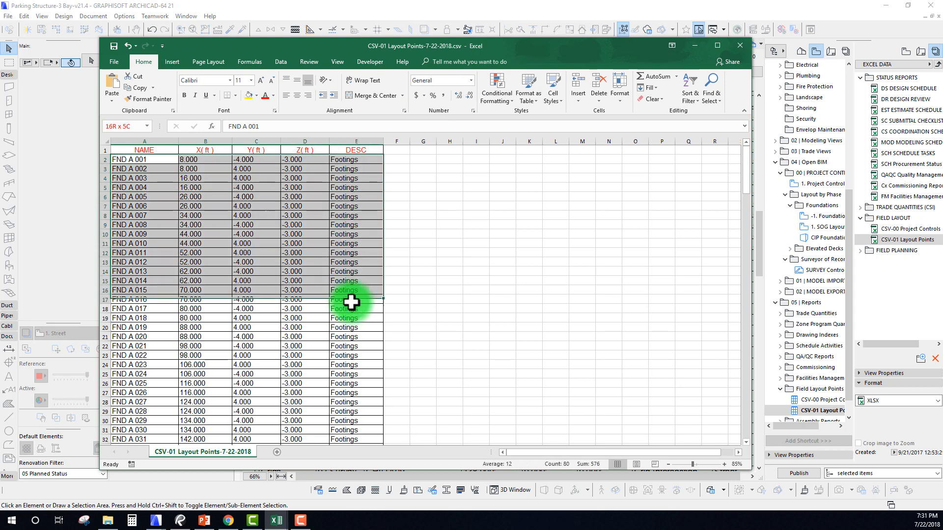
left_click(362, 217)
left_click_drag(451, 50, 485, 40)
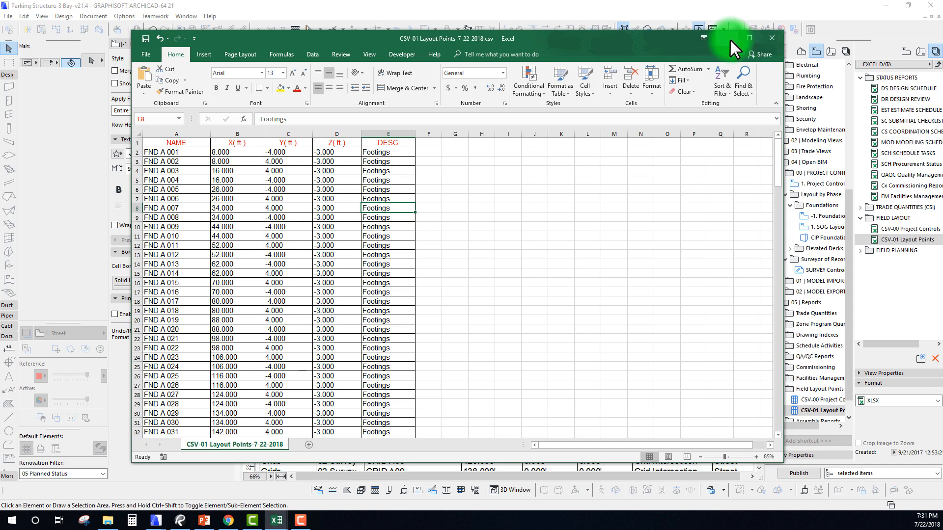
left_click(729, 38)
Check the FIELD LAYOUT folder for the XLSX and CSV layout point files, and minimize the folder window
left_click_drag(476, 106, 603, 132)
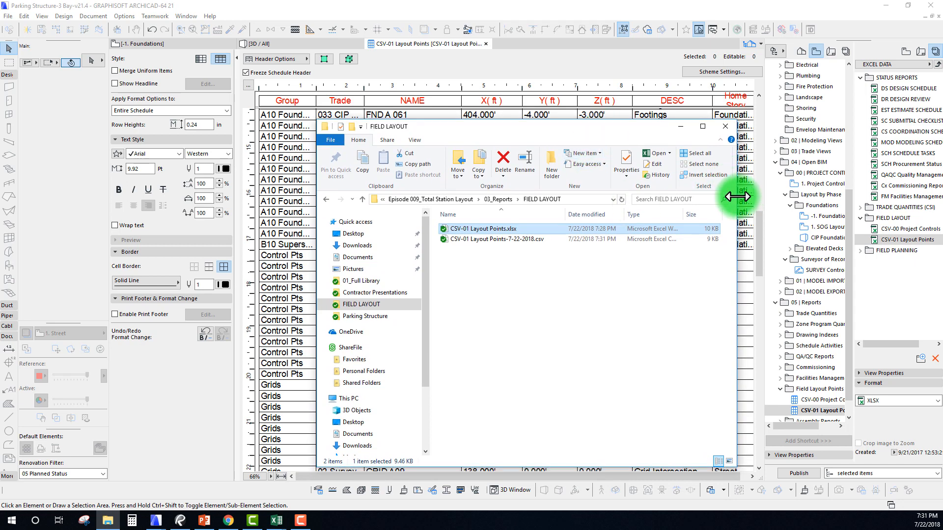
left_click_drag(736, 196, 715, 196)
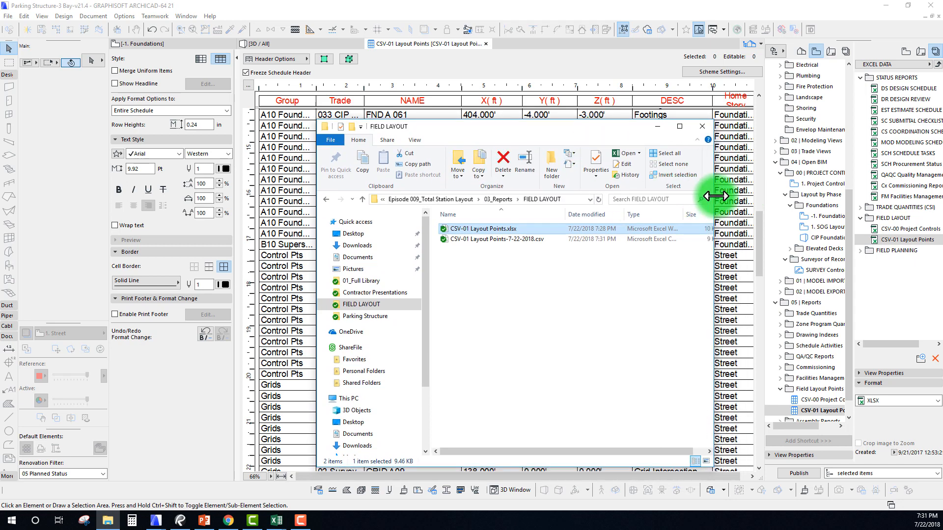
left_click(656, 126)
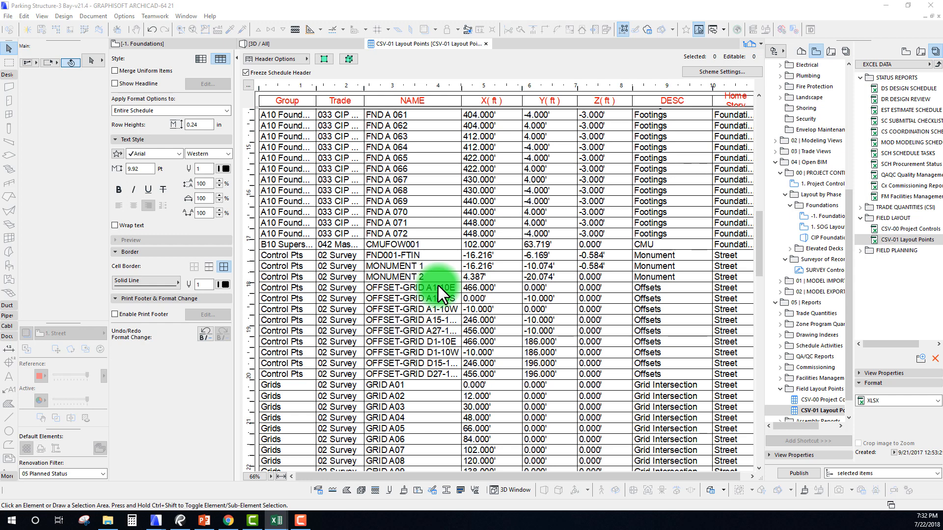
Switch to the ARCHICAD 3D view and examine layout points FND A 001 and FND A 002 on the footing corners
left_click(267, 44)
left_click(311, 43)
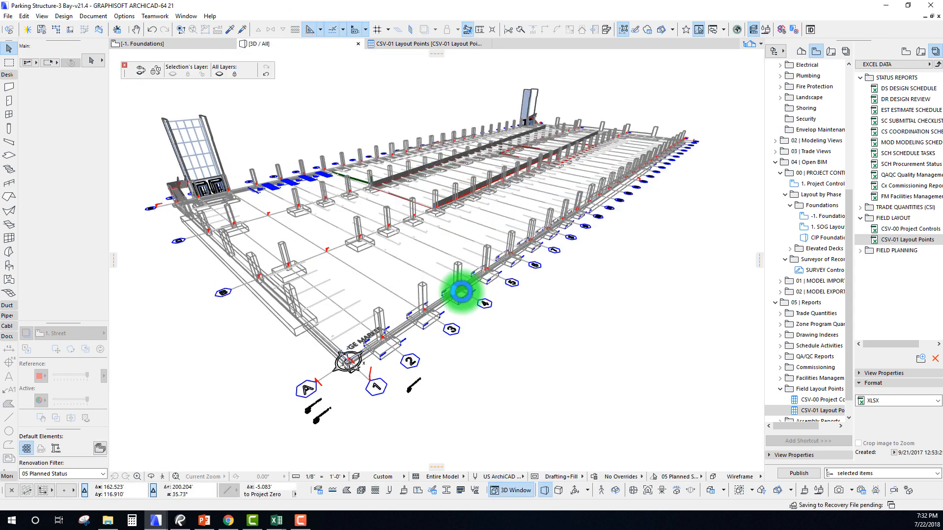
left_click(461, 291)
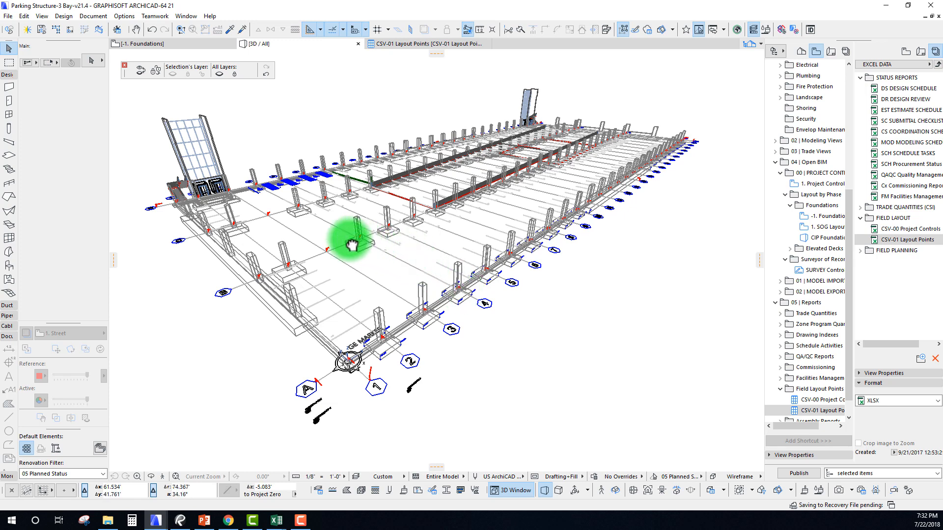
middle_click_drag(351, 240, 353, 240, "shift")
scroll(485, 304, "up", 3)
scroll(485, 309, "up", 5)
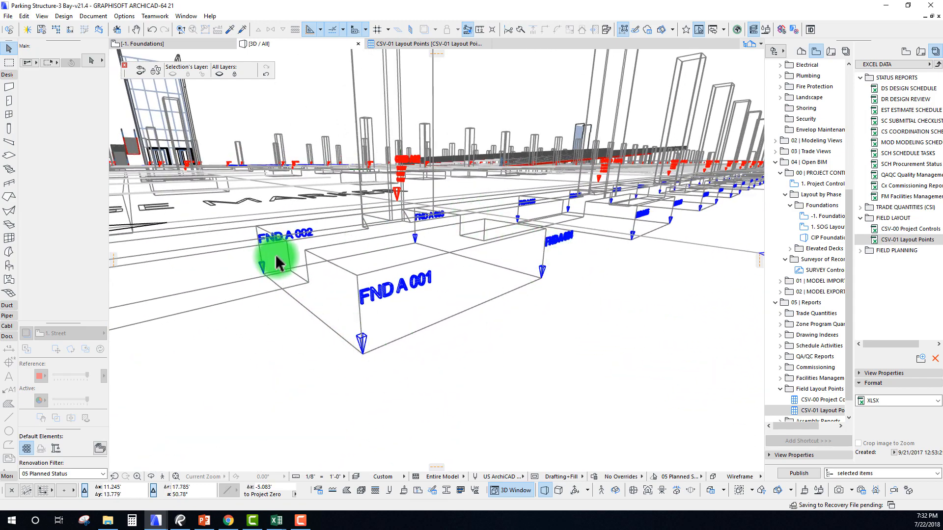
Collapse the Architectural, 01 | Design Documents and 04 | Open BIM folders in the project's view tree
scroll(779, 257, "up", 6)
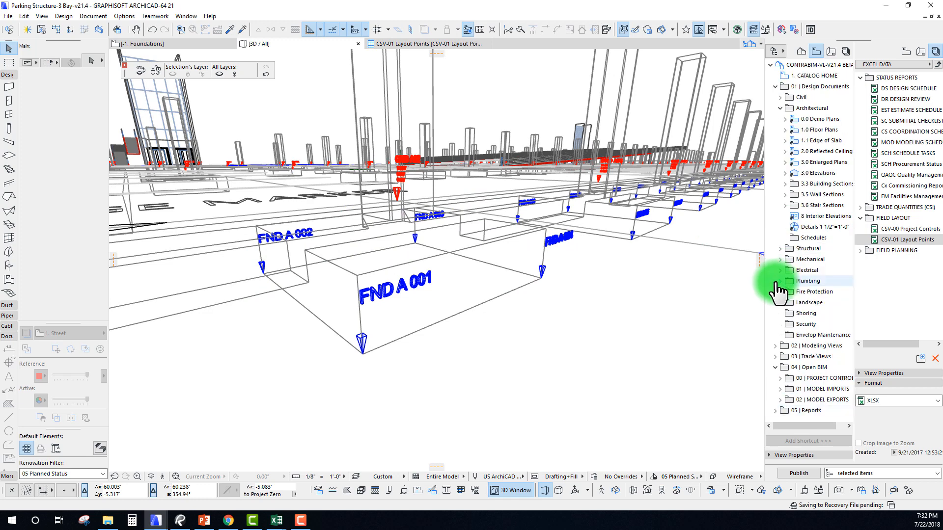
left_click(780, 108)
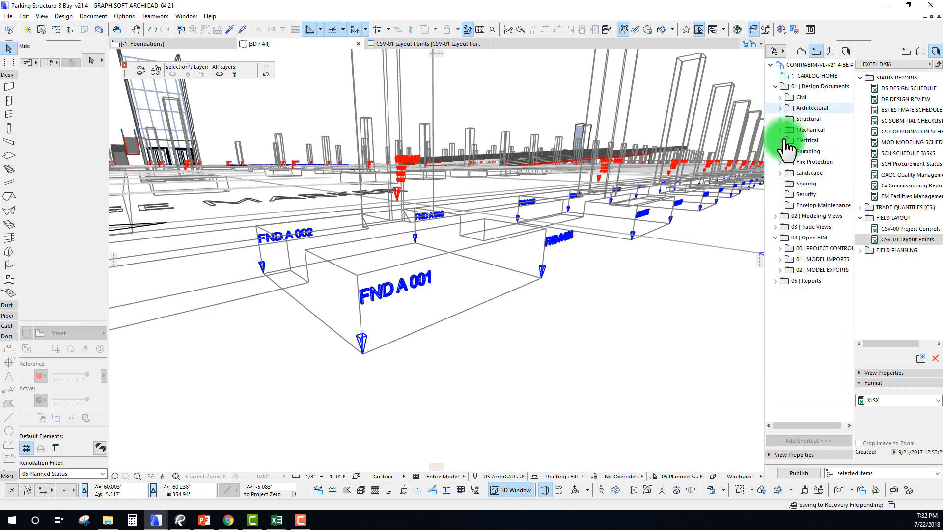
left_click(776, 87)
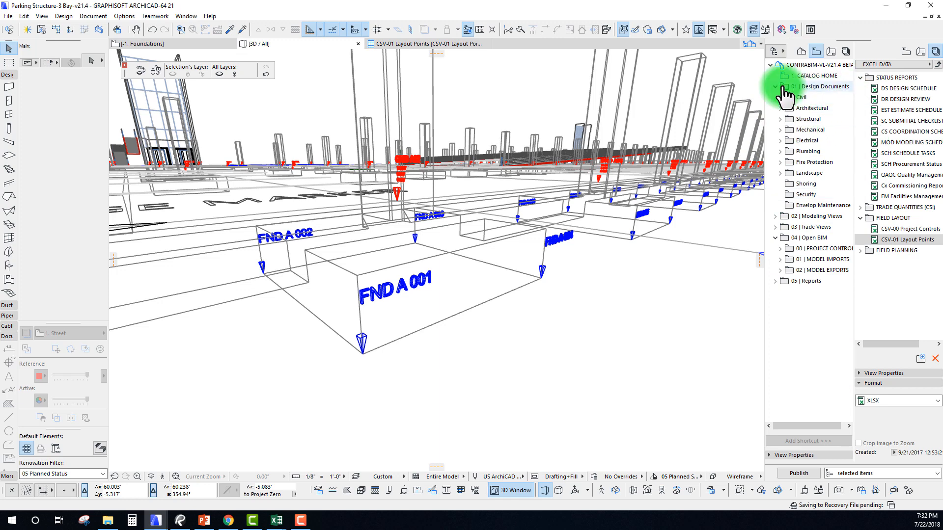
left_click(775, 118)
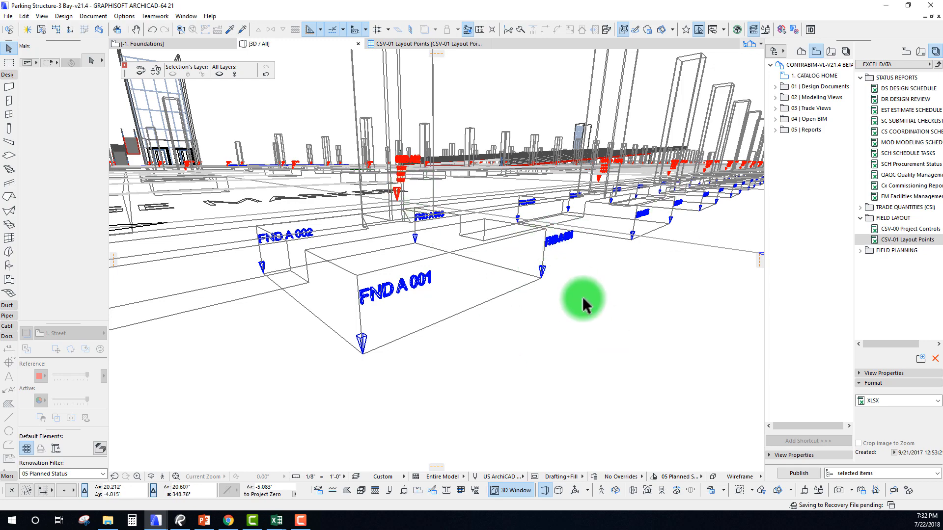
Inspect the element information of the layout point on the grid A footing near grid line 3
scroll(582, 297, "down", 6)
scroll(582, 298, "down", 8)
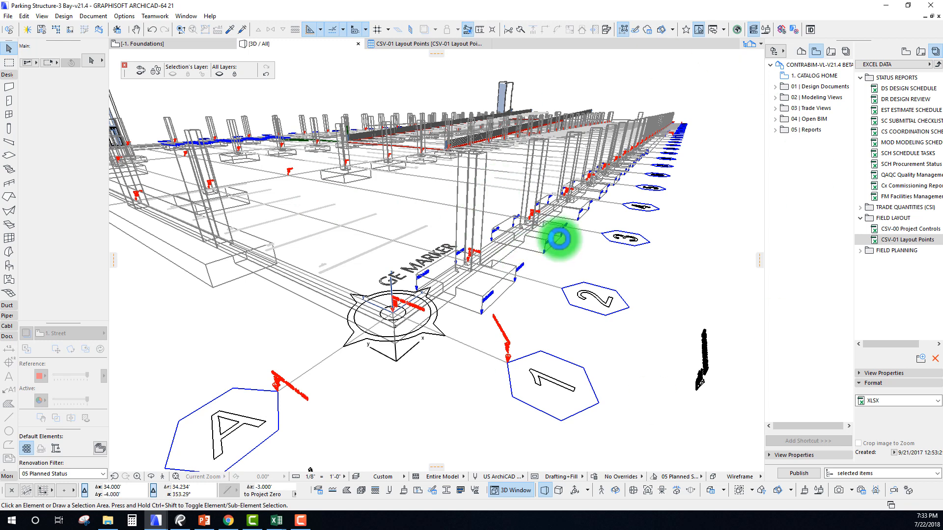
mouse_move(558, 239)
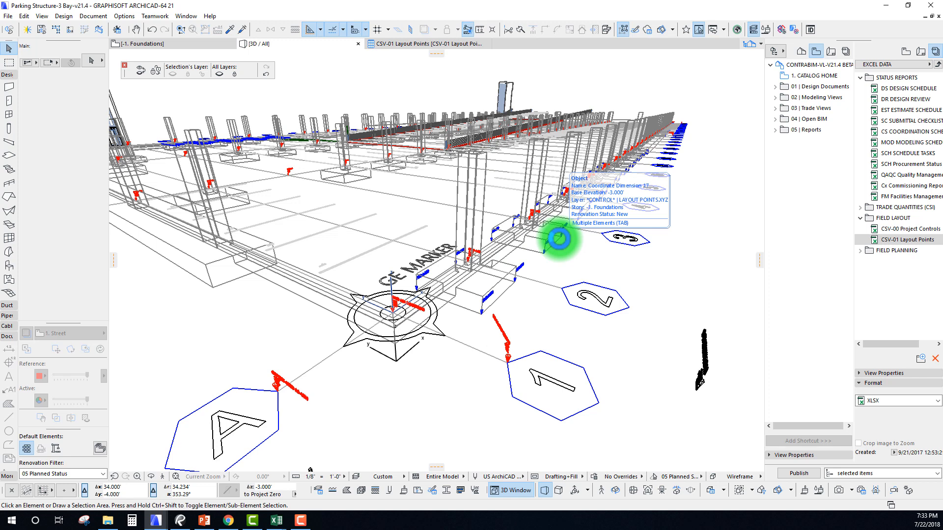